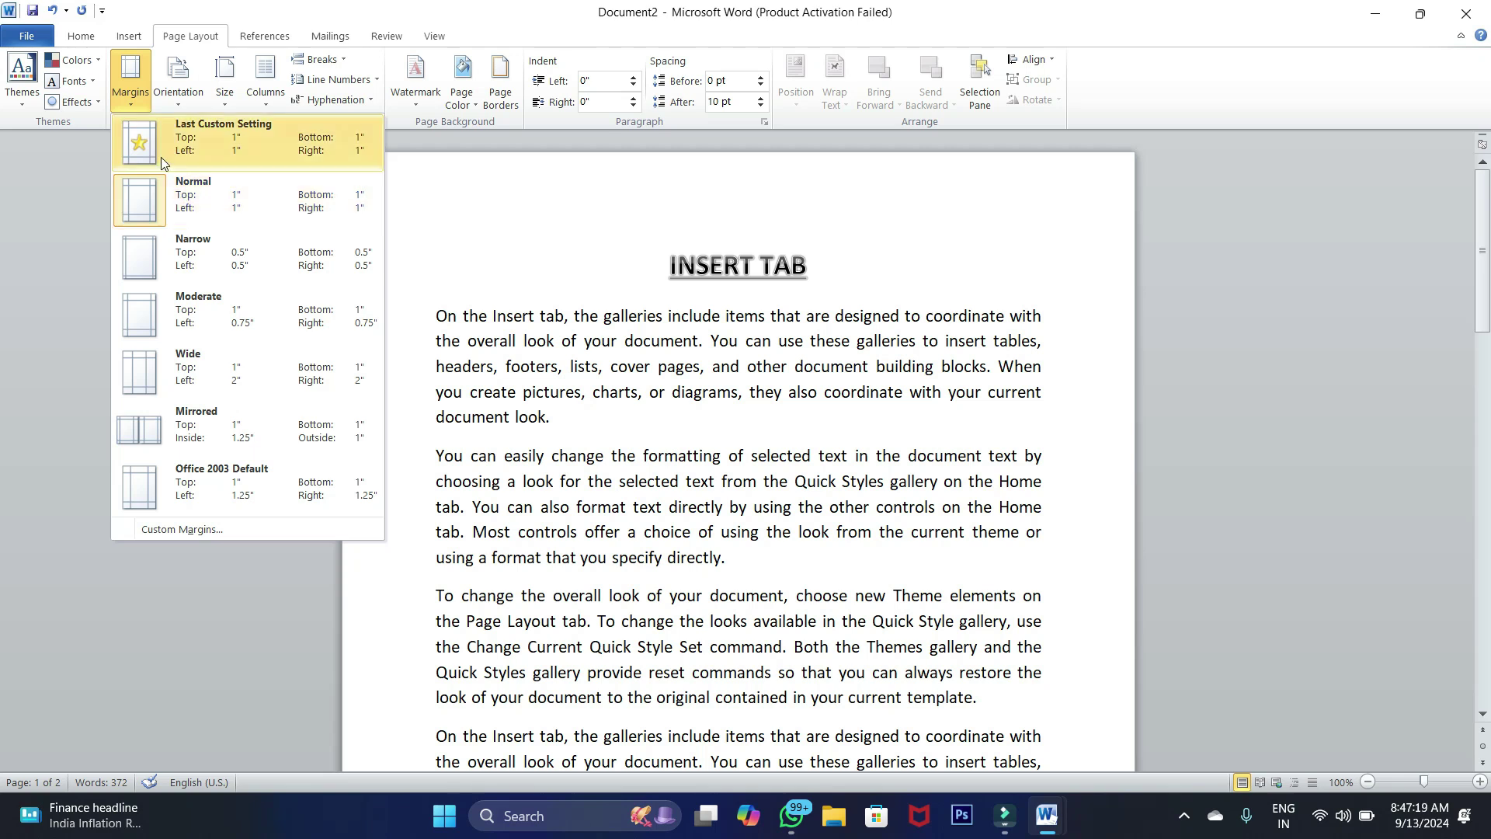
Close the Margins gallery and select the first two paragraphs
{"action": "left_click", "coordinate": [462, 252]}
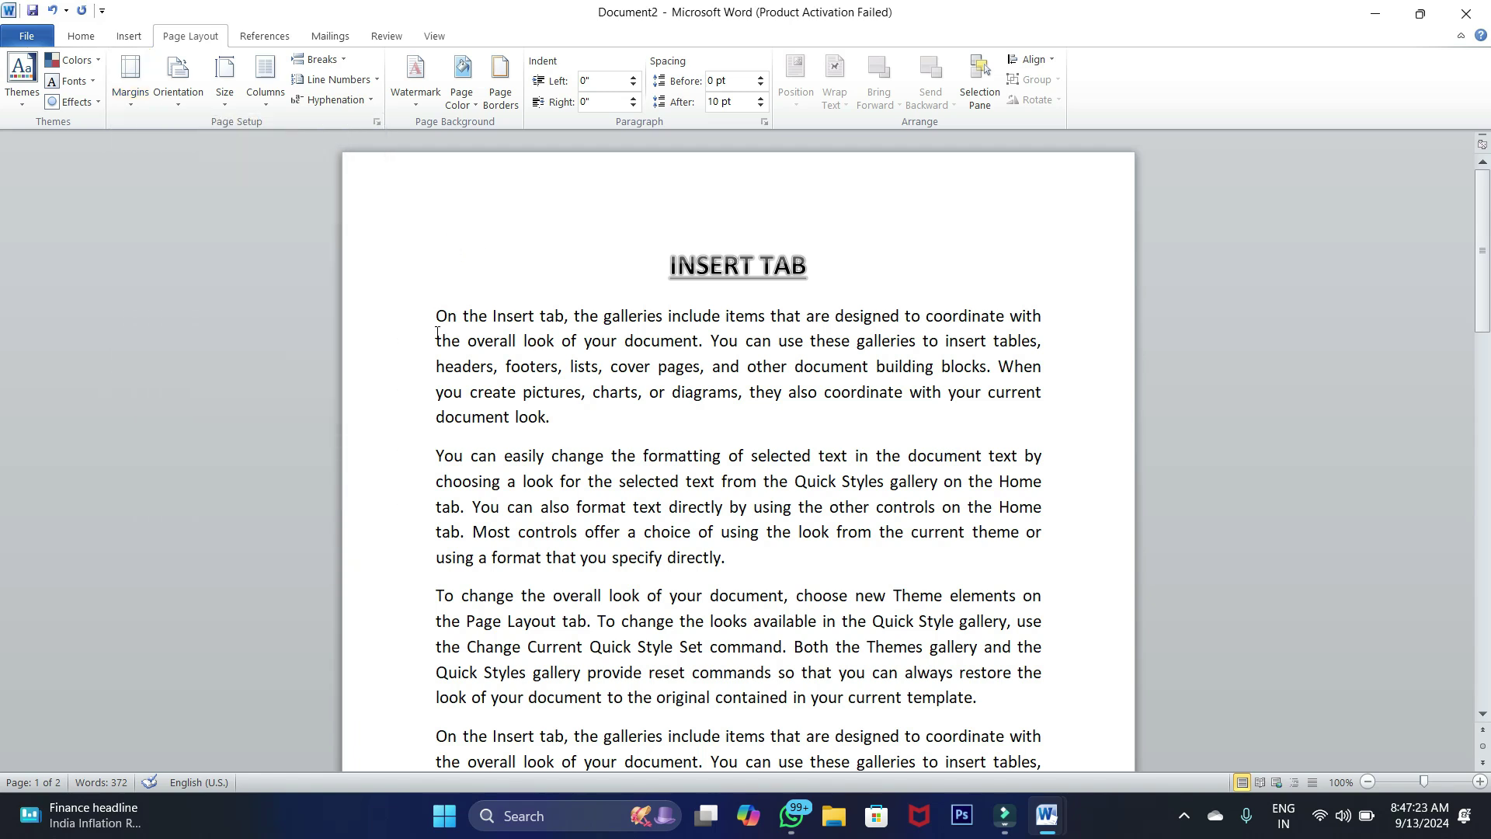
{"action": "left_click_drag", "start_coordinate": [435, 317], "coordinate": [794, 568]}
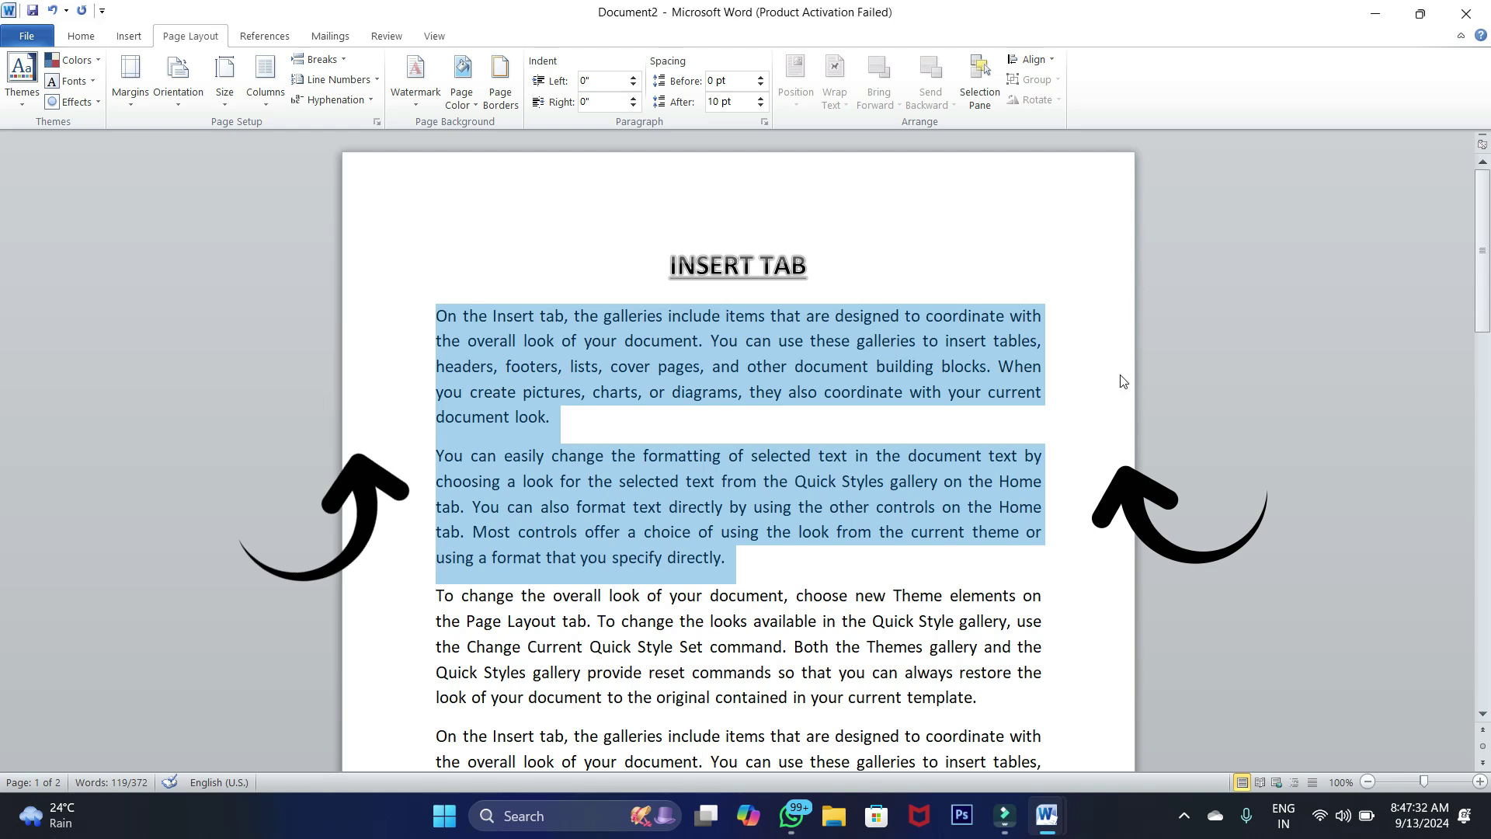
{"action": "left_click", "coordinate": [791, 209]}
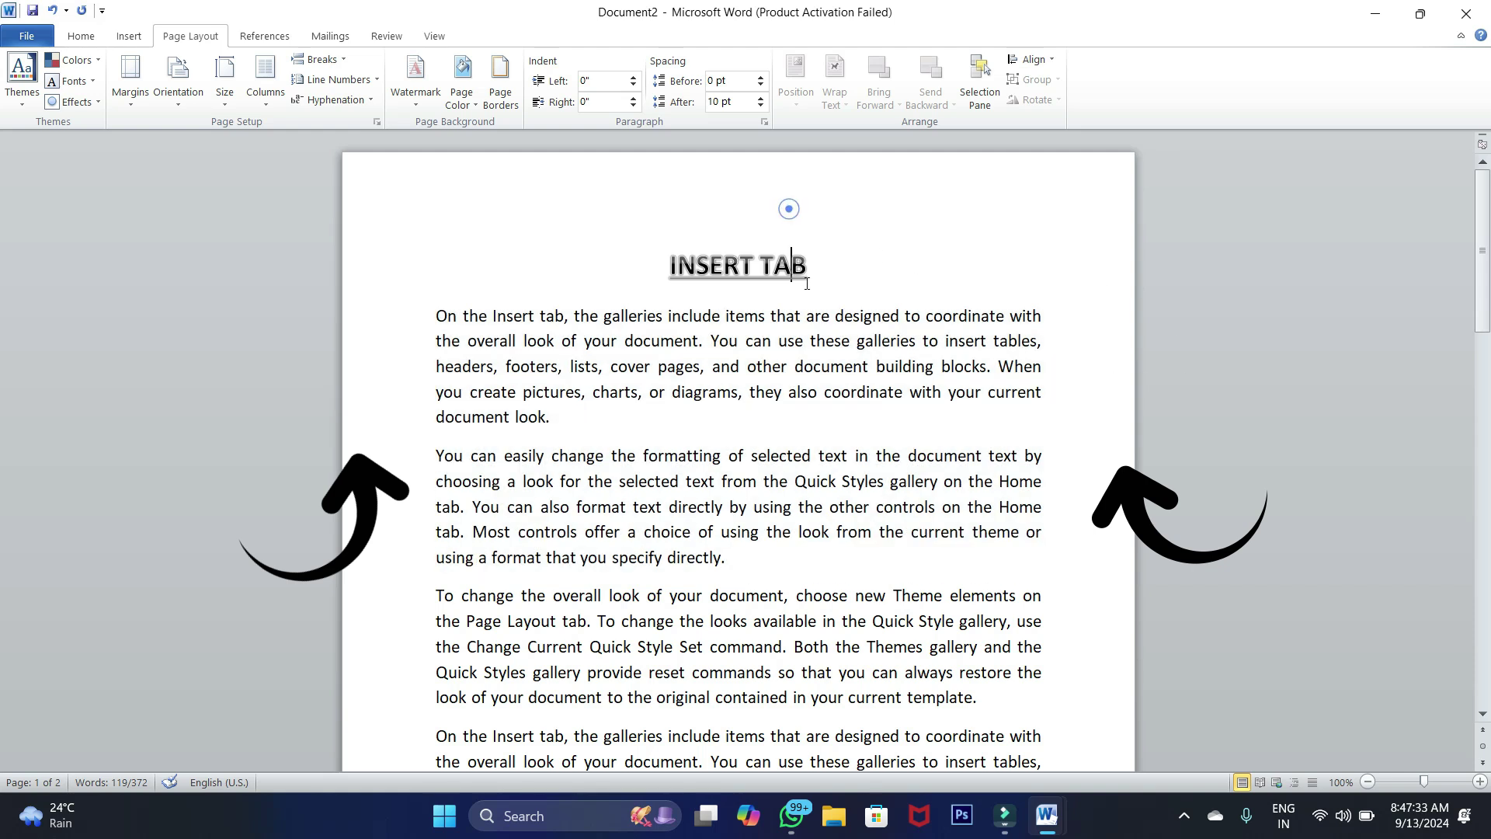
{"action": "left_click", "coordinate": [438, 315]}
{"action": "left_click_drag", "start_coordinate": [438, 315], "coordinate": [730, 571]}
Select the INSERT TAB heading, then the last paragraph on page 1
{"action": "left_click_drag", "start_coordinate": [667, 264], "coordinate": [823, 272]}
{"action": "scroll", "coordinate": [774, 376], "scroll_direction": "down", "scroll_amount": 5}
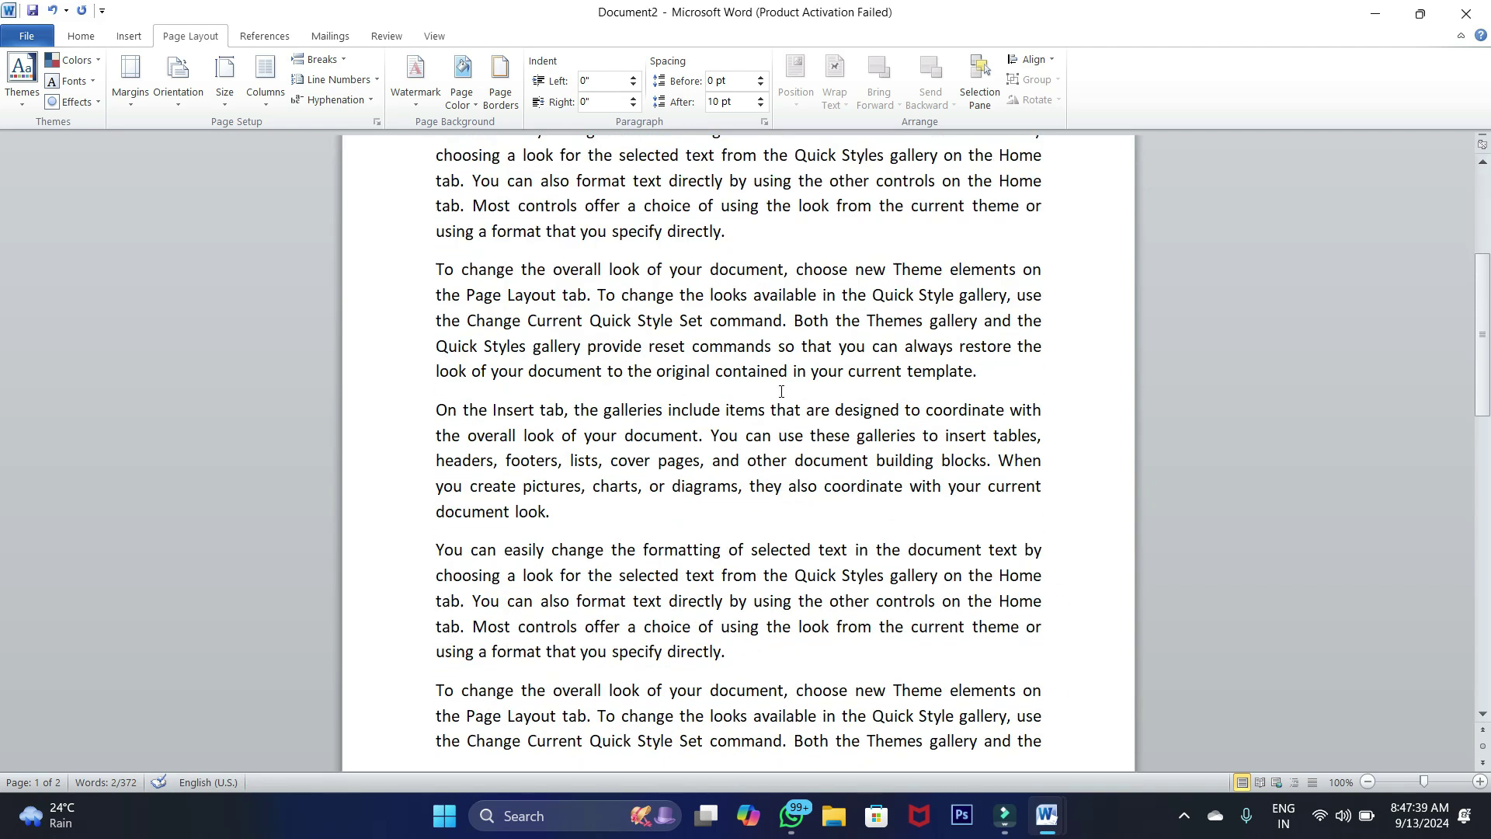
{"action": "scroll", "coordinate": [1022, 742], "scroll_direction": "down", "scroll_amount": 2}
{"action": "left_click_drag", "start_coordinate": [1050, 552], "coordinate": [439, 506]}
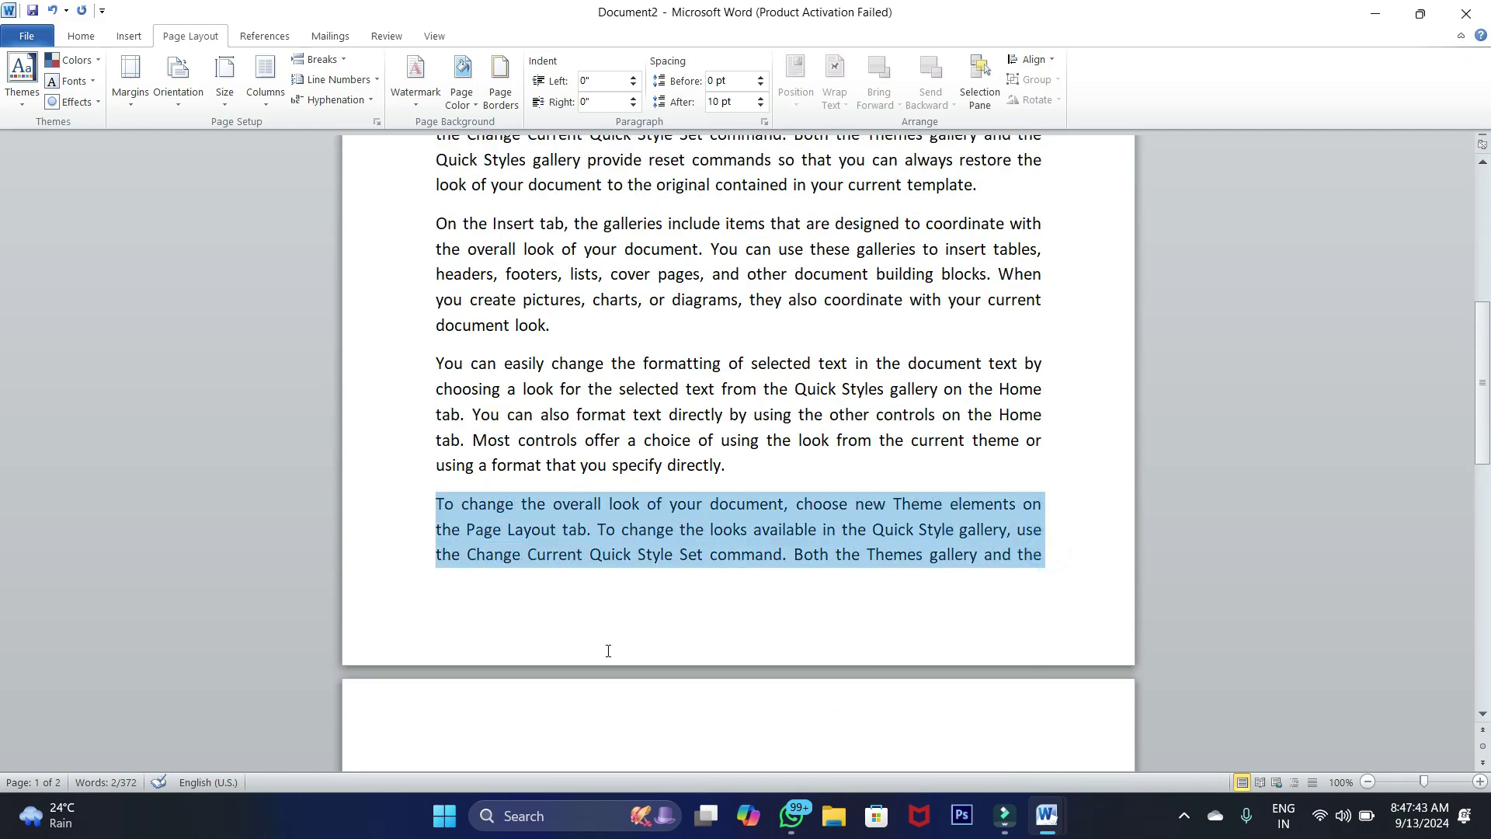
{"action": "scroll", "coordinate": [637, 612], "scroll_direction": "up", "scroll_amount": 6}
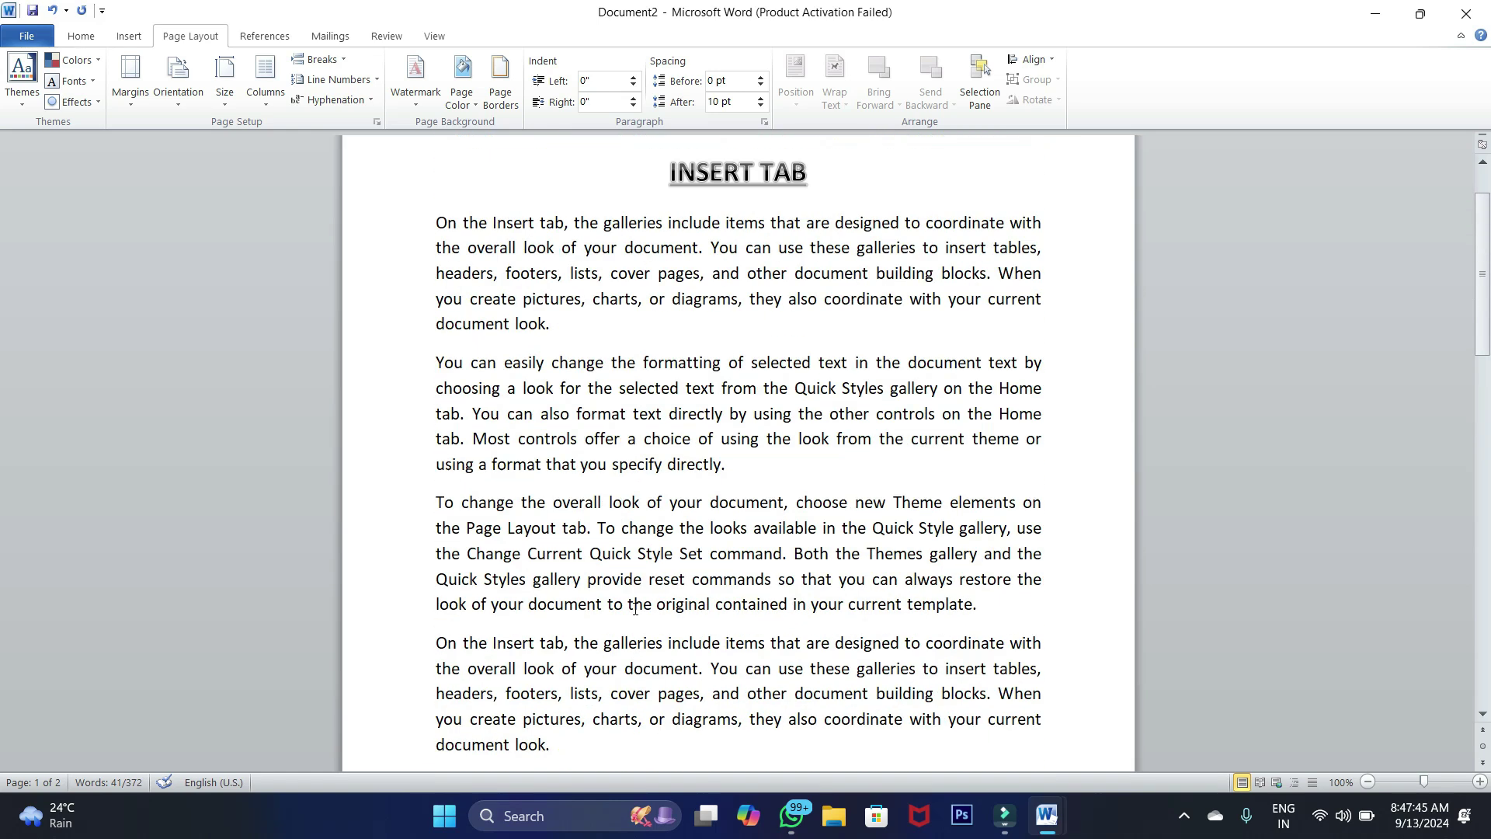
{"action": "scroll", "coordinate": [636, 610], "scroll_direction": "up", "scroll_amount": 1}
Reapply the last custom 1-inch margins to the document
{"action": "triple_click", "coordinate": [670, 272]}
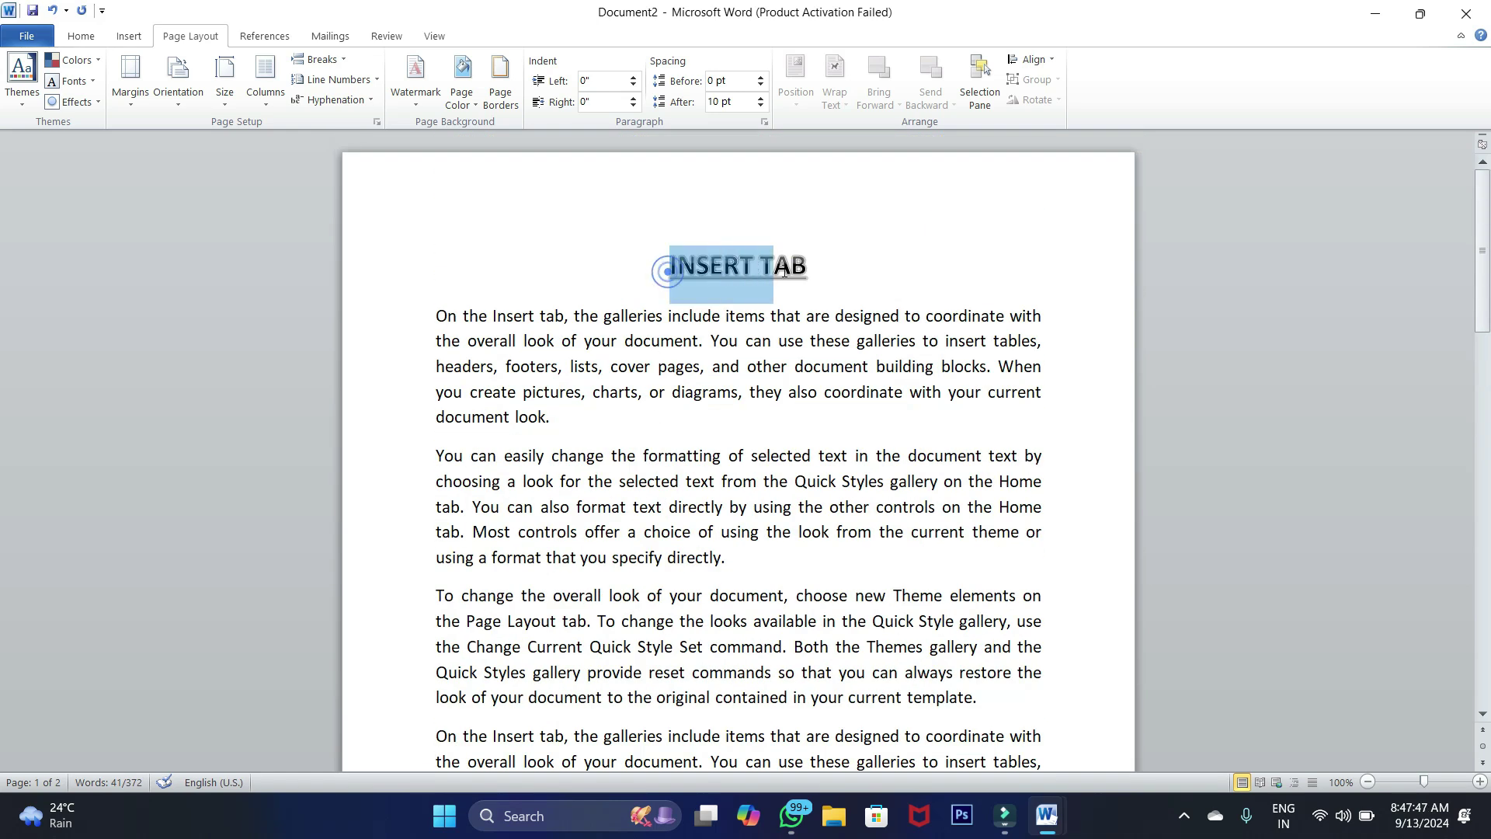
{"action": "left_click", "coordinate": [688, 188]}
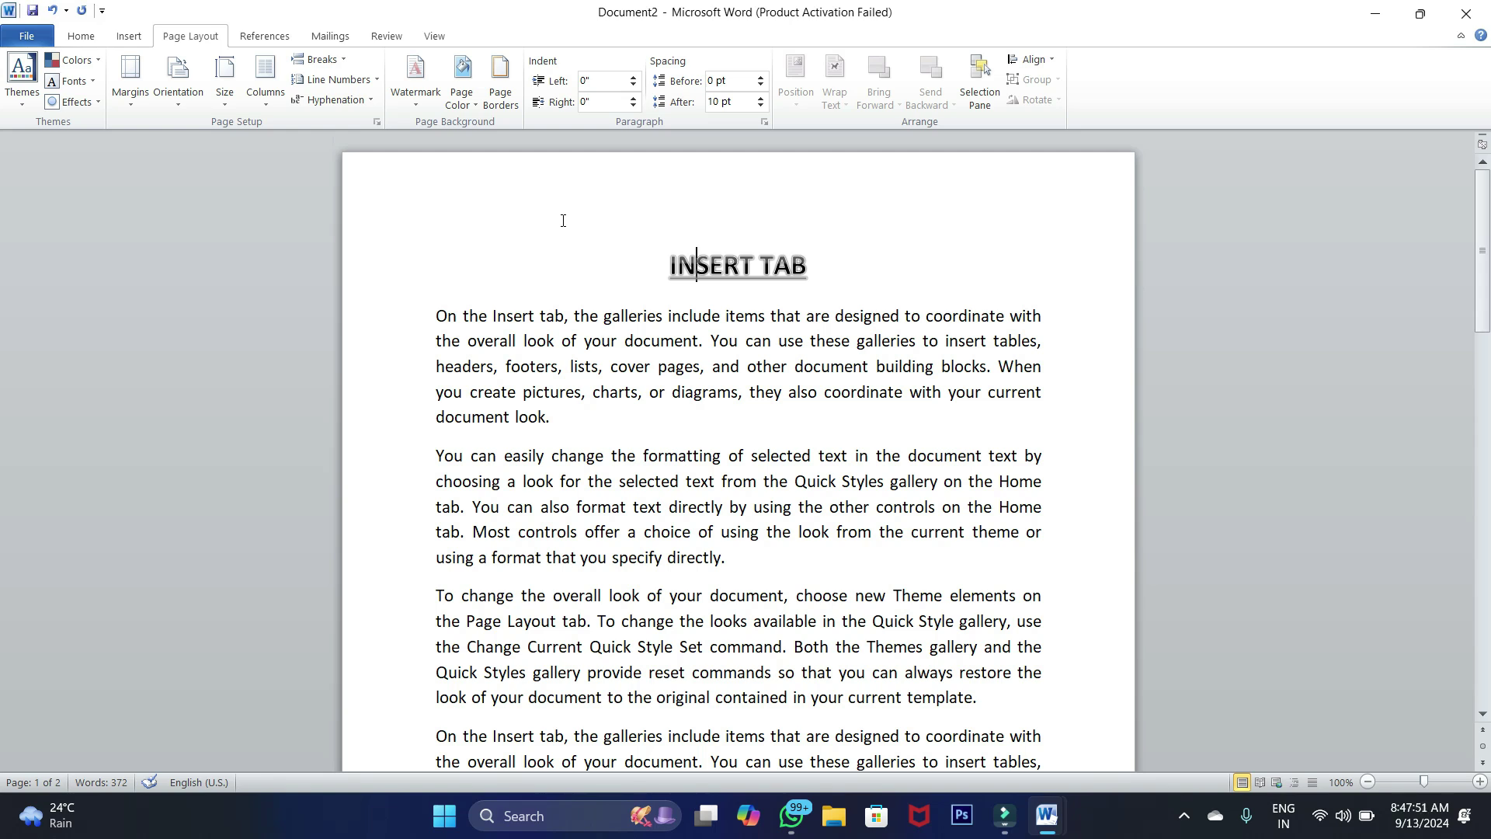
{"action": "left_click", "coordinate": [132, 103]}
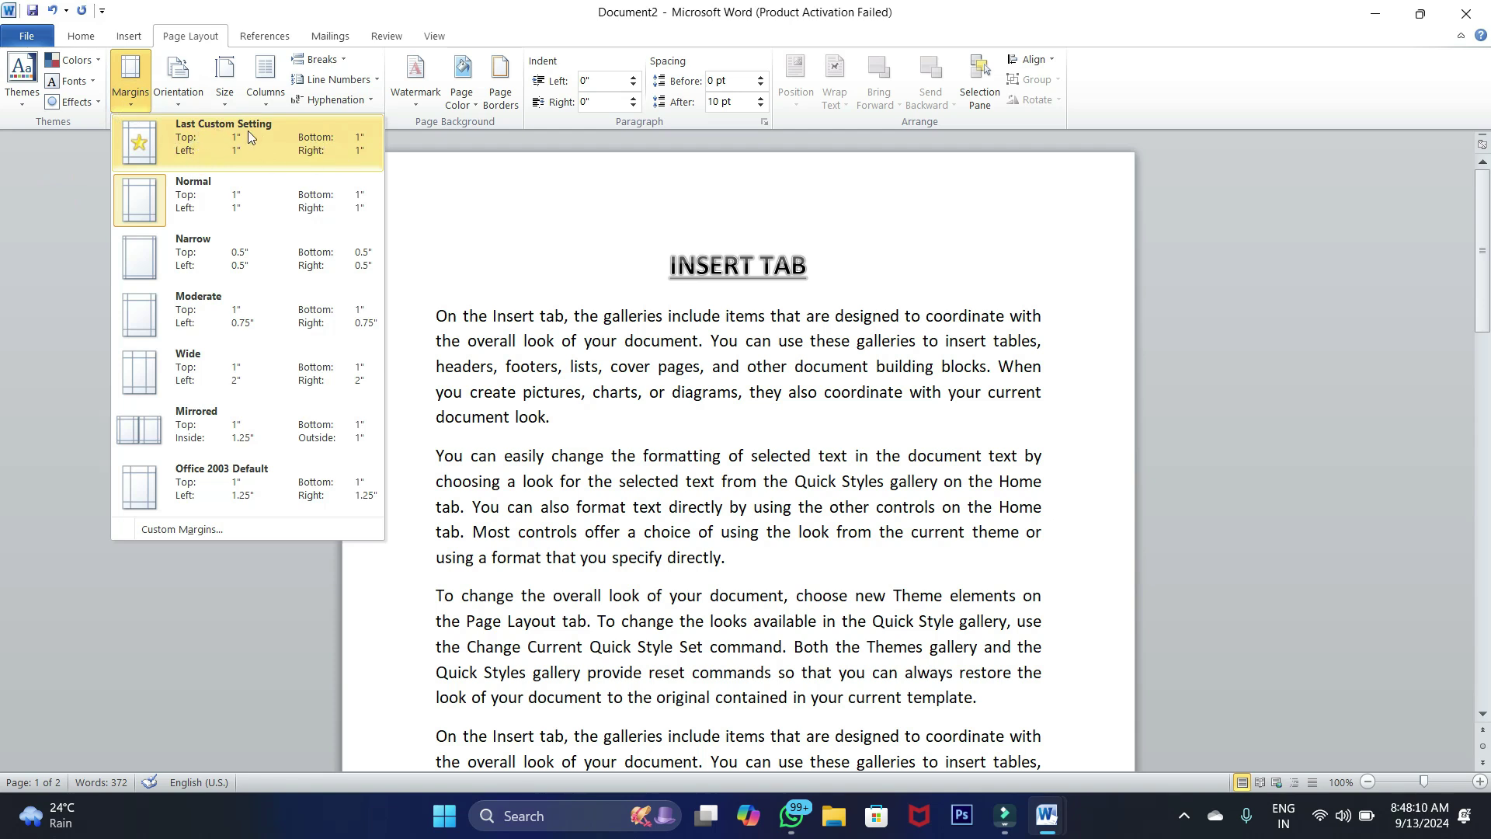
{"action": "left_click", "coordinate": [228, 148]}
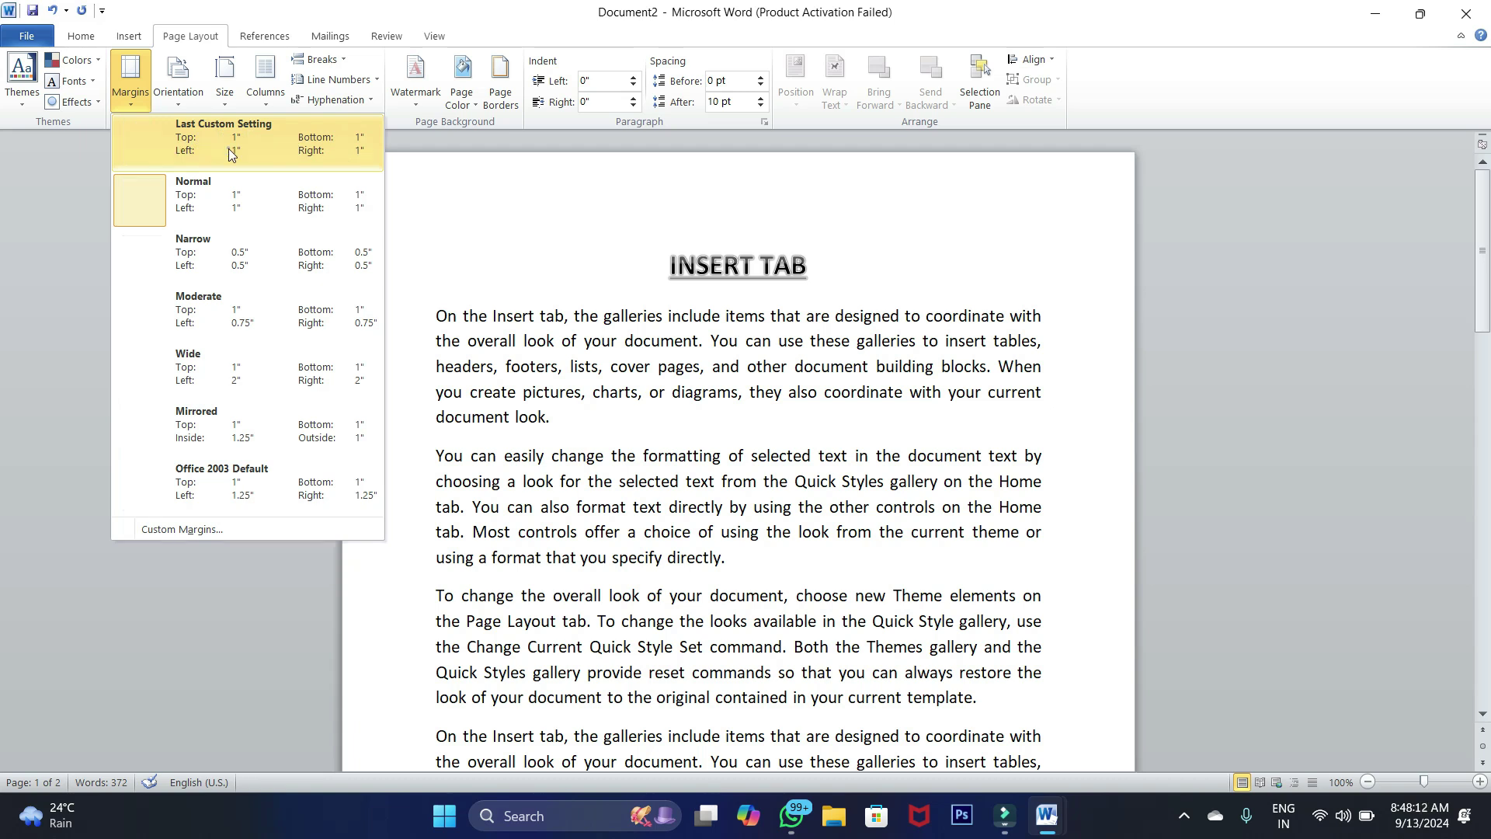
{"action": "left_click", "coordinate": [442, 316]}
{"action": "left_click", "coordinate": [566, 416]}
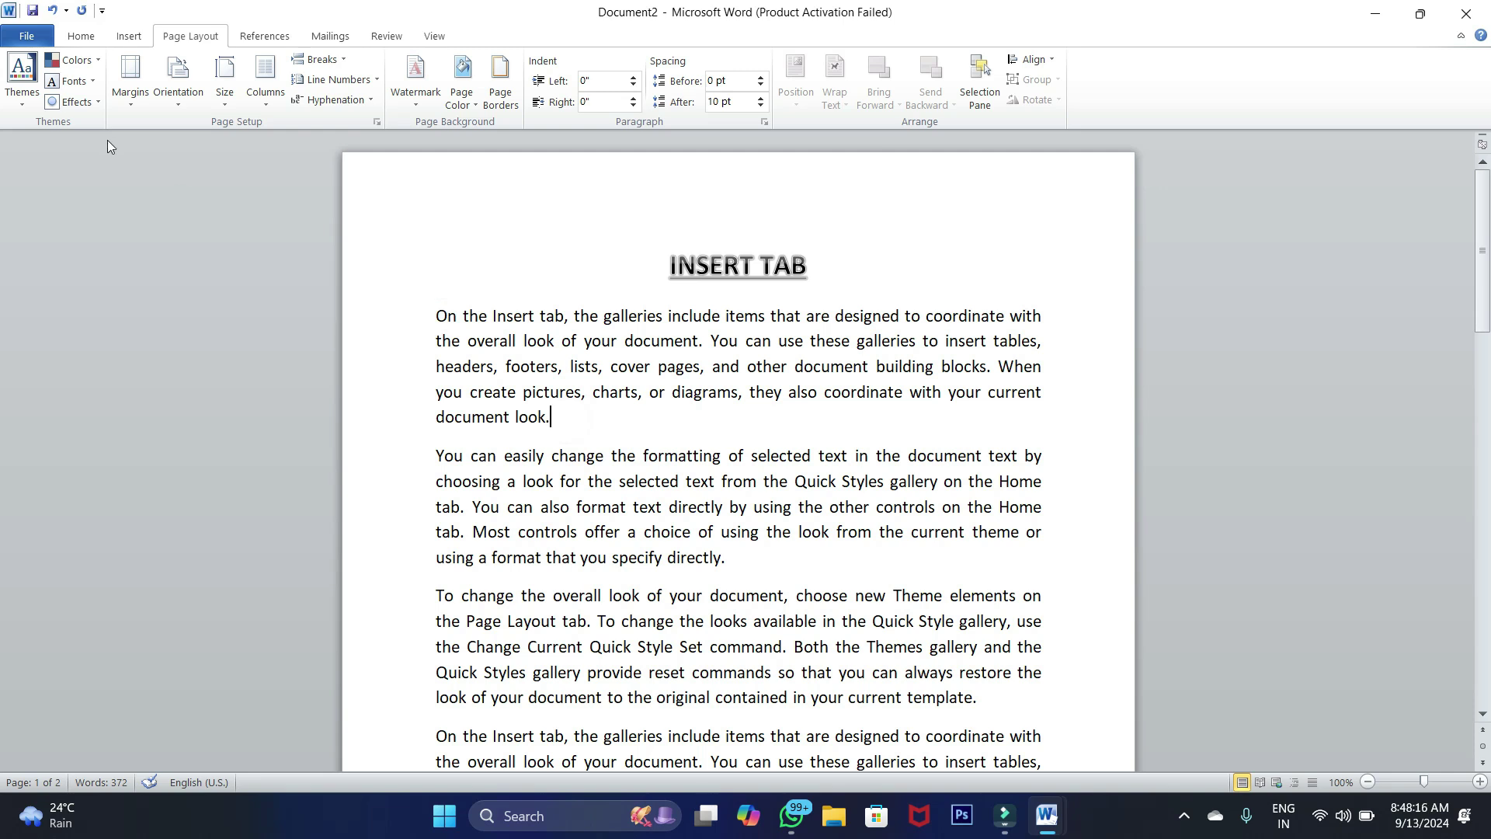
Apply the Normal 1-inch margins and select the whole document
{"action": "left_click", "coordinate": [129, 82]}
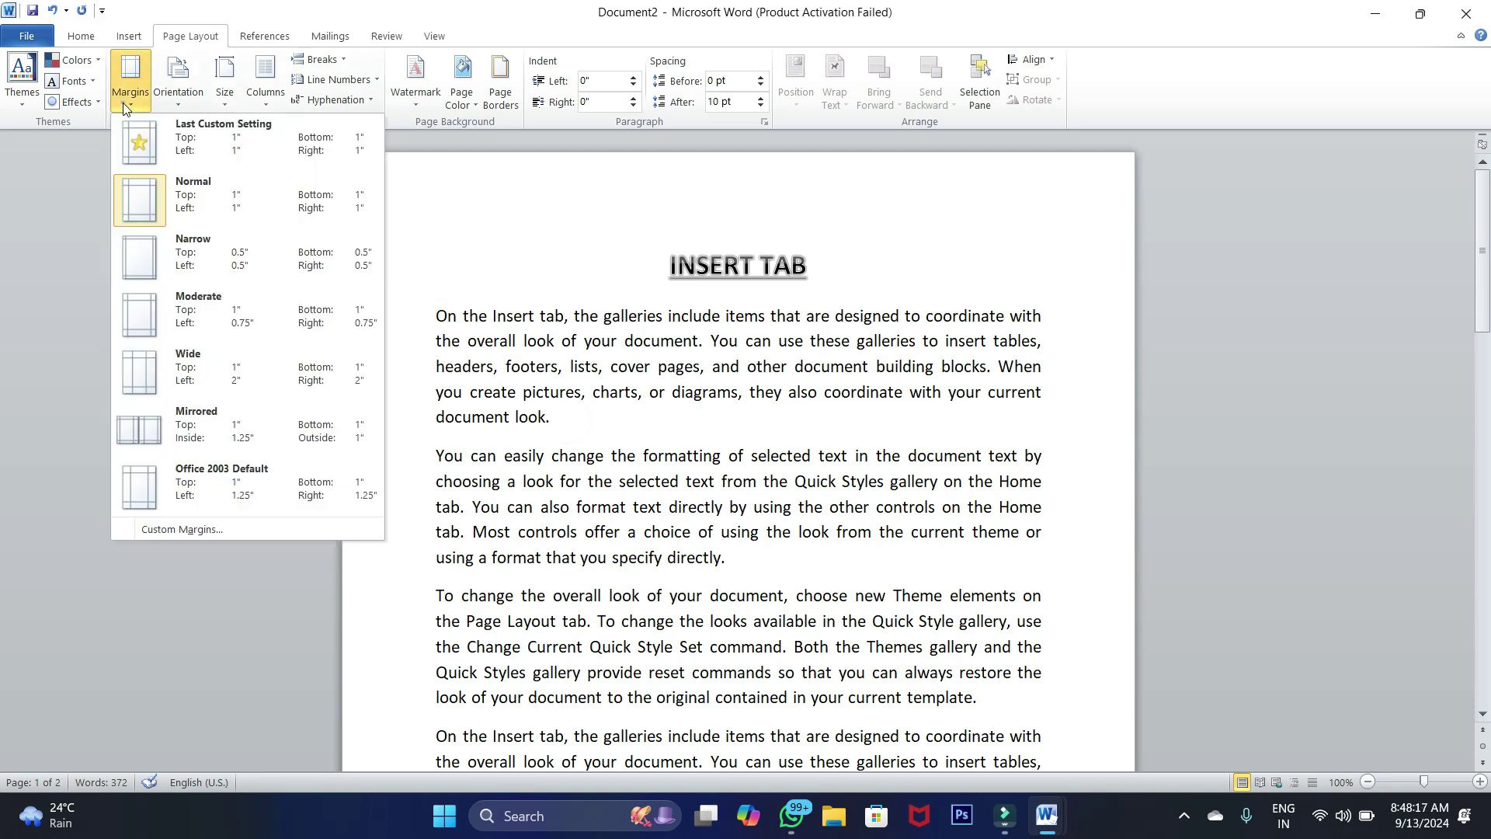
{"action": "left_click", "coordinate": [160, 202]}
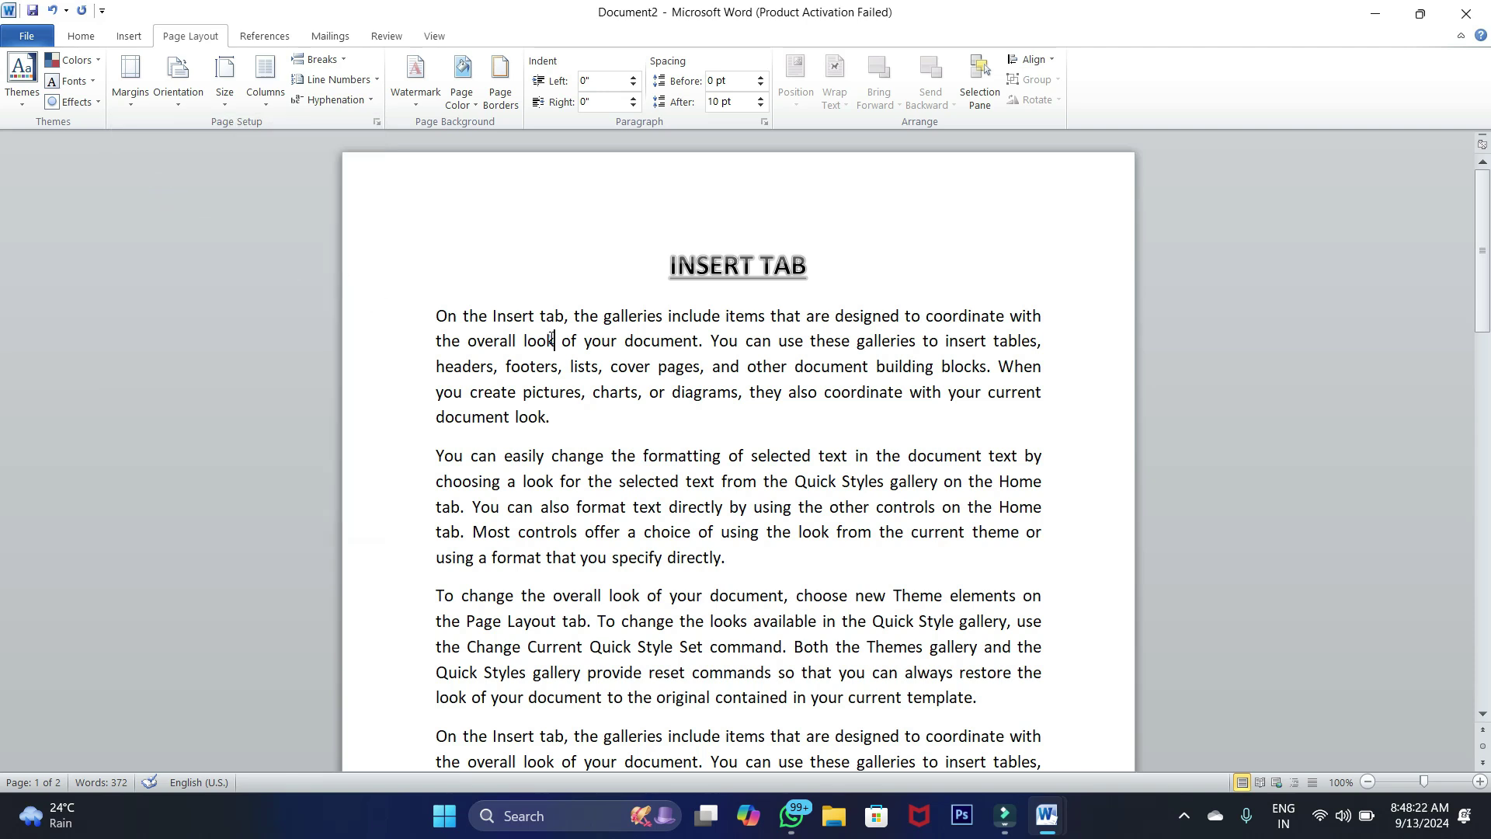
{"action": "key", "text": "ctrl+a"}
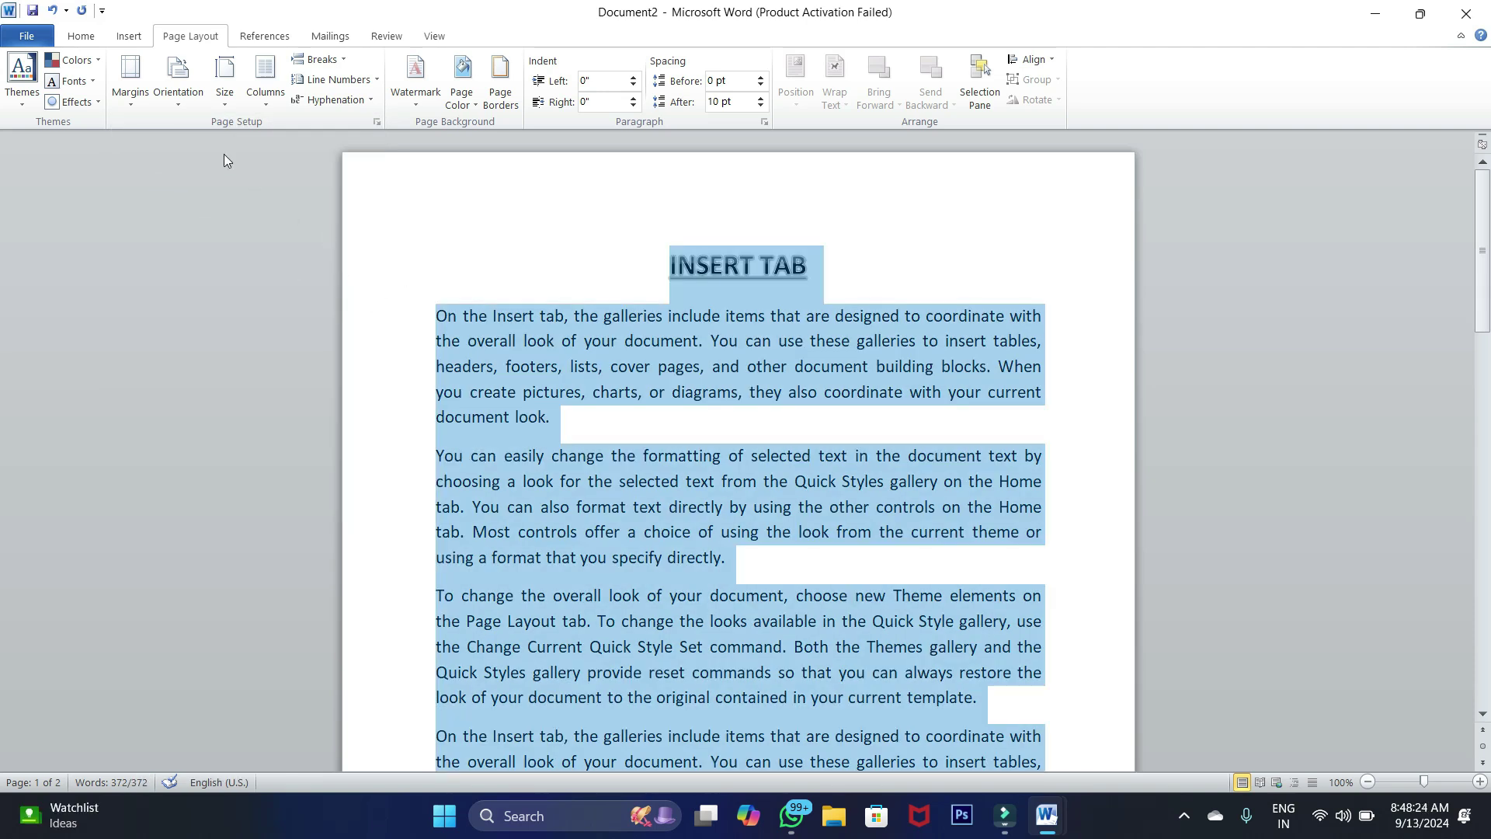
{"action": "left_click", "coordinate": [129, 107]}
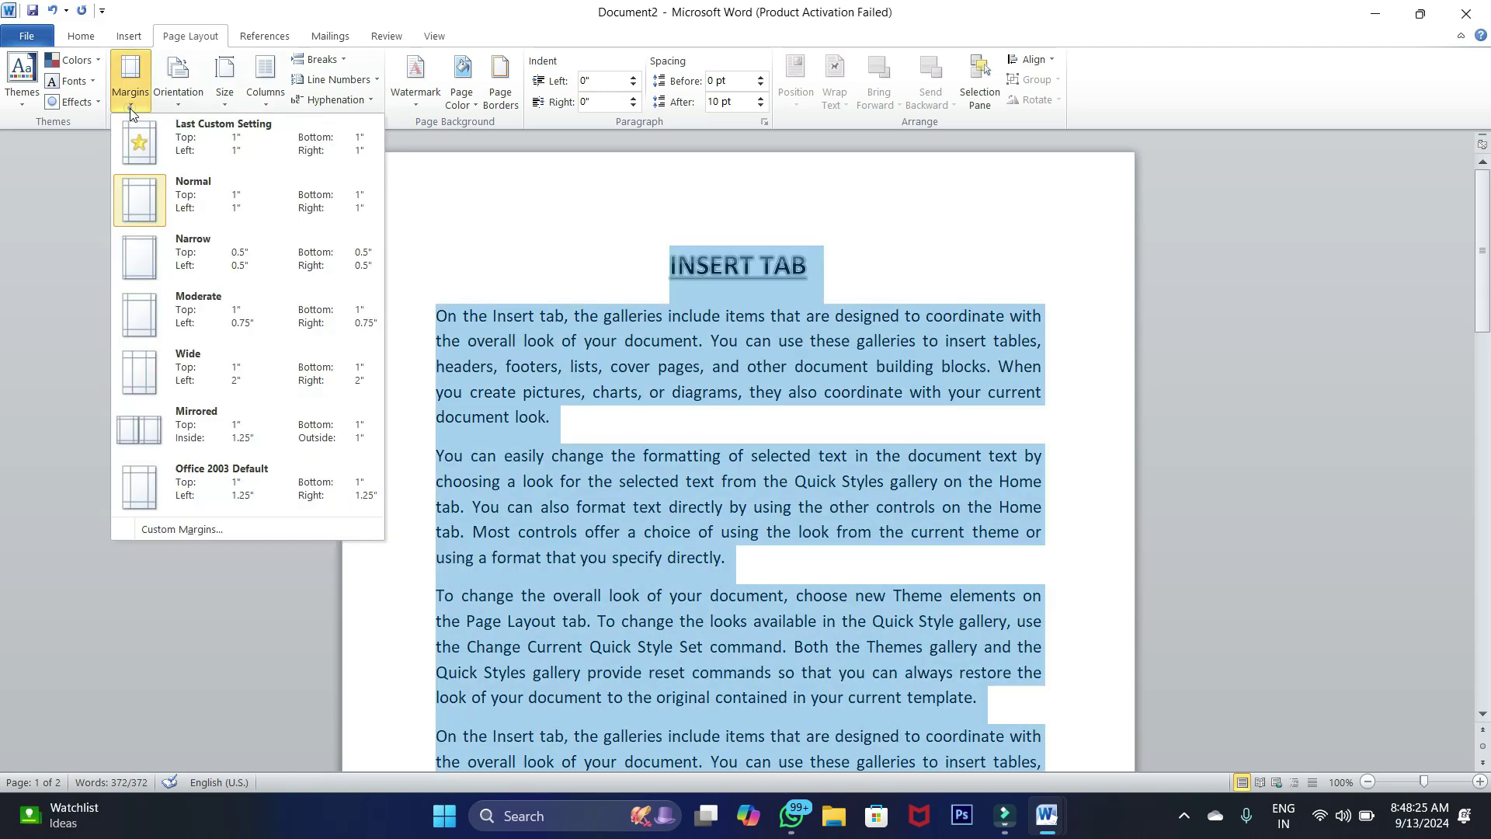
Apply Narrow 0.5-inch margins, then select the first paragraph and the INSERT TAB heading
{"action": "left_click", "coordinate": [192, 257]}
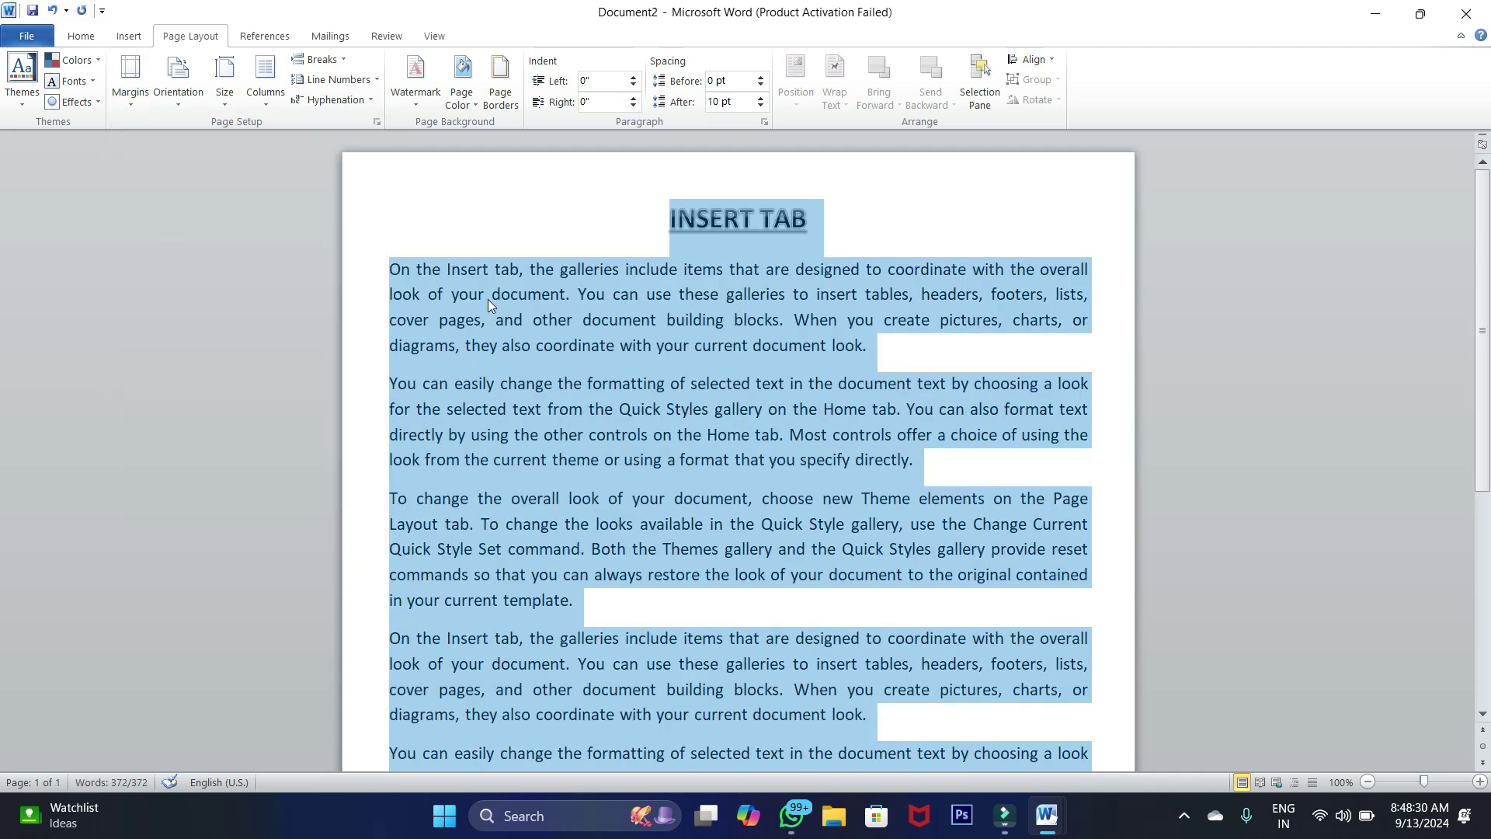
{"action": "left_click", "coordinate": [396, 264]}
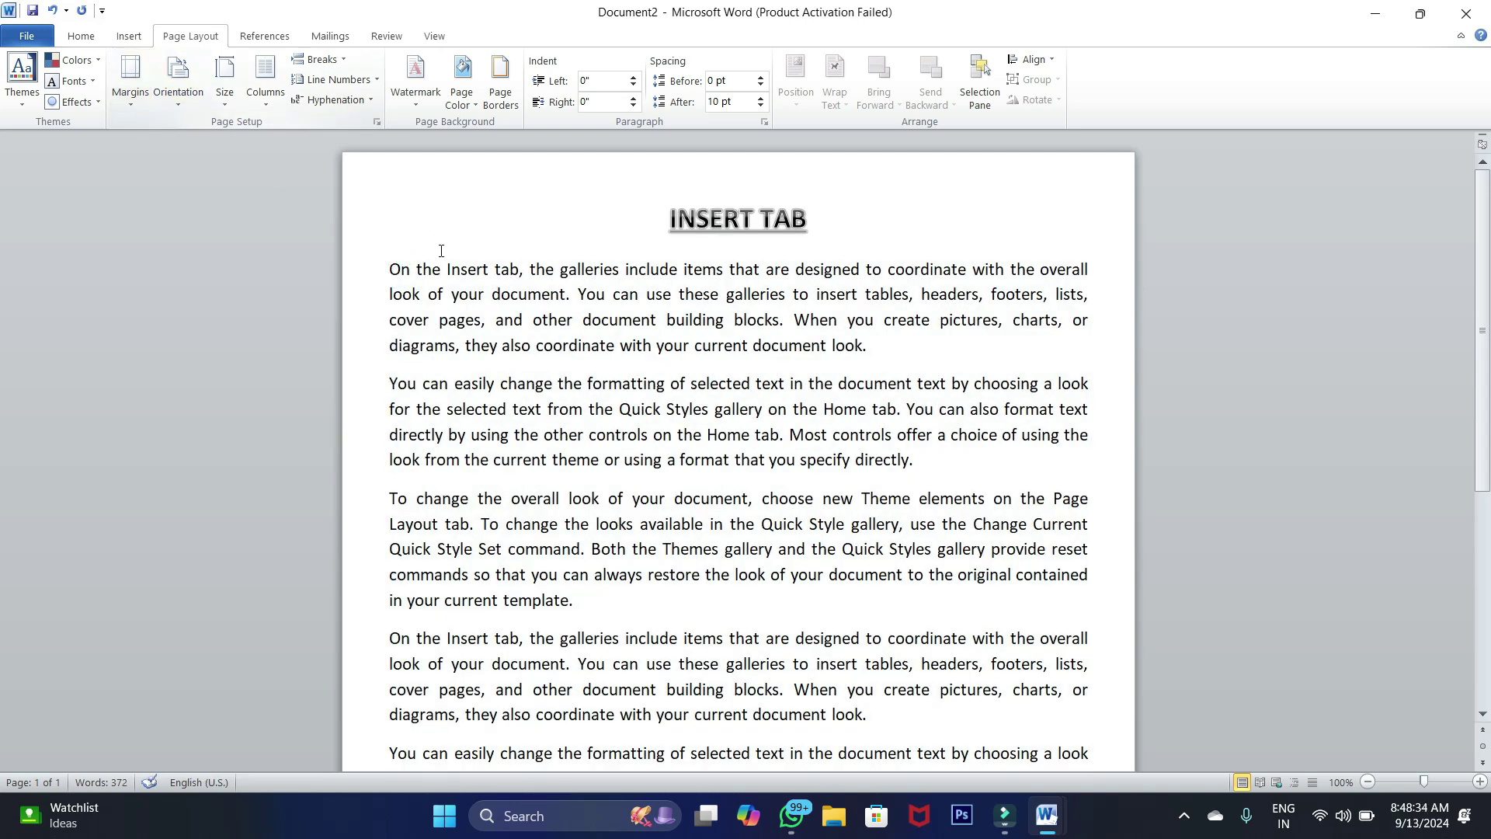
{"action": "left_click_drag", "start_coordinate": [391, 269], "coordinate": [889, 358]}
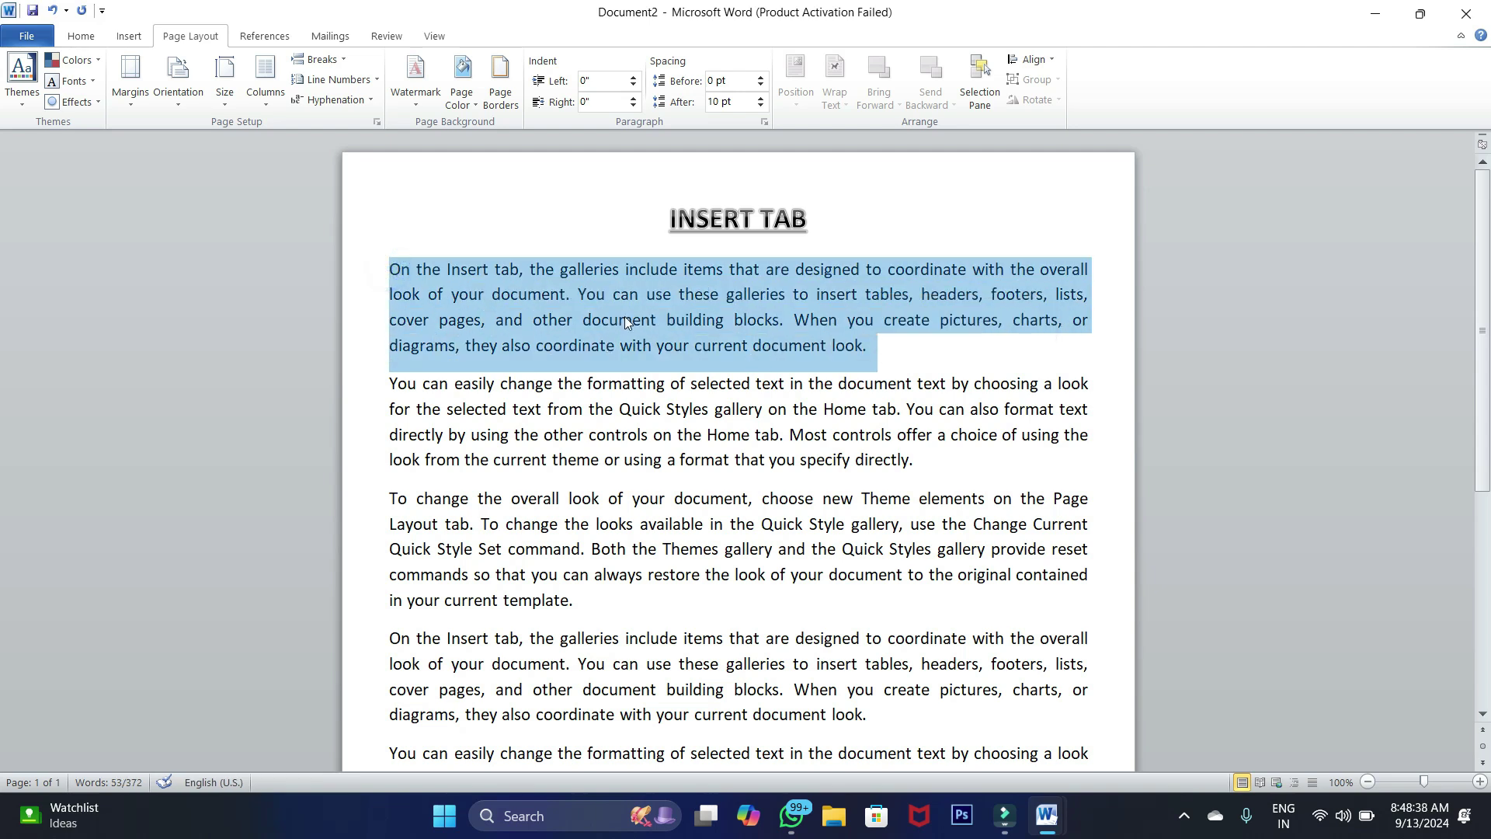
{"action": "triple_click", "coordinate": [664, 219]}
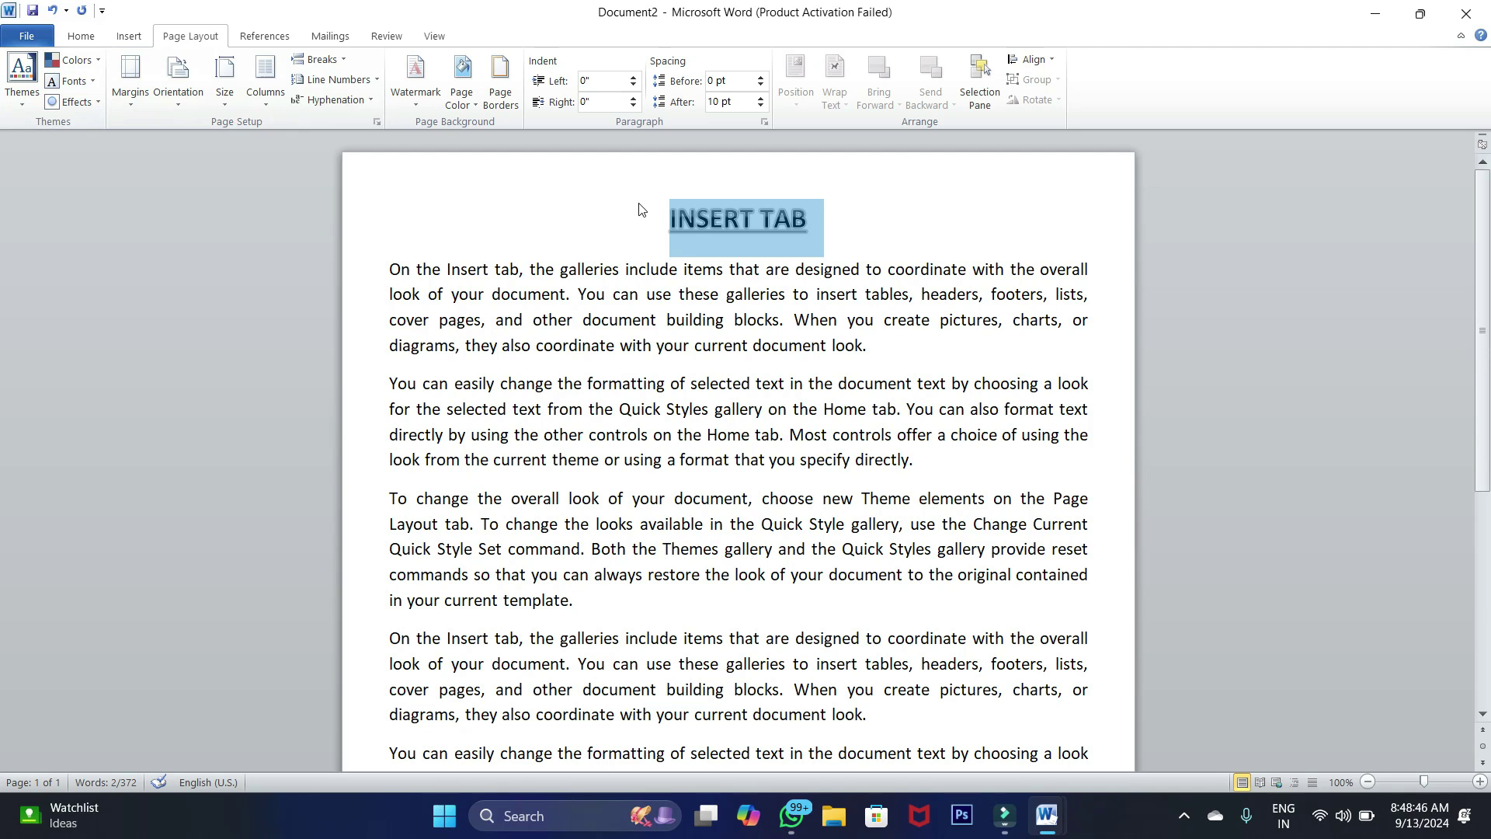
{"action": "left_click", "coordinate": [127, 106]}
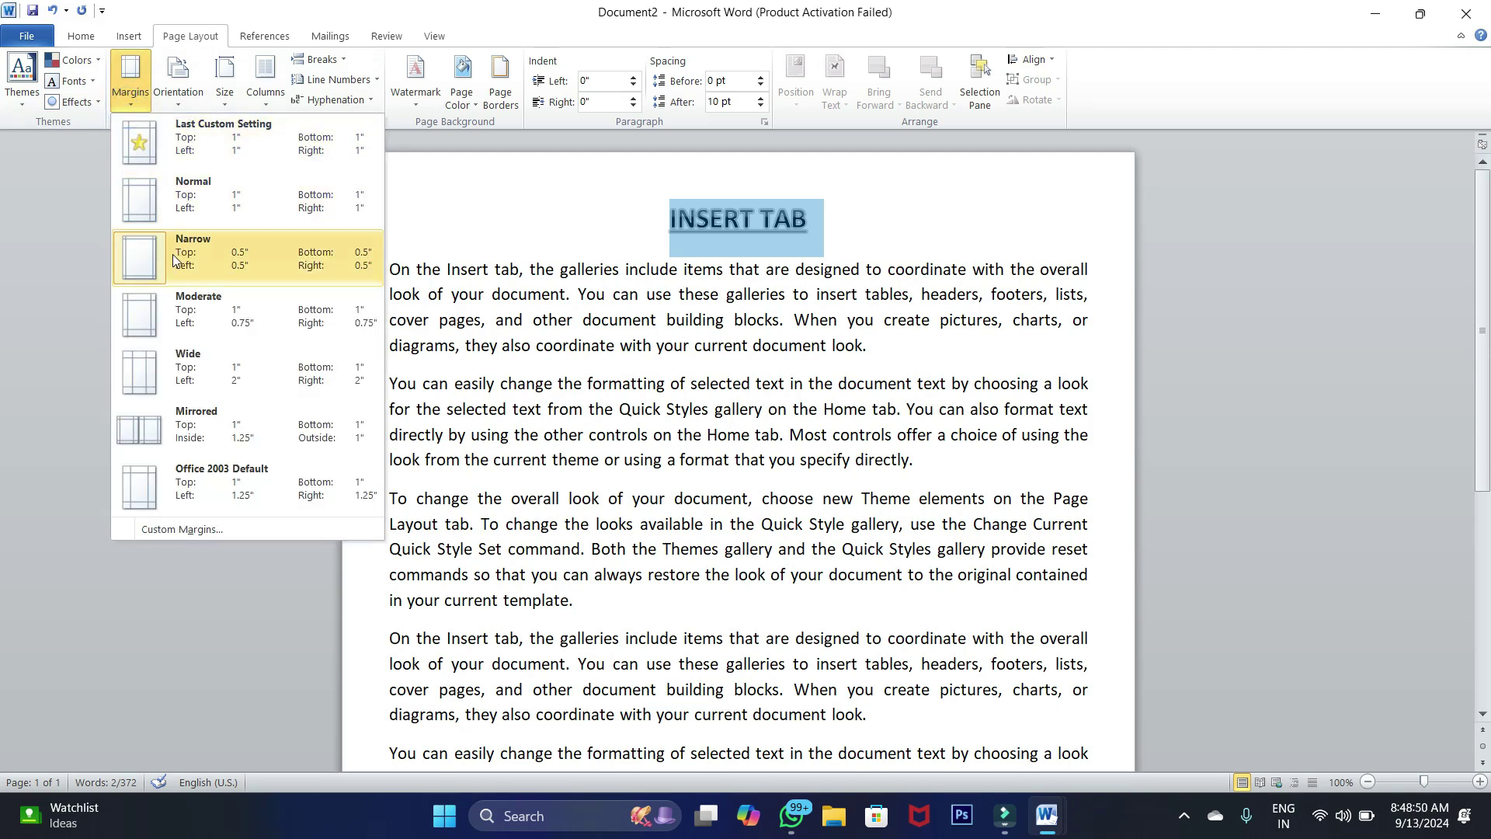
Switch back to Normal margins, then apply Moderate margins (1-inch top/bottom, 0.75-inch sides)
{"action": "left_click", "coordinate": [183, 200]}
{"action": "left_click", "coordinate": [124, 98]}
{"action": "left_click", "coordinate": [157, 311]}
{"action": "scroll", "coordinate": [777, 316], "scroll_direction": "down", "scroll_amount": 5}
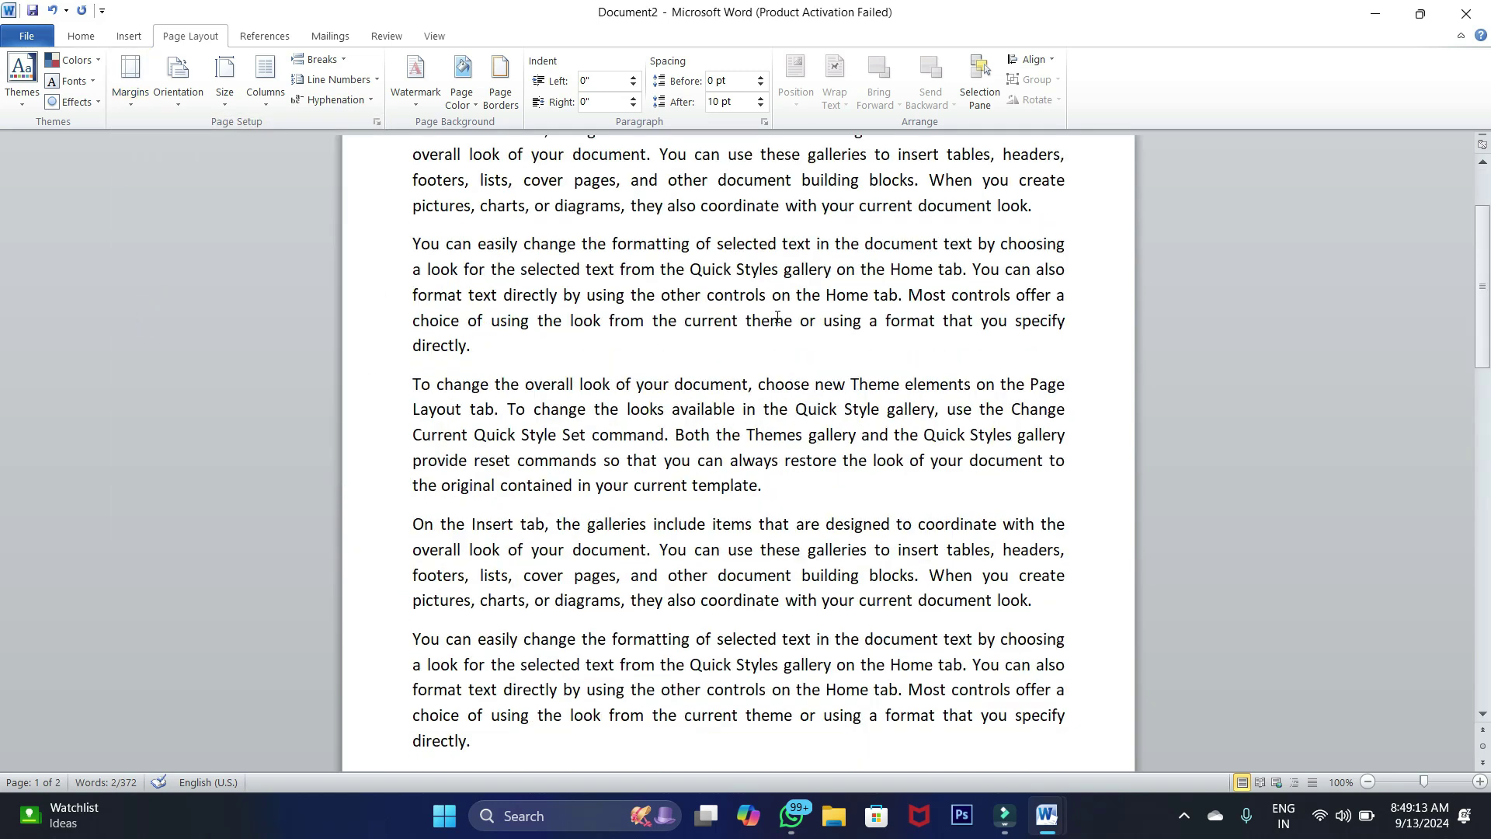
{"action": "scroll", "coordinate": [776, 316], "scroll_direction": "up", "scroll_amount": 4}
{"action": "left_click_drag", "start_coordinate": [1483, 307], "coordinate": [1482, 246]}
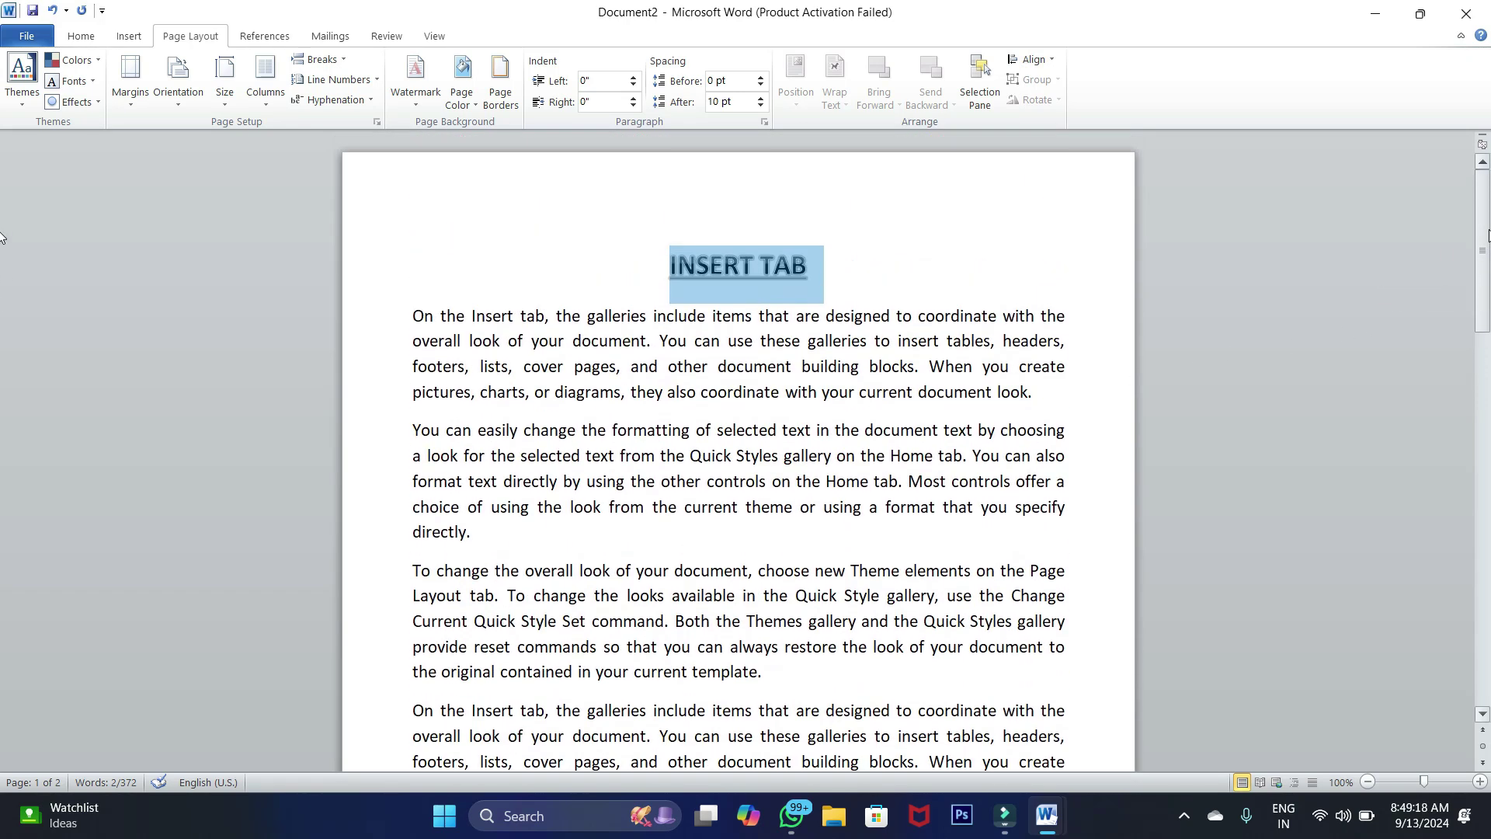
{"action": "left_click", "coordinate": [130, 82]}
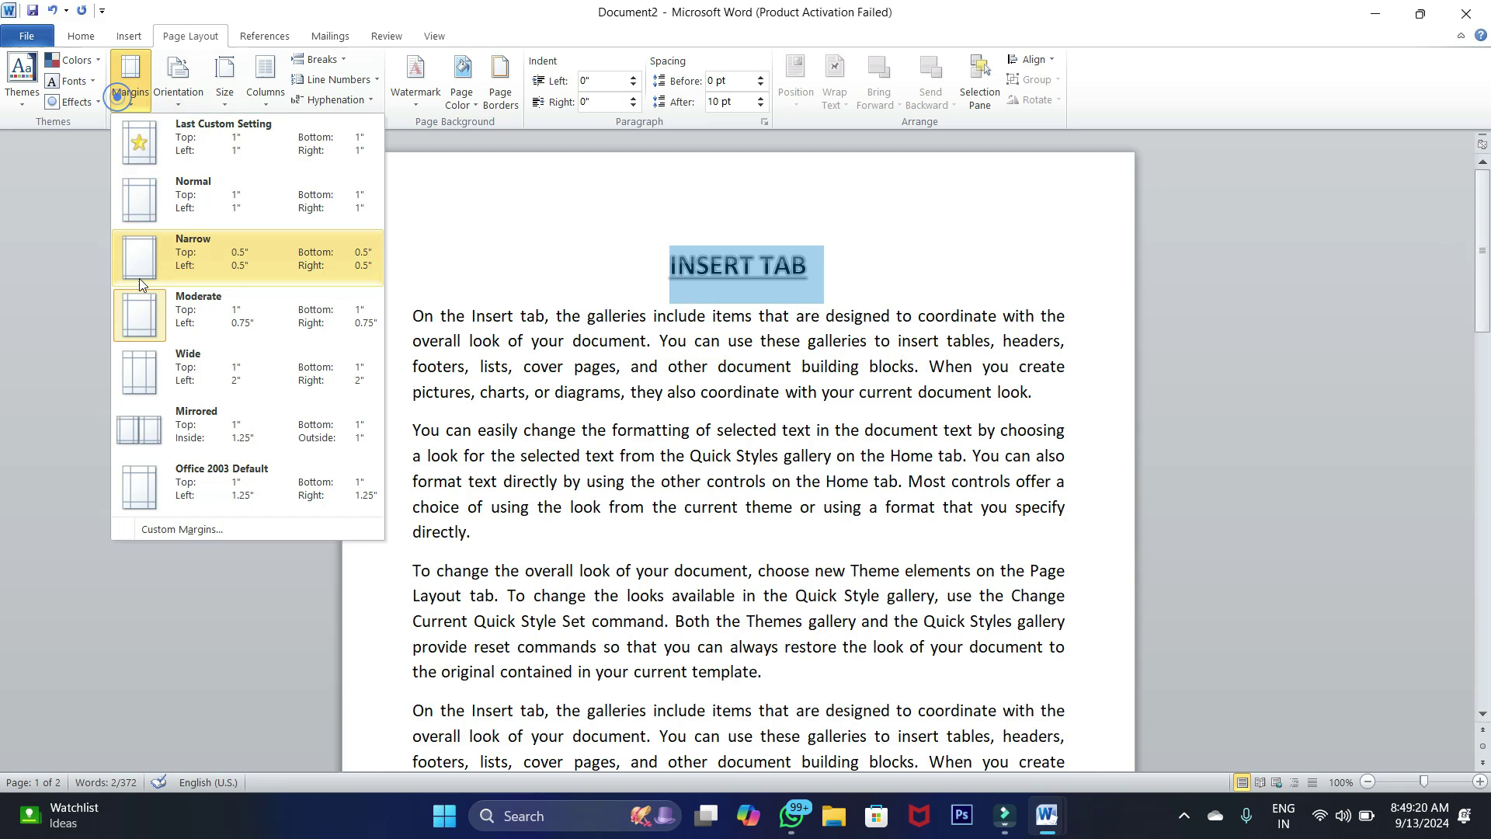
{"action": "left_click", "coordinate": [160, 530]}
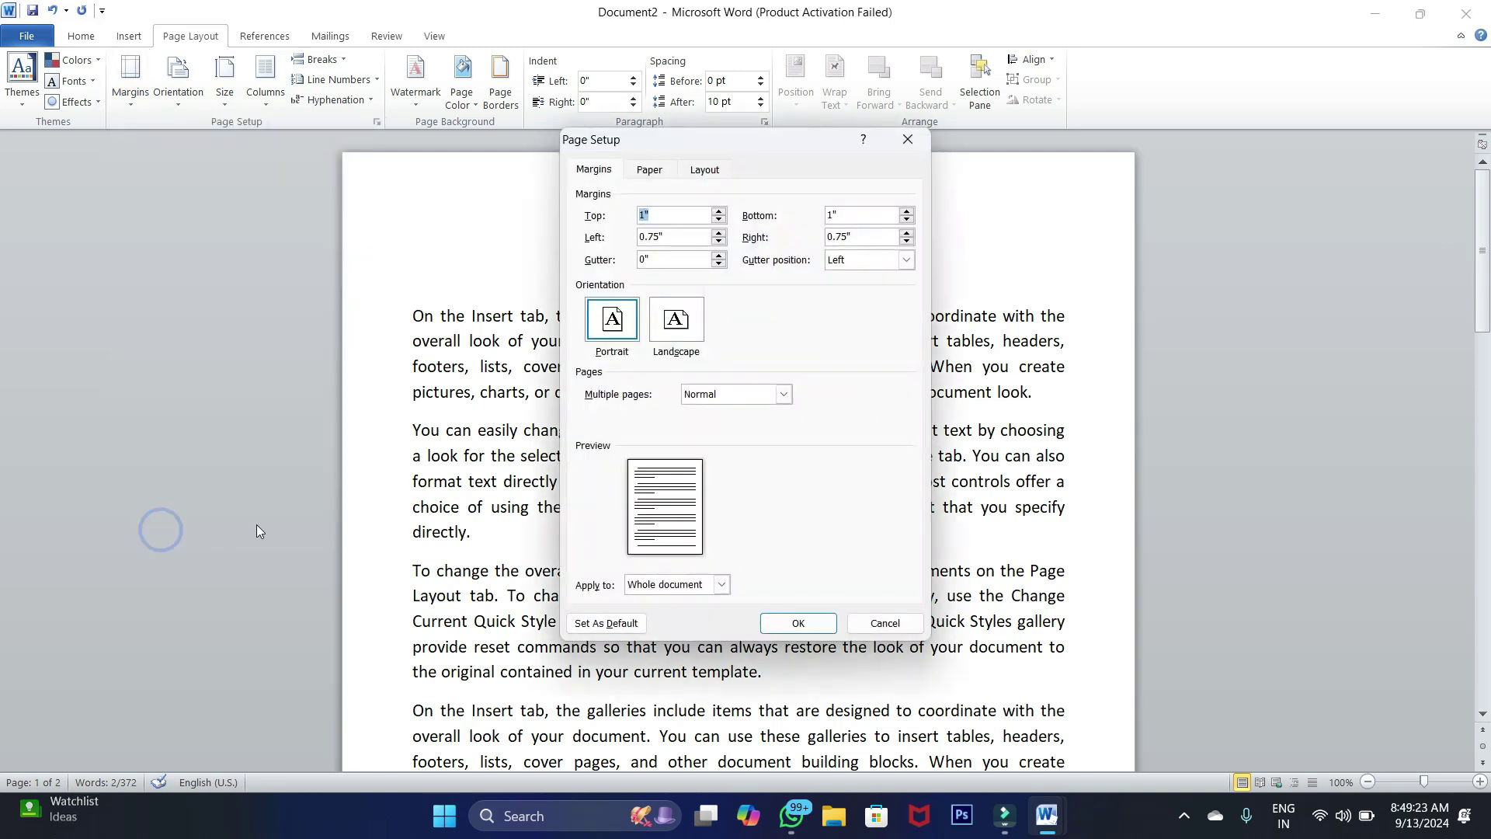
{"action": "left_click_drag", "start_coordinate": [749, 141], "coordinate": [1180, 158]}
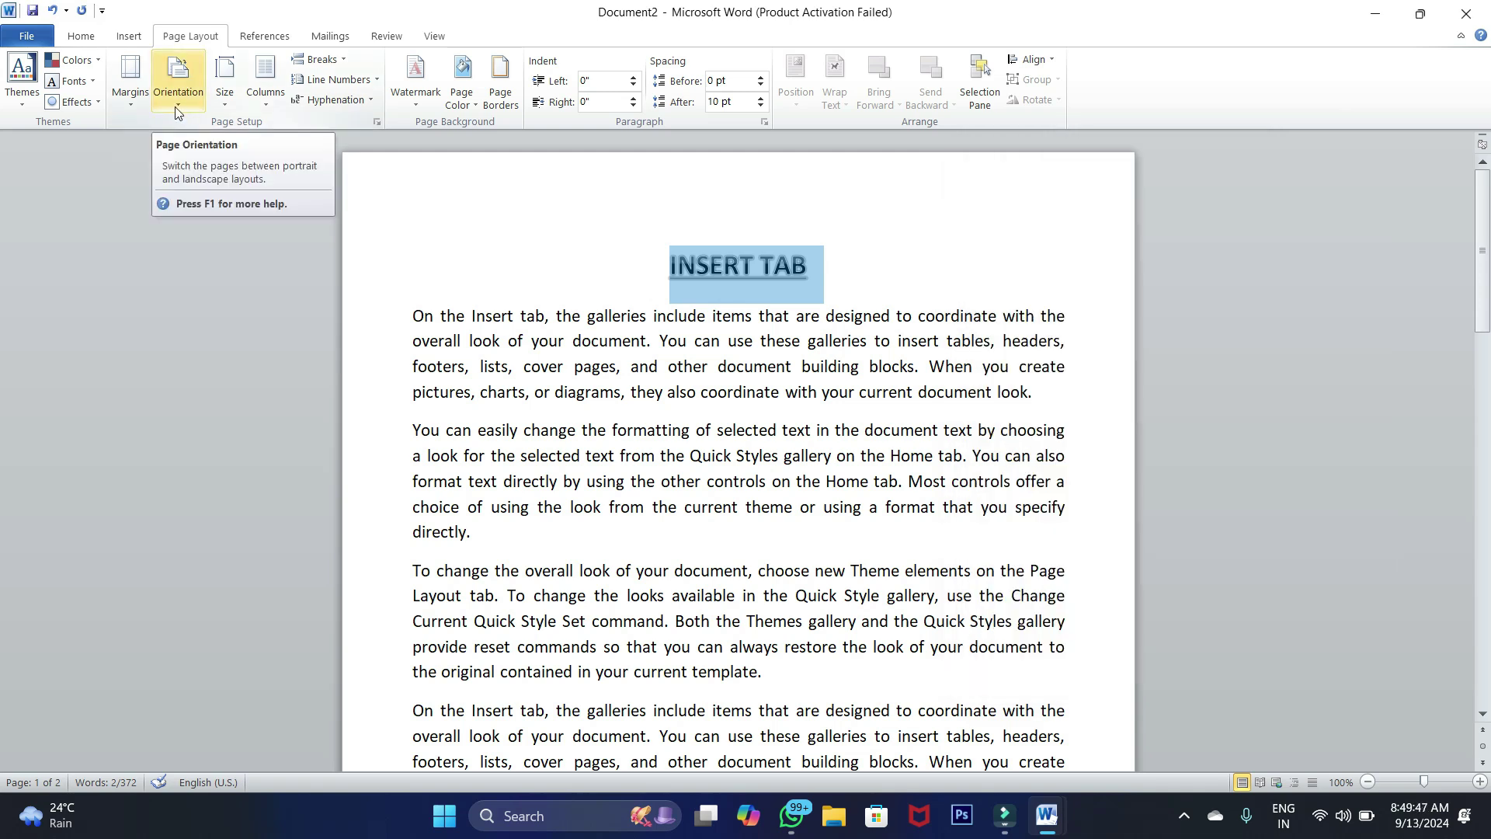
Look over the orientation choices without changing them, and place the cursor before INSERT TAB
{"action": "left_click", "coordinate": [177, 97]}
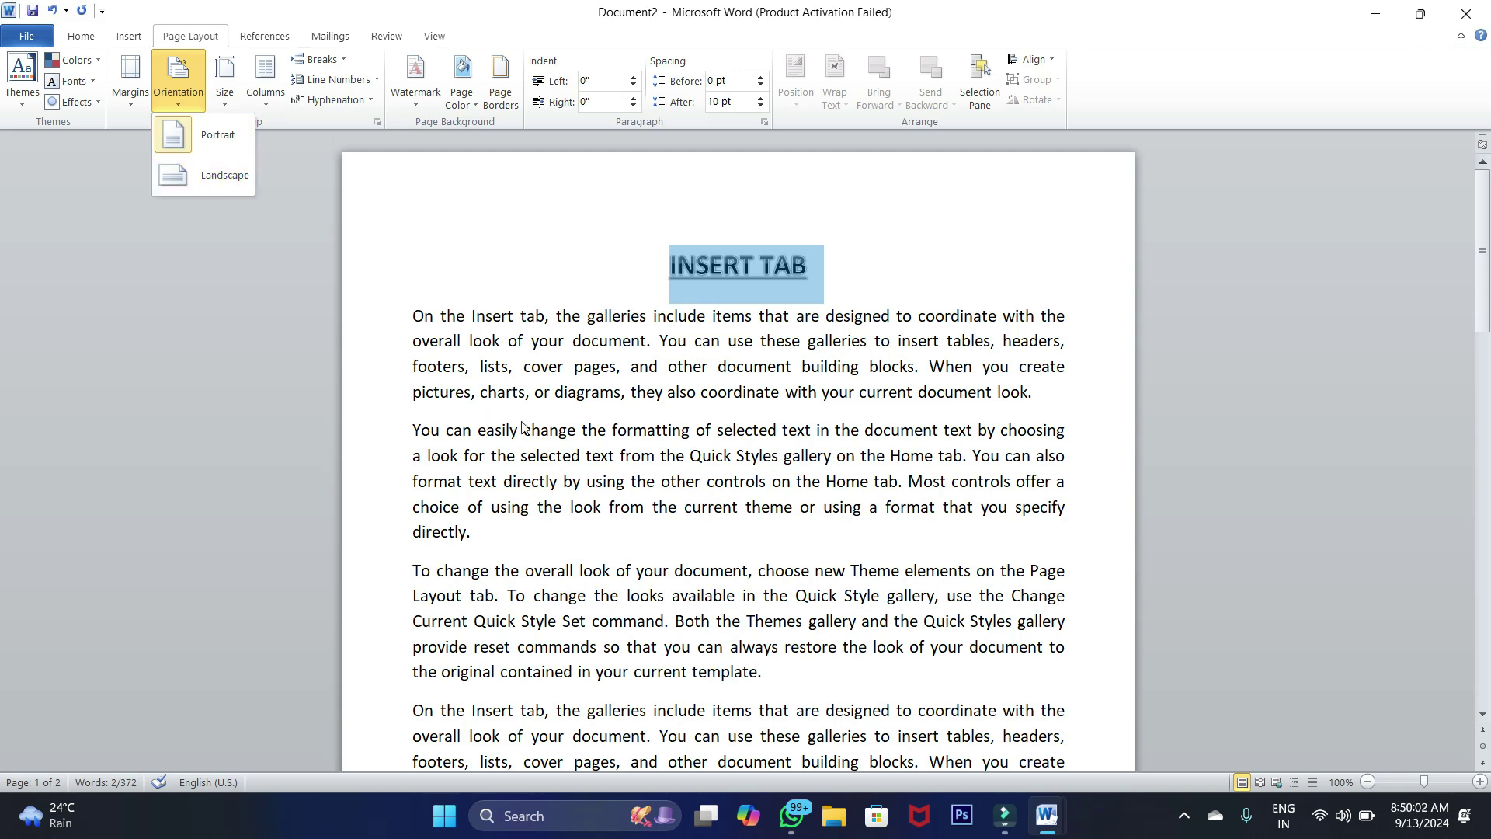
{"action": "left_click", "coordinate": [545, 429]}
{"action": "scroll", "coordinate": [545, 430], "scroll_direction": "down", "scroll_amount": 1}
{"action": "scroll", "coordinate": [545, 429], "scroll_direction": "up", "scroll_amount": 1}
{"action": "scroll", "coordinate": [545, 430], "scroll_direction": "down", "scroll_amount": 3}
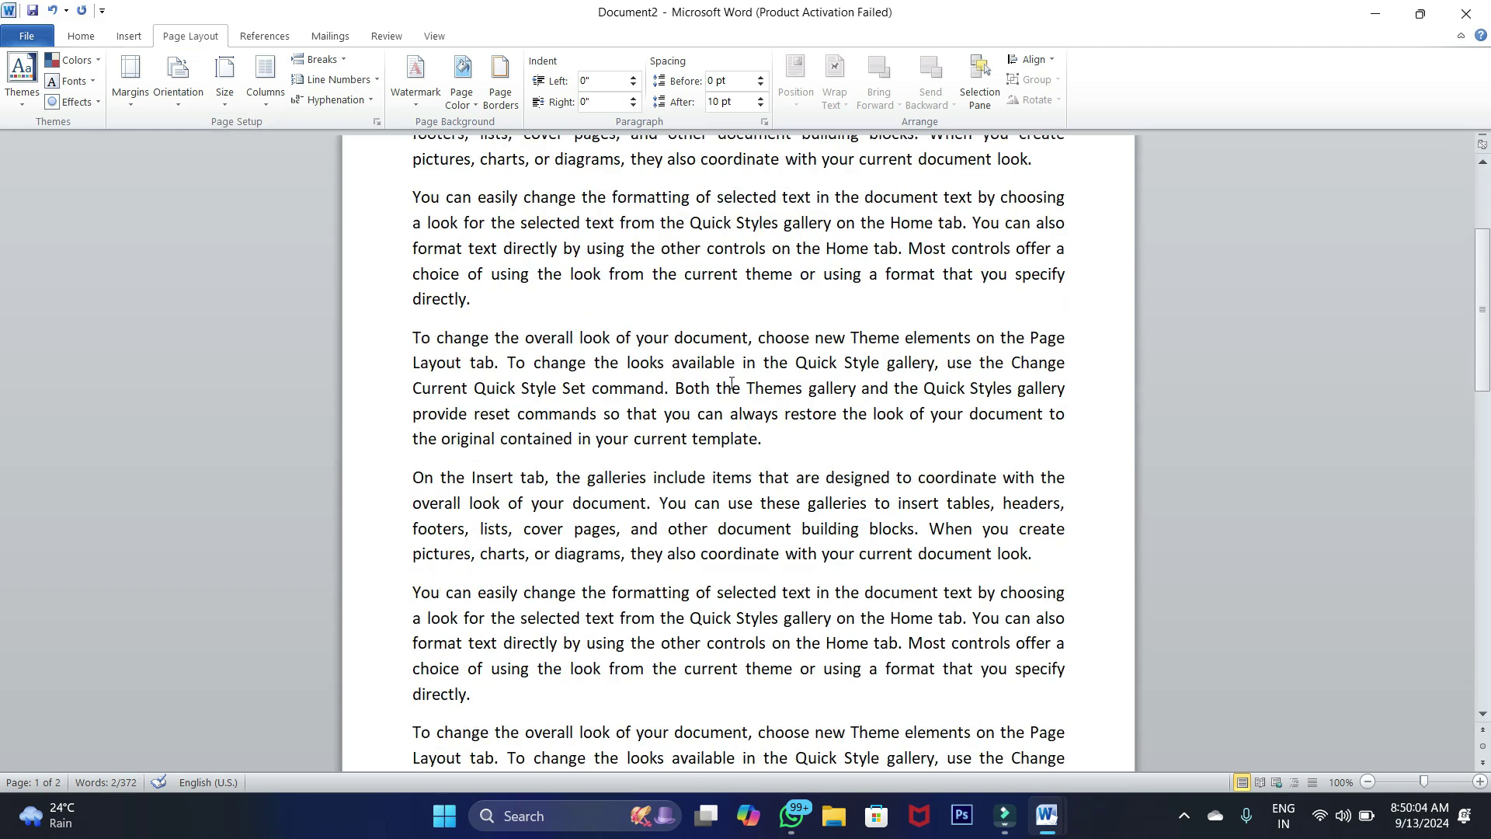
{"action": "left_click_drag", "start_coordinate": [1485, 333], "coordinate": [1478, 260]}
{"action": "left_click", "coordinate": [656, 270]}
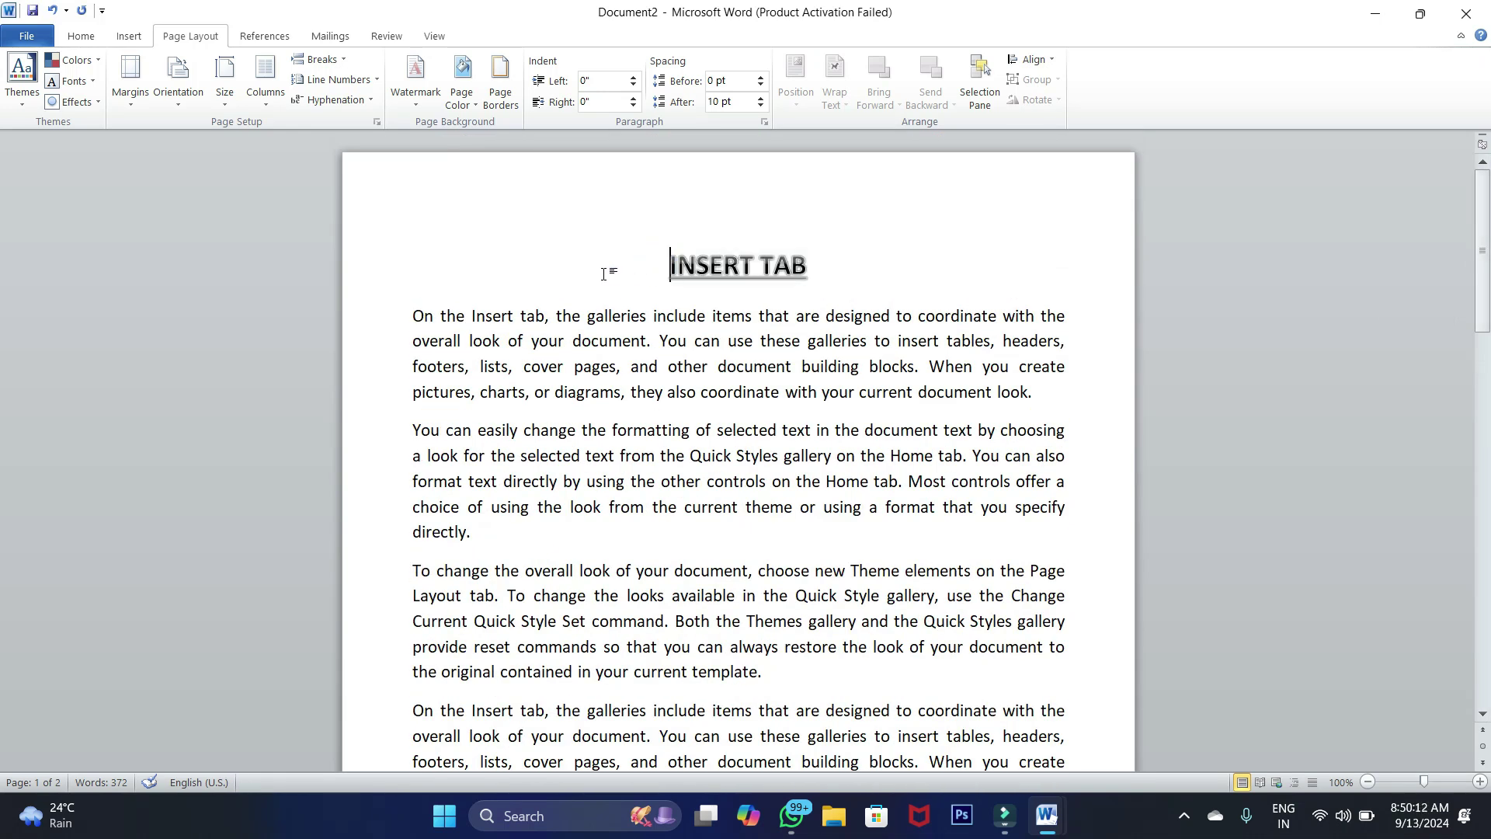
Create a new blank document, Document3
{"action": "left_click", "coordinate": [183, 104]}
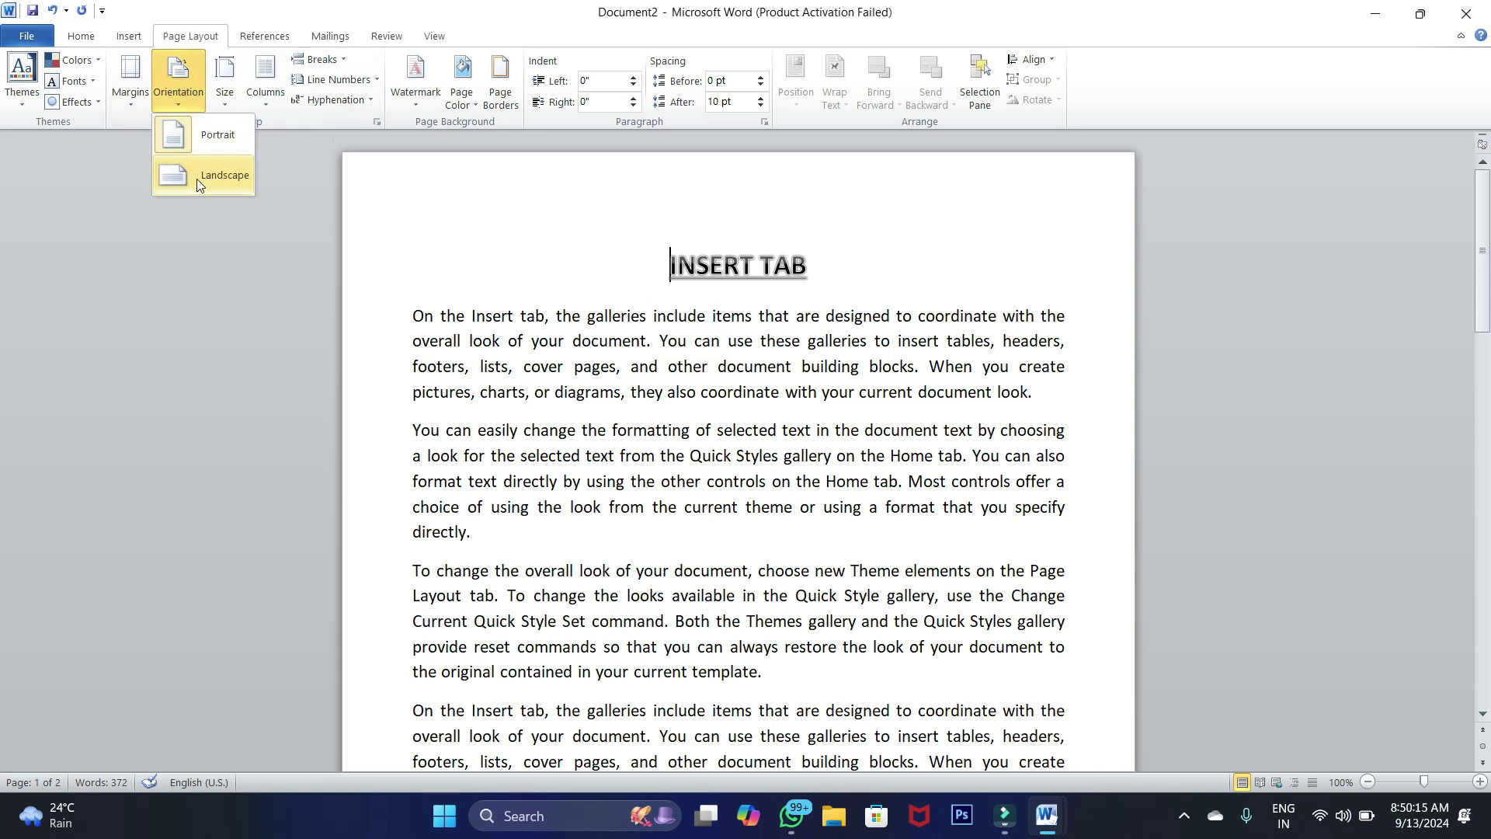
{"action": "left_click", "coordinate": [28, 38]}
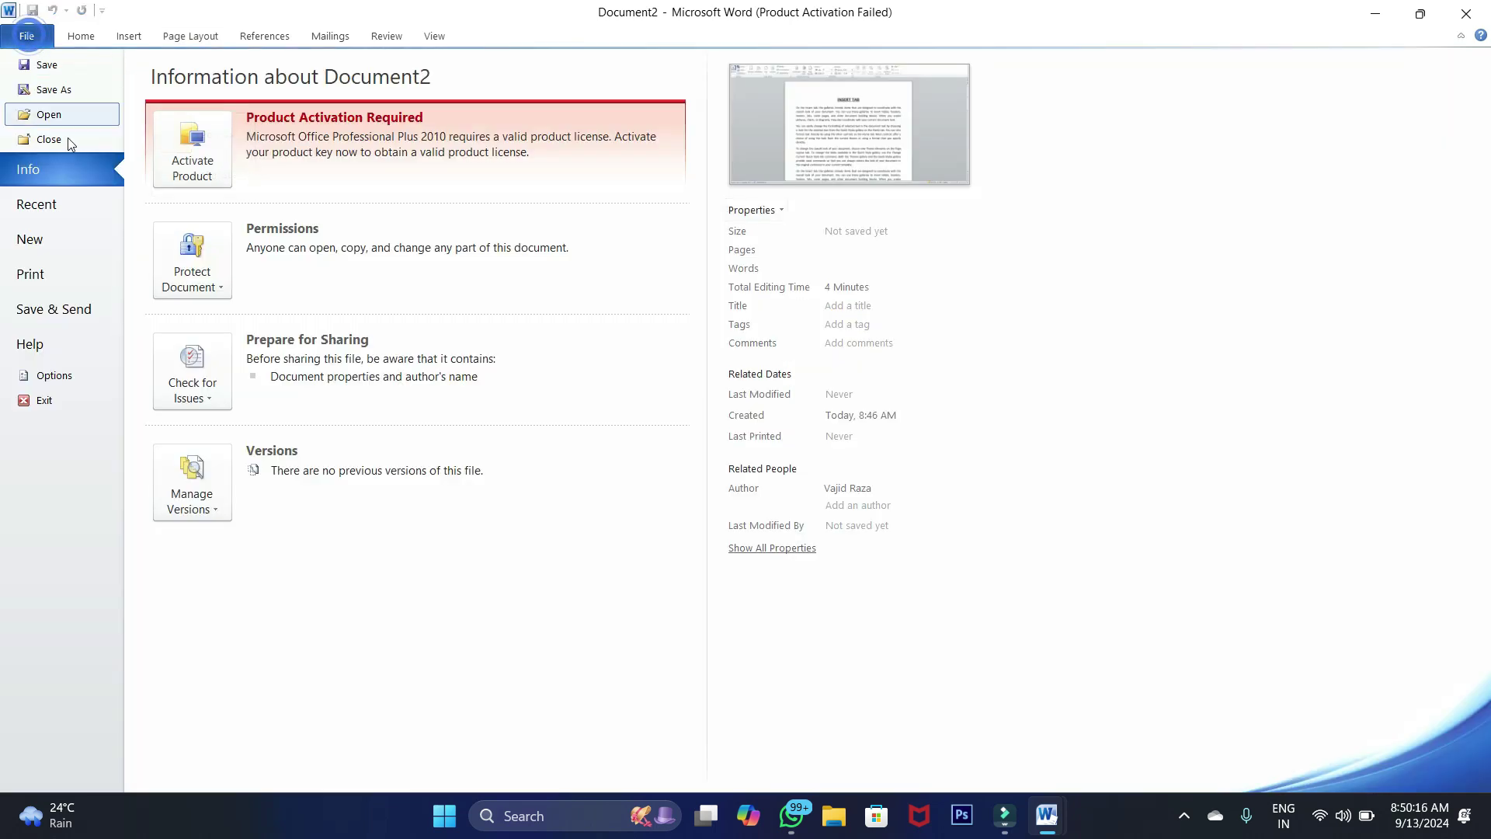
{"action": "left_click", "coordinate": [58, 235]}
{"action": "left_click", "coordinate": [968, 482]}
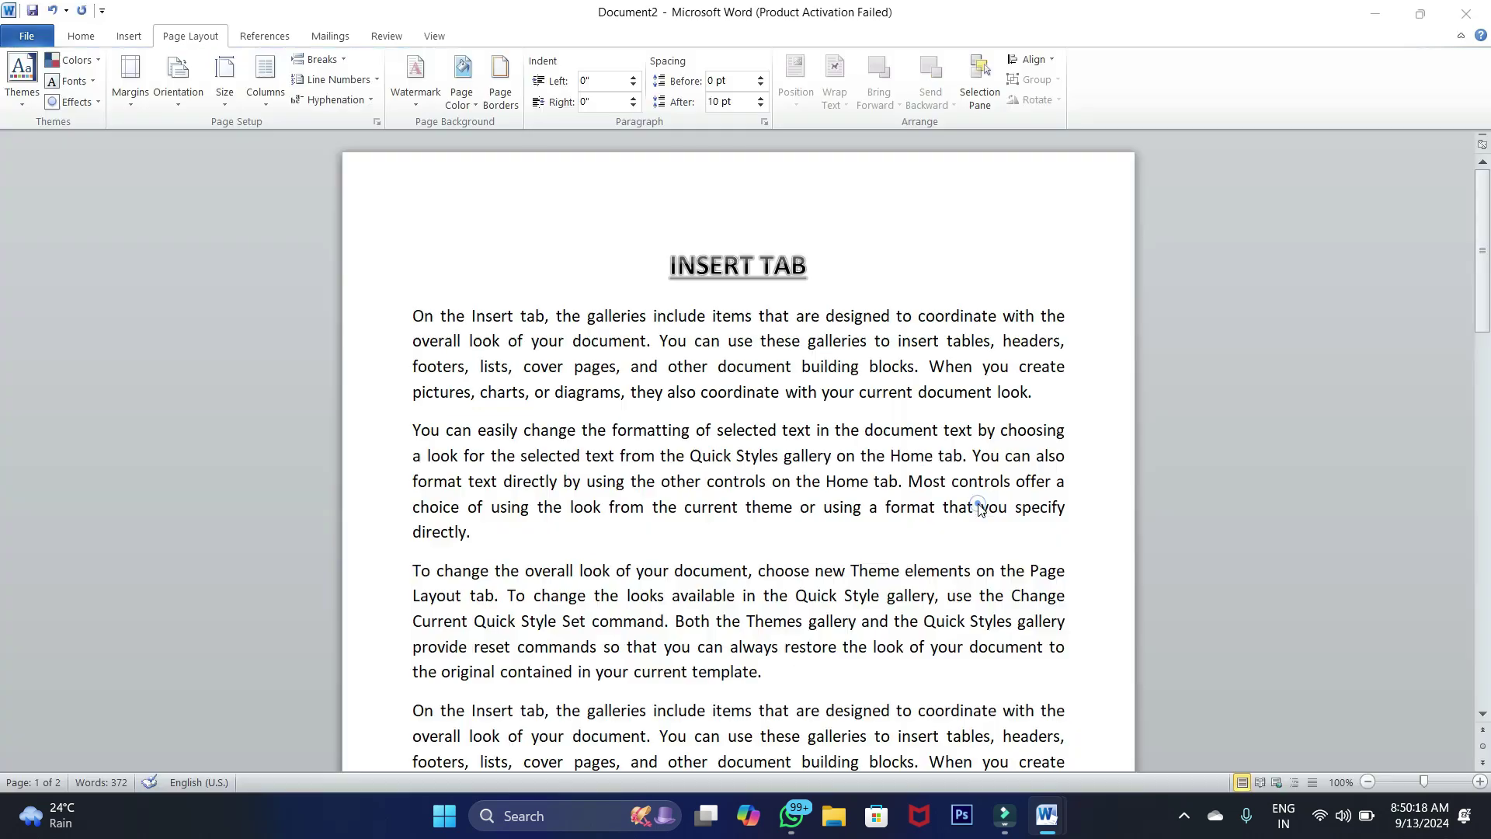
{"action": "left_click", "coordinate": [206, 38]}
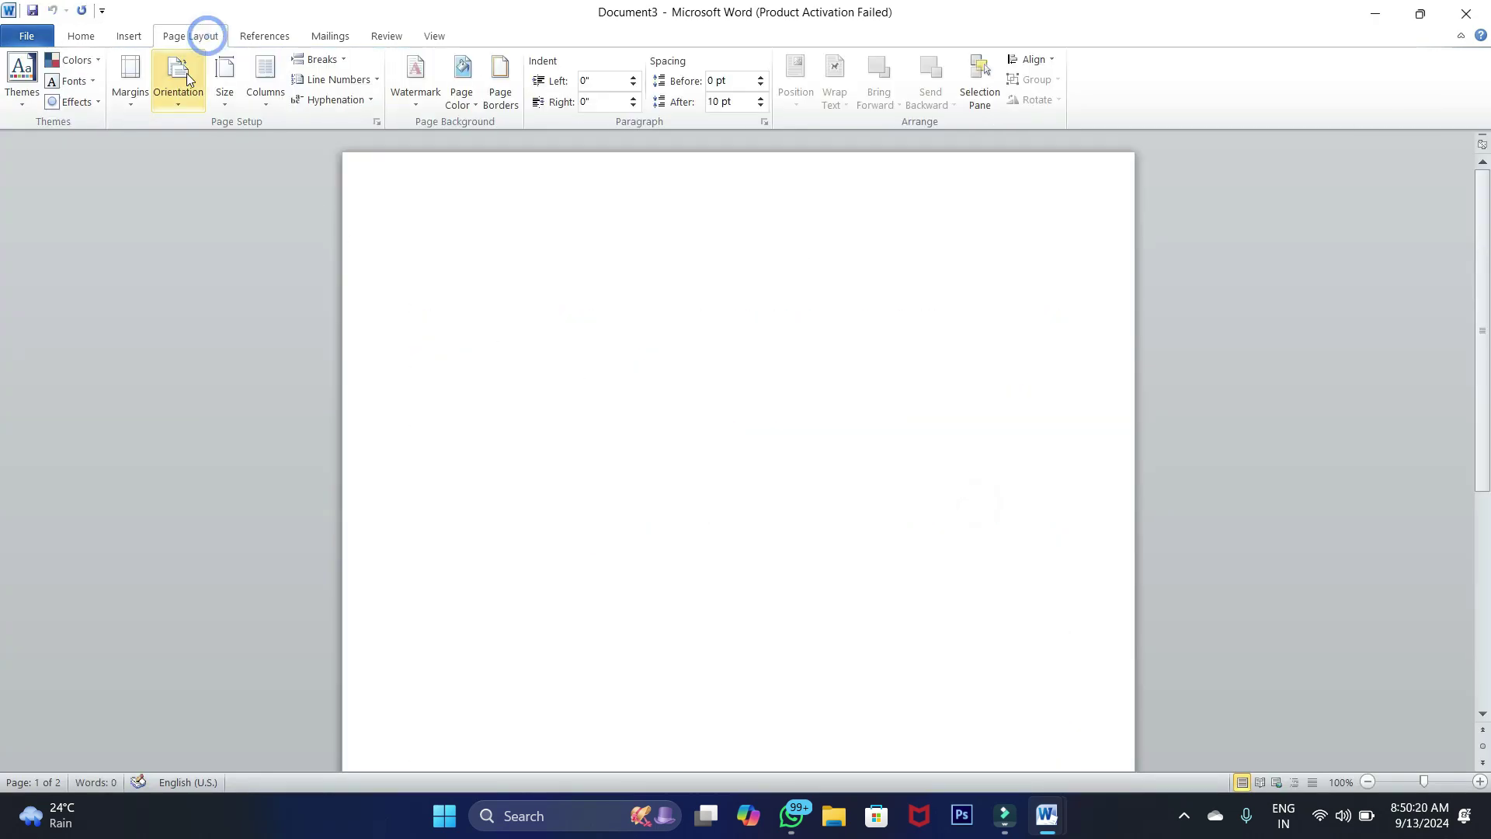
Turn Document3's page to landscape and zoom out to 70%
{"action": "left_click", "coordinate": [175, 102]}
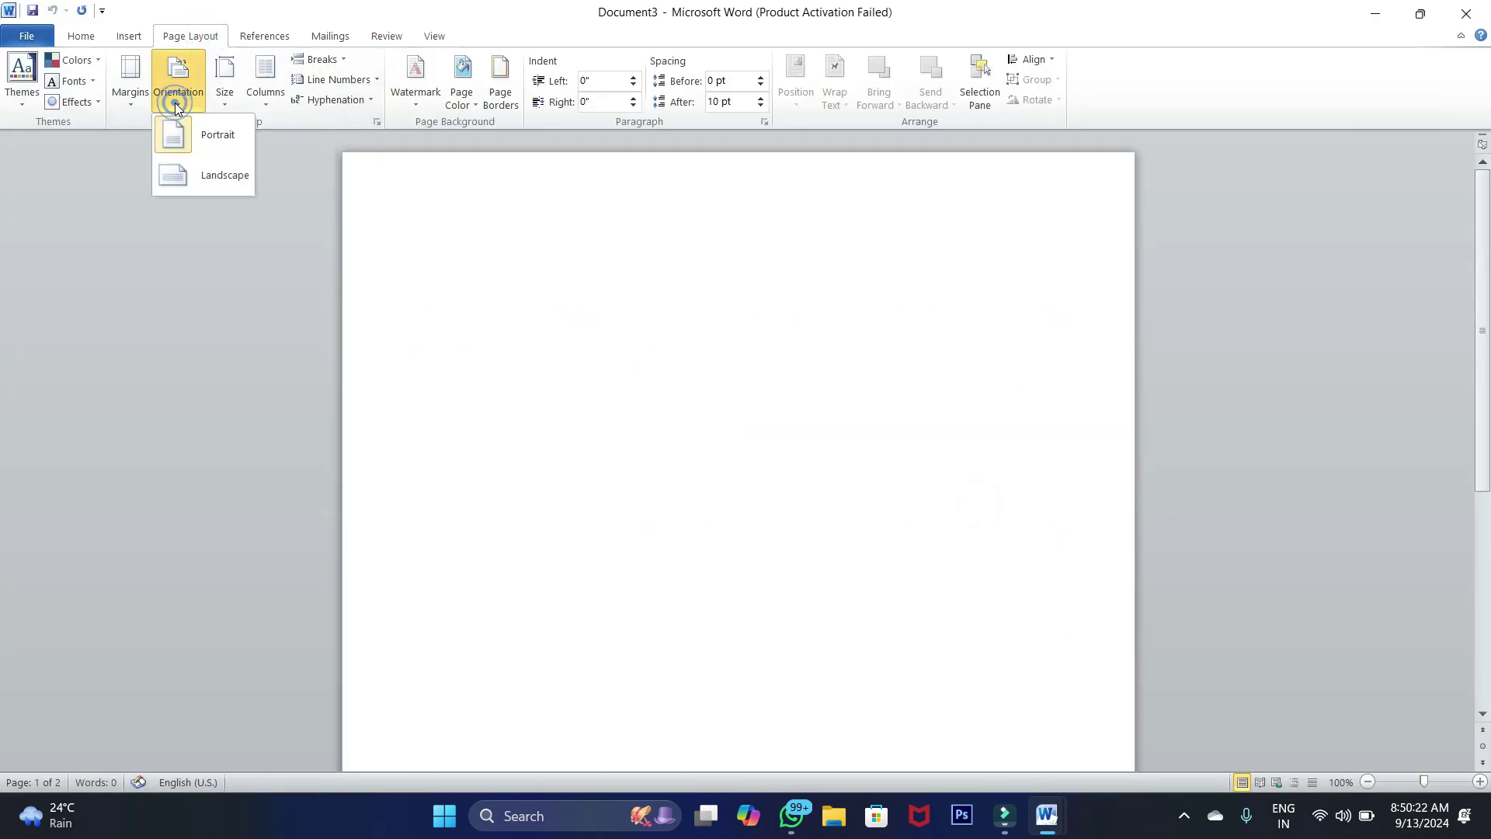
{"action": "left_click", "coordinate": [202, 175]}
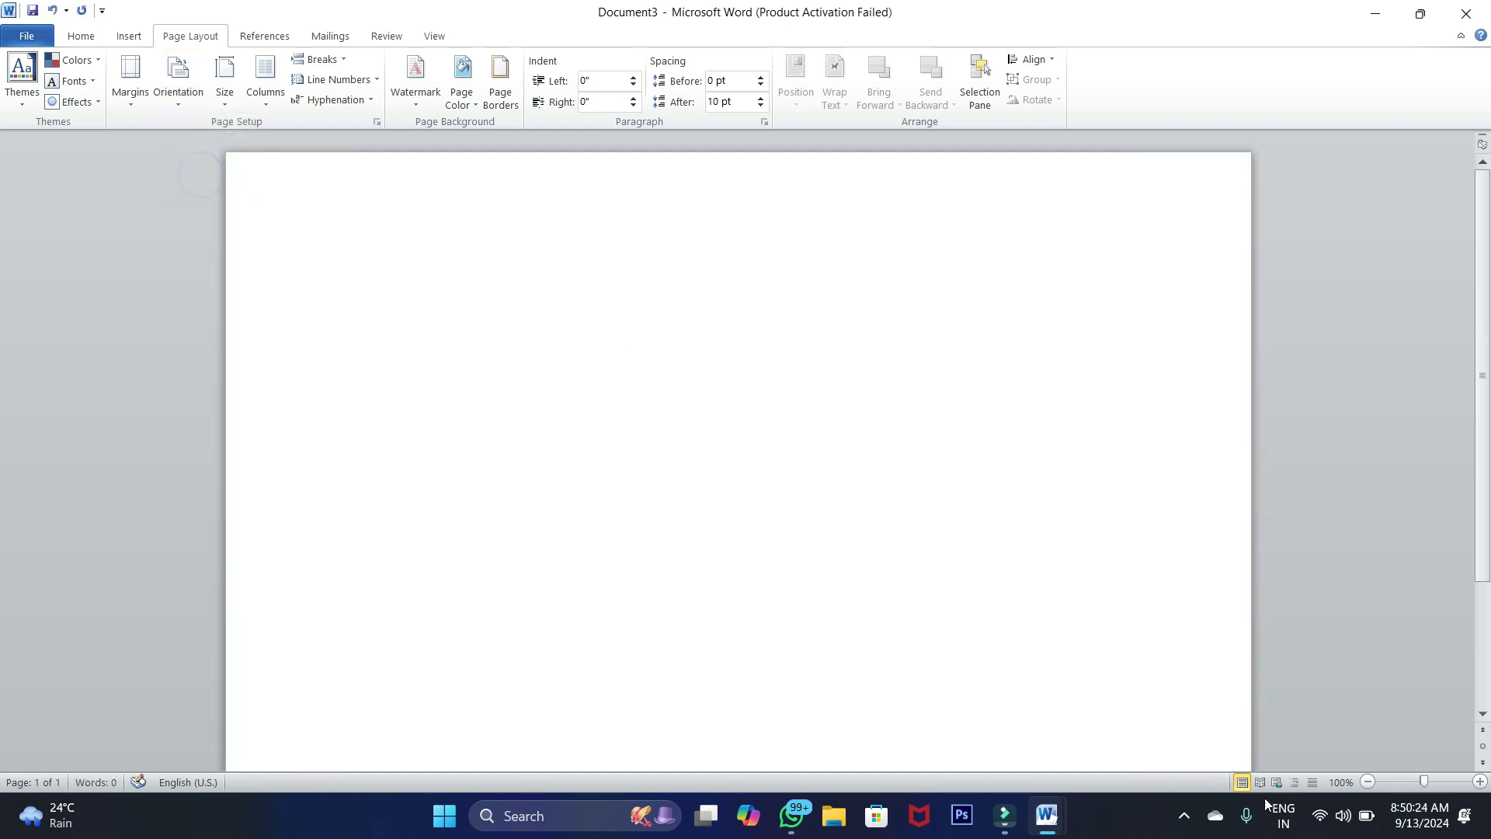
{"action": "left_click", "coordinate": [1368, 783]}
{"action": "left_click", "coordinate": [1367, 783]}
{"action": "left_click", "coordinate": [1367, 783]}
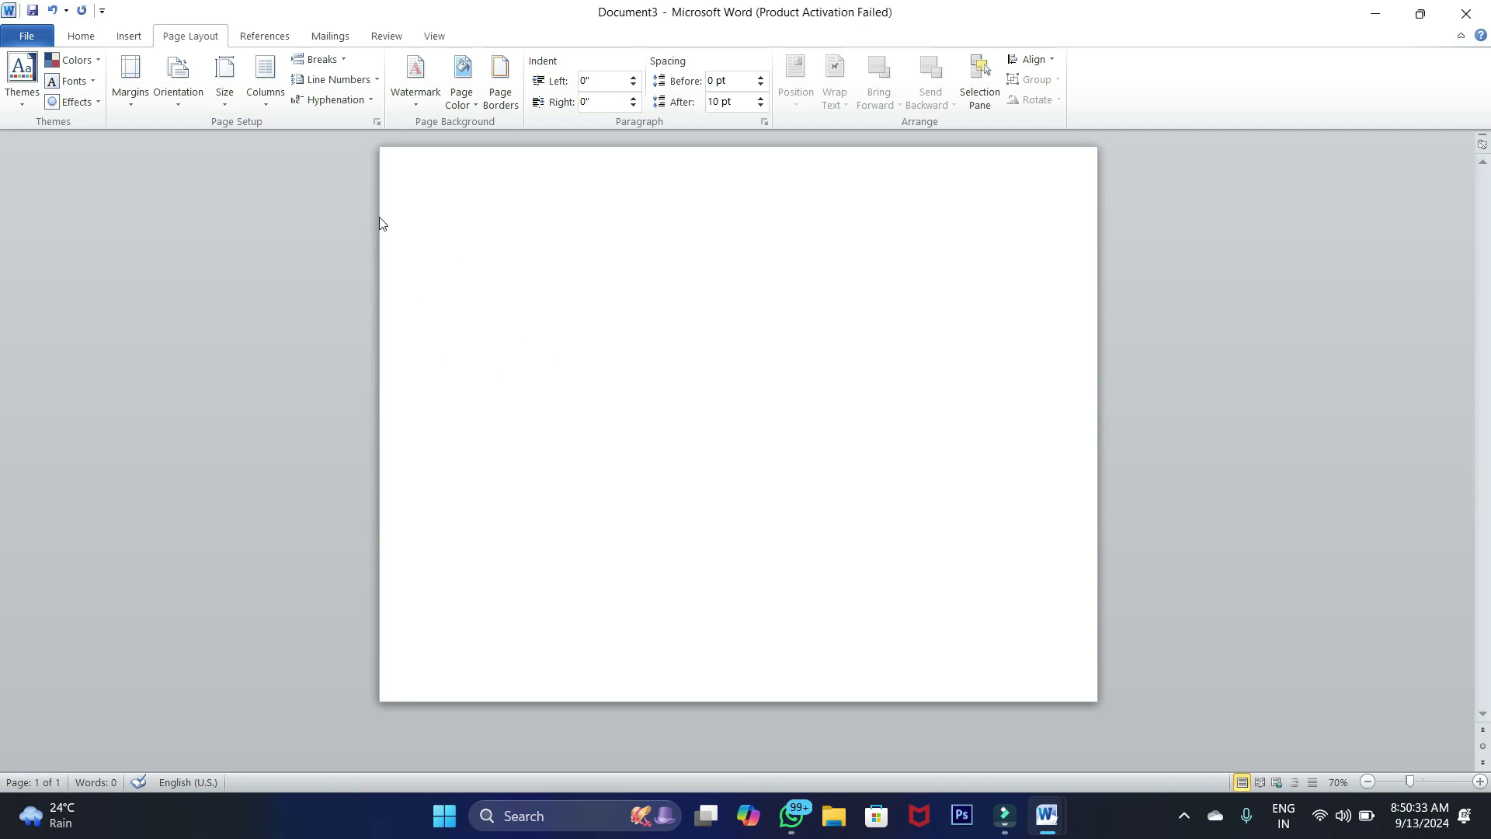
Type 'Open Now' and enlarge it to 72 pt
{"action": "type", "text": "Open Now"}
{"action": "left_click_drag", "start_coordinate": [445, 219], "coordinate": [505, 214]}
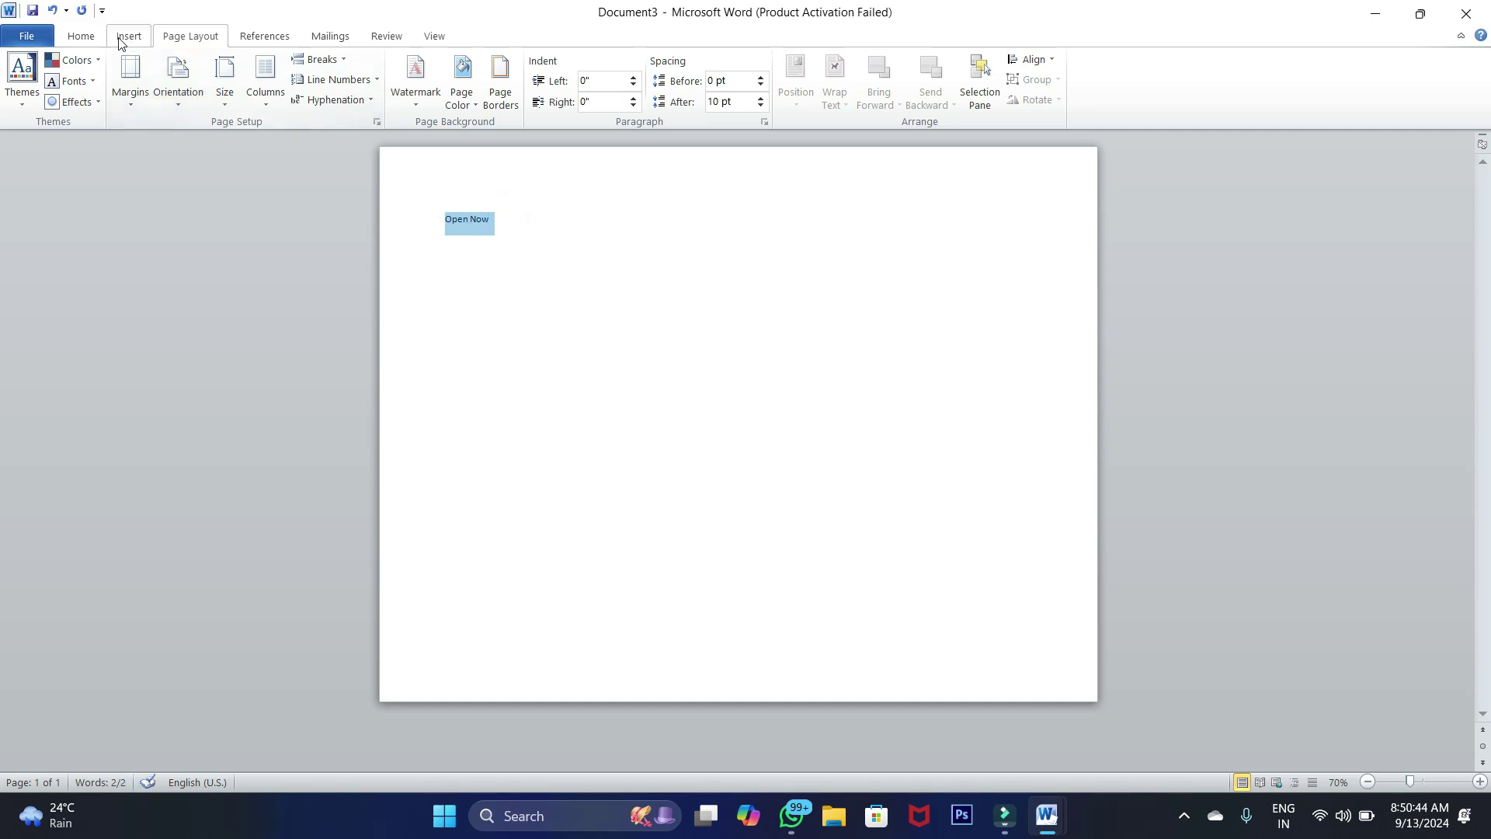
{"action": "left_click", "coordinate": [80, 36]}
{"action": "left_click", "coordinate": [276, 67]}
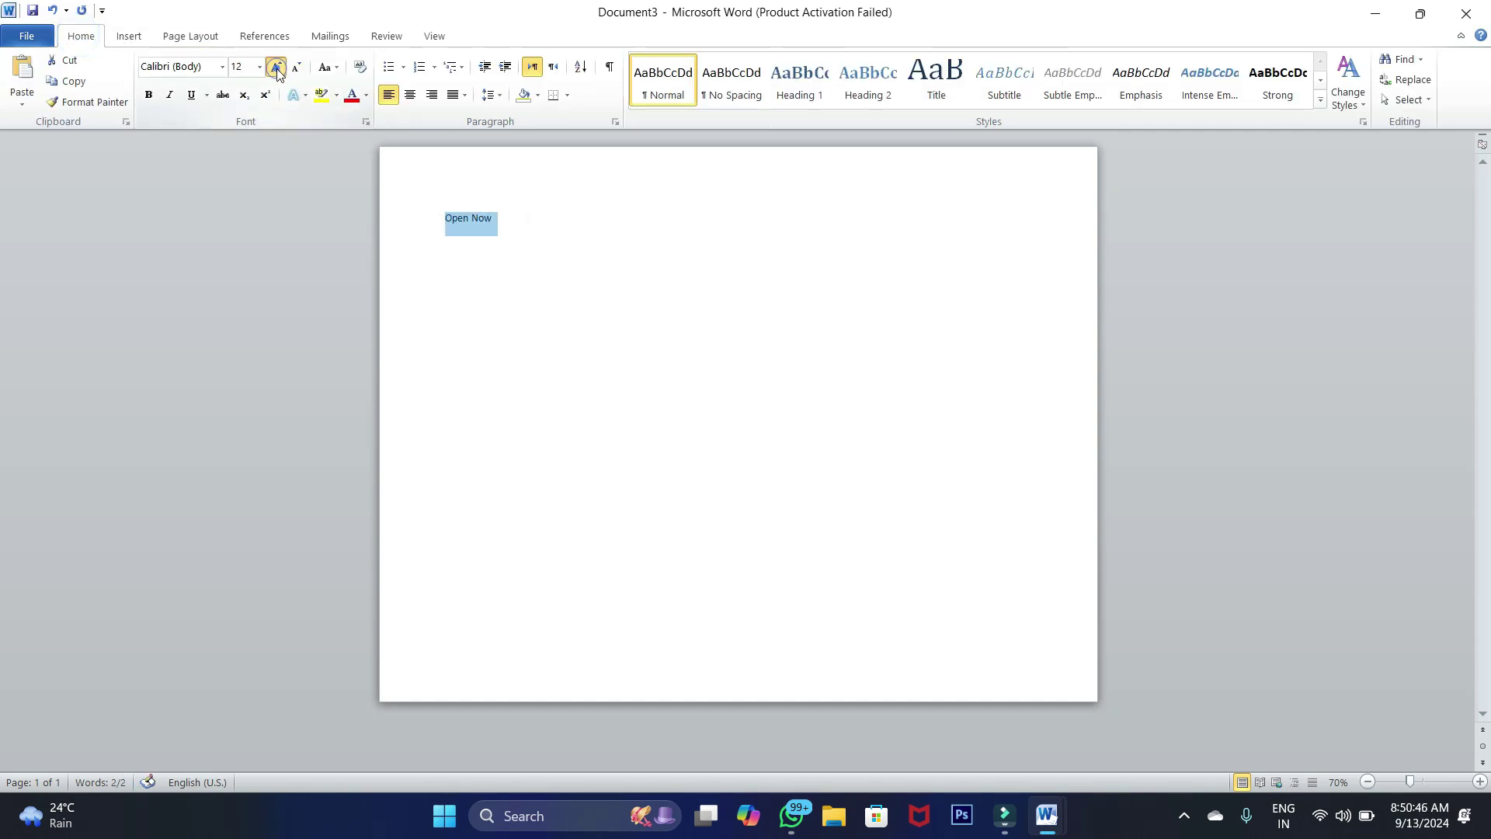
{"action": "left_click", "coordinate": [276, 66]}
{"action": "left_click", "coordinate": [276, 67]}
{"action": "left_click", "coordinate": [275, 67]}
{"action": "left_click", "coordinate": [276, 67]}
{"action": "left_click", "coordinate": [276, 67]}
{"action": "left_click", "coordinate": [275, 67]}
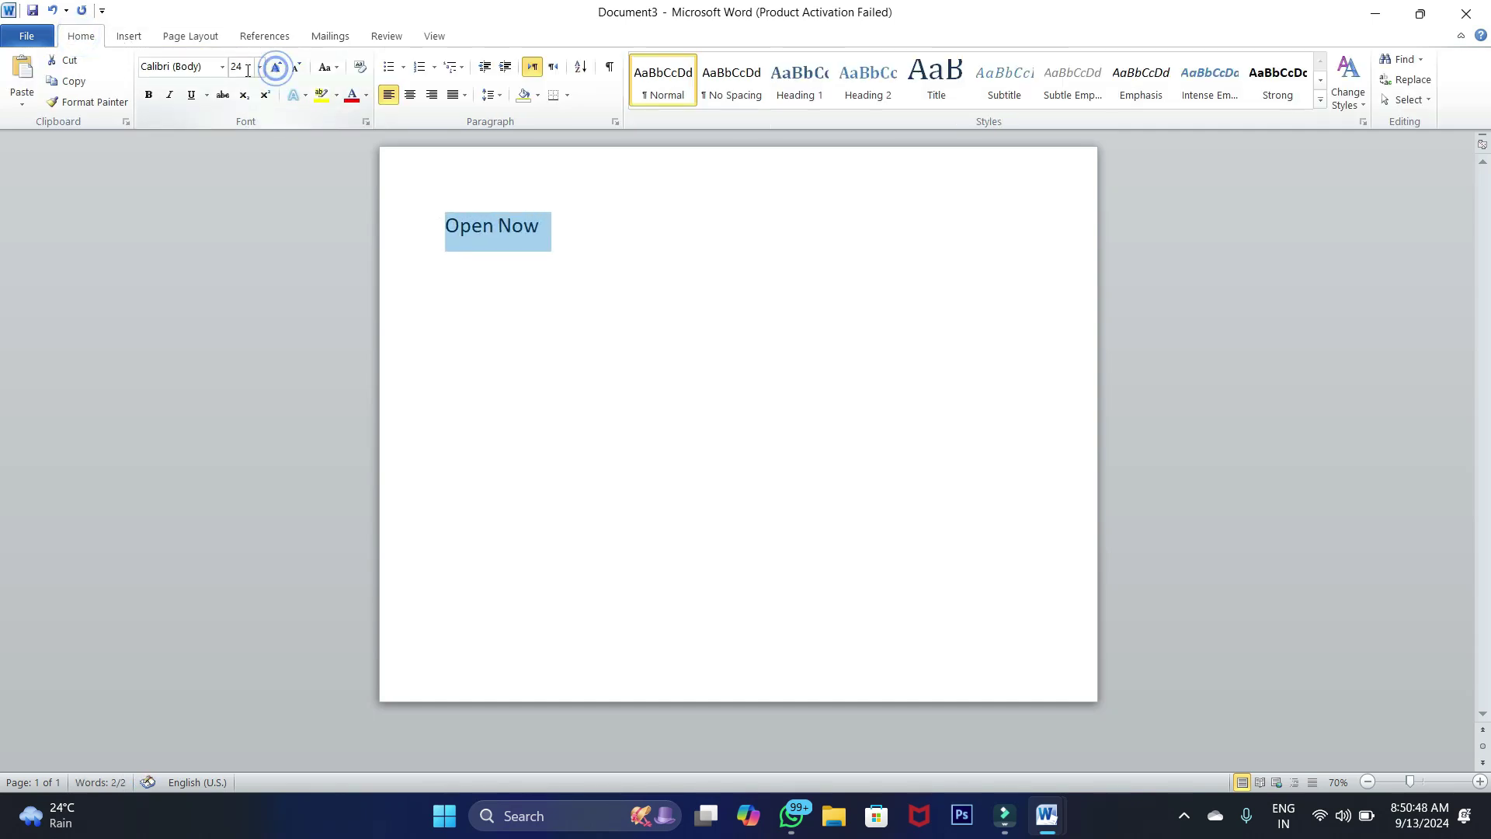
{"action": "left_click", "coordinate": [258, 66]}
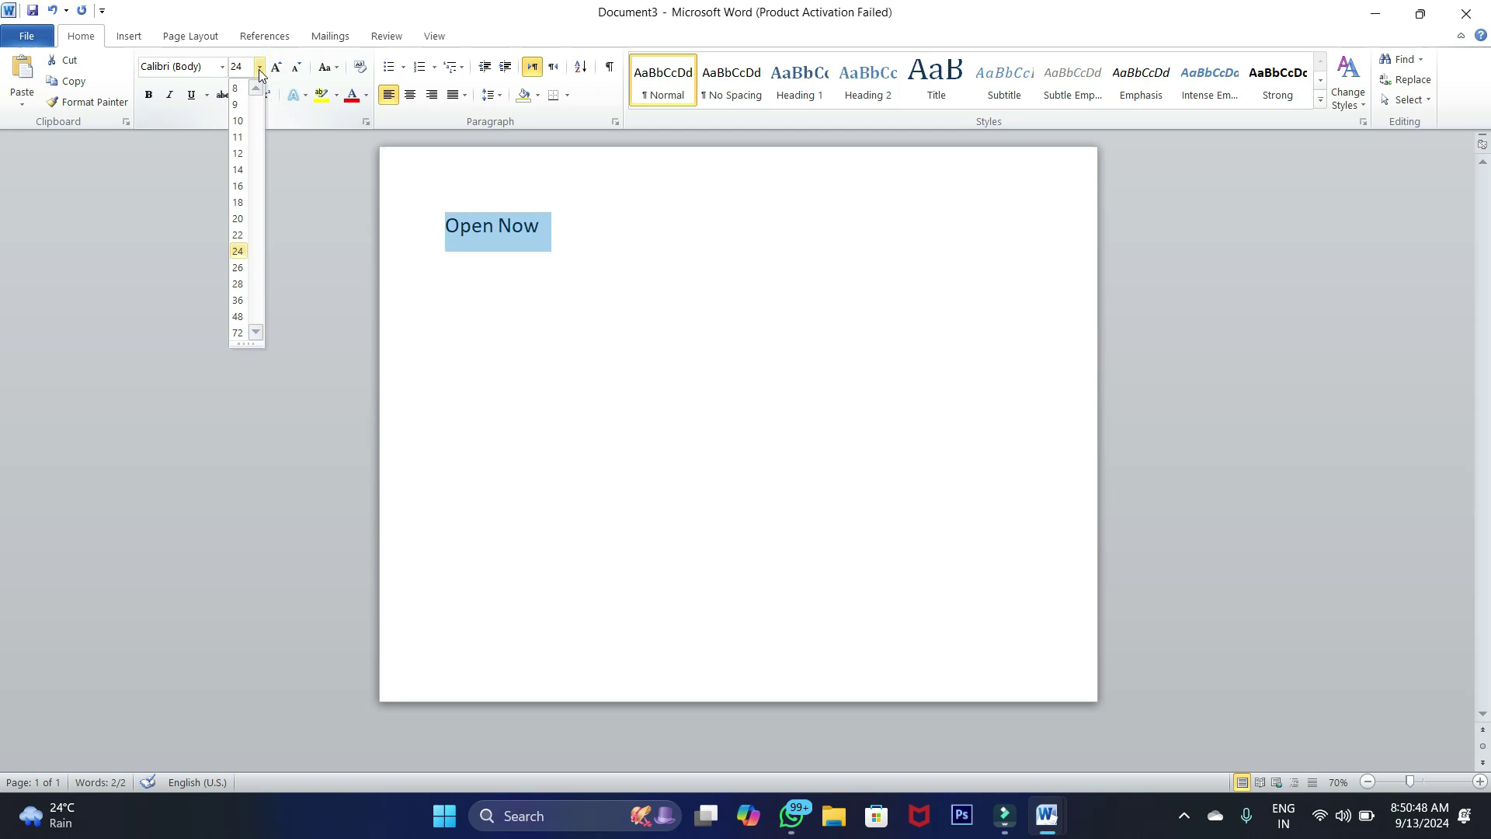
{"action": "left_click", "coordinate": [239, 332]}
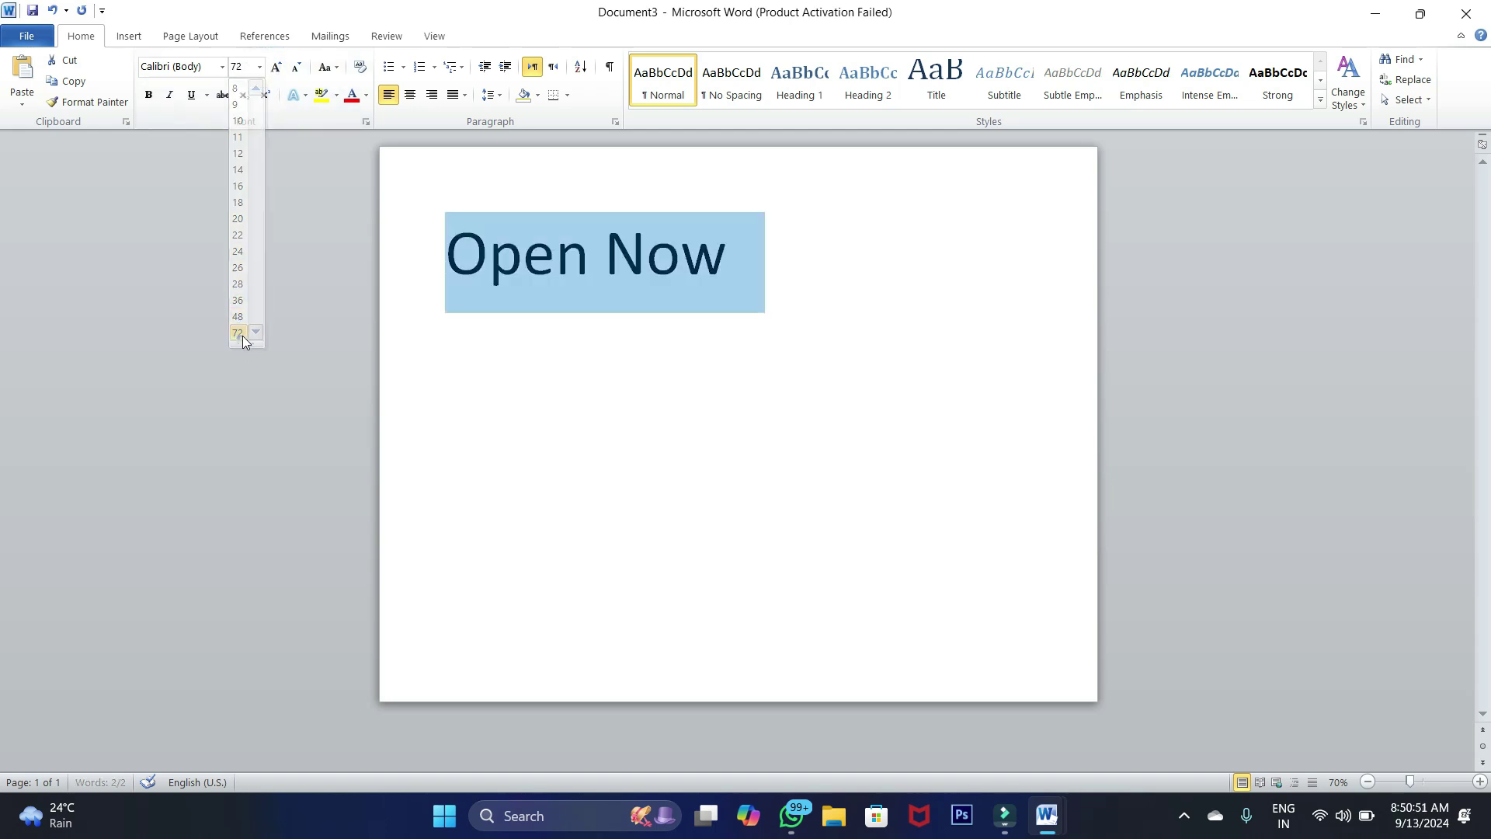
Grow 'Open Now' past 72 pt, settle at 140 pt, and centre it
{"action": "left_click", "coordinate": [276, 67]}
{"action": "left_click", "coordinate": [275, 66]}
{"action": "left_click", "coordinate": [276, 67]}
{"action": "left_click", "coordinate": [276, 66]}
{"action": "left_click", "coordinate": [276, 67]}
{"action": "left_click", "coordinate": [276, 66]}
{"action": "left_click", "coordinate": [276, 66]}
{"action": "left_click", "coordinate": [276, 67]}
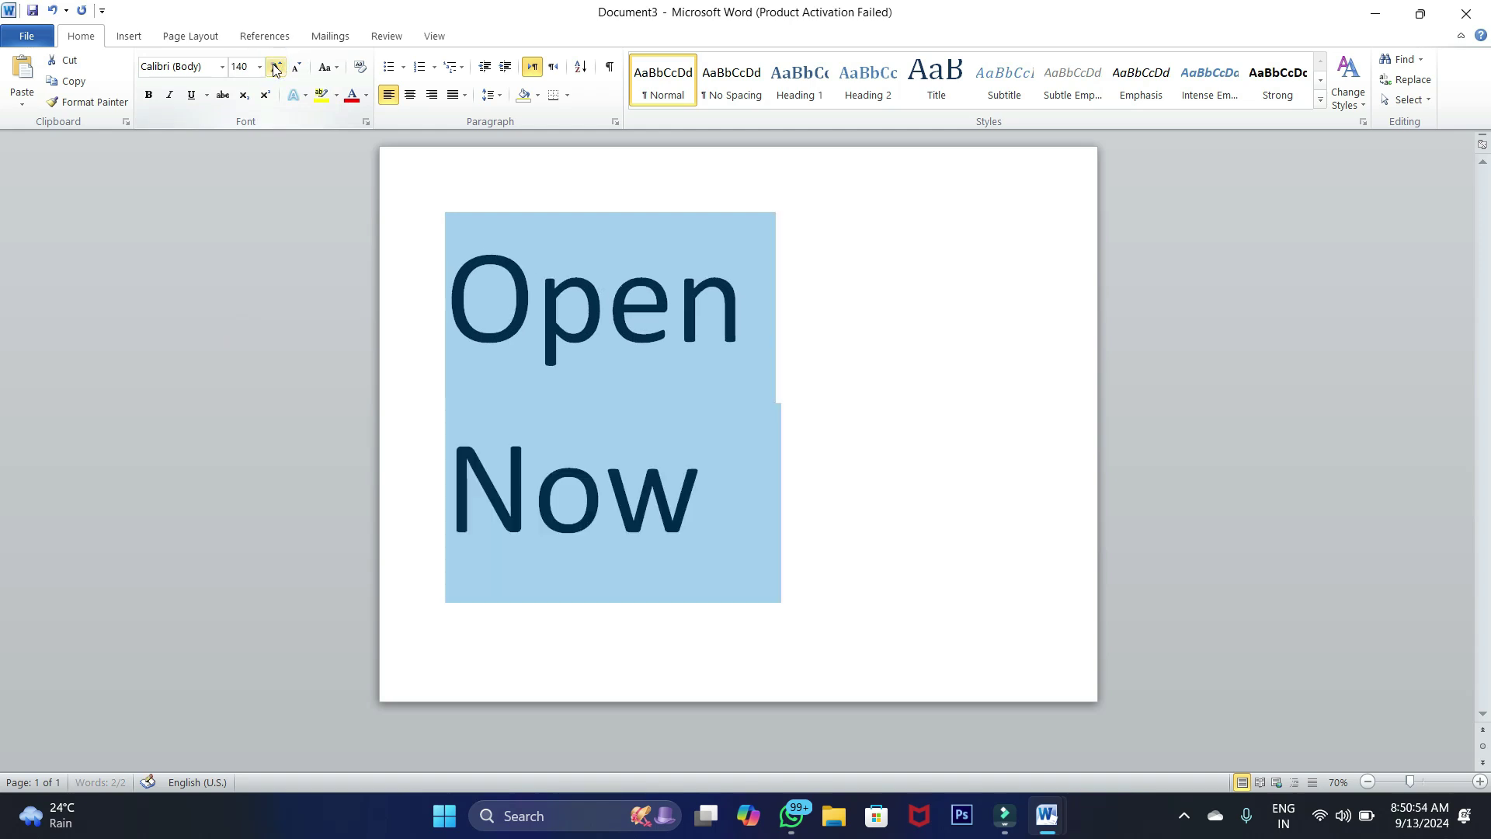
{"action": "left_click", "coordinate": [296, 67]}
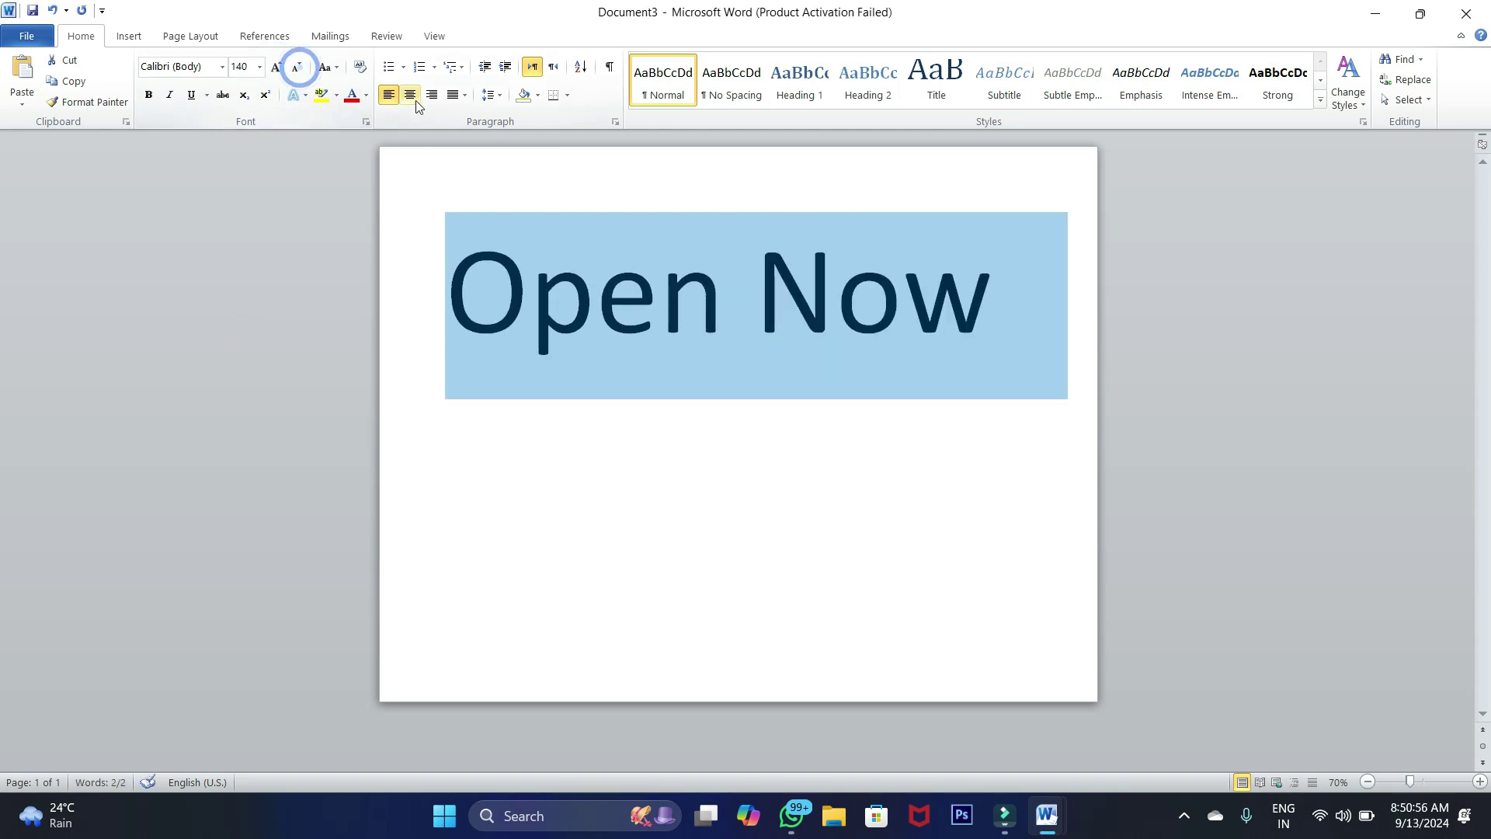
{"action": "left_click", "coordinate": [410, 94]}
Make the heading uppercase and bold, then shrink it to 130 pt
{"action": "left_click", "coordinate": [327, 68]}
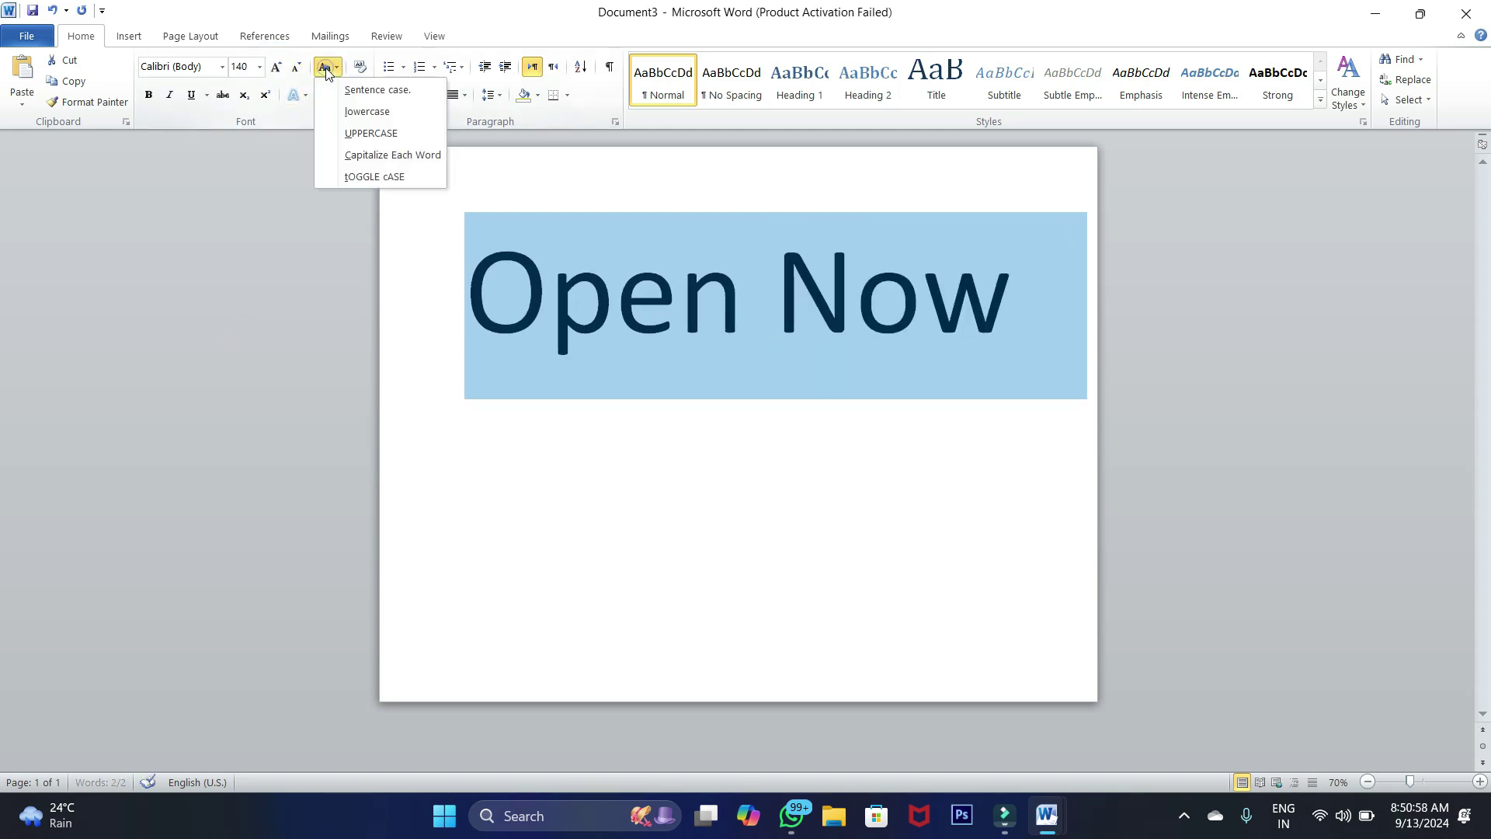
{"action": "left_click", "coordinate": [347, 134]}
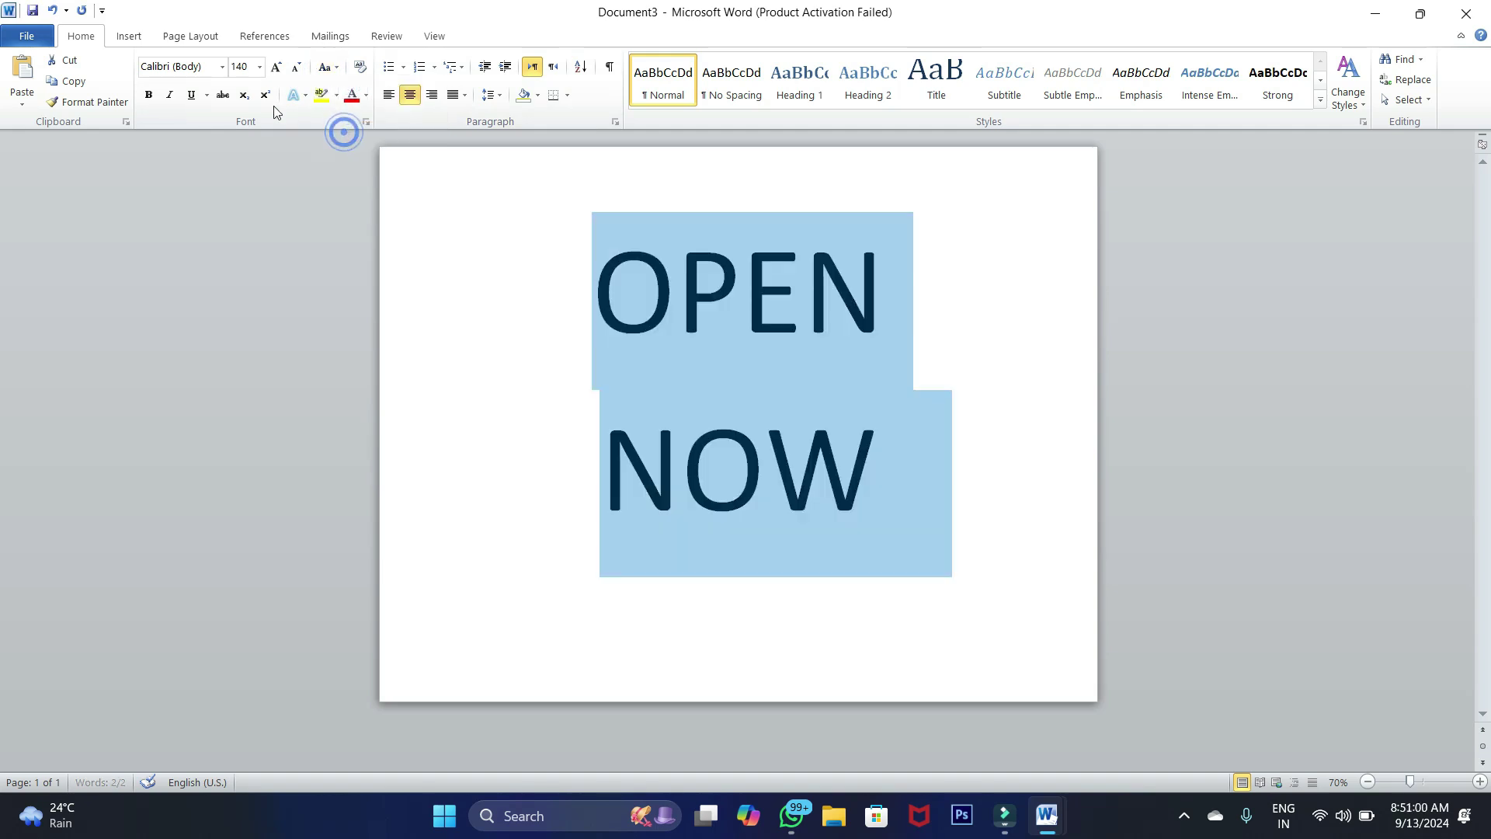
{"action": "left_click", "coordinate": [149, 94]}
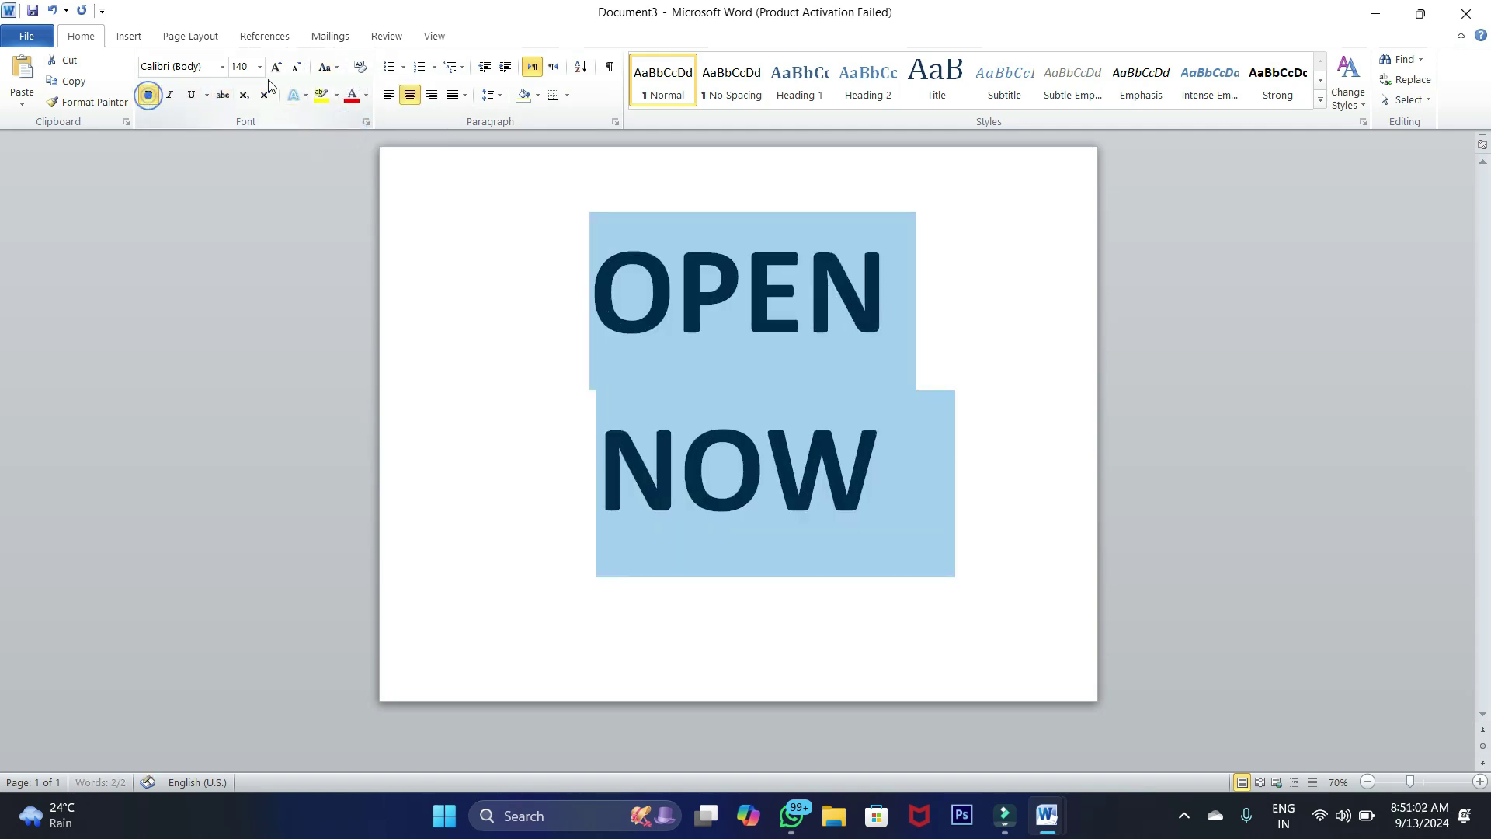
{"action": "left_click", "coordinate": [301, 69]}
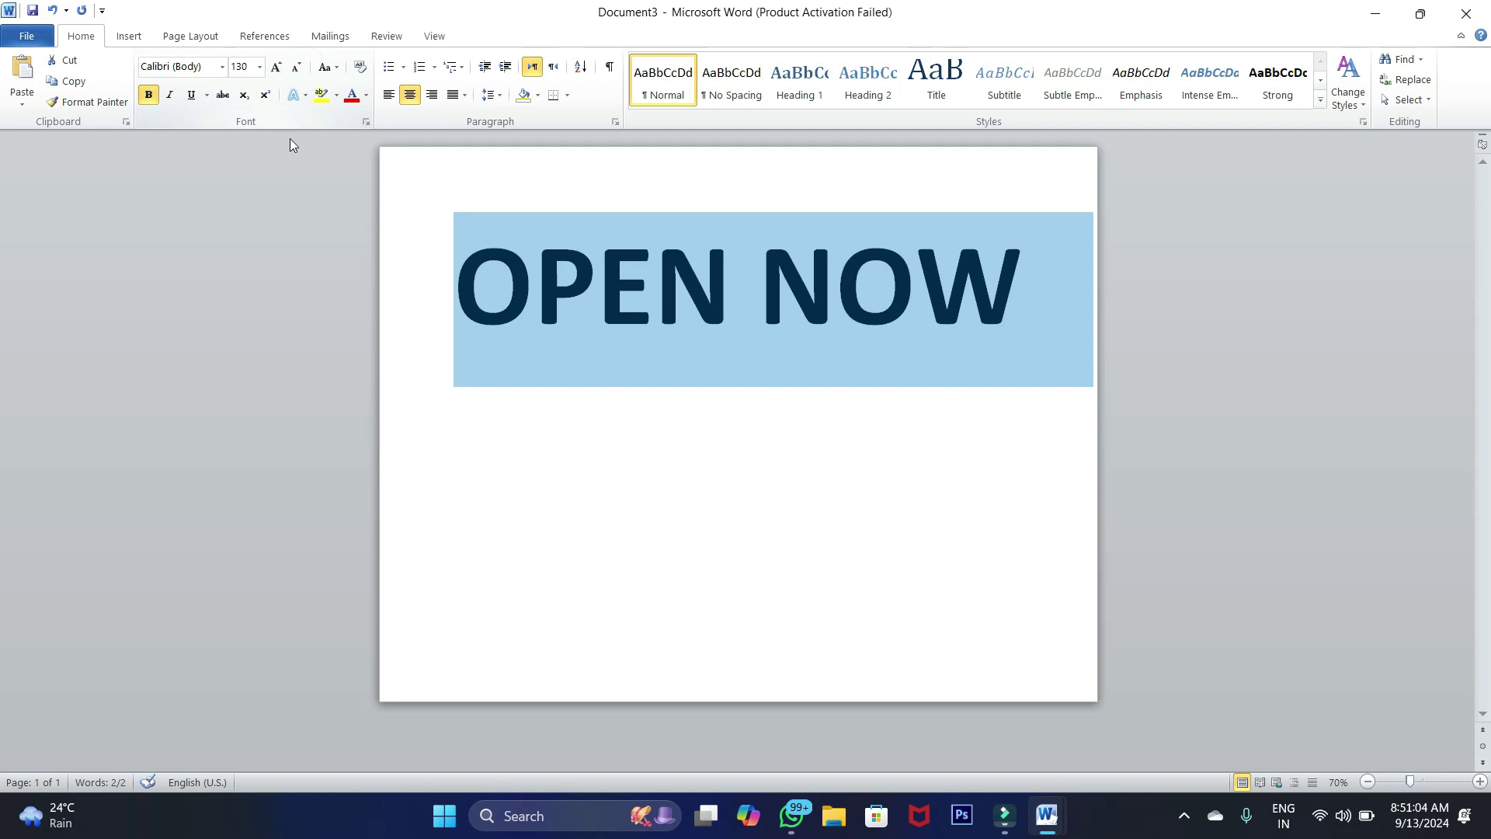
{"action": "left_click", "coordinate": [449, 278]}
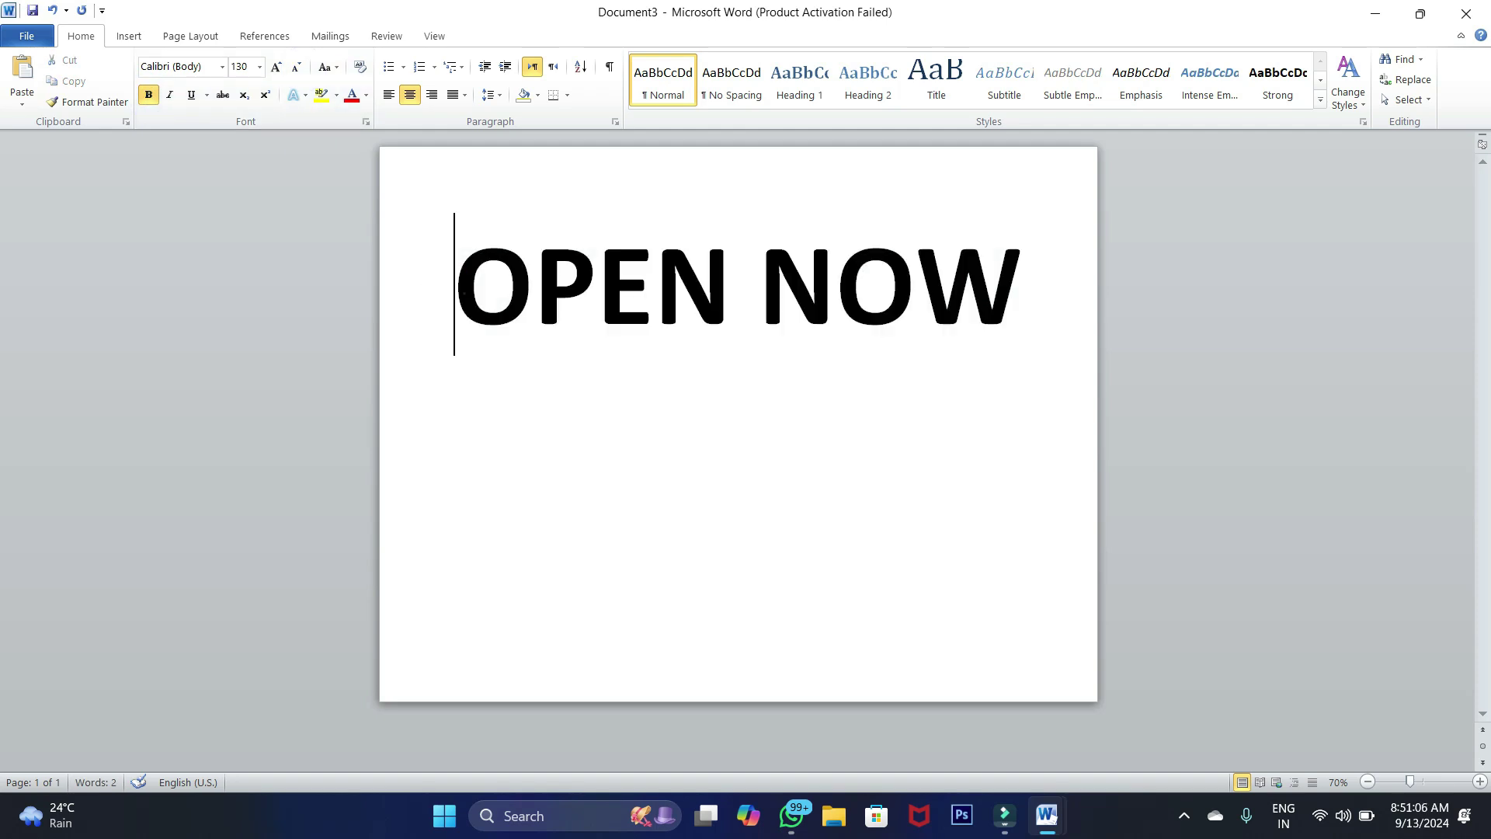
Set the page to landscape with Narrow 0.5-inch margins
{"action": "triple_click", "coordinate": [459, 289]}
{"action": "left_click", "coordinate": [190, 36]}
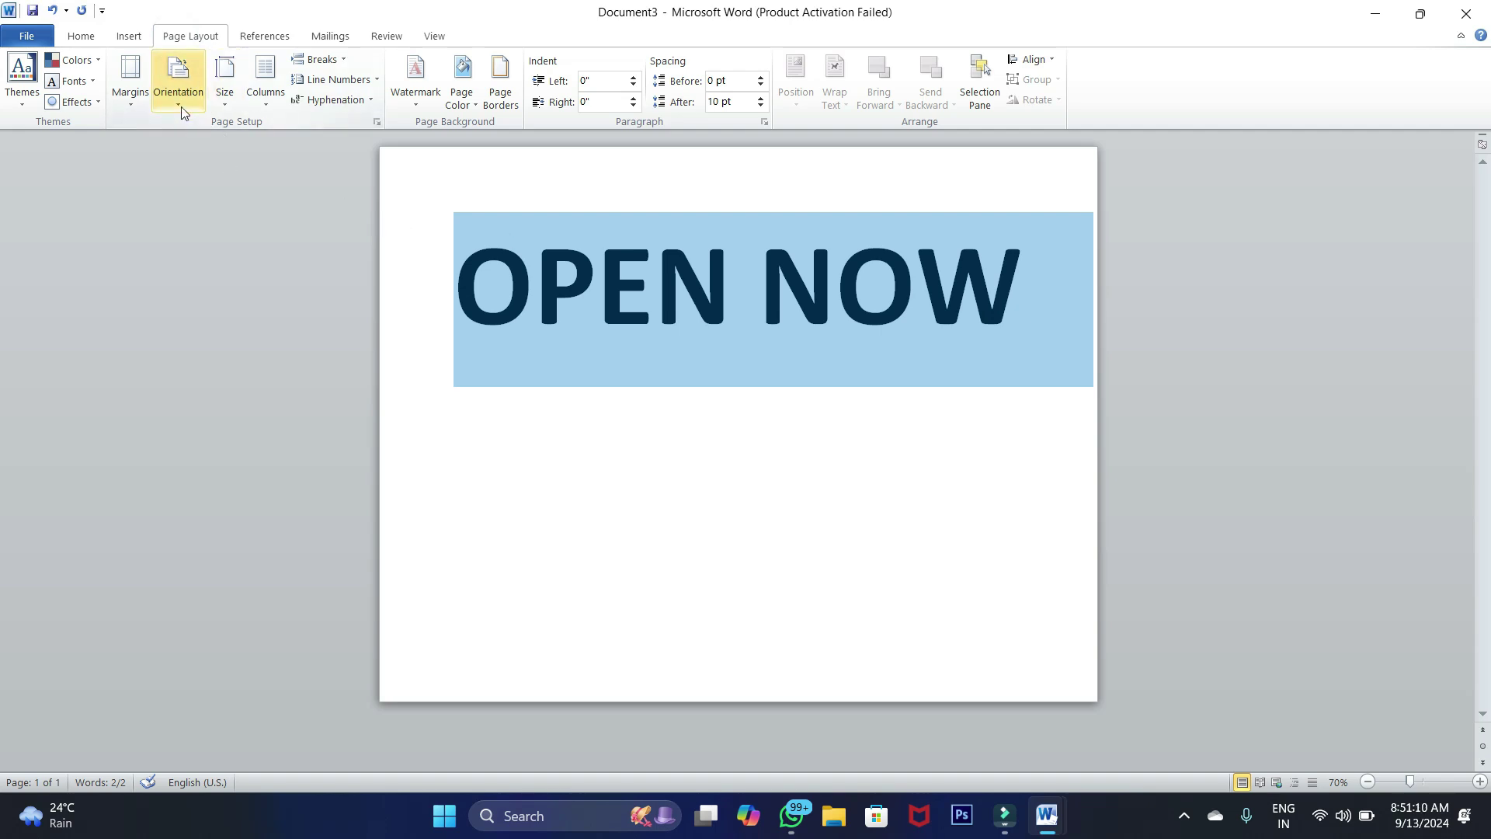
{"action": "left_click", "coordinate": [179, 90]}
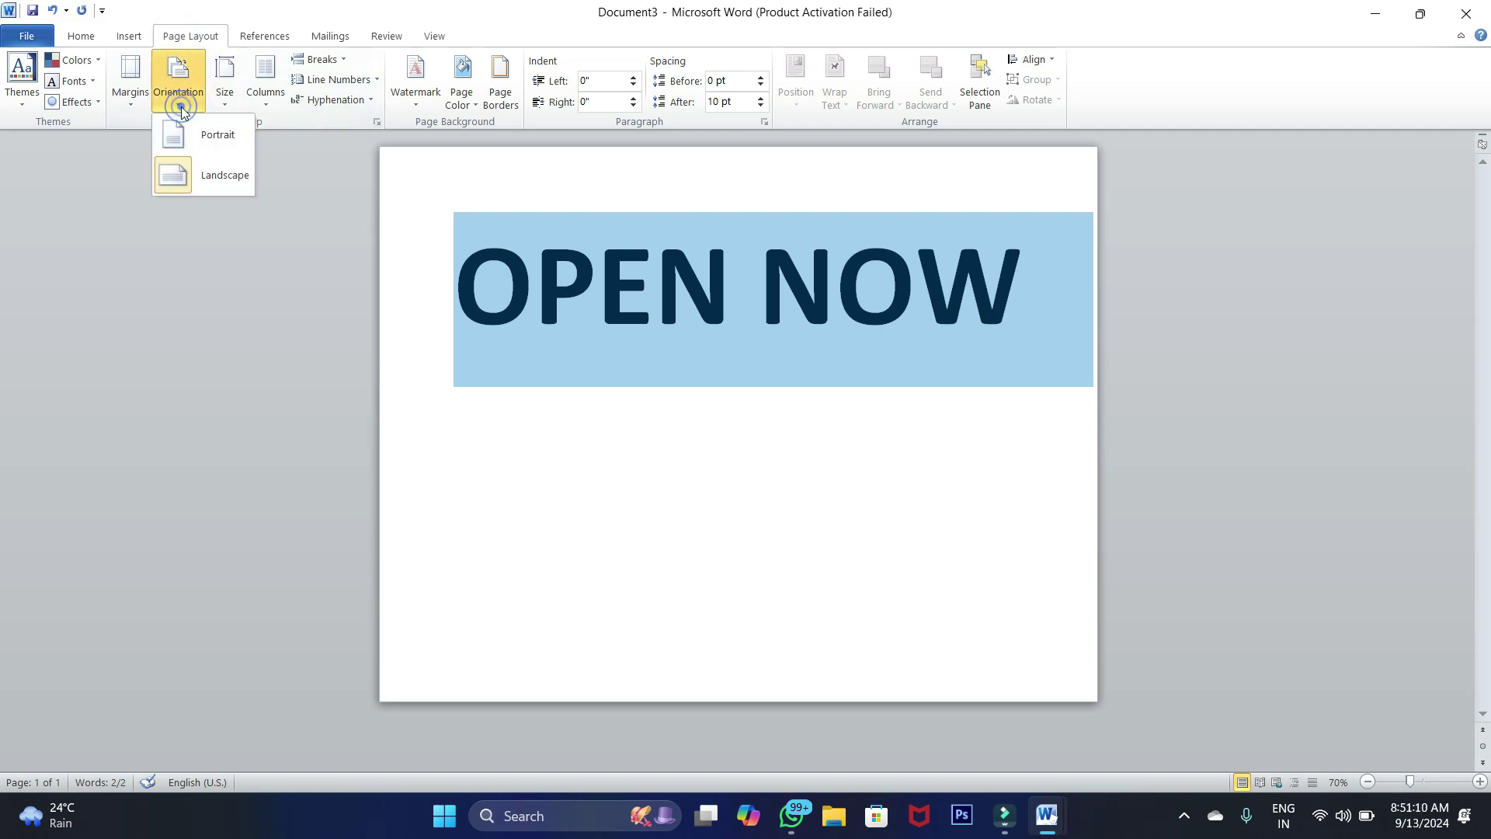
{"action": "left_click", "coordinate": [210, 177]}
{"action": "left_click", "coordinate": [131, 110]}
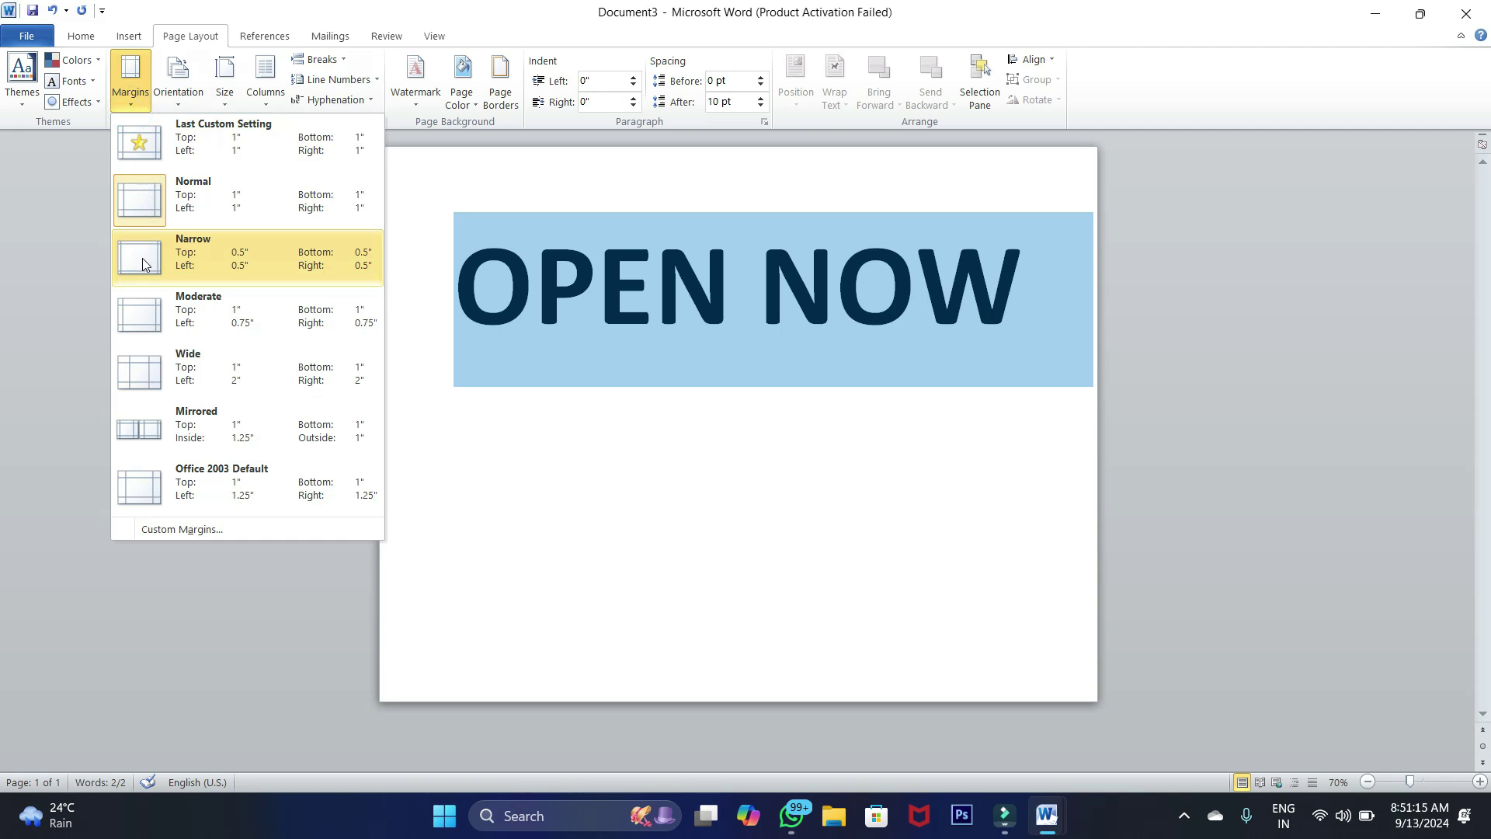
{"action": "left_click", "coordinate": [143, 265]}
{"action": "left_click", "coordinate": [621, 323]}
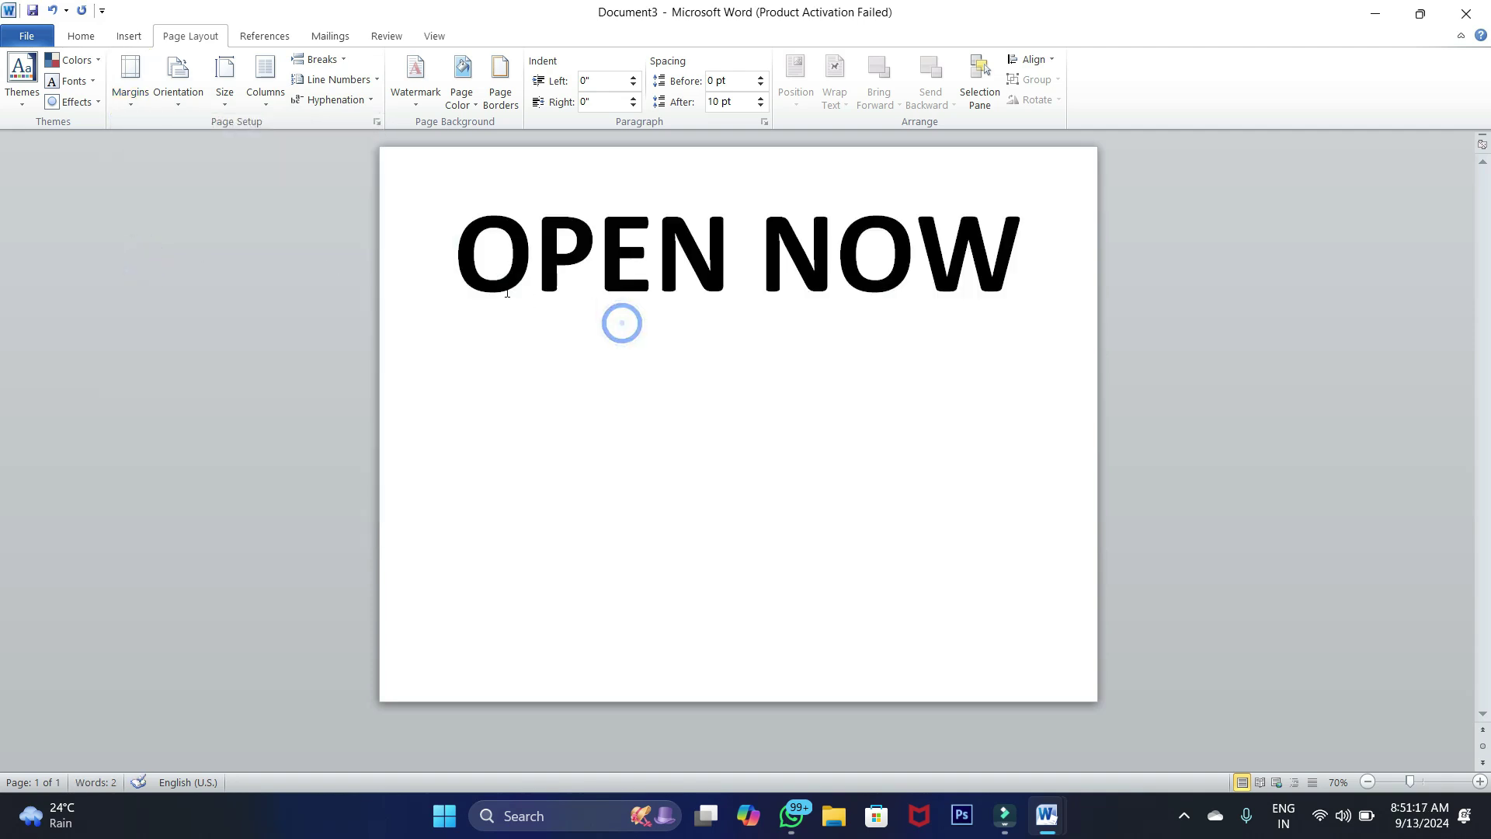
Add 'SGP Computers' on a new line below OPEN NOW, shrunk to 110 pt
{"action": "left_click", "coordinate": [1022, 274]}
{"action": "key", "text": "Return"}
{"action": "type", "text": "SGP "}
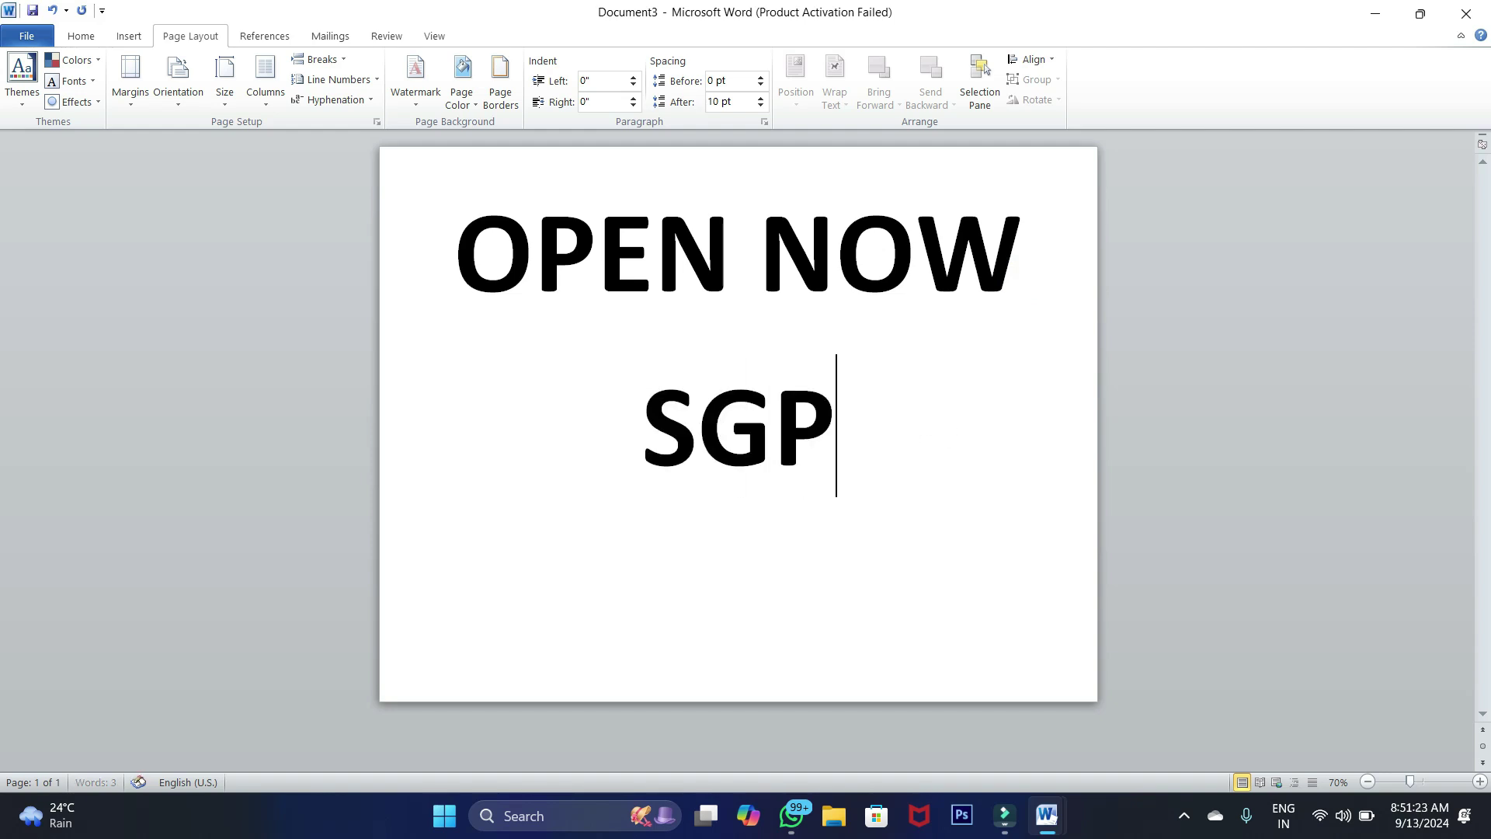
{"action": "type", "text": "Com"}
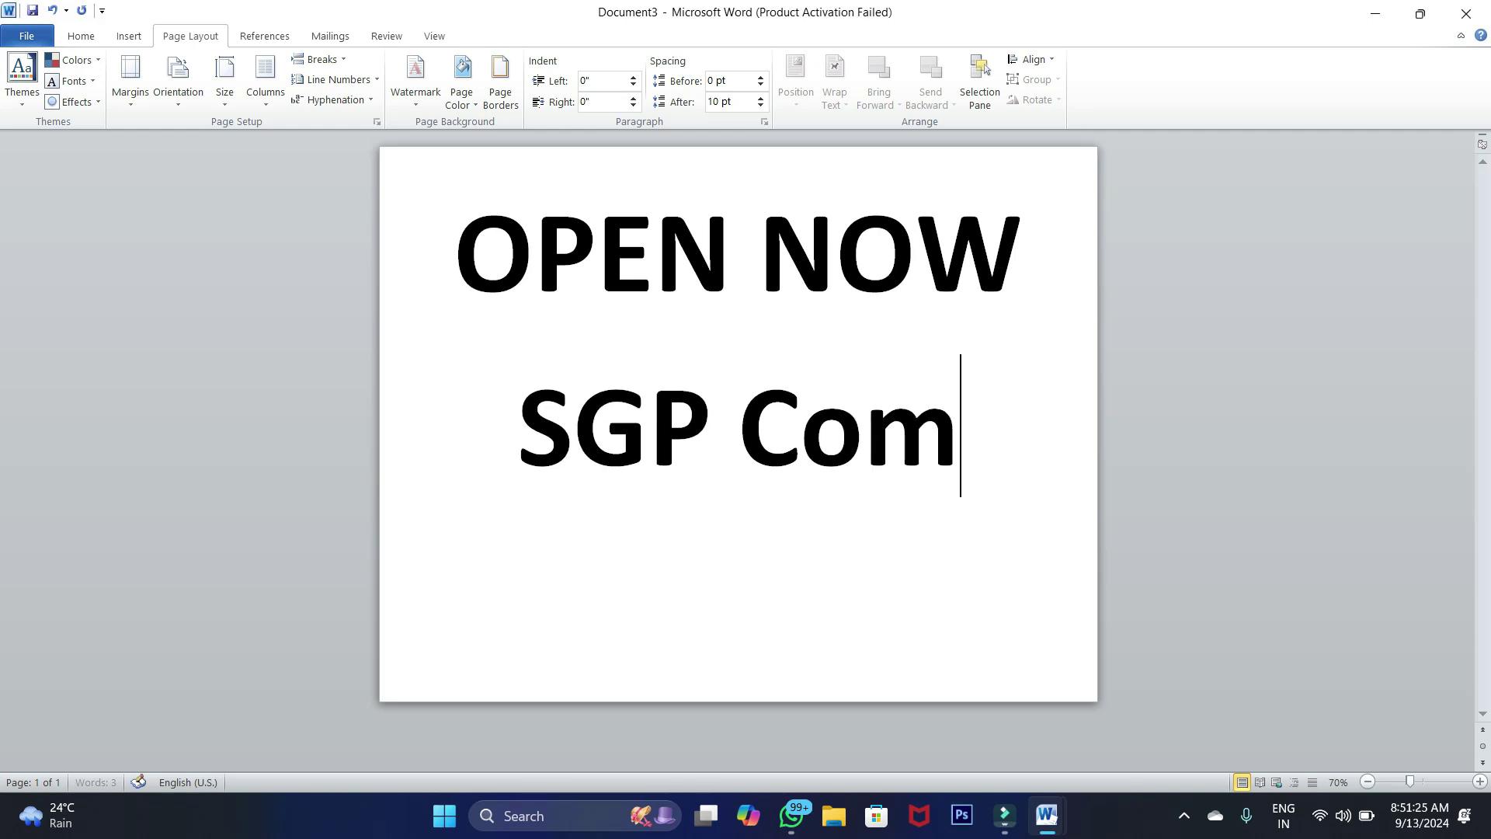
{"action": "type", "text": "puters"}
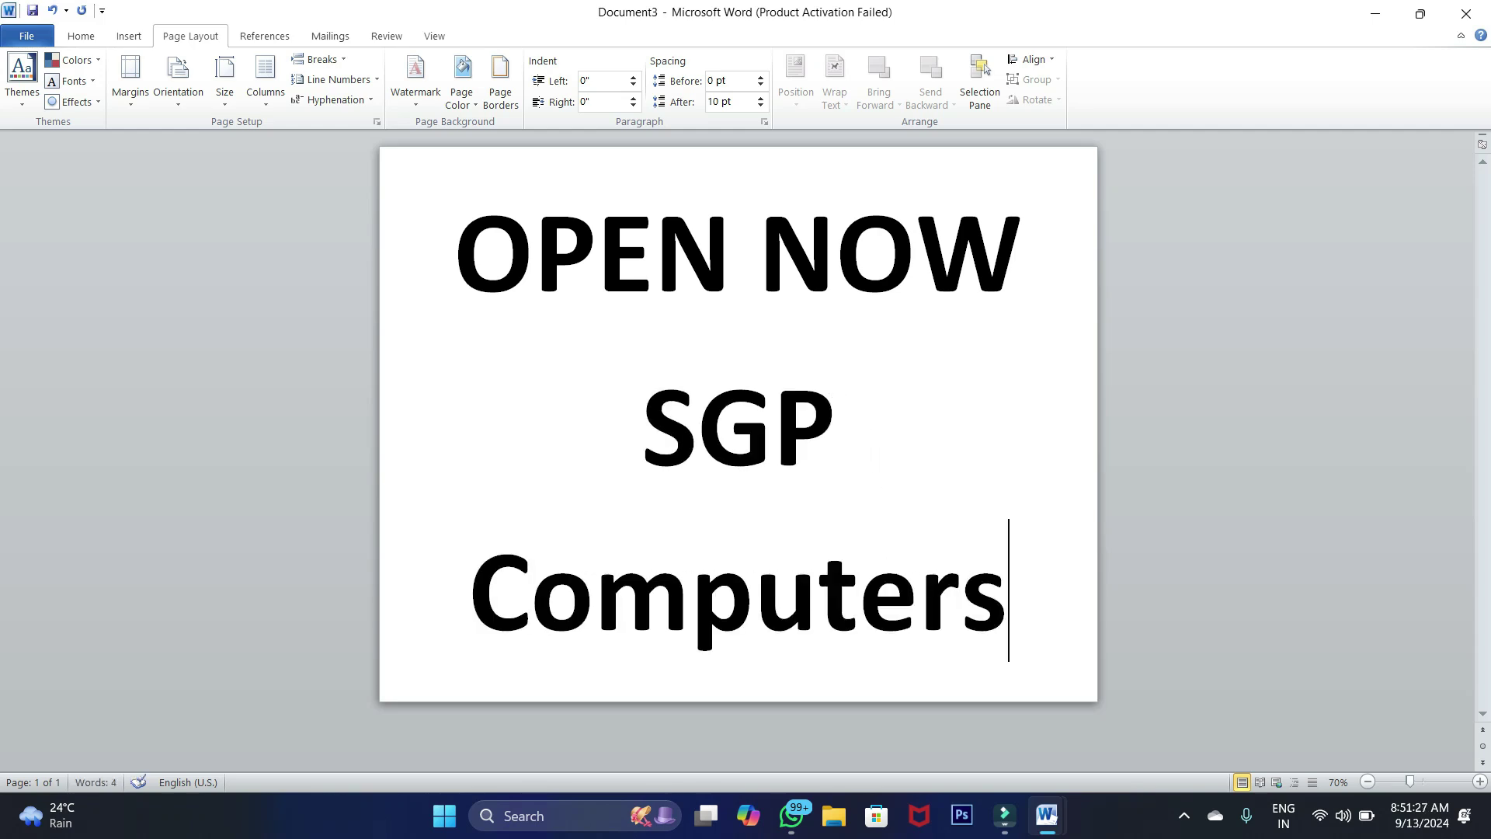
{"action": "left_click_drag", "start_coordinate": [1007, 602], "coordinate": [497, 498]}
{"action": "left_click", "coordinate": [91, 36]}
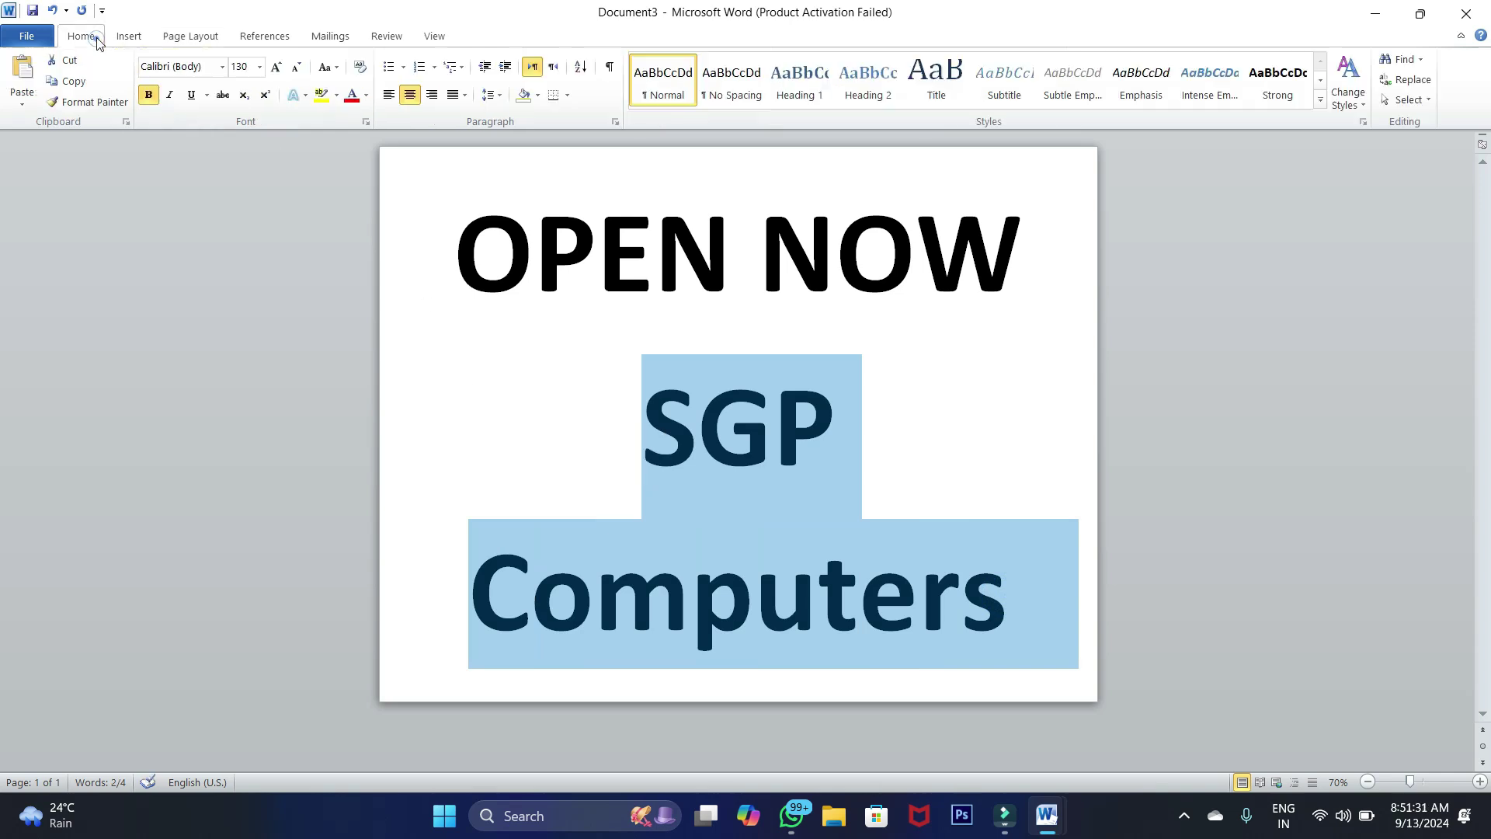
{"action": "left_click", "coordinate": [296, 66]}
{"action": "left_click", "coordinate": [295, 66]}
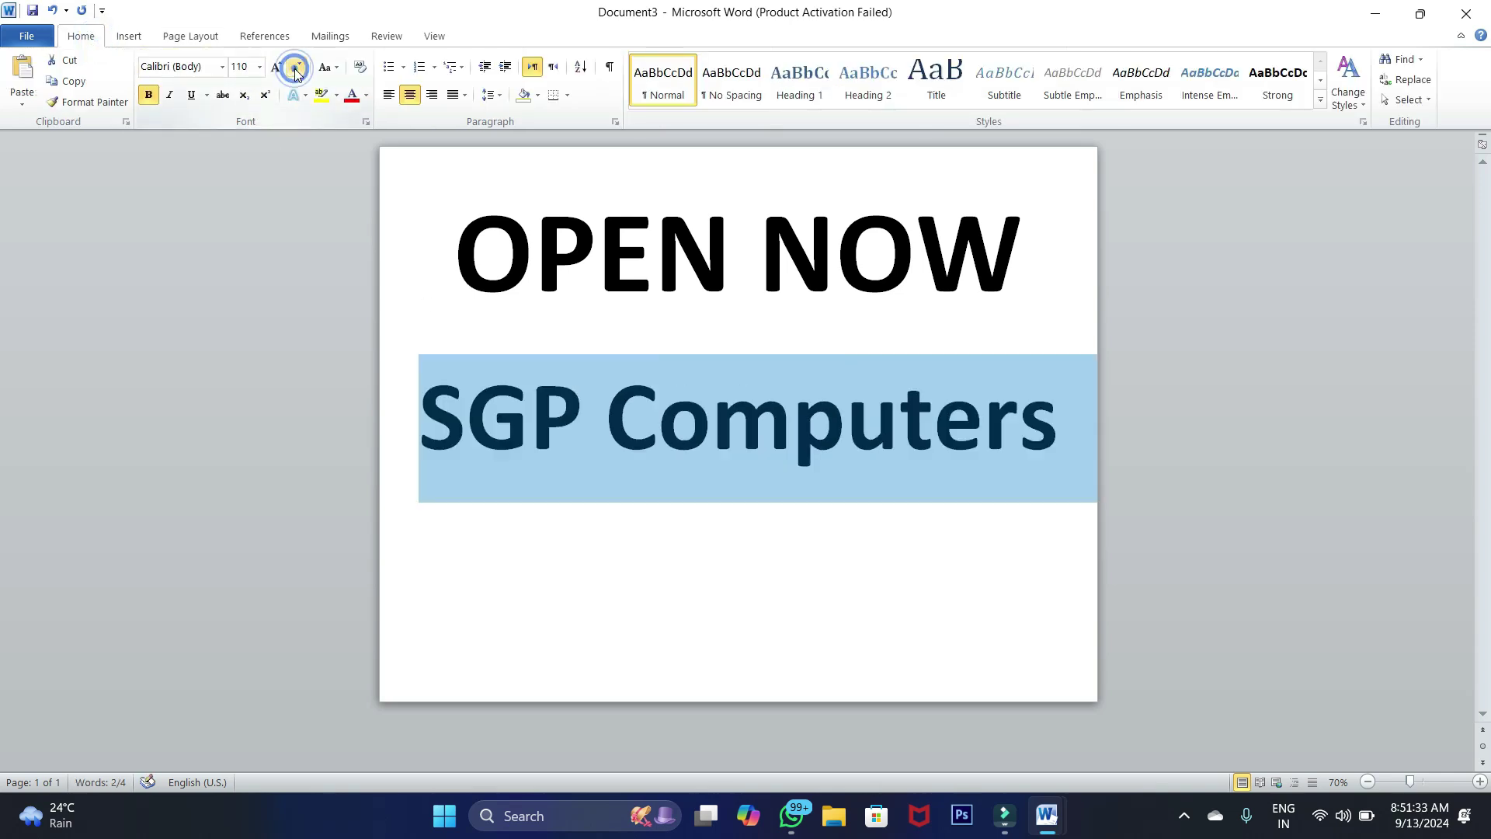
{"action": "left_click", "coordinate": [581, 426]}
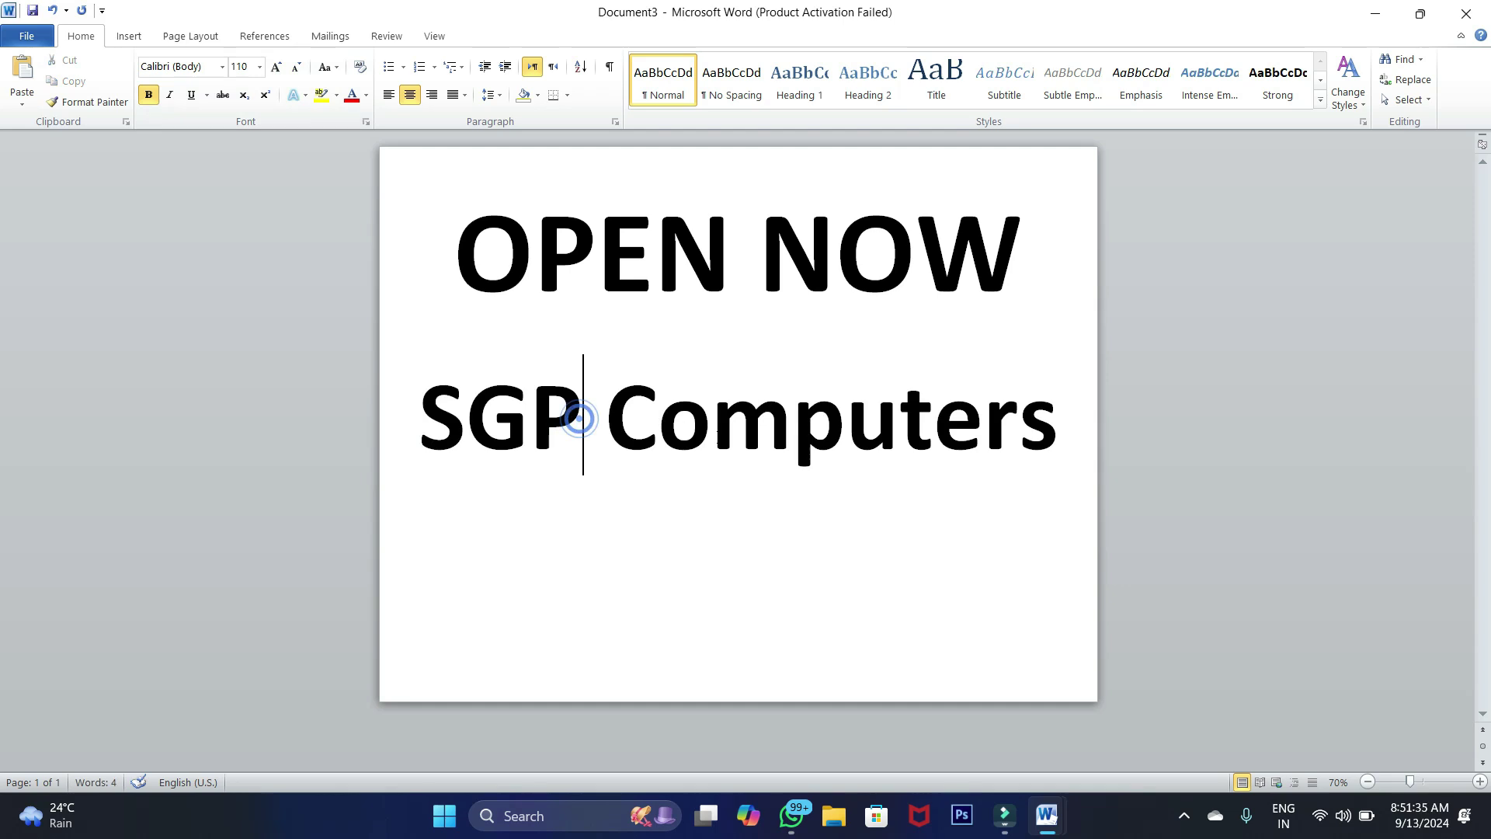
Add the shop's phone number on a new line below SGP Computers
{"action": "left_click", "coordinate": [1039, 436]}
{"action": "key", "text": "End"}
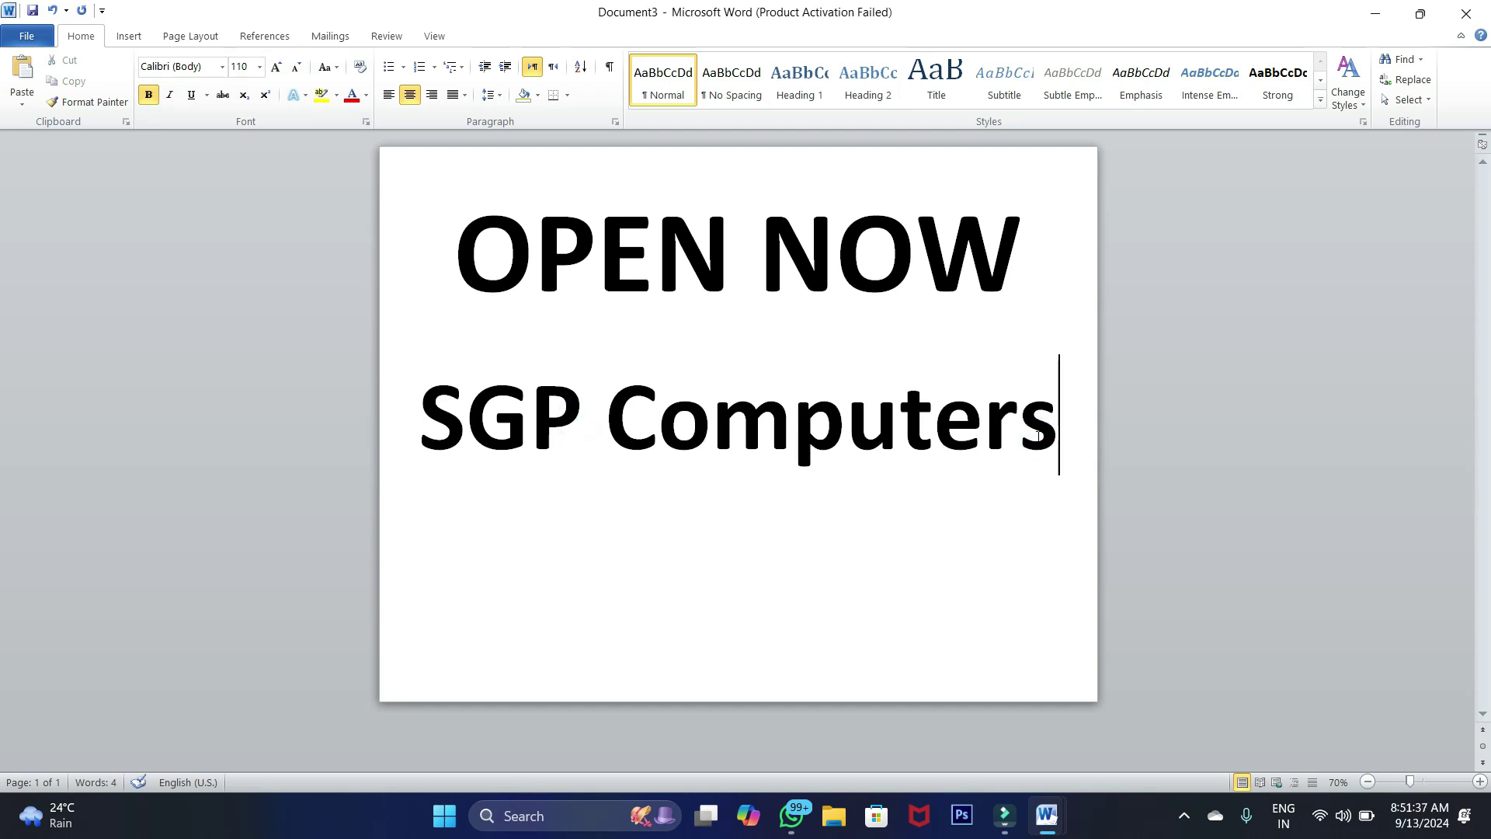
{"action": "key", "text": "Return"}
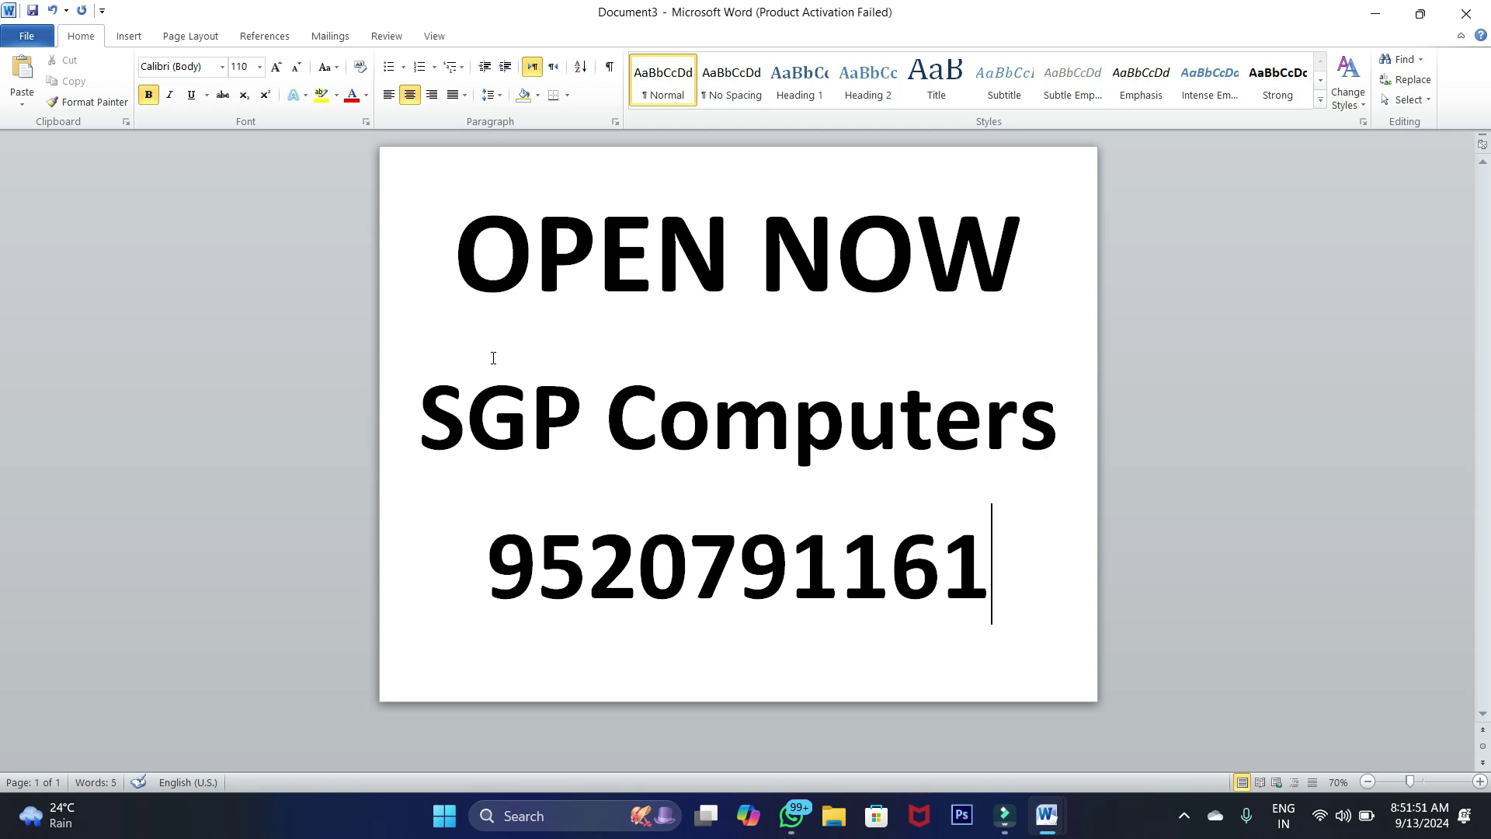
{"action": "left_click", "coordinate": [432, 350], "text": "shift"}
{"action": "left_click", "coordinate": [439, 293], "text": "shift"}
{"action": "left_click", "coordinate": [588, 358]}
Change the paper size to A4 (8.27 x 11.69 inches)
{"action": "left_click", "coordinate": [585, 472]}
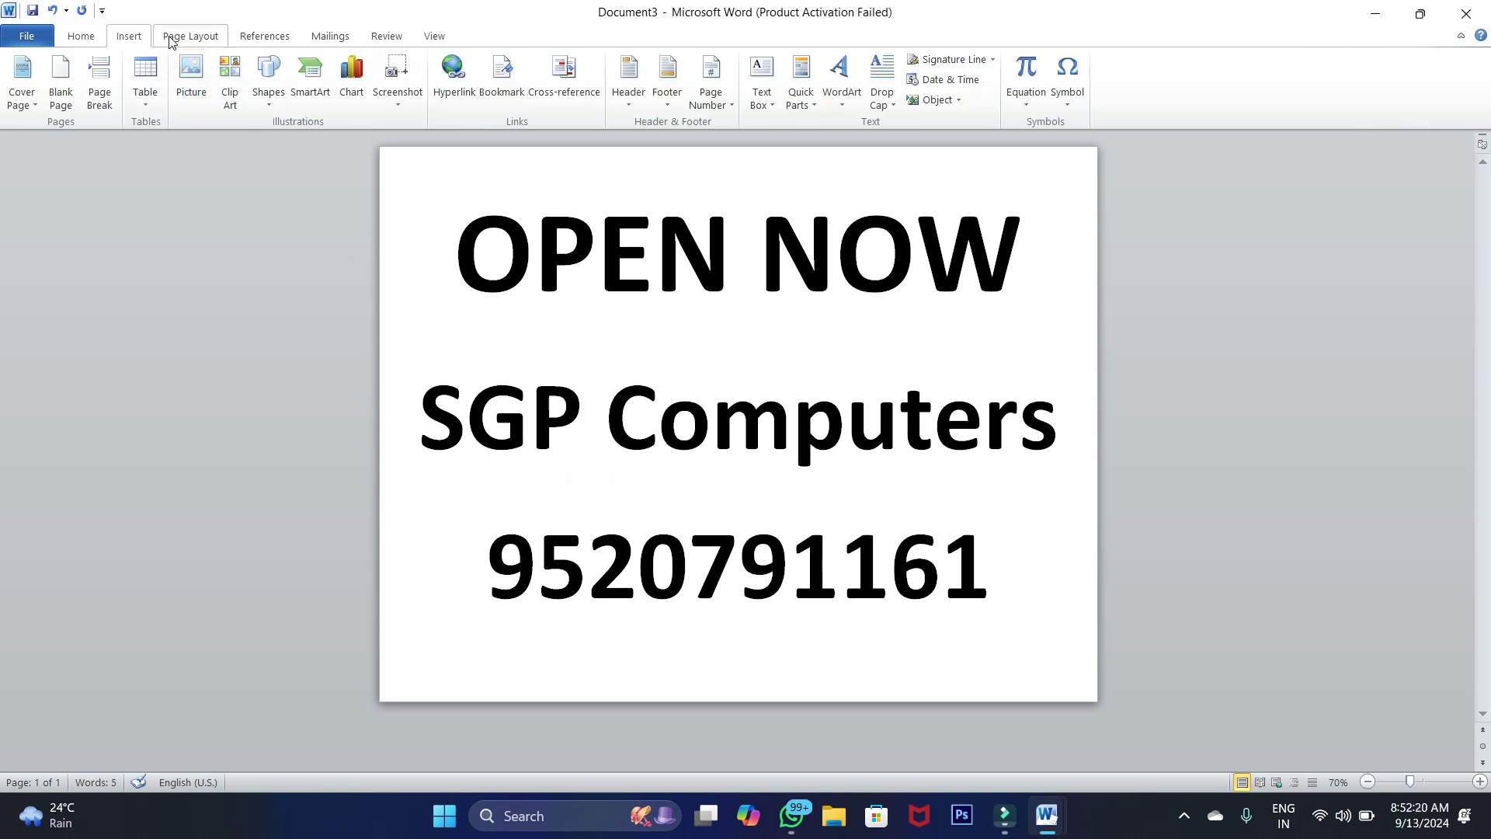
{"action": "left_click", "coordinate": [171, 39]}
{"action": "left_click", "coordinate": [176, 76]}
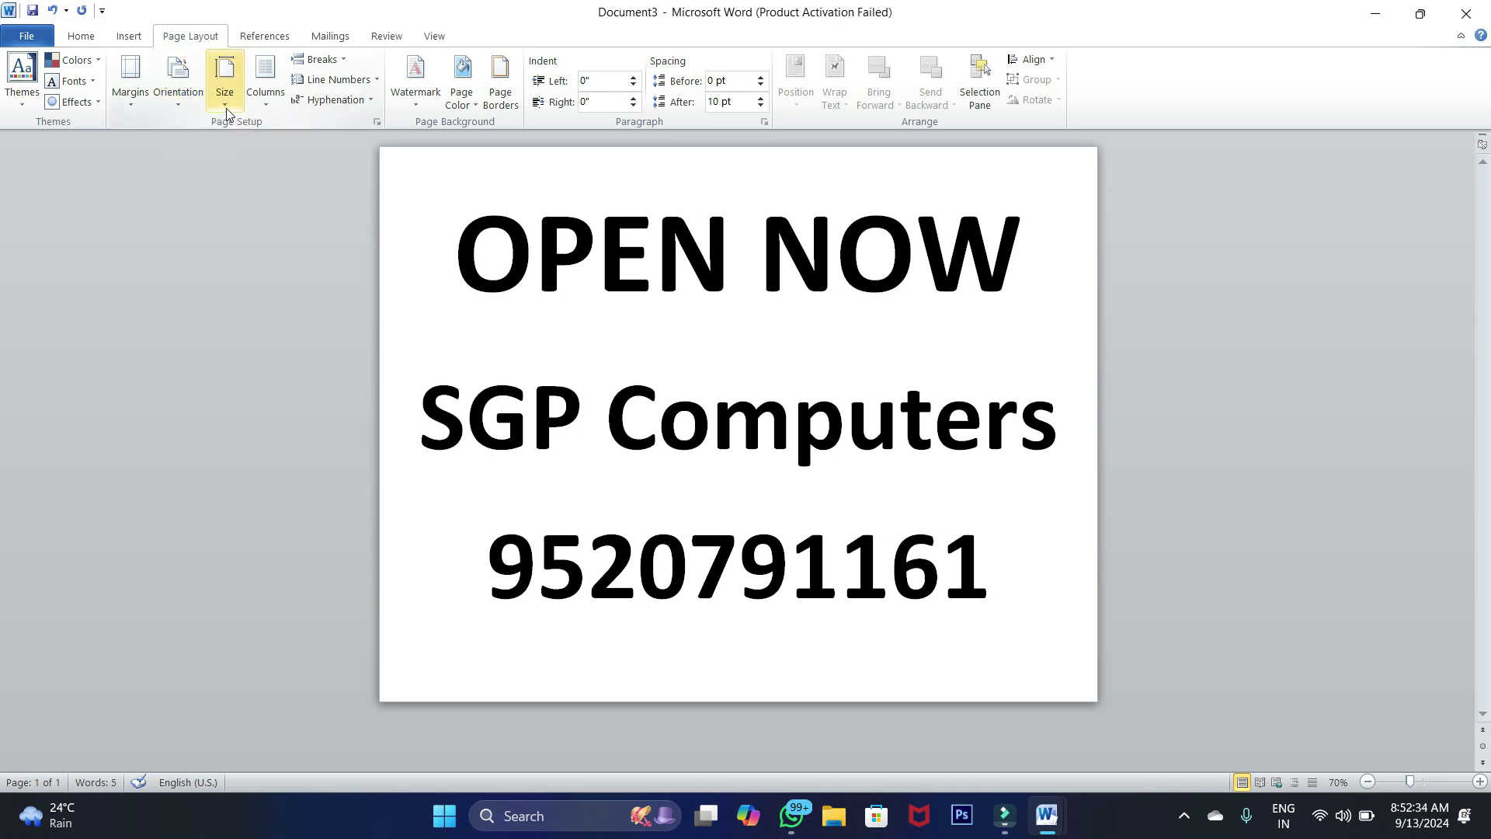
{"action": "left_click", "coordinate": [227, 111]}
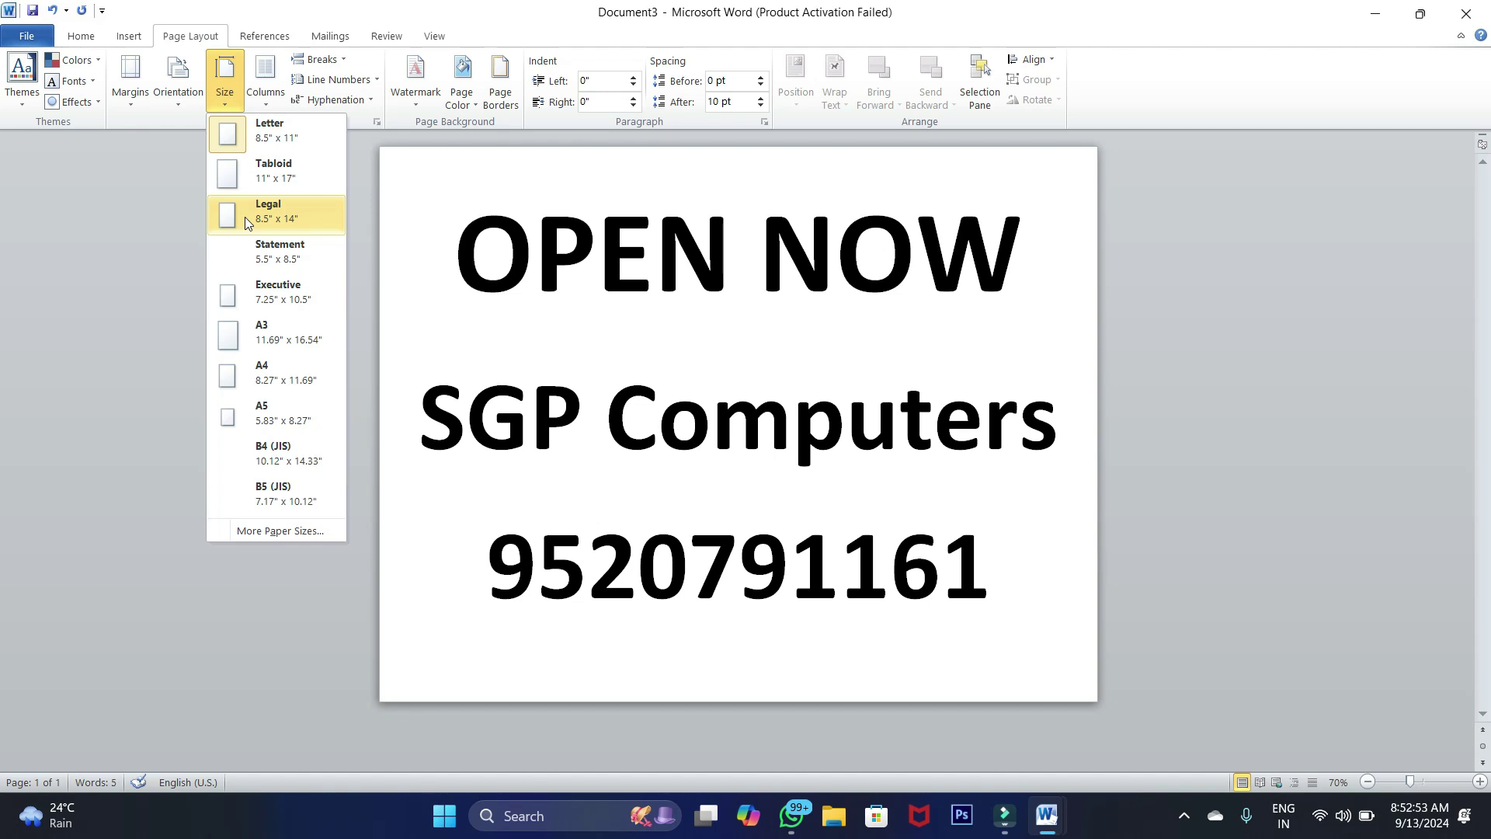
{"action": "left_click", "coordinate": [245, 375]}
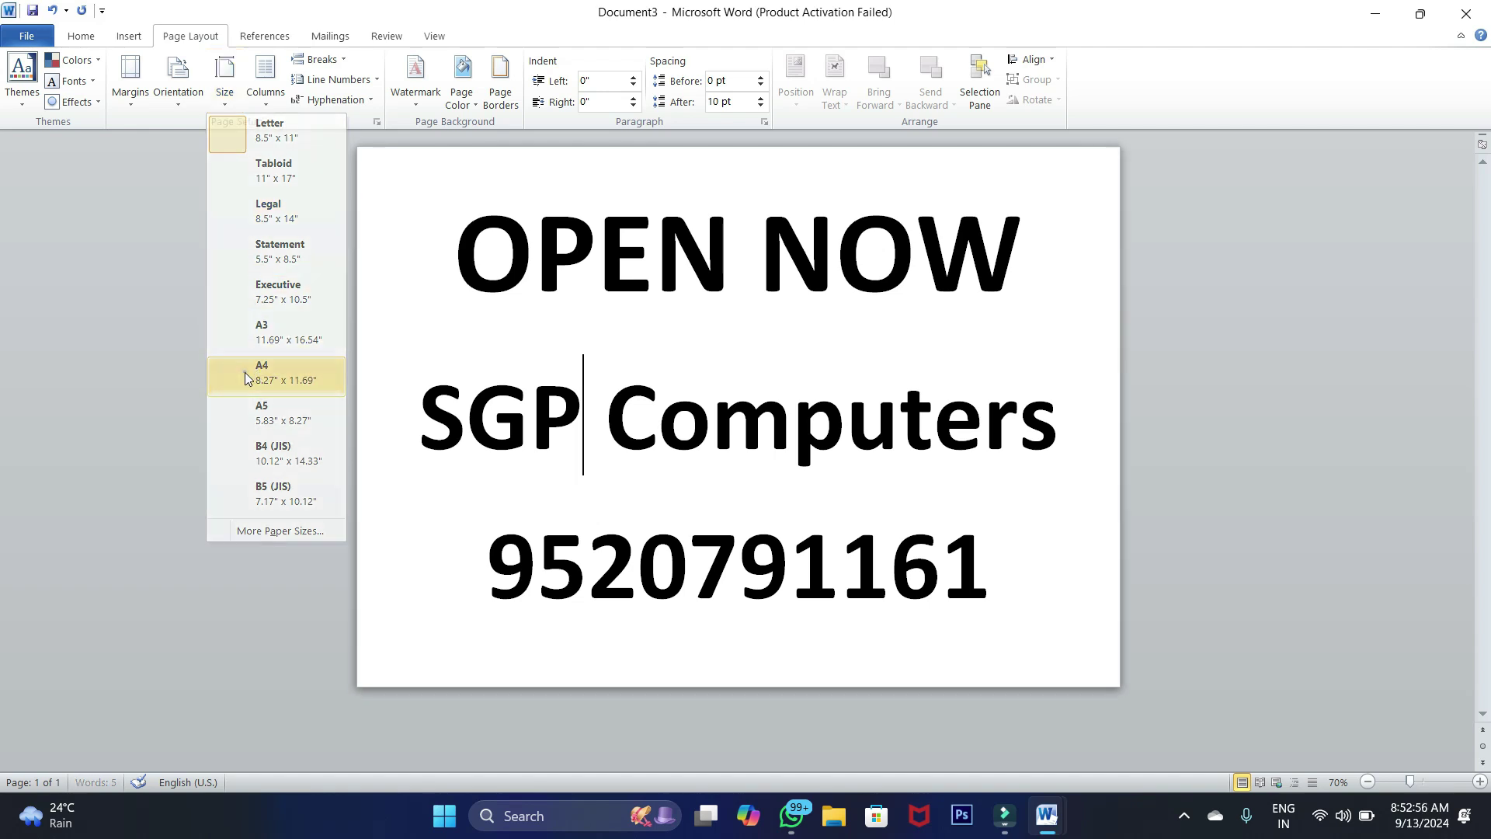
{"action": "left_click", "coordinate": [224, 90]}
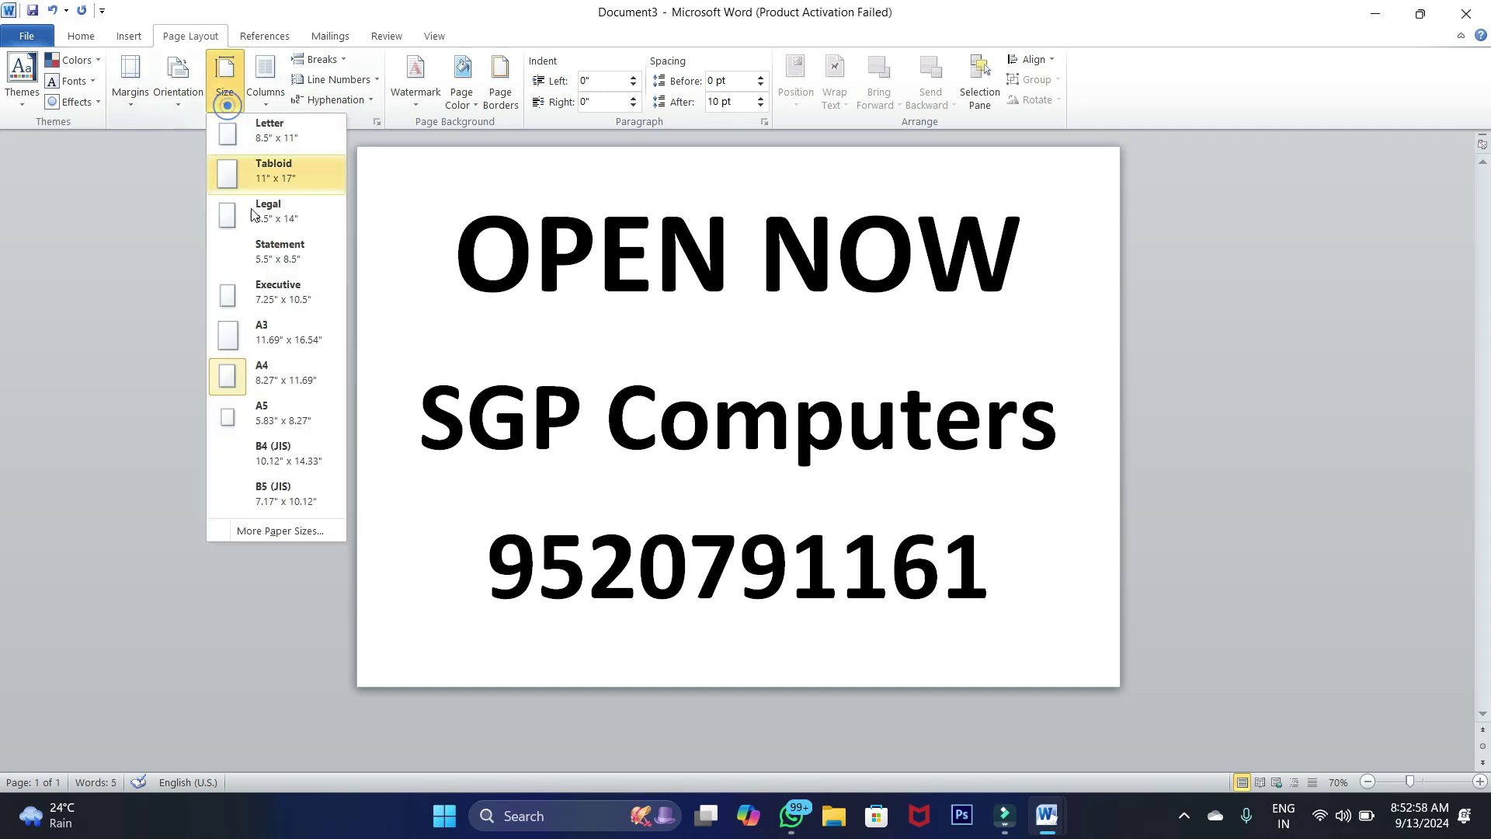
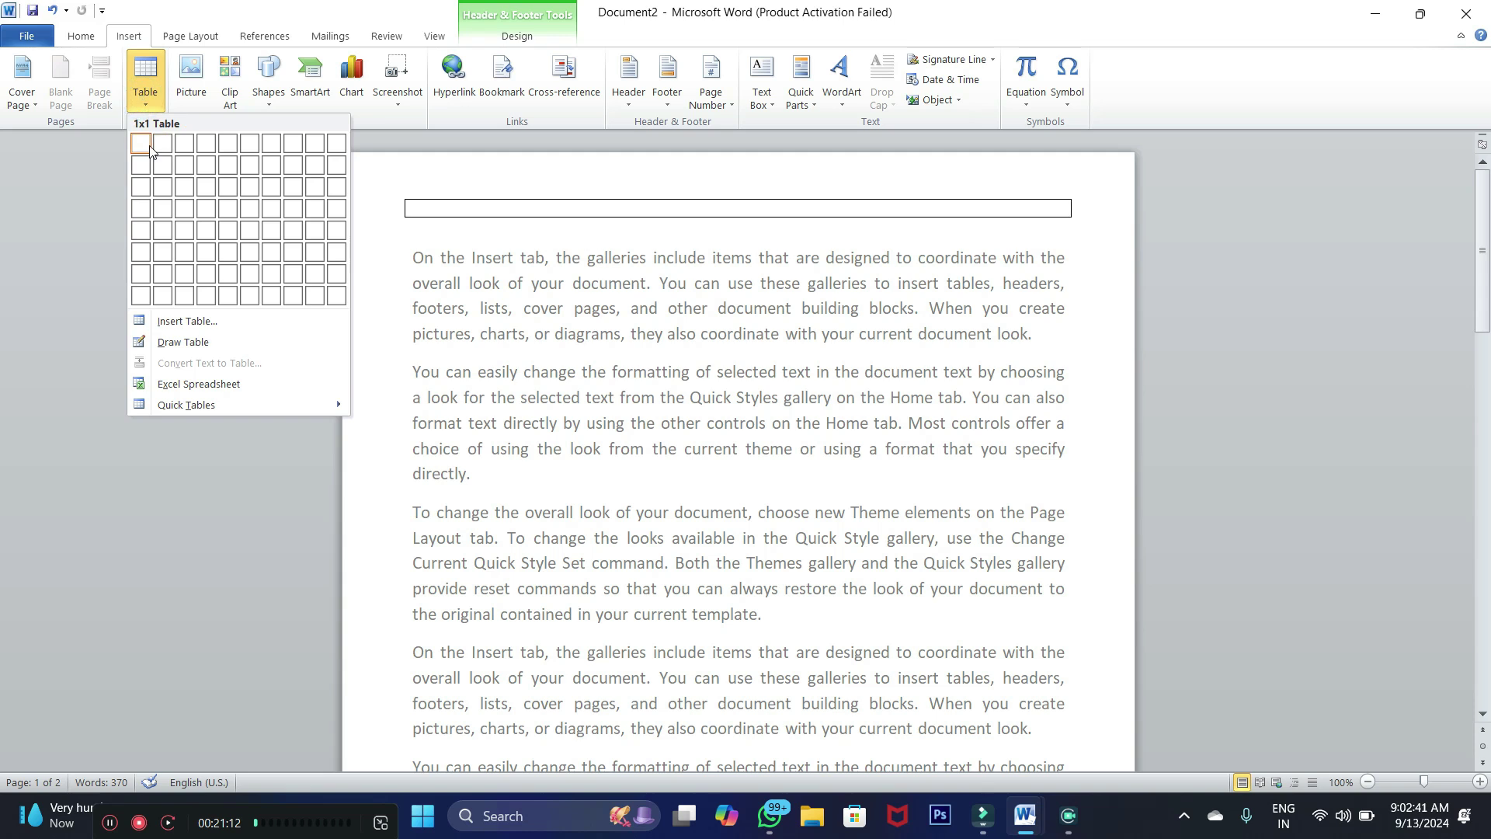
Insert a one-row, three-cell table in the header and enlarge its font size twice
{"action": "left_click", "coordinate": [184, 145]}
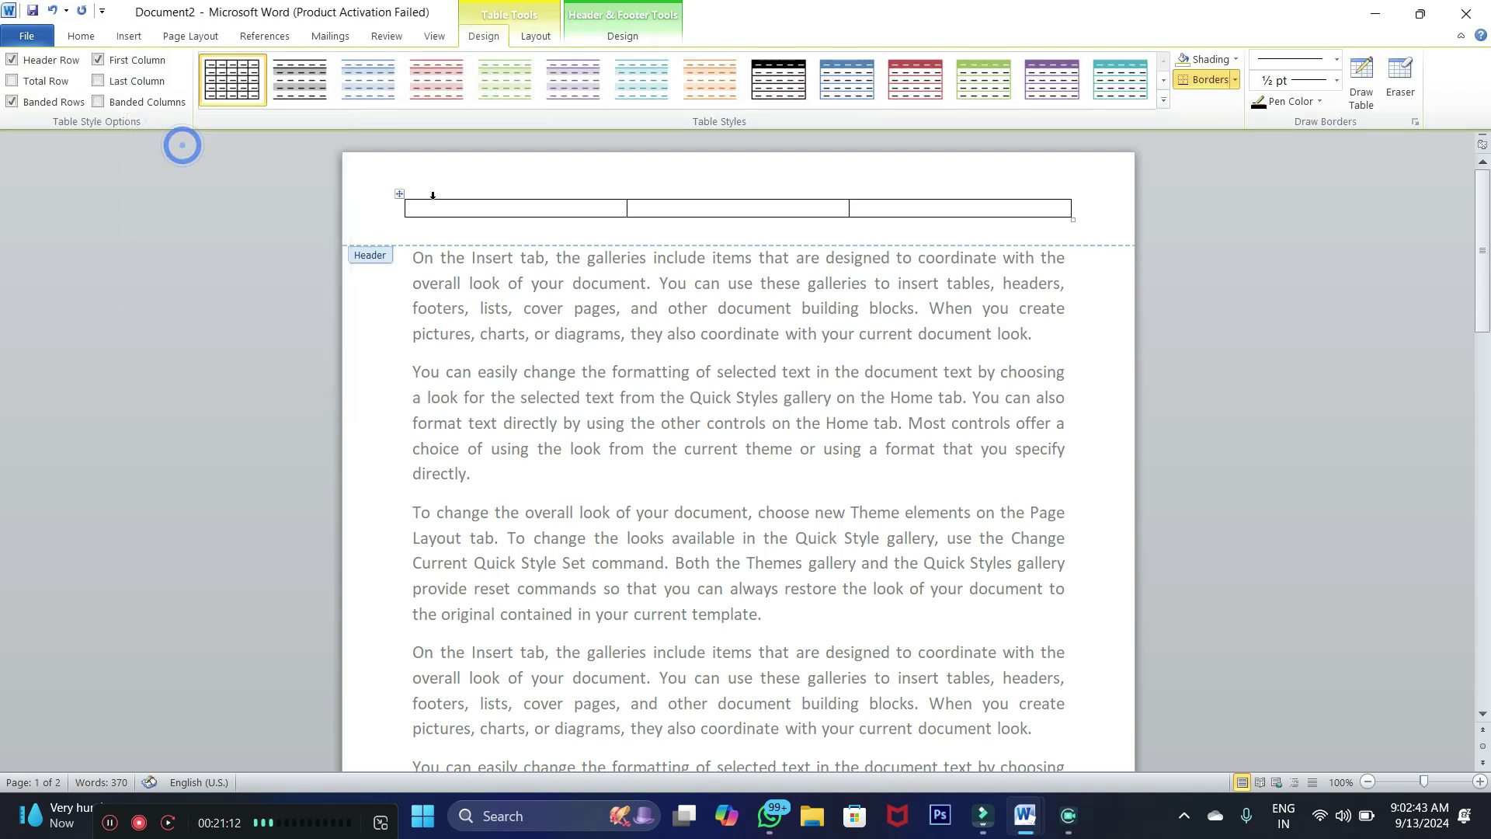
{"action": "left_click", "coordinate": [397, 194]}
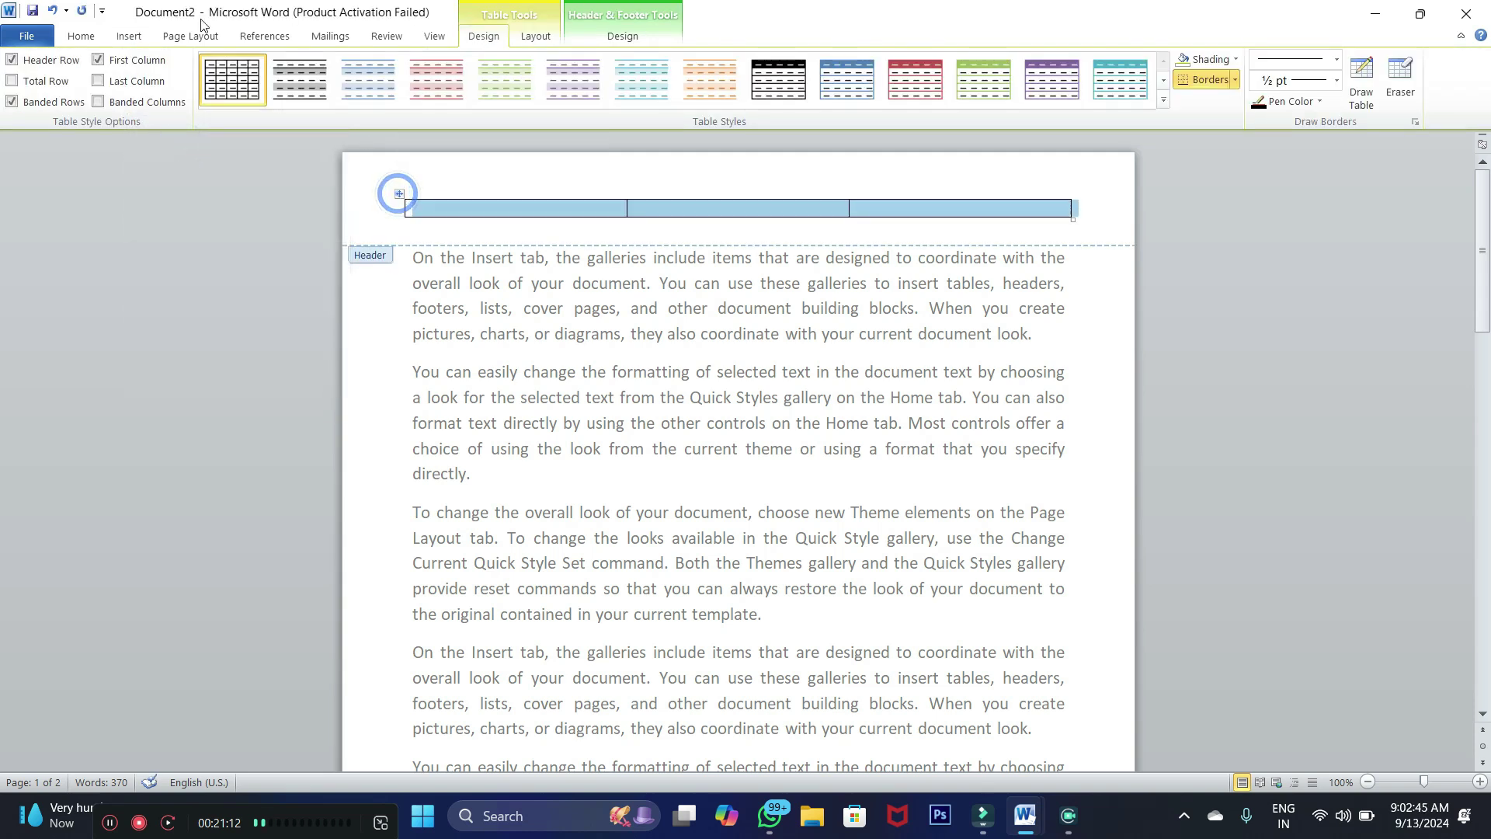
{"action": "left_click", "coordinate": [81, 36]}
{"action": "left_click", "coordinate": [276, 68]}
{"action": "left_click", "coordinate": [276, 67]}
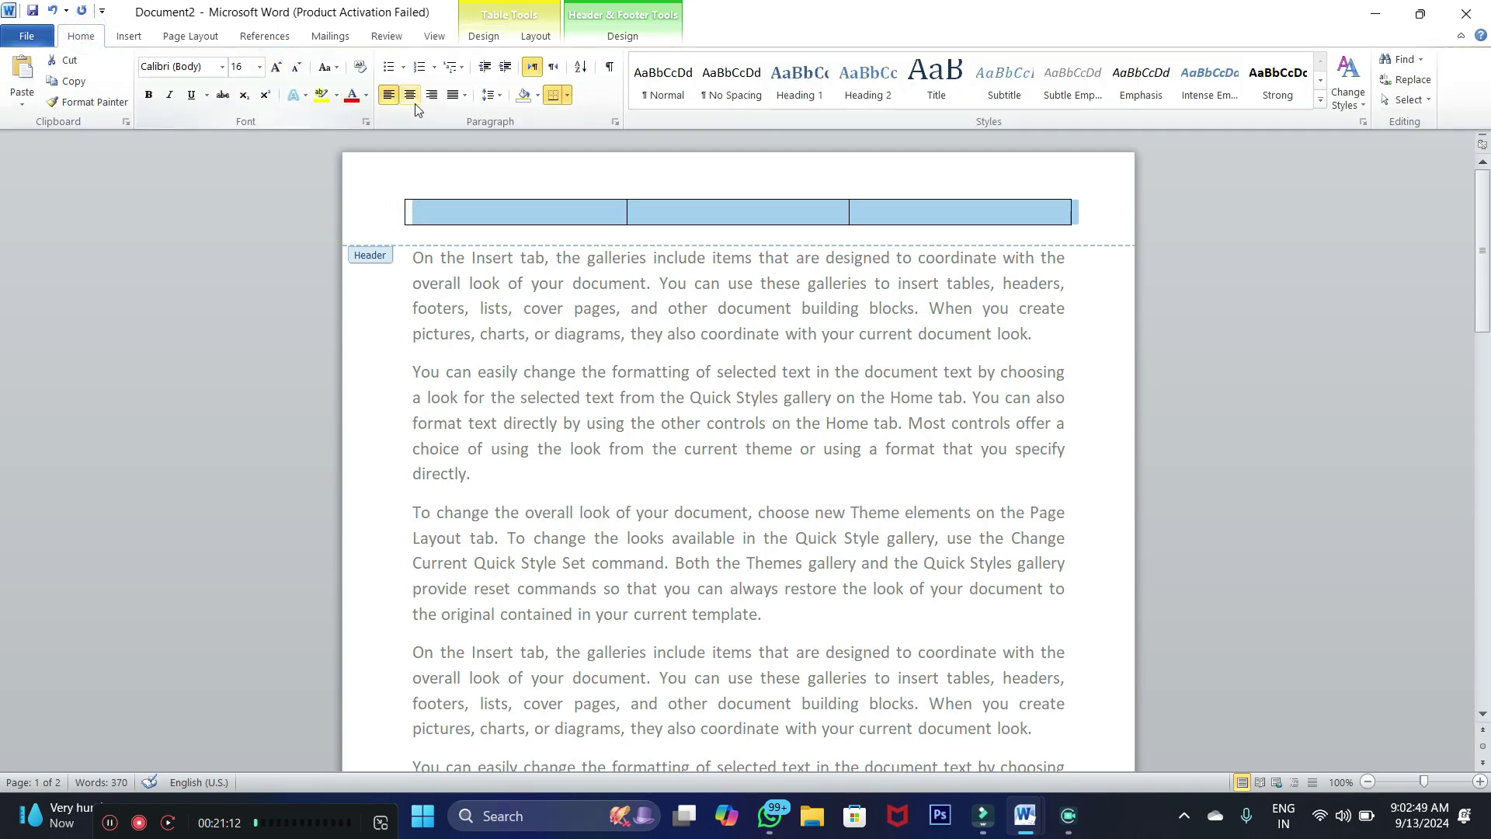
Shrink the font three steps on the empty header line below the table
{"action": "left_click", "coordinate": [410, 235]}
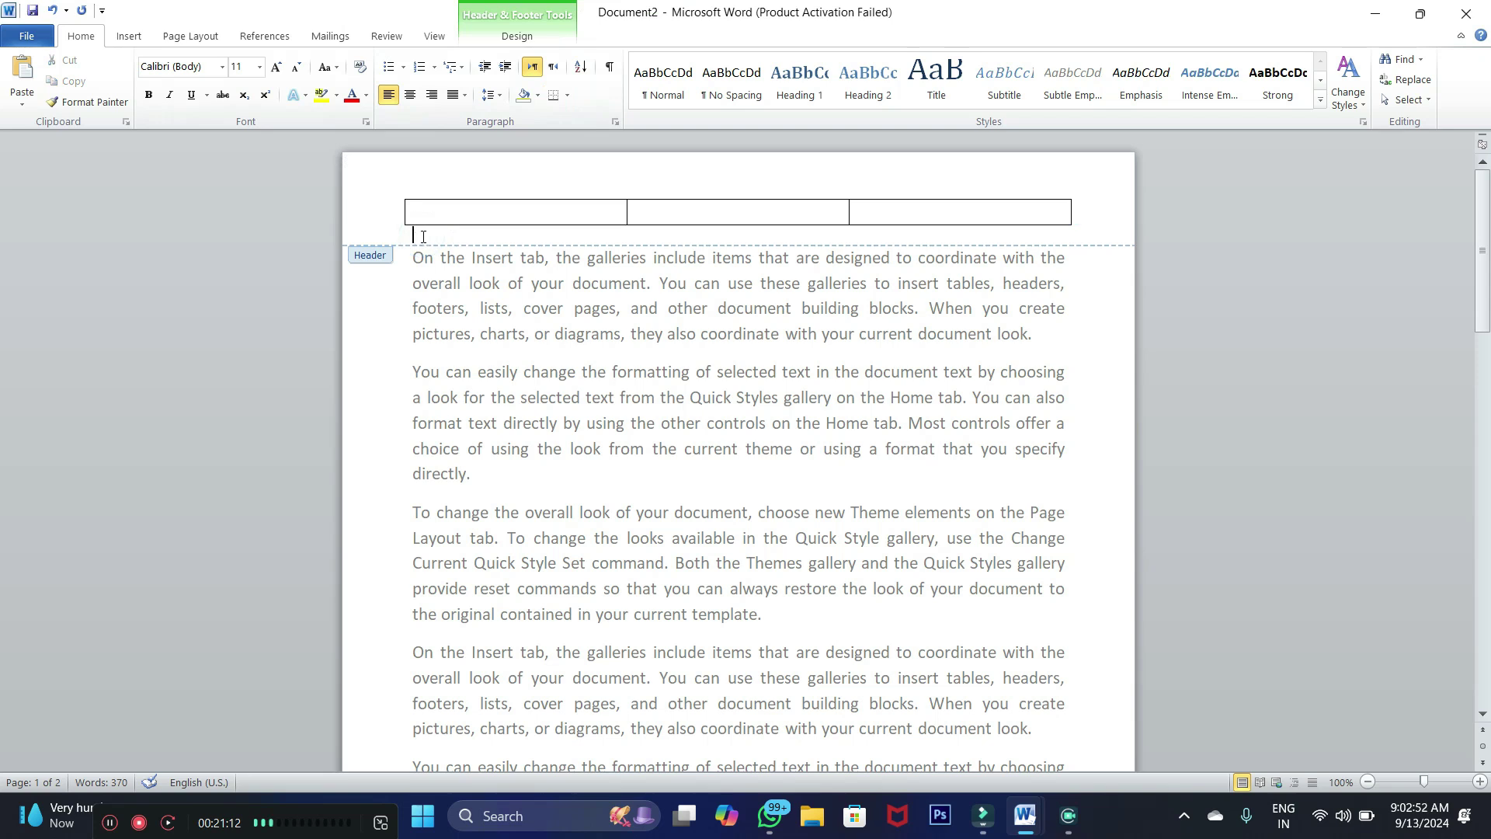
{"action": "left_click", "coordinate": [417, 235]}
{"action": "left_click", "coordinate": [297, 68]}
{"action": "left_click", "coordinate": [297, 67]}
{"action": "left_click", "coordinate": [297, 68]}
{"action": "left_click", "coordinate": [296, 67]}
{"action": "left_click", "coordinate": [297, 68]}
{"action": "left_click", "coordinate": [297, 68]}
{"action": "left_click", "coordinate": [426, 212]}
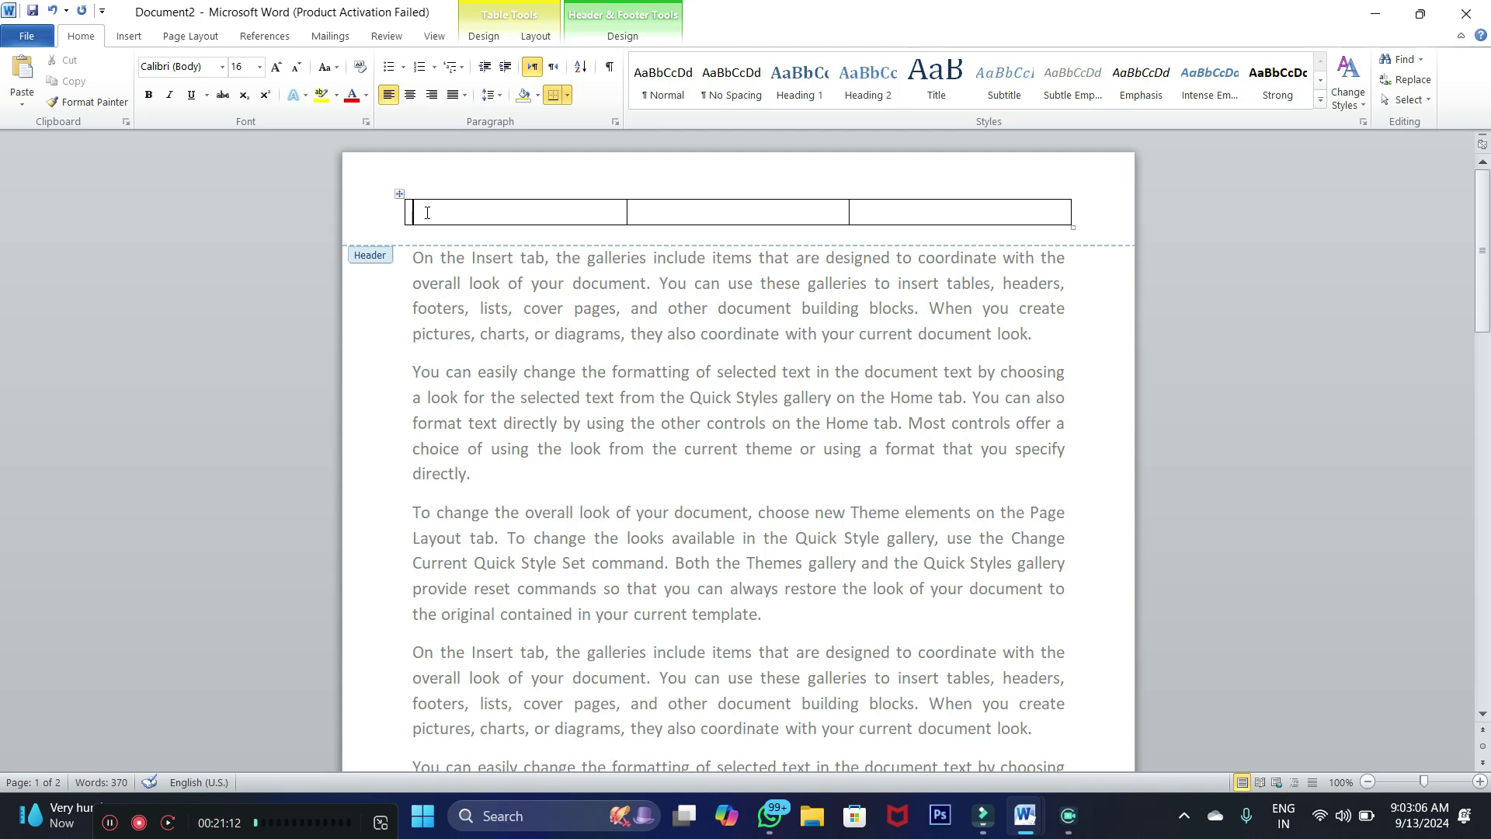
Type 'News Paper' in the first cell and insert the date 'Friday, September 13, 2024' in the third
{"action": "type", "text": "News Papae"}
{"action": "left_click", "coordinate": [895, 212]}
{"action": "left_click", "coordinate": [128, 36]}
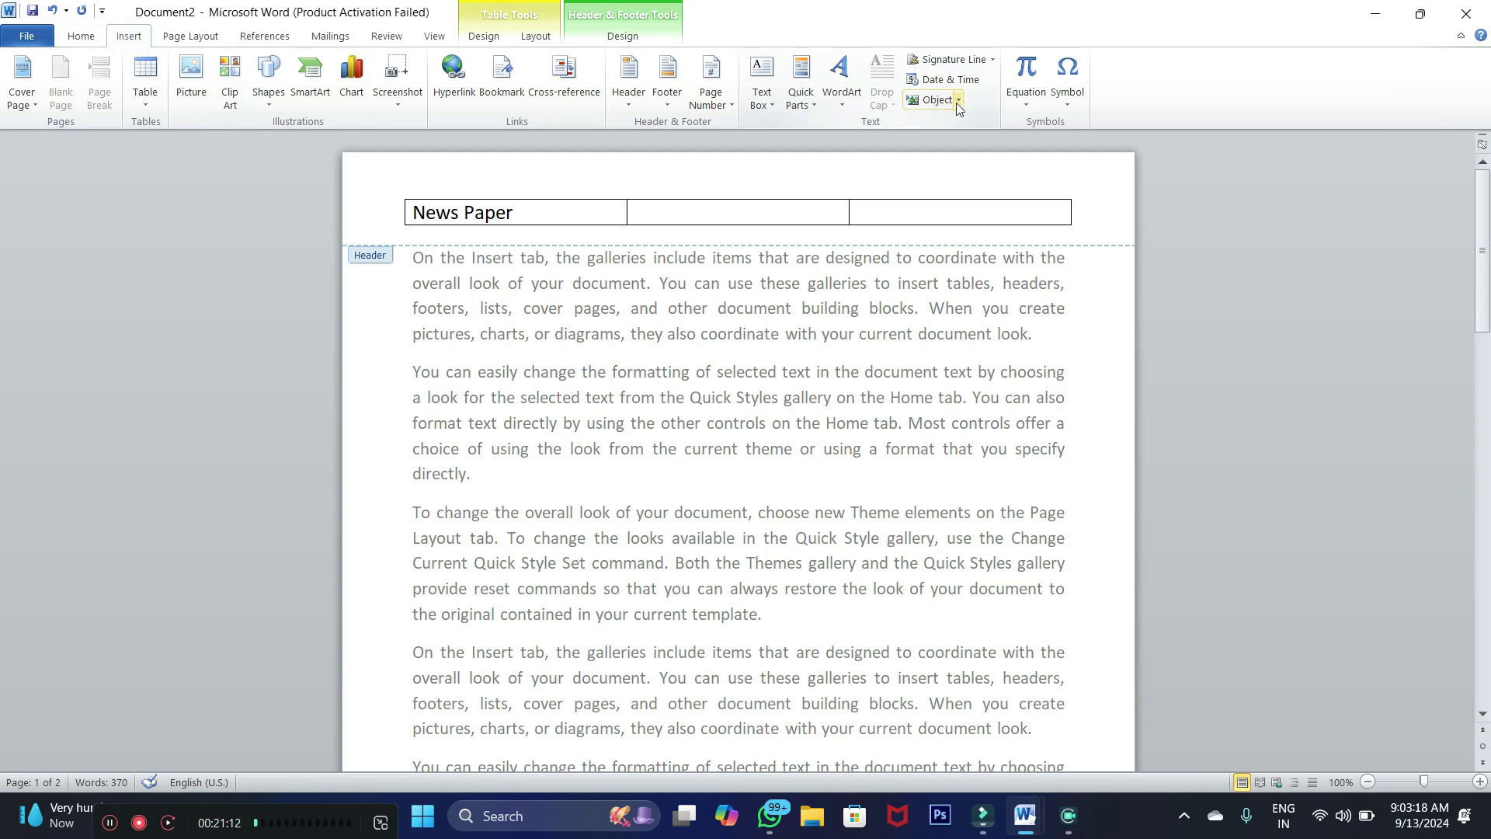
{"action": "left_click", "coordinate": [970, 88]}
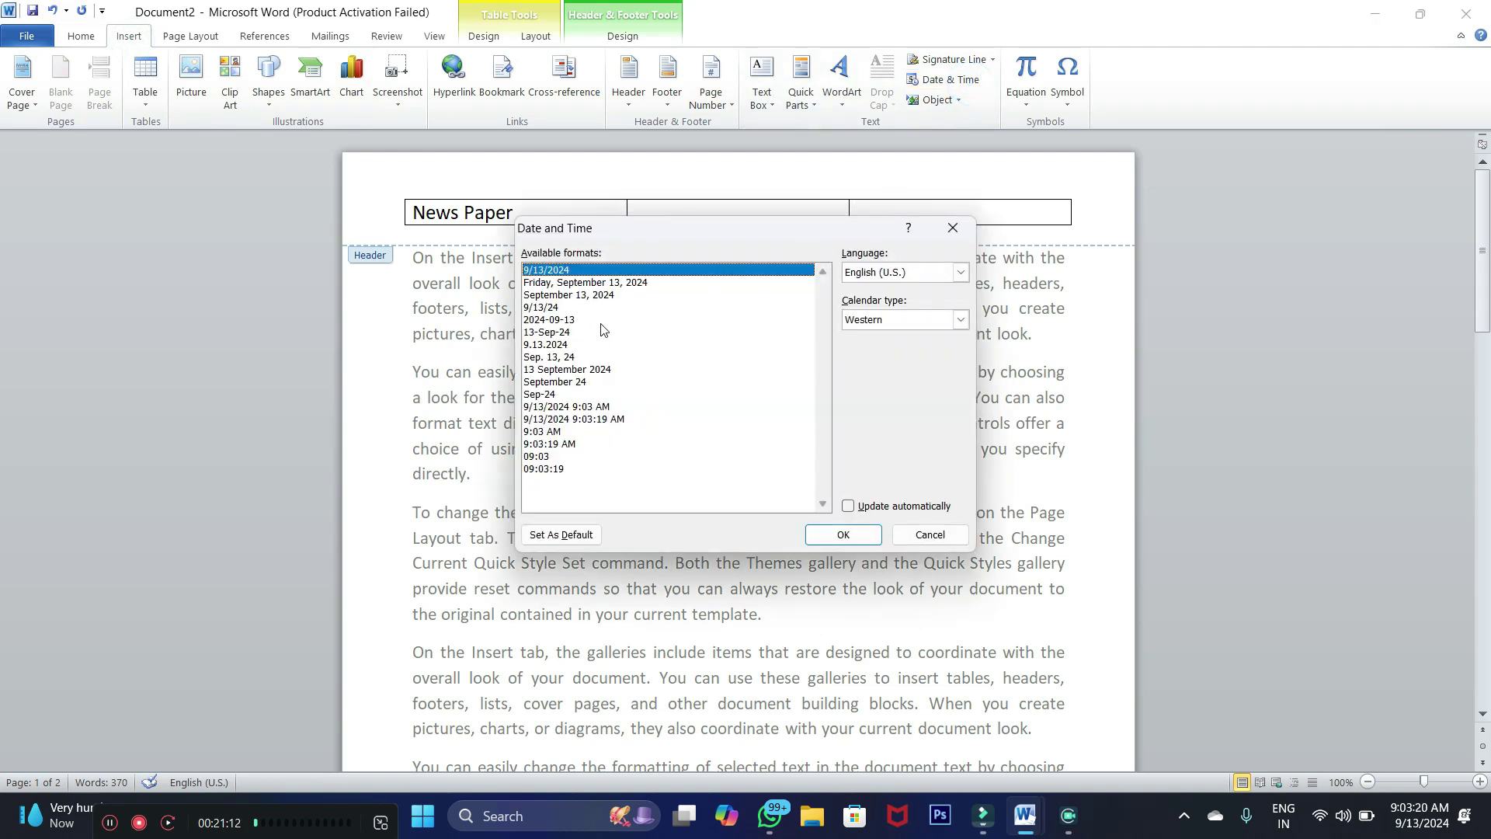
{"action": "left_click", "coordinate": [556, 284]}
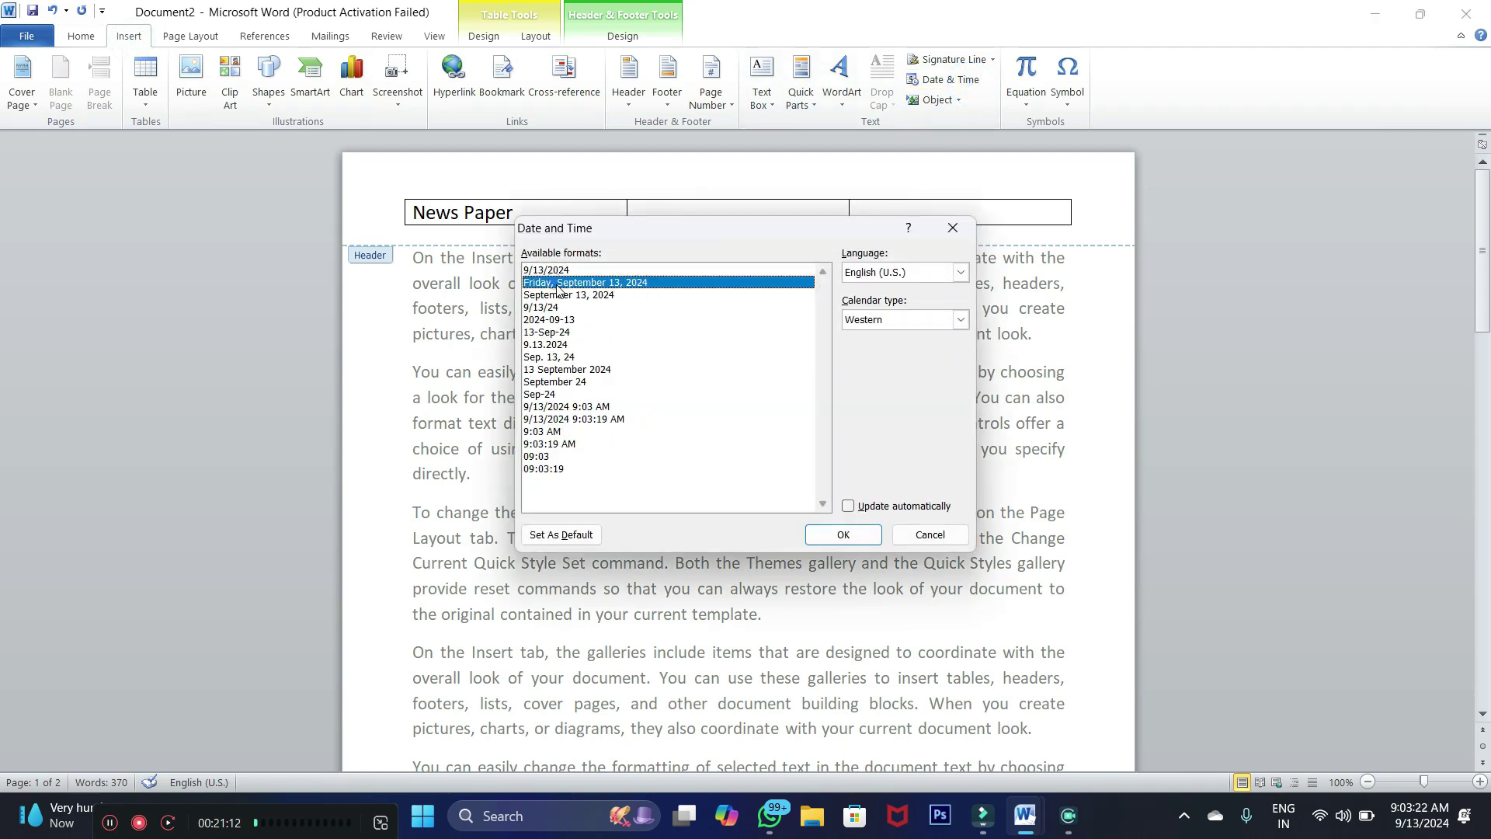
{"action": "left_click", "coordinate": [864, 539]}
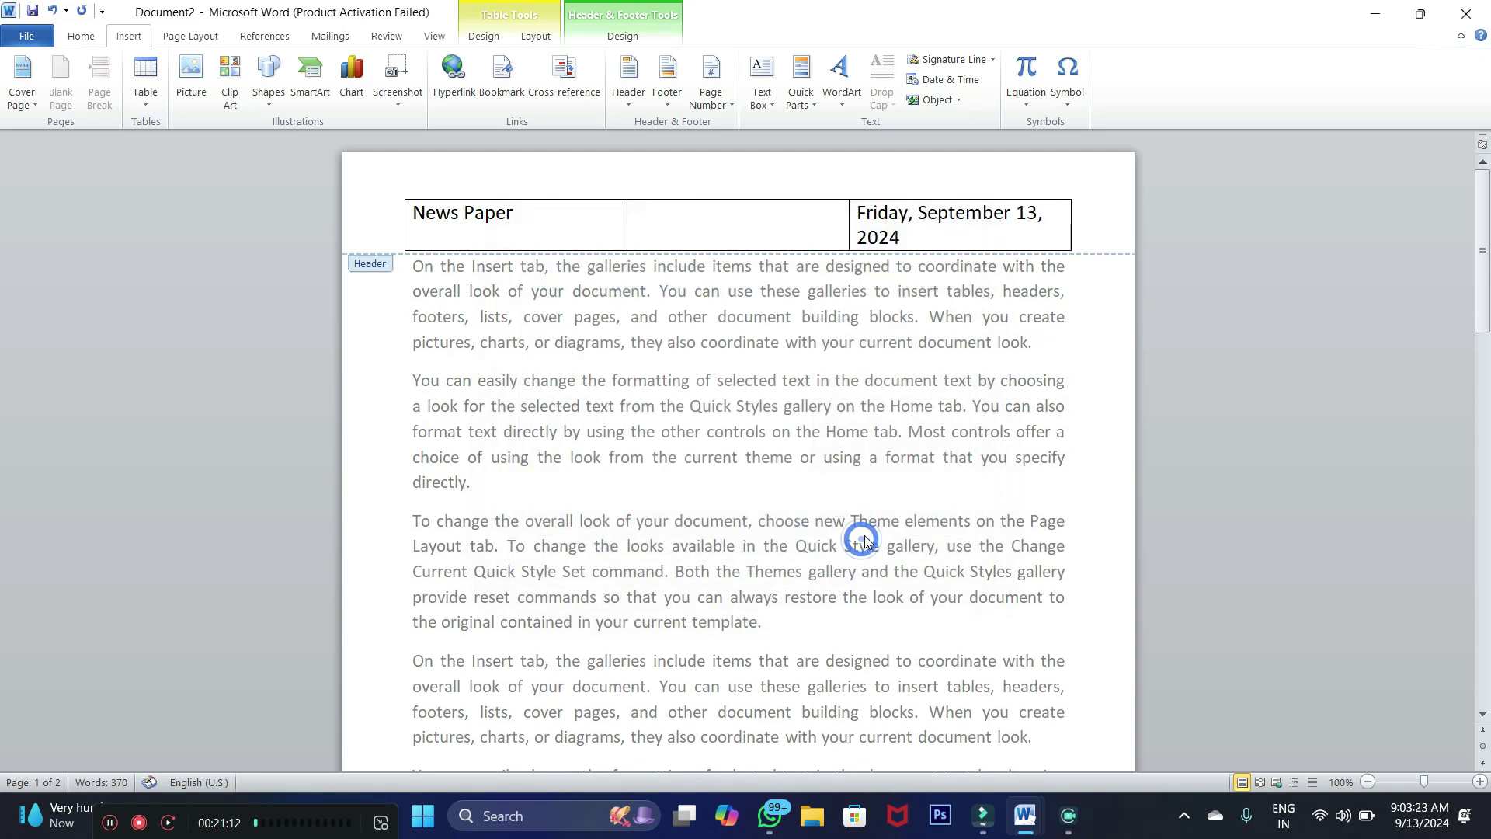
Move the middle column border left so the date fits, then bold the header row
{"action": "left_click", "coordinate": [1069, 229]}
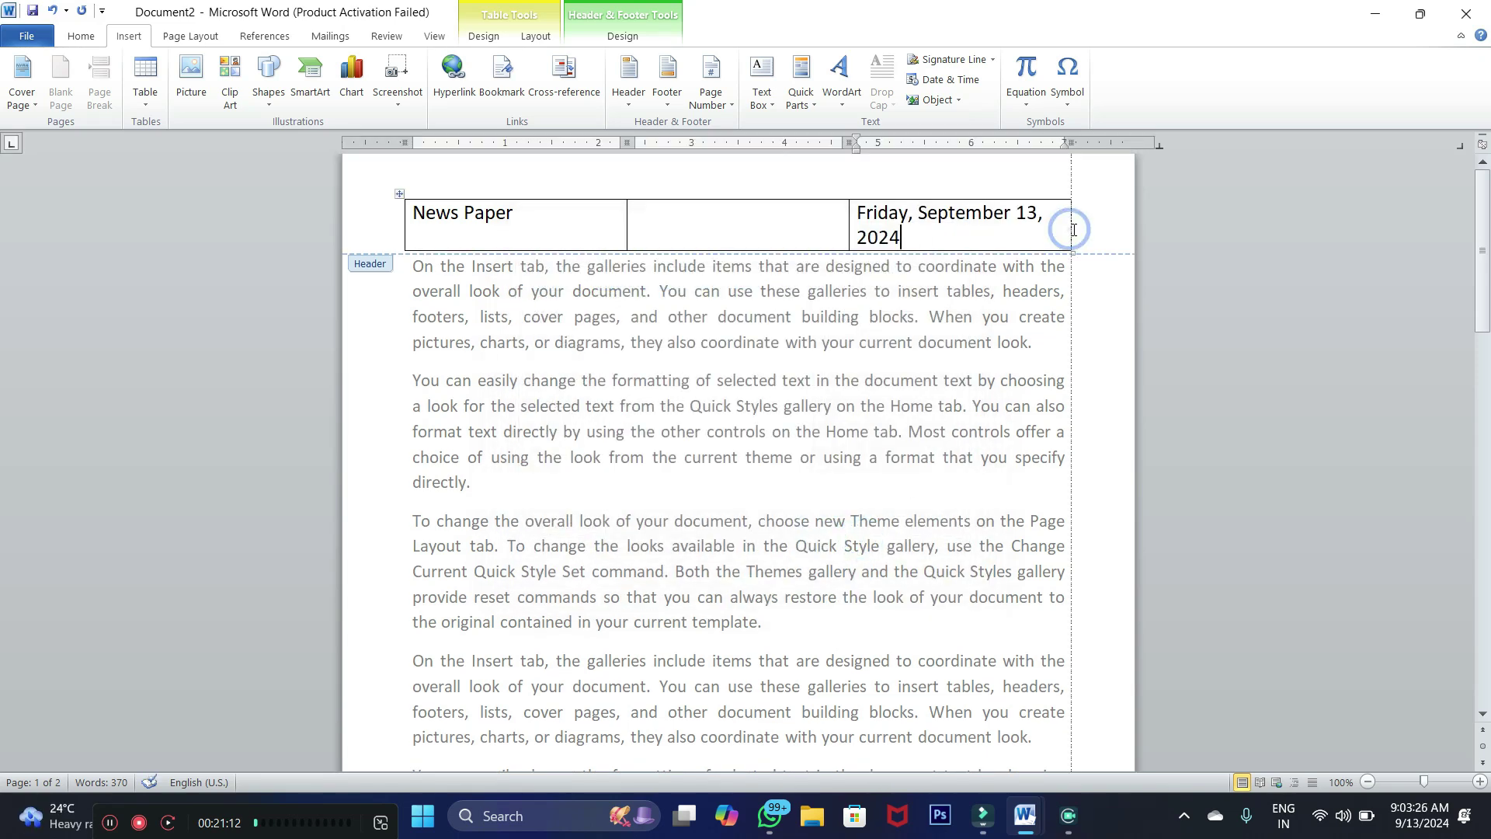
{"action": "left_click_drag", "start_coordinate": [849, 227], "coordinate": [814, 227]}
{"action": "left_click_drag", "start_coordinate": [1069, 210], "coordinate": [426, 217]}
{"action": "left_click", "coordinate": [90, 36]}
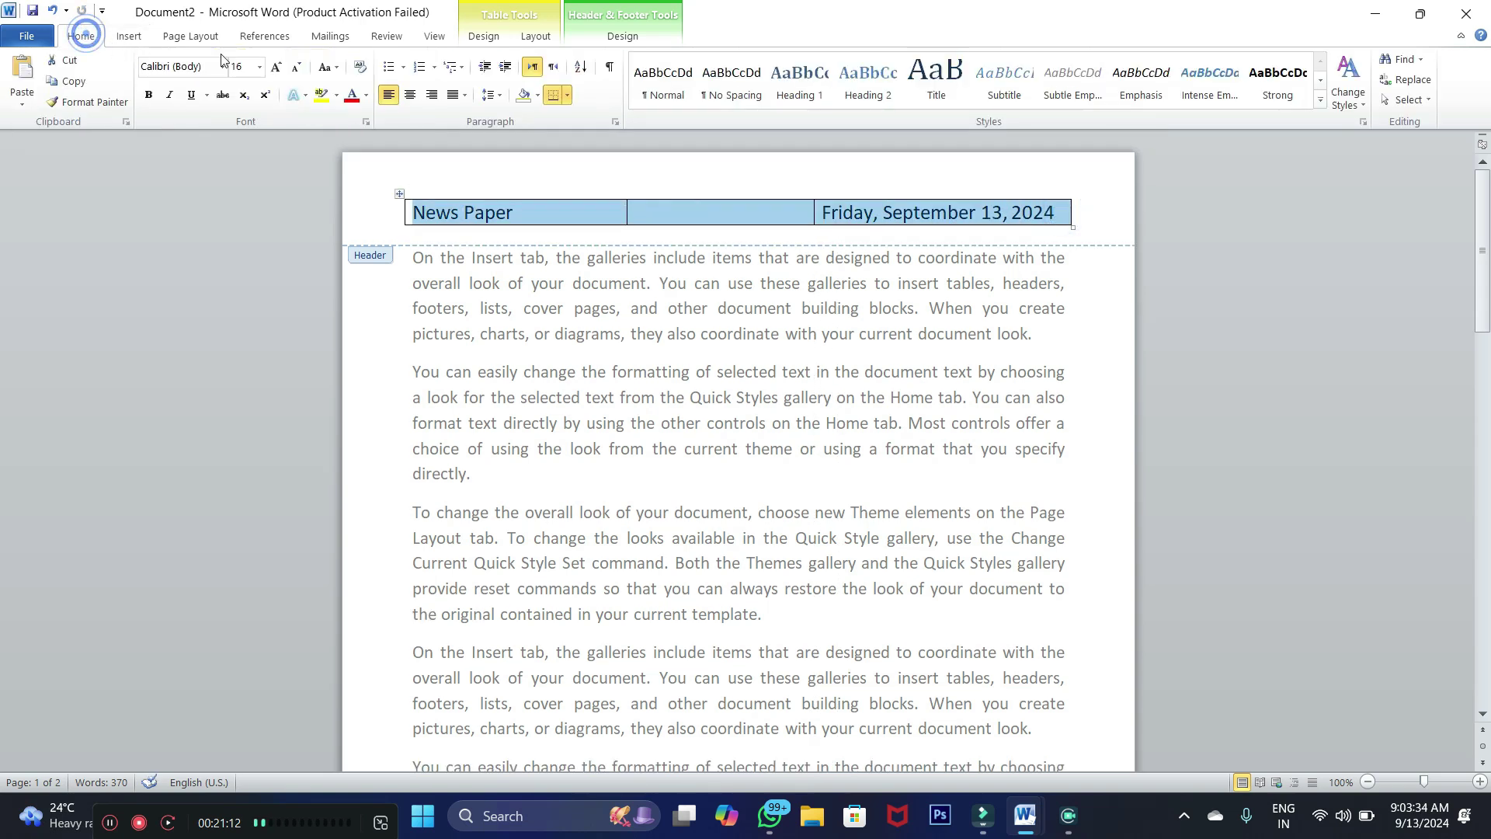
{"action": "left_click", "coordinate": [148, 95]}
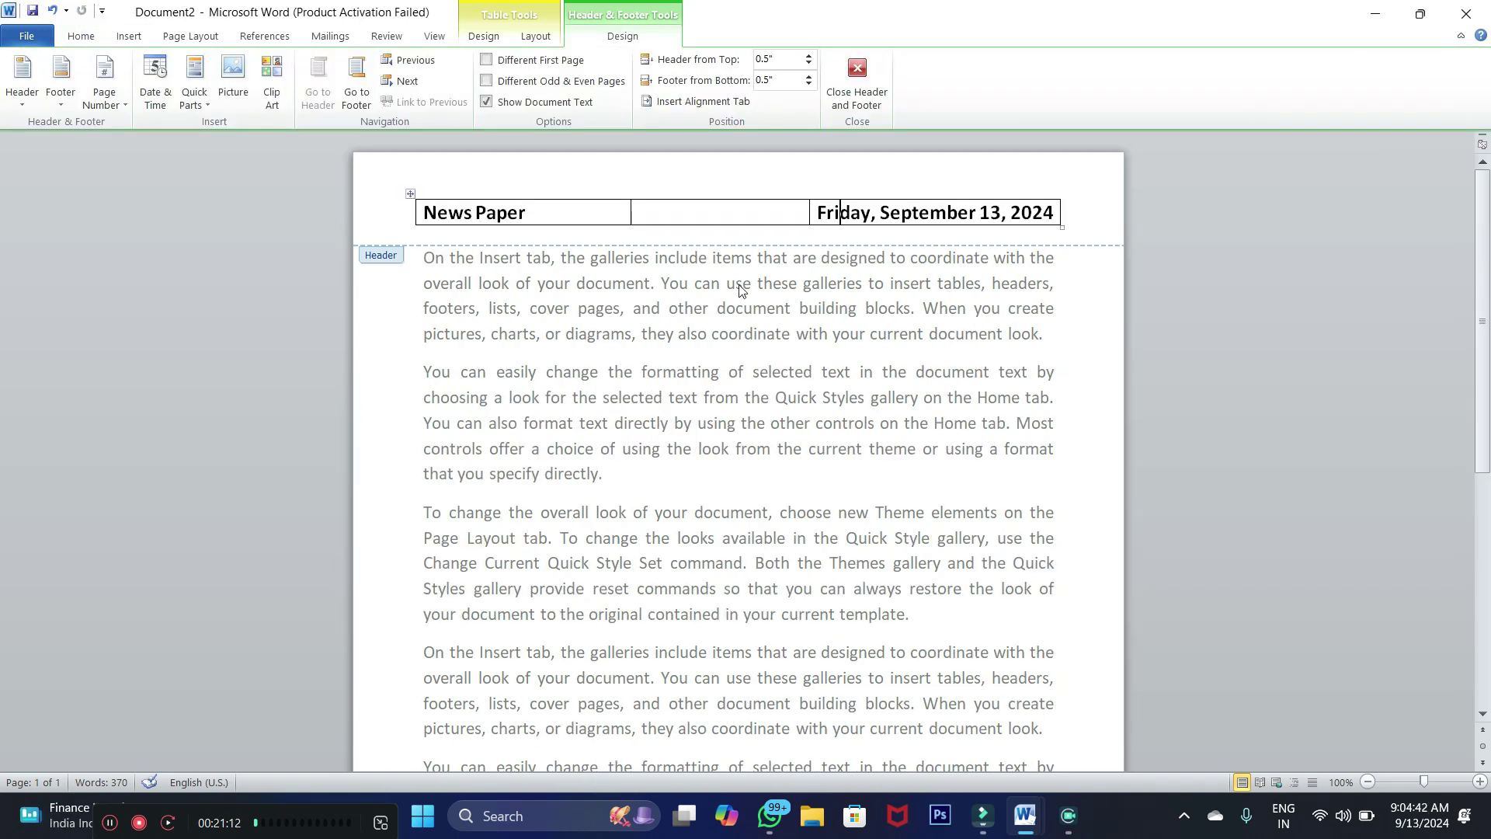
Close the header, return to the body text and scroll through the page
{"action": "double_click", "coordinate": [533, 257]}
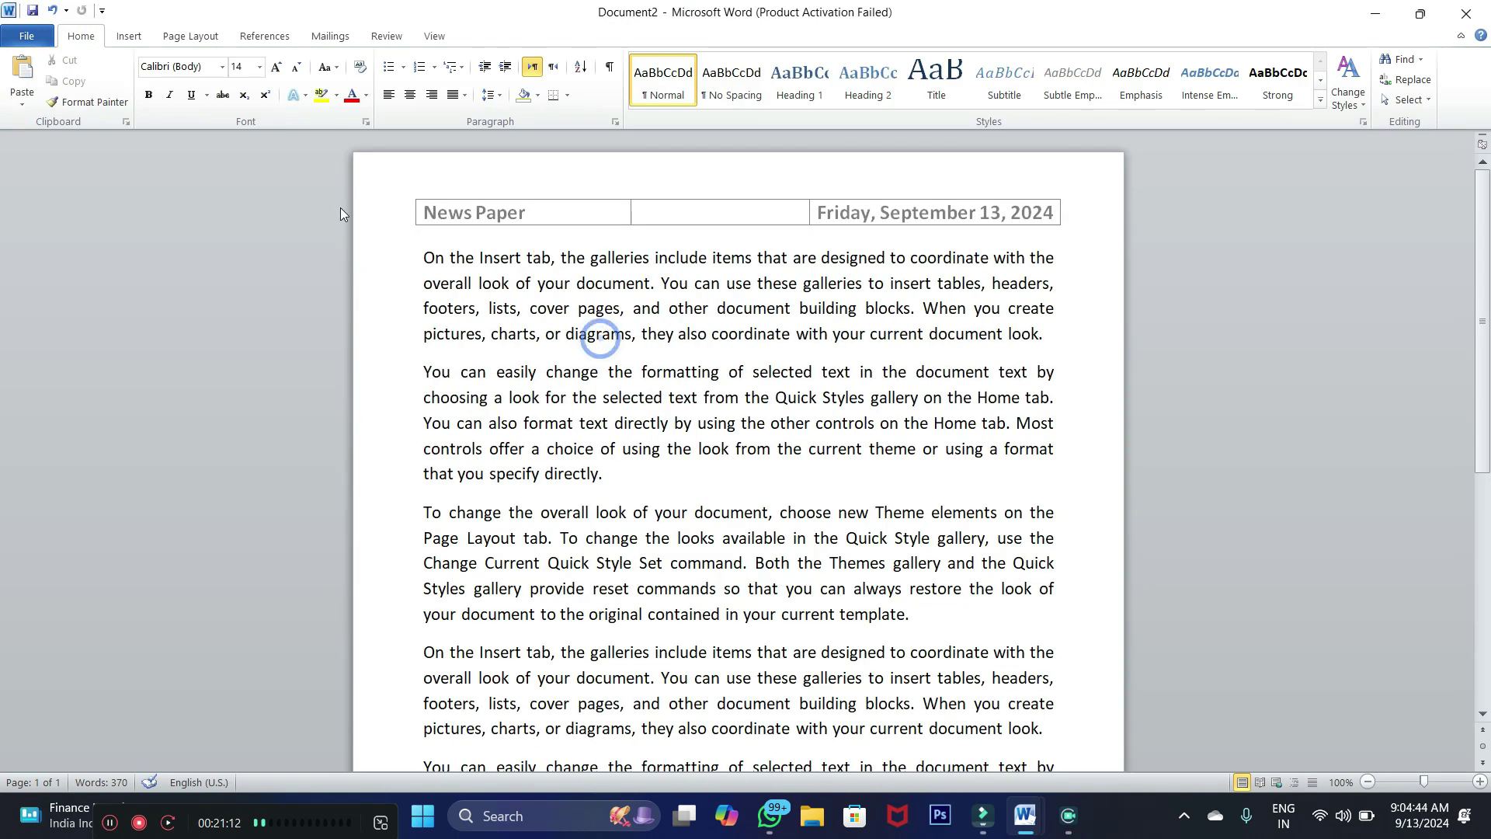
{"action": "left_click", "coordinate": [178, 36]}
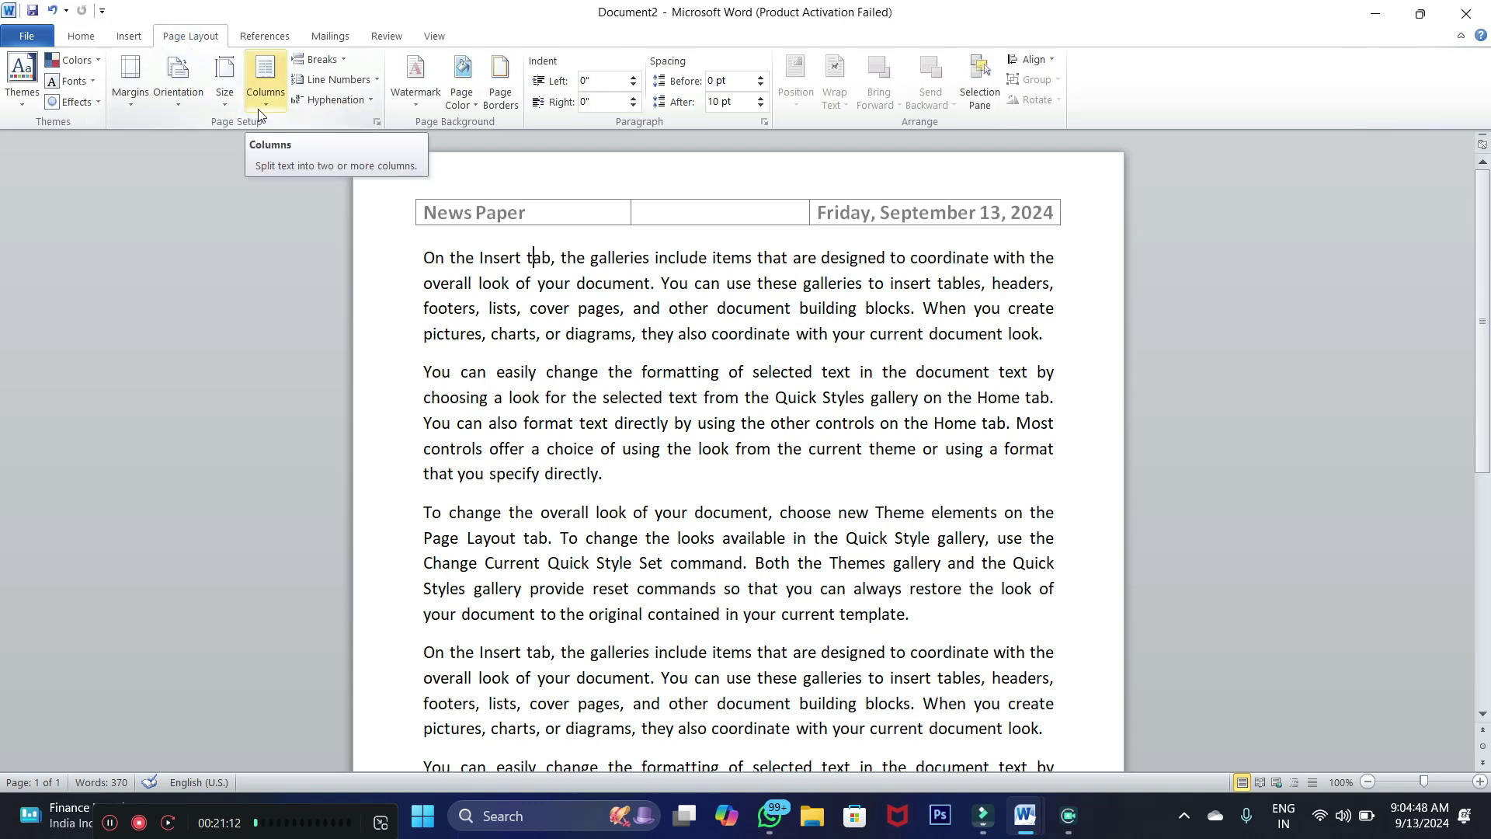
{"action": "scroll", "coordinate": [675, 384], "scroll_direction": "down", "scroll_amount": 3}
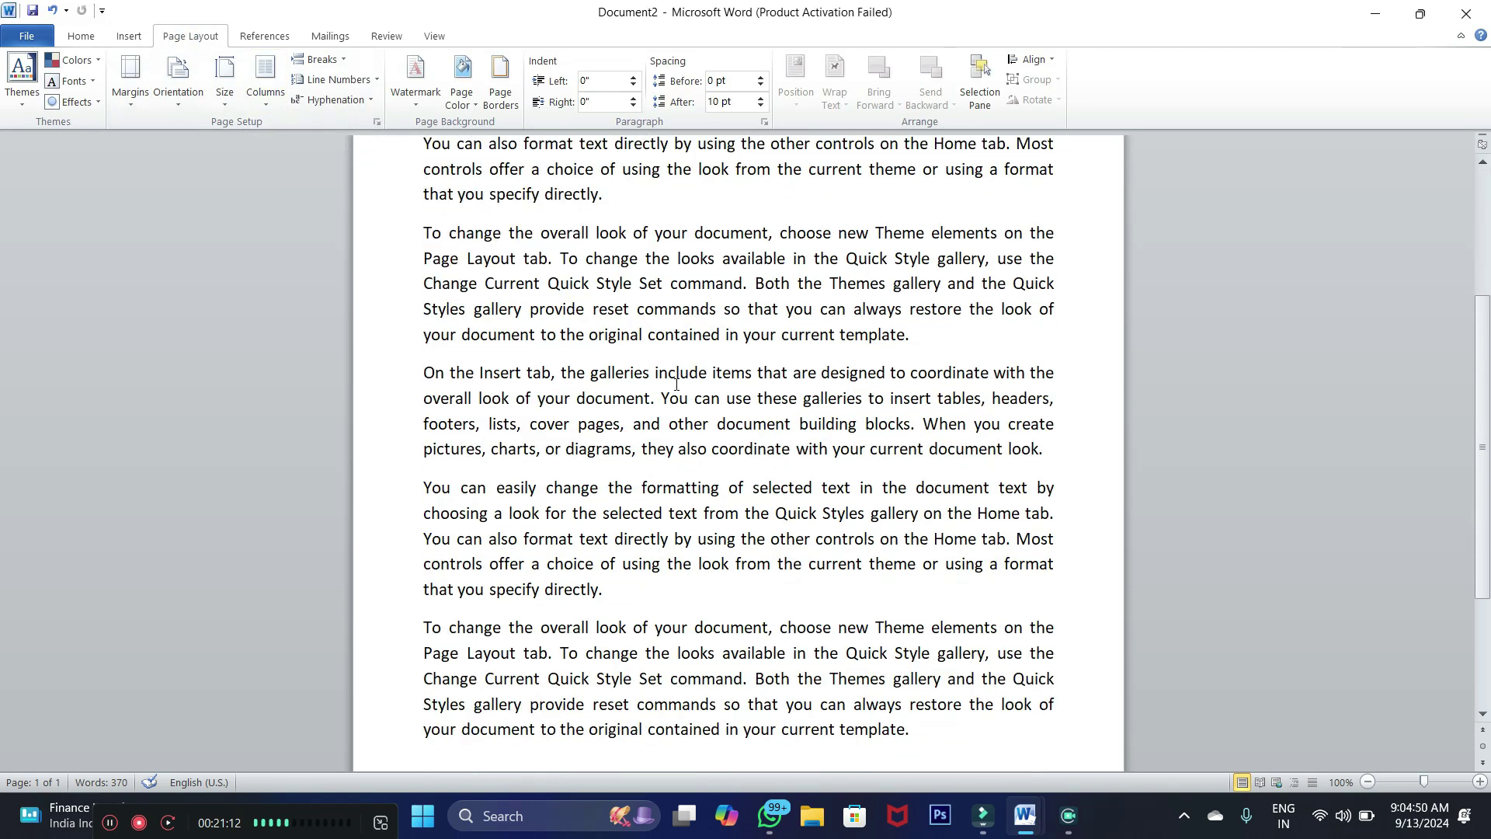
{"action": "scroll", "coordinate": [532, 217], "scroll_direction": "up", "scroll_amount": 2}
{"action": "scroll", "coordinate": [882, 621], "scroll_direction": "down", "scroll_amount": 5}
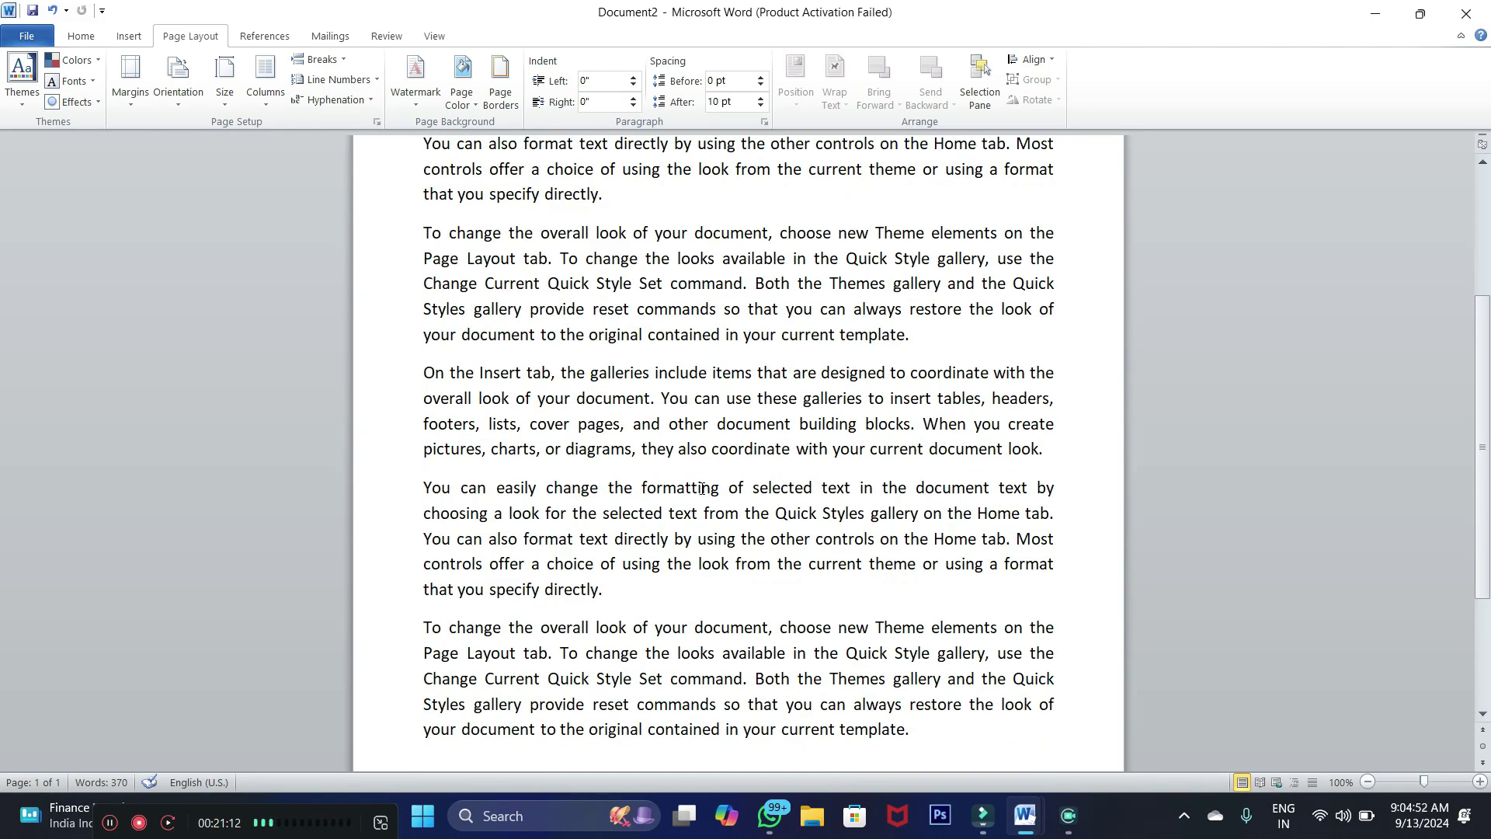
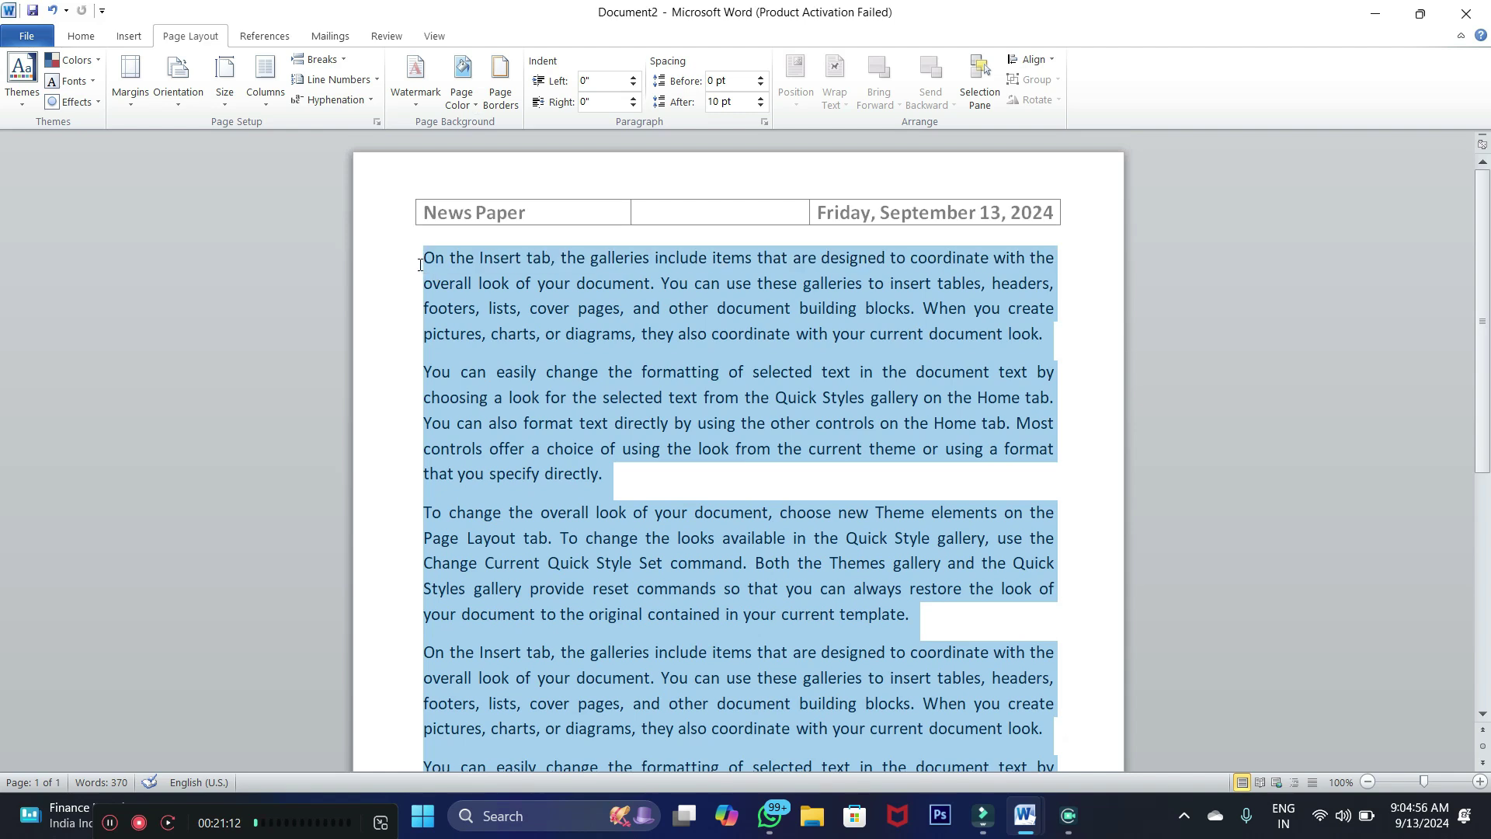
Paste the copied paragraphs as a new paragraph at the end of the document
{"action": "scroll", "coordinate": [697, 503], "scroll_direction": "down", "scroll_amount": 4}
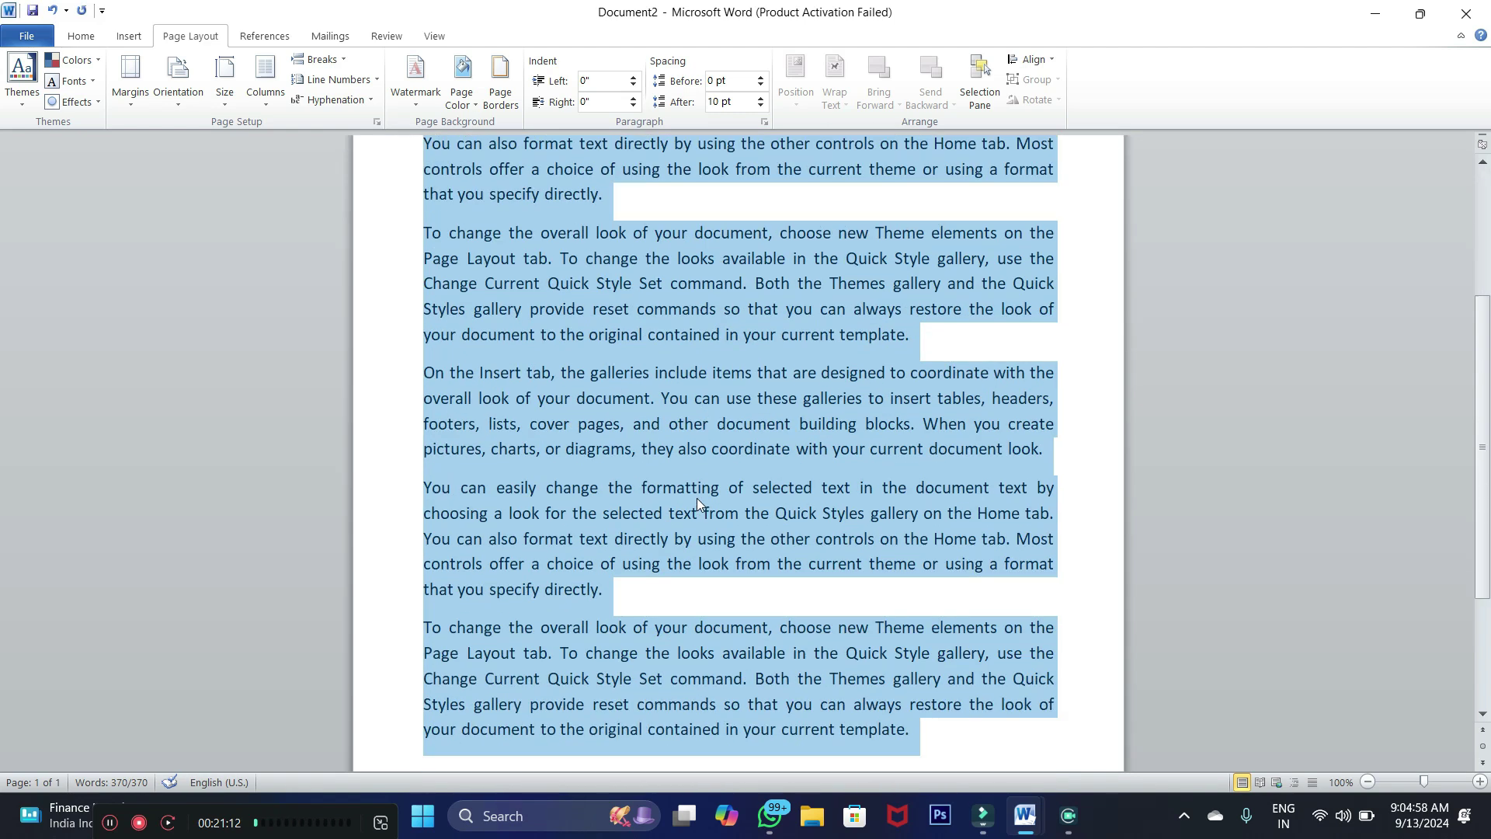
{"action": "scroll", "coordinate": [696, 503], "scroll_direction": "down", "scroll_amount": 3}
{"action": "left_click", "coordinate": [931, 525]}
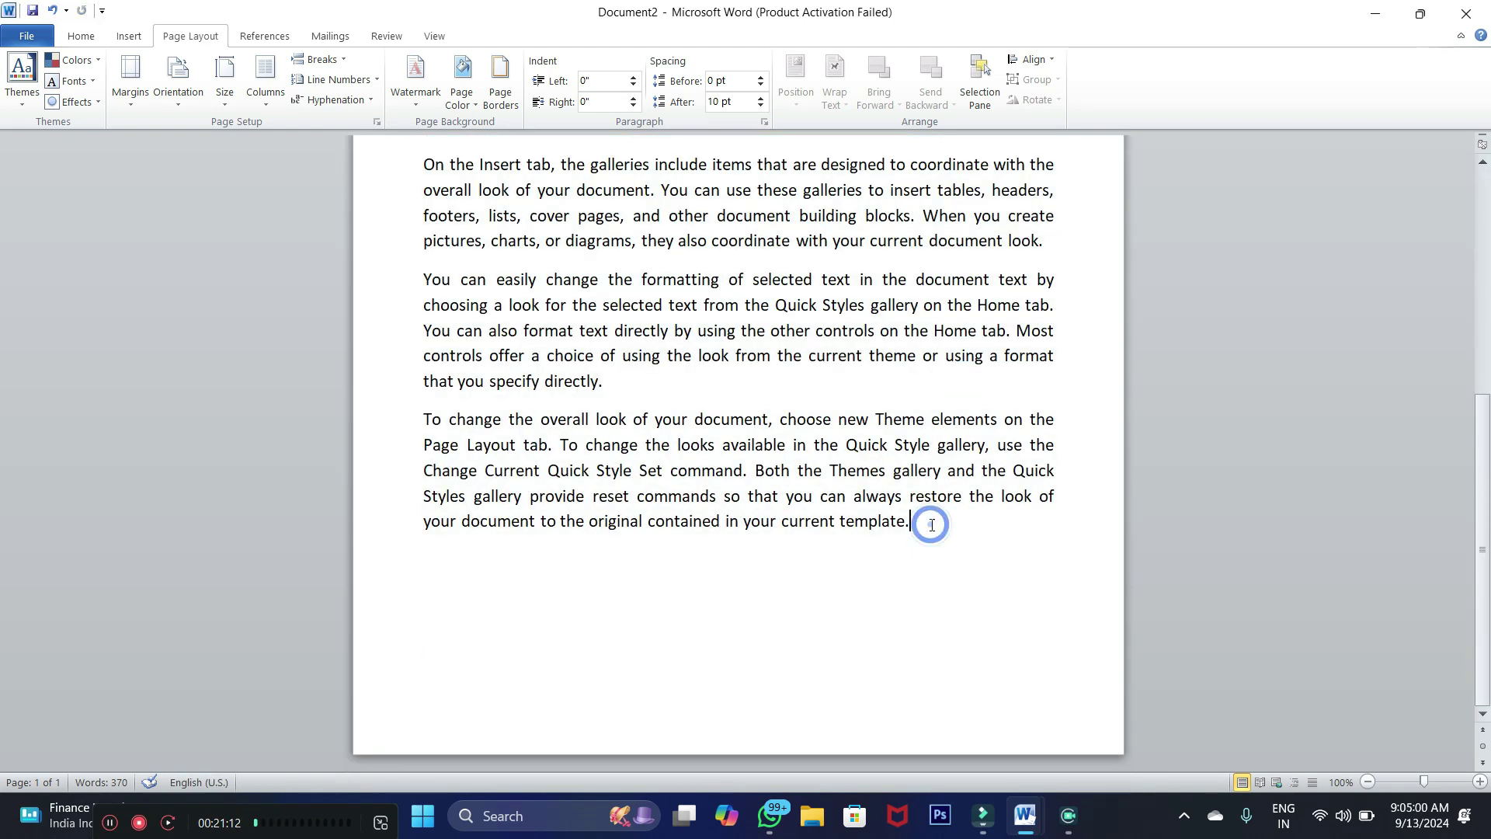
{"action": "key", "text": "Return"}
{"action": "key", "text": "ctrl+v"}
{"action": "key", "text": "ctrl+v"}
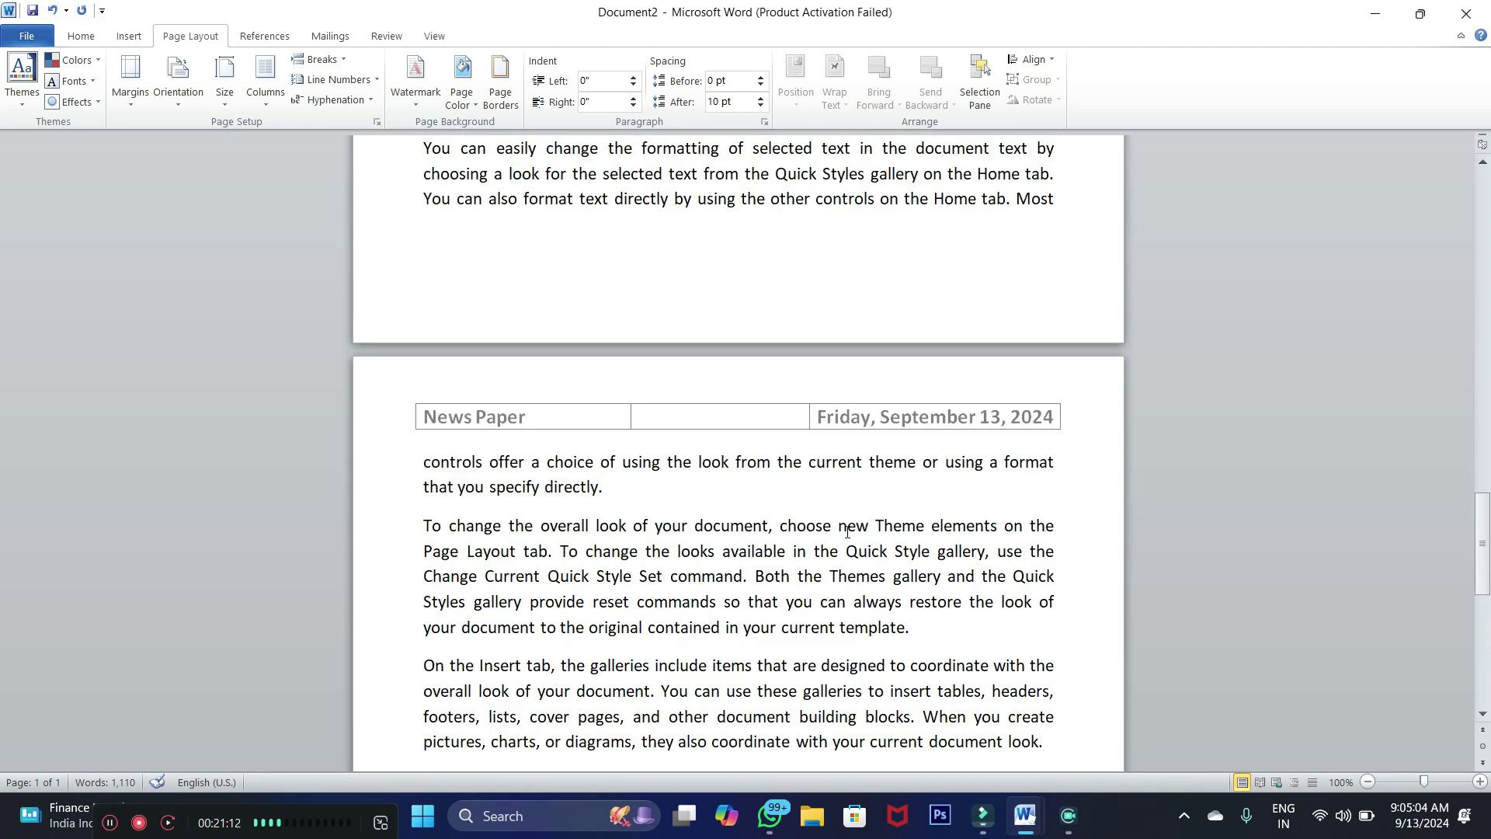
Select all the text and lay it out in two columns, then in three columns
{"action": "scroll", "coordinate": [760, 407], "scroll_direction": "up", "scroll_amount": 3}
{"action": "key", "text": "ctrl+a"}
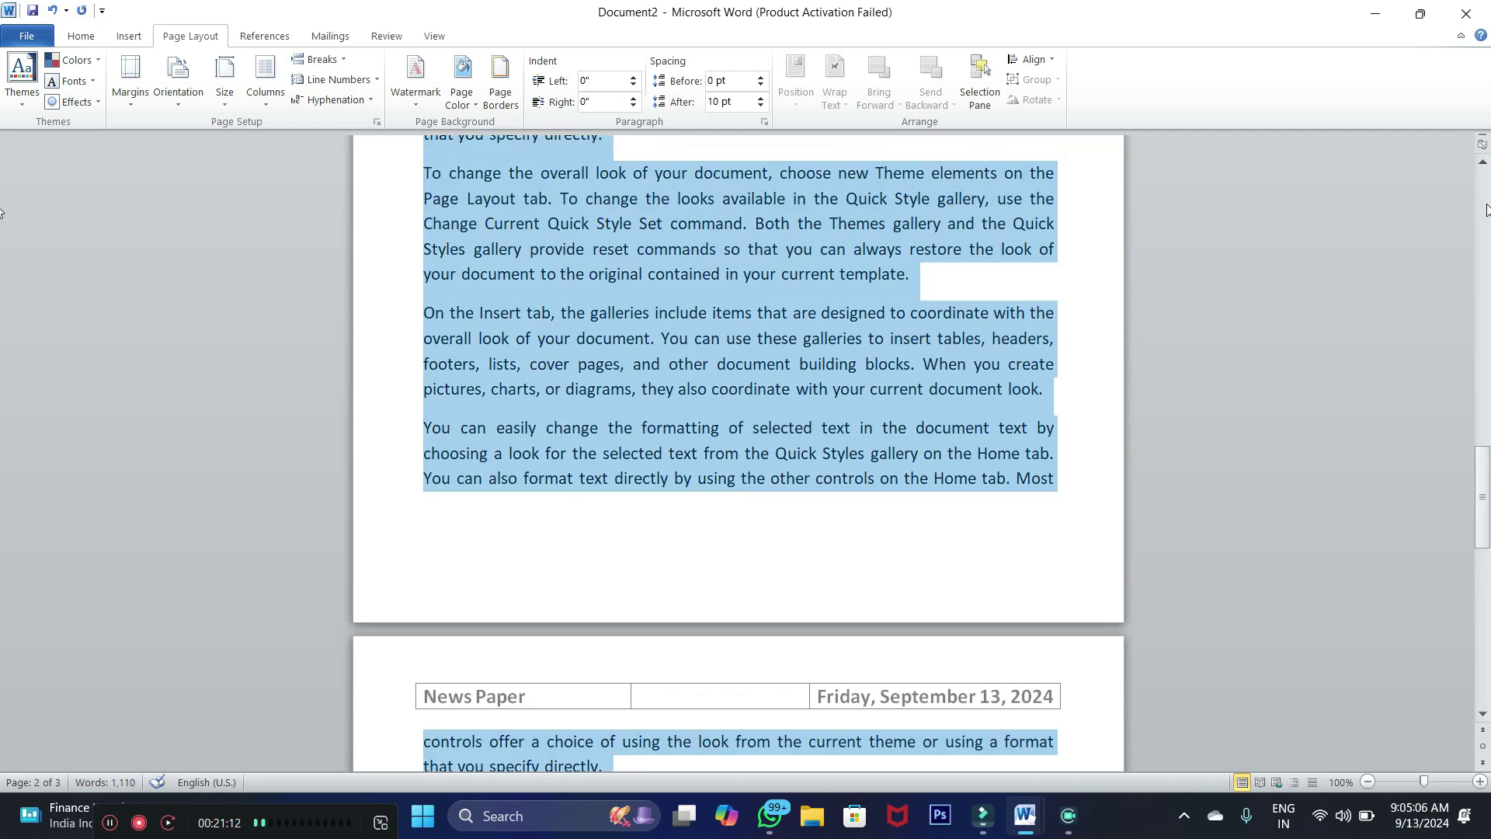
{"action": "left_click_drag", "start_coordinate": [1482, 497], "coordinate": [1472, 132]}
{"action": "left_click", "coordinate": [267, 110]}
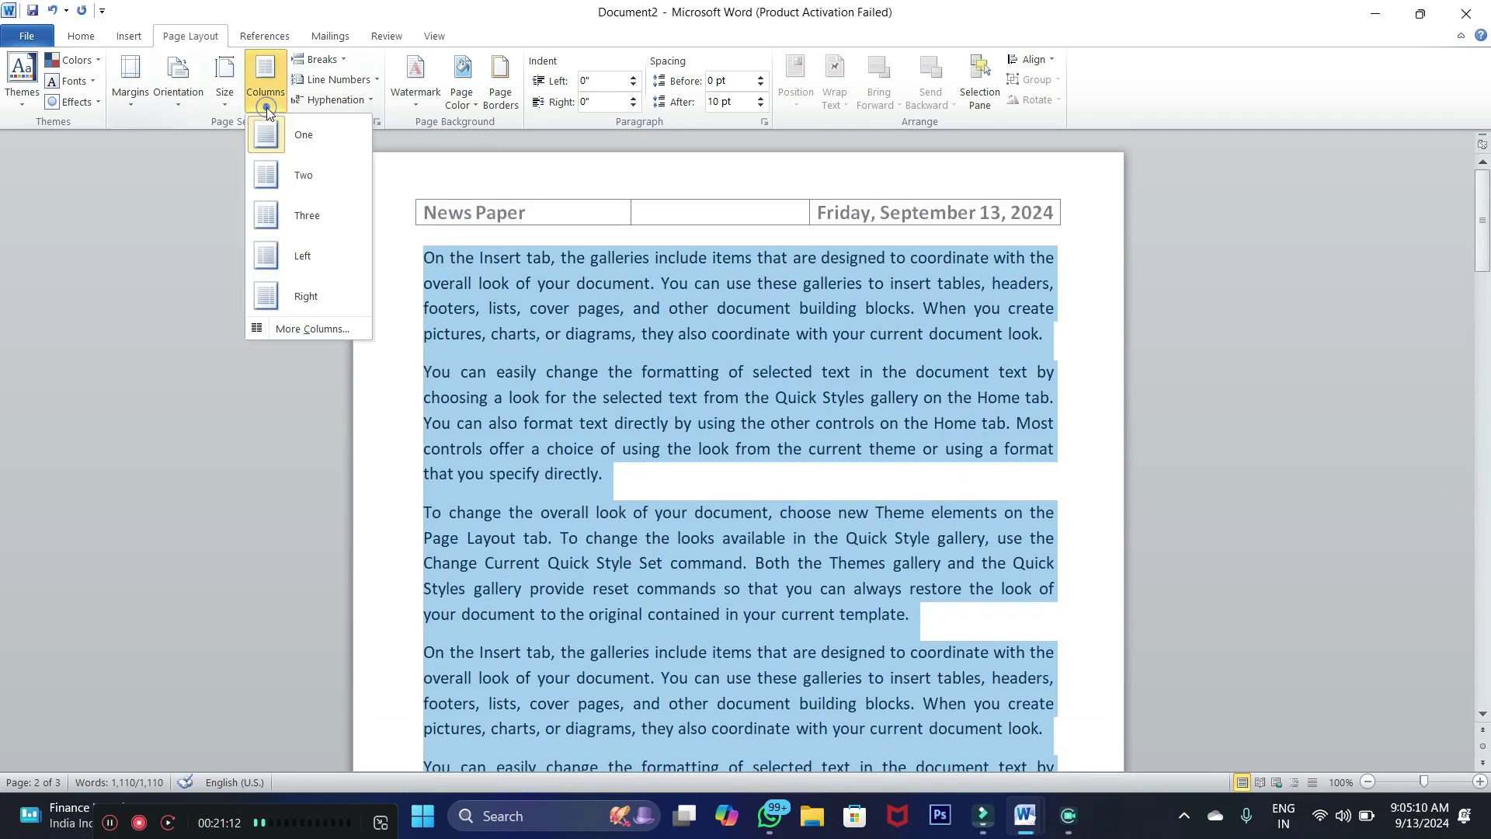
{"action": "left_click", "coordinate": [267, 176]}
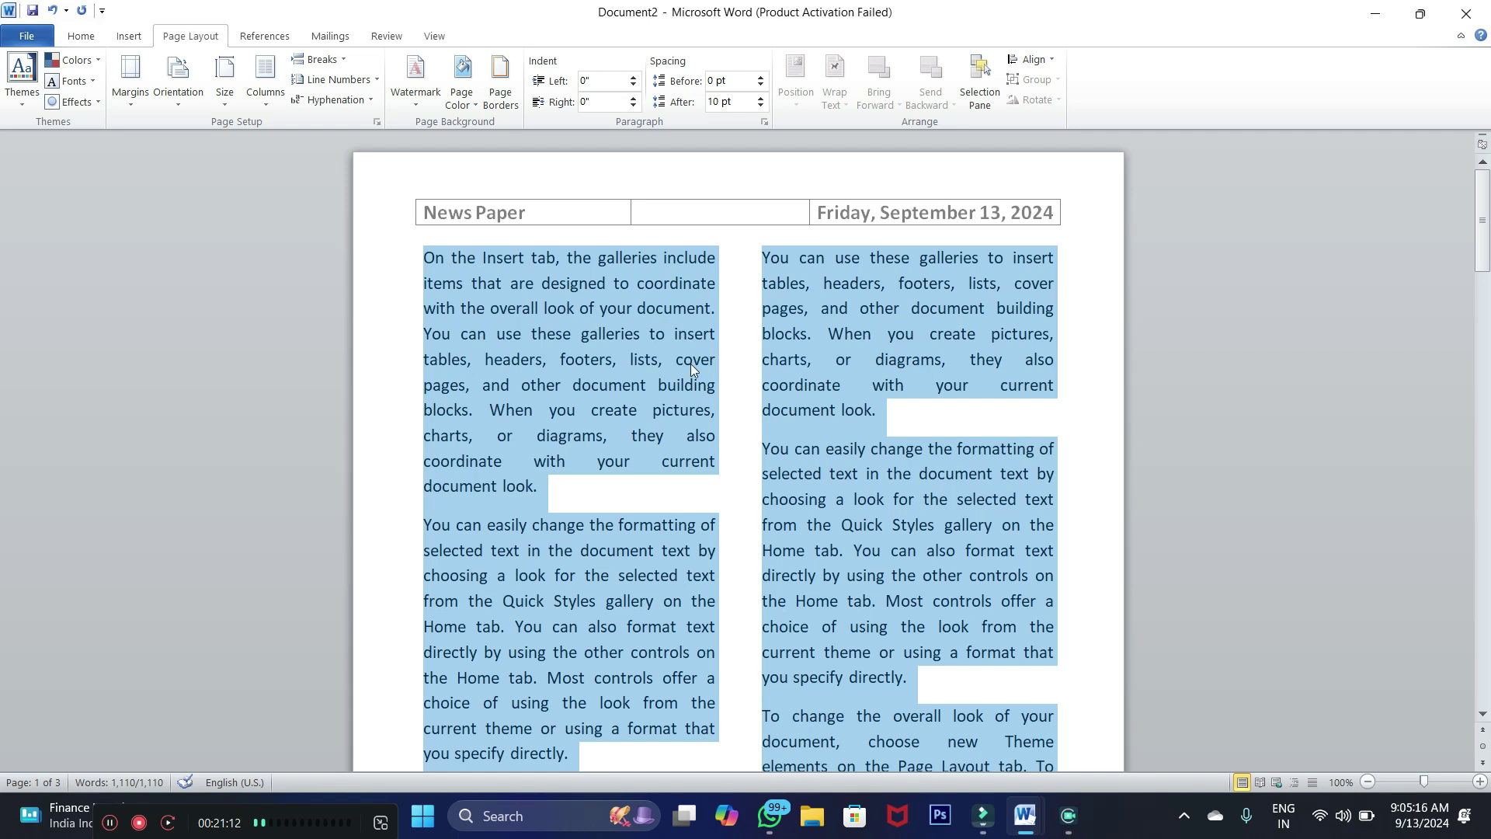
{"action": "scroll", "coordinate": [693, 365], "scroll_direction": "down", "scroll_amount": 1}
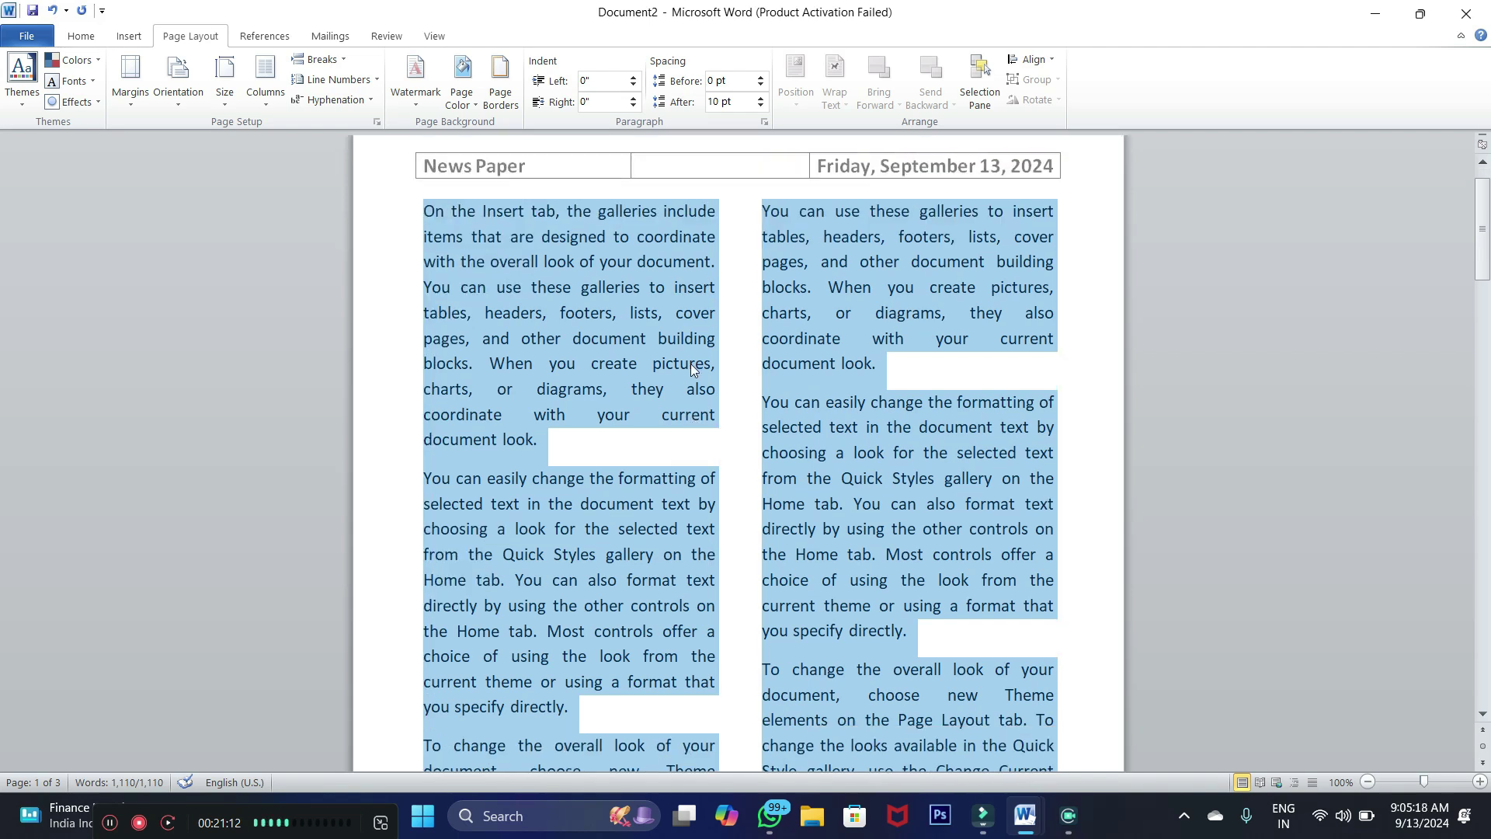
{"action": "scroll", "coordinate": [691, 369], "scroll_direction": "up", "scroll_amount": 1}
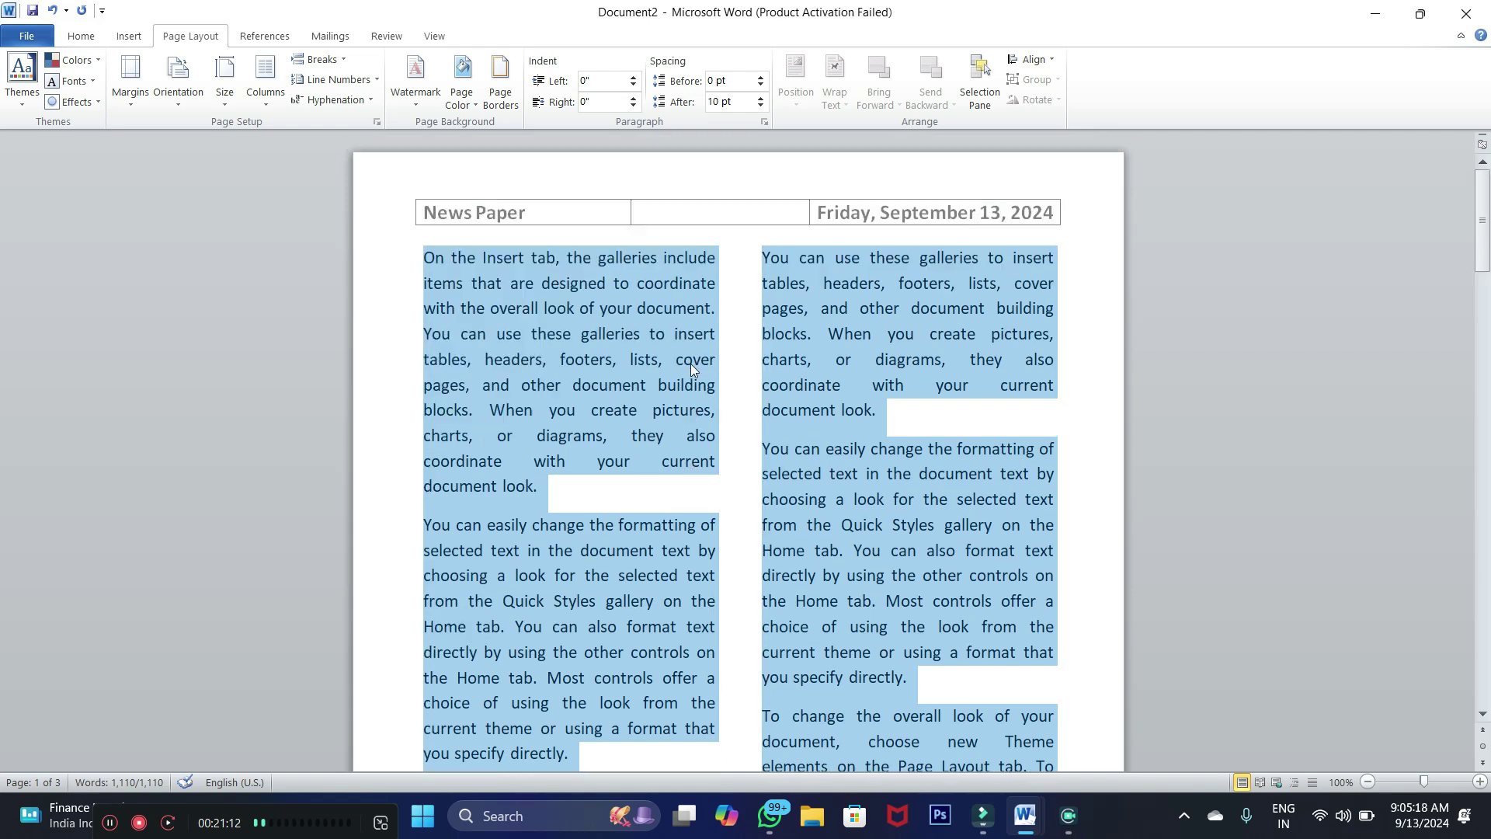
{"action": "left_click", "coordinate": [261, 104]}
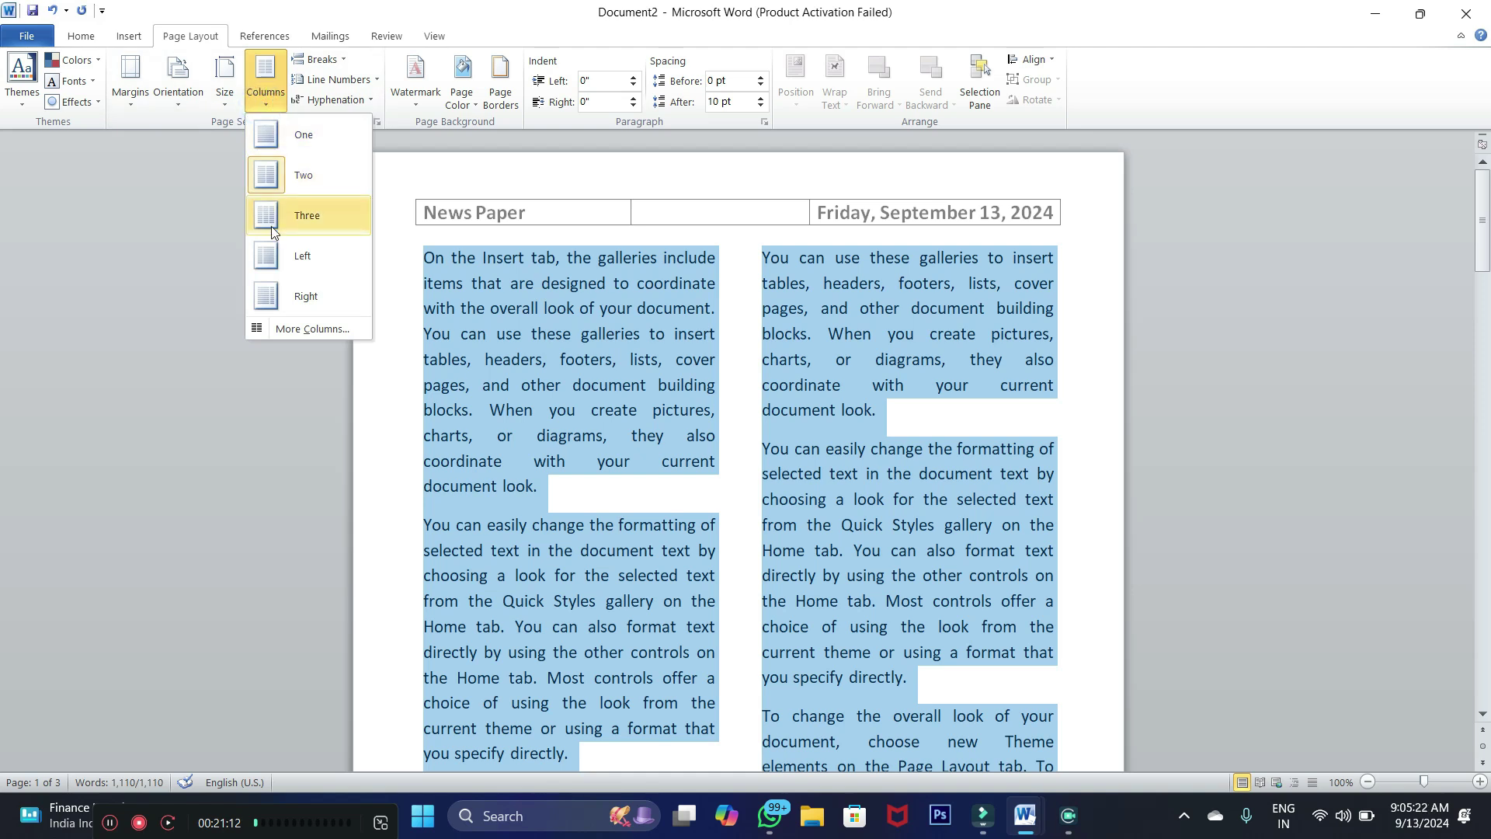
{"action": "left_click", "coordinate": [274, 231]}
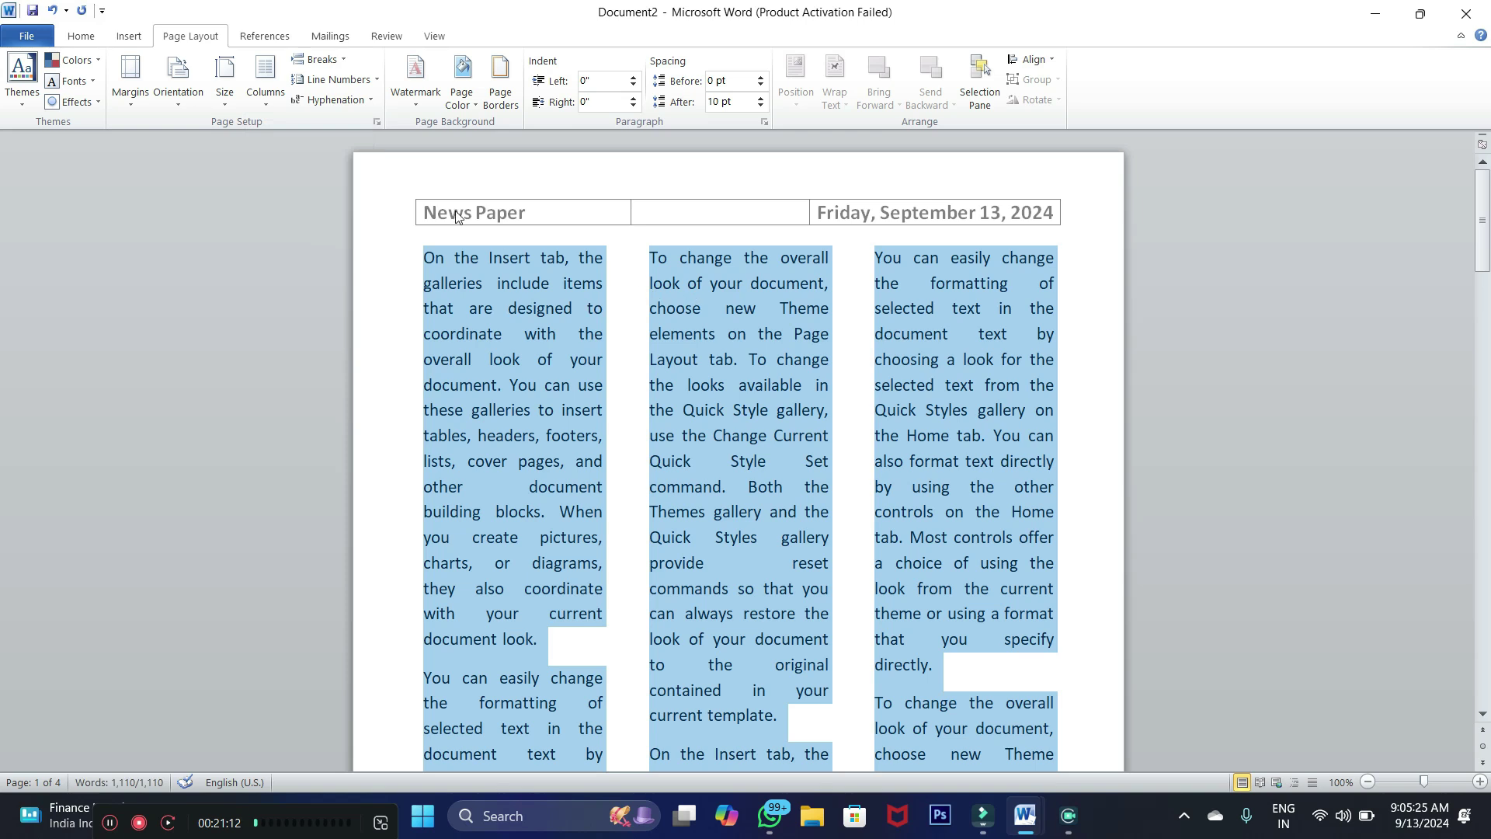
Select all the text and apply the Left column preset, a narrow column beside a wide one
{"action": "left_click", "coordinate": [609, 334]}
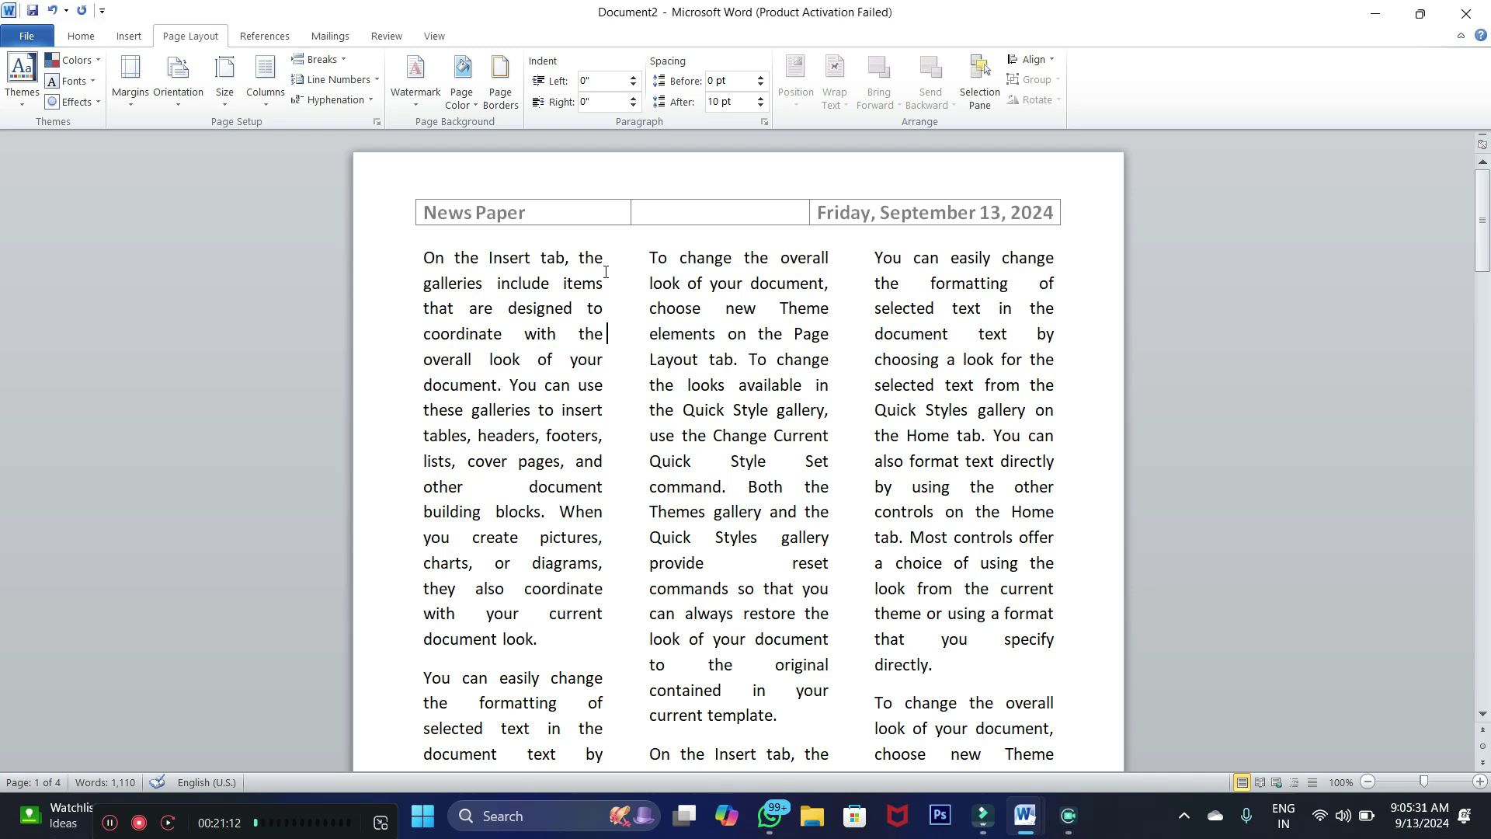
{"action": "left_click", "coordinate": [129, 37]}
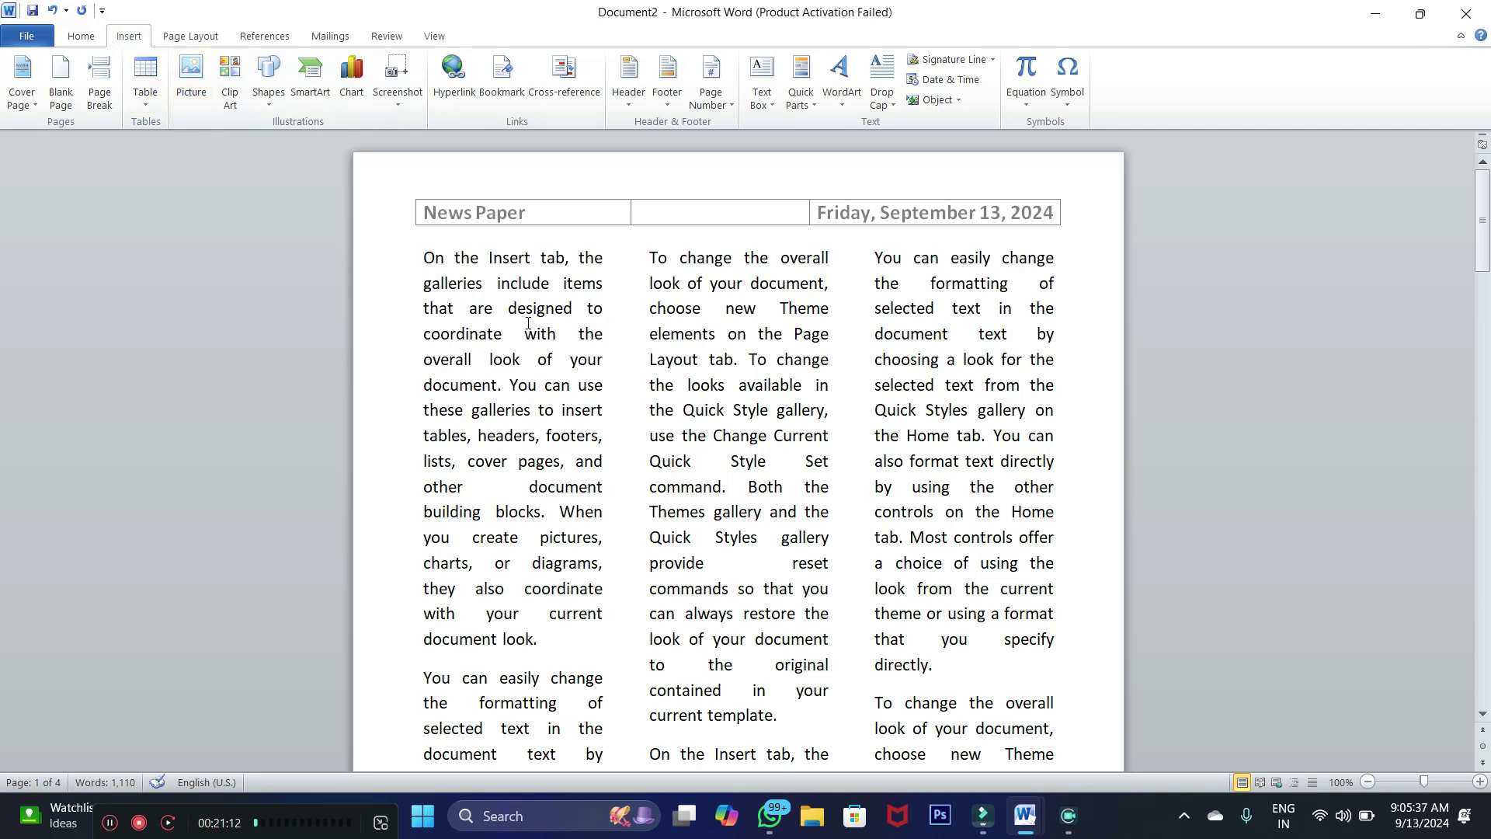
{"action": "left_click", "coordinate": [194, 38]}
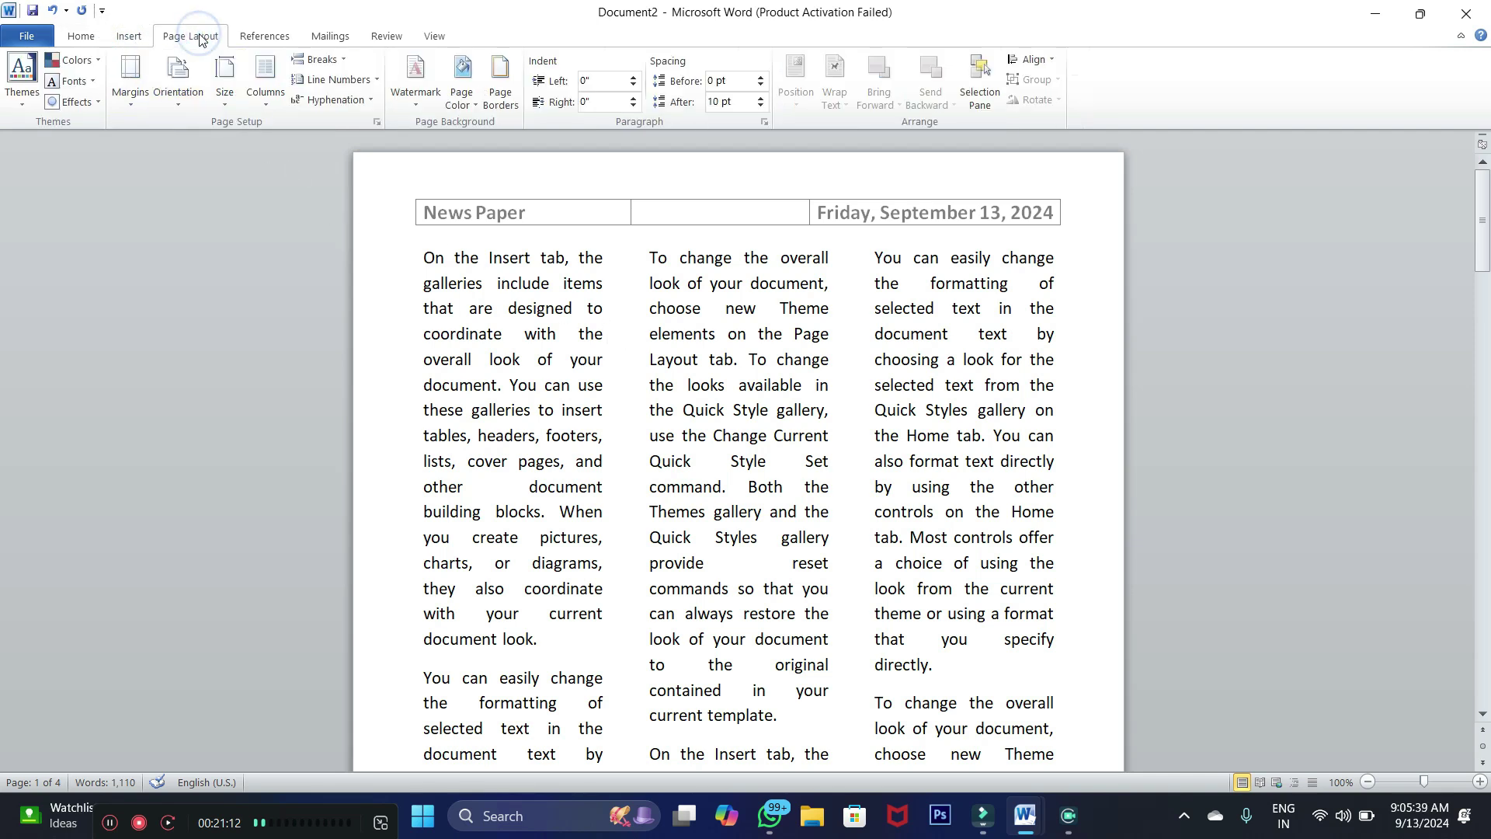
{"action": "left_click", "coordinate": [262, 109]}
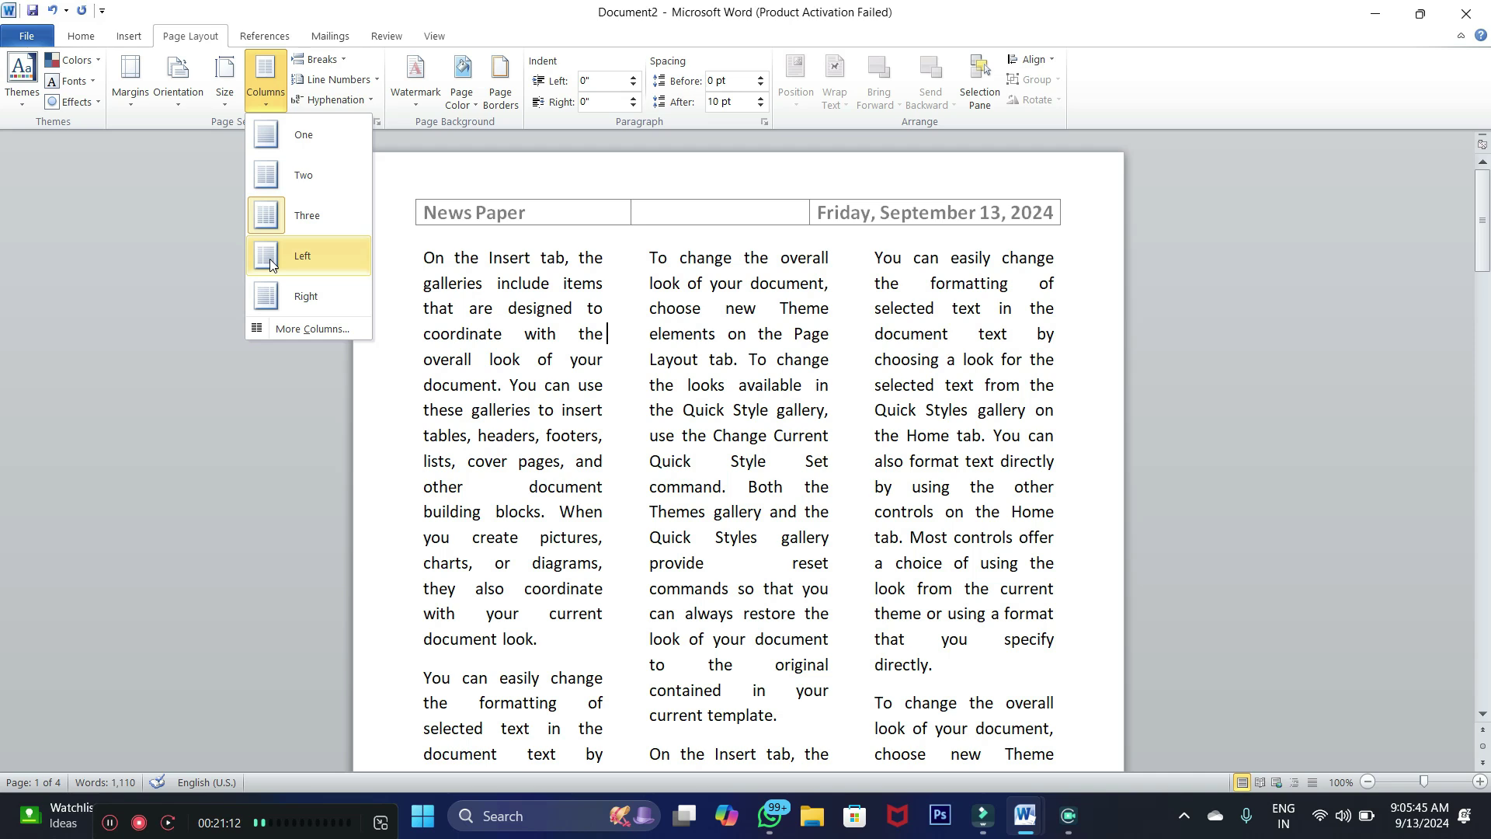
{"action": "left_click", "coordinate": [439, 291]}
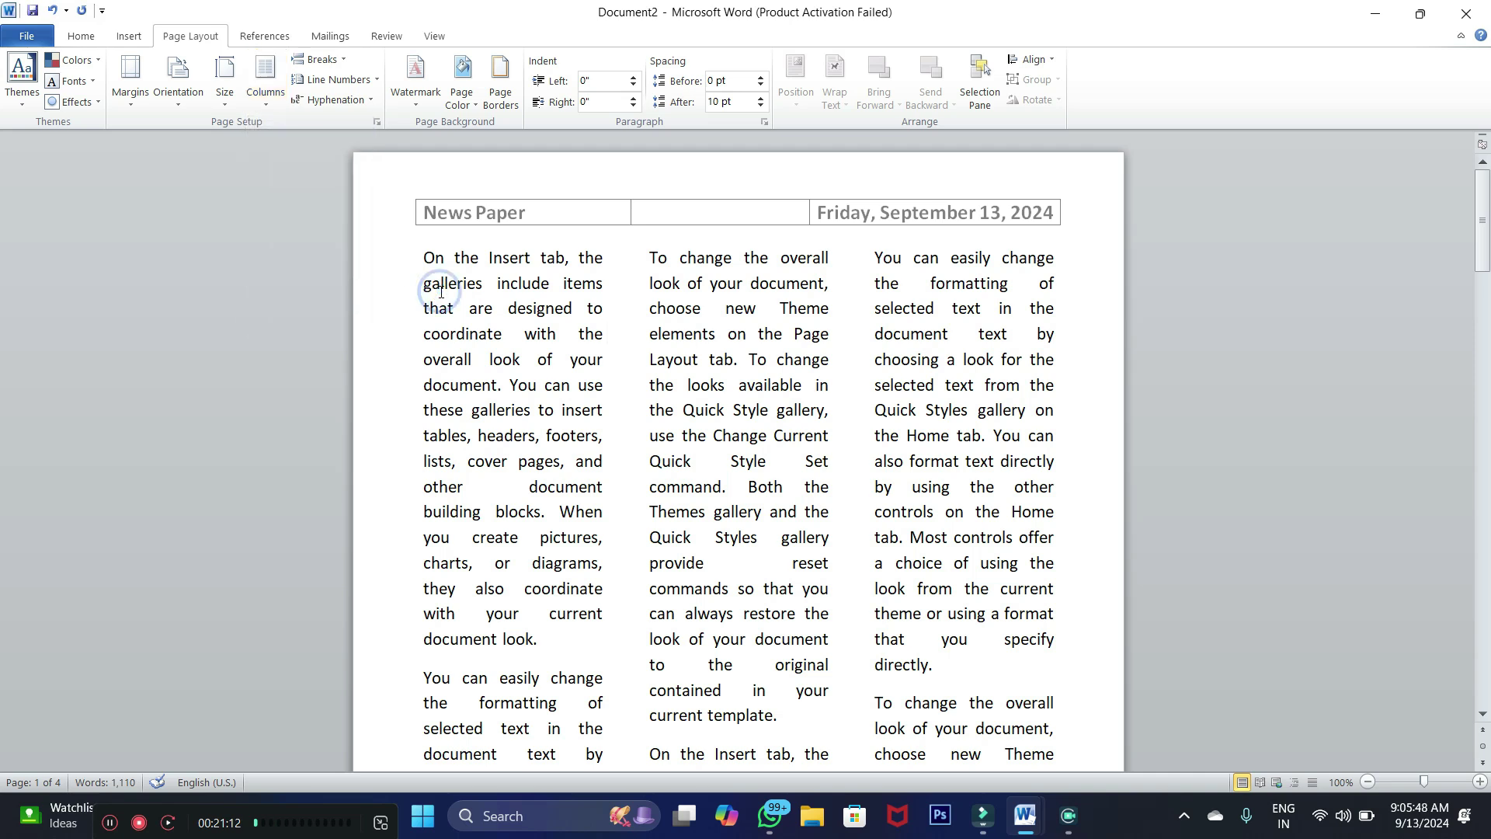
{"action": "key", "text": "ctrl+a"}
{"action": "left_click", "coordinate": [264, 87]}
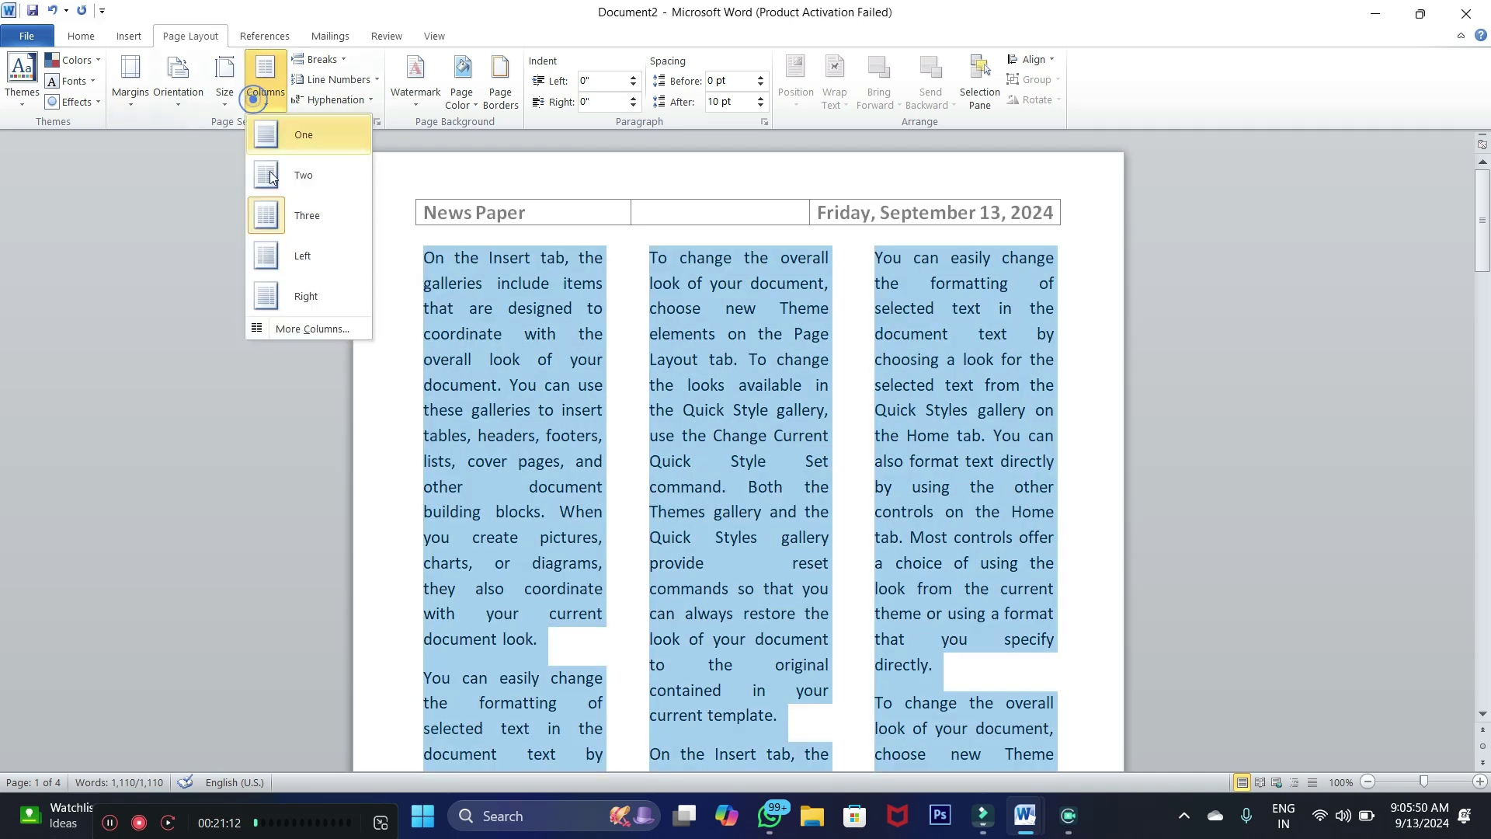
{"action": "left_click", "coordinate": [277, 261]}
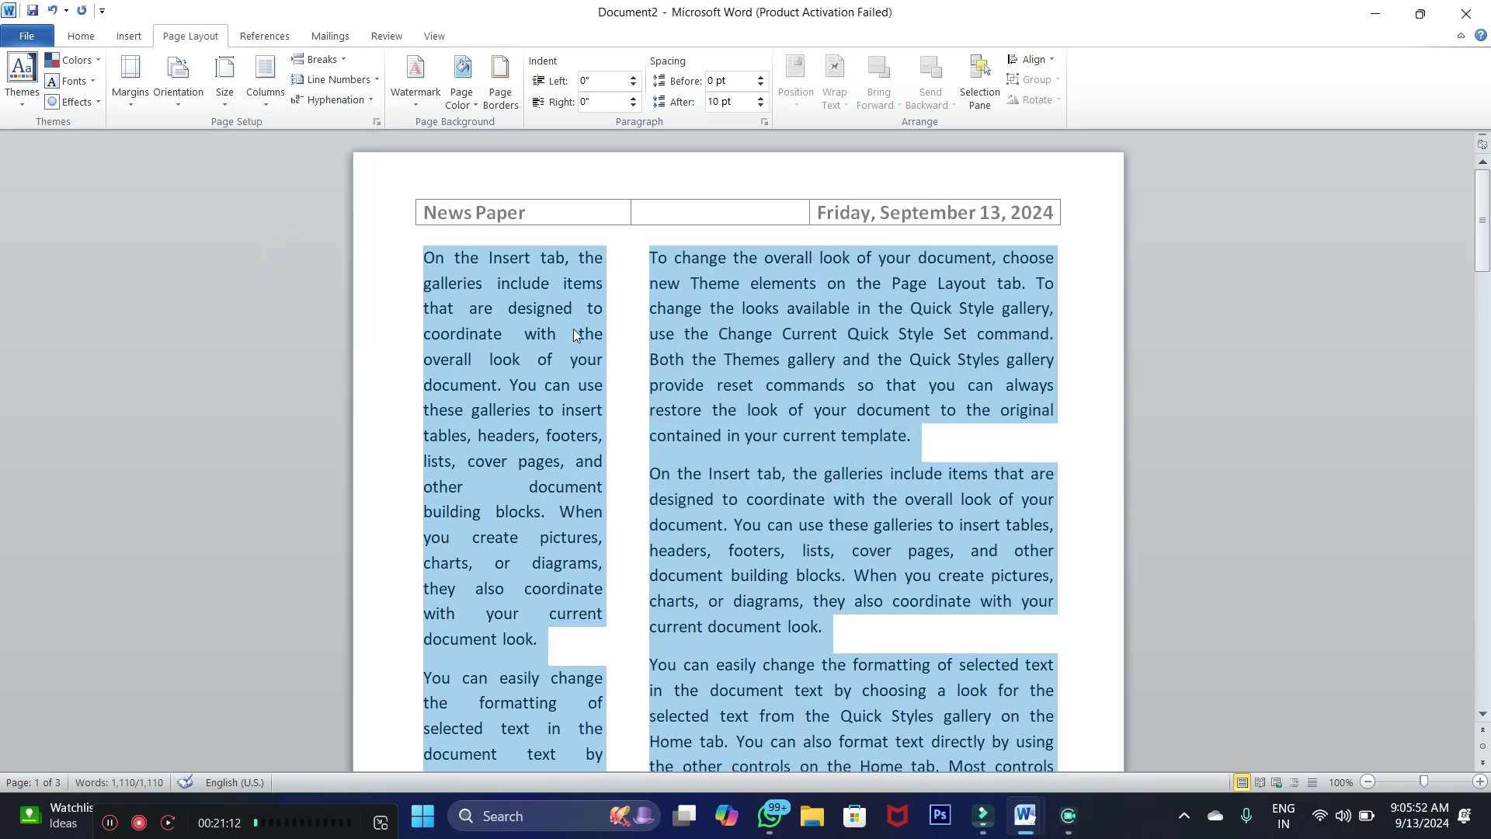
{"action": "left_click", "coordinate": [619, 306]}
Give the left column's first paragraph blue shading
{"action": "left_click_drag", "start_coordinate": [581, 257], "coordinate": [476, 435]}
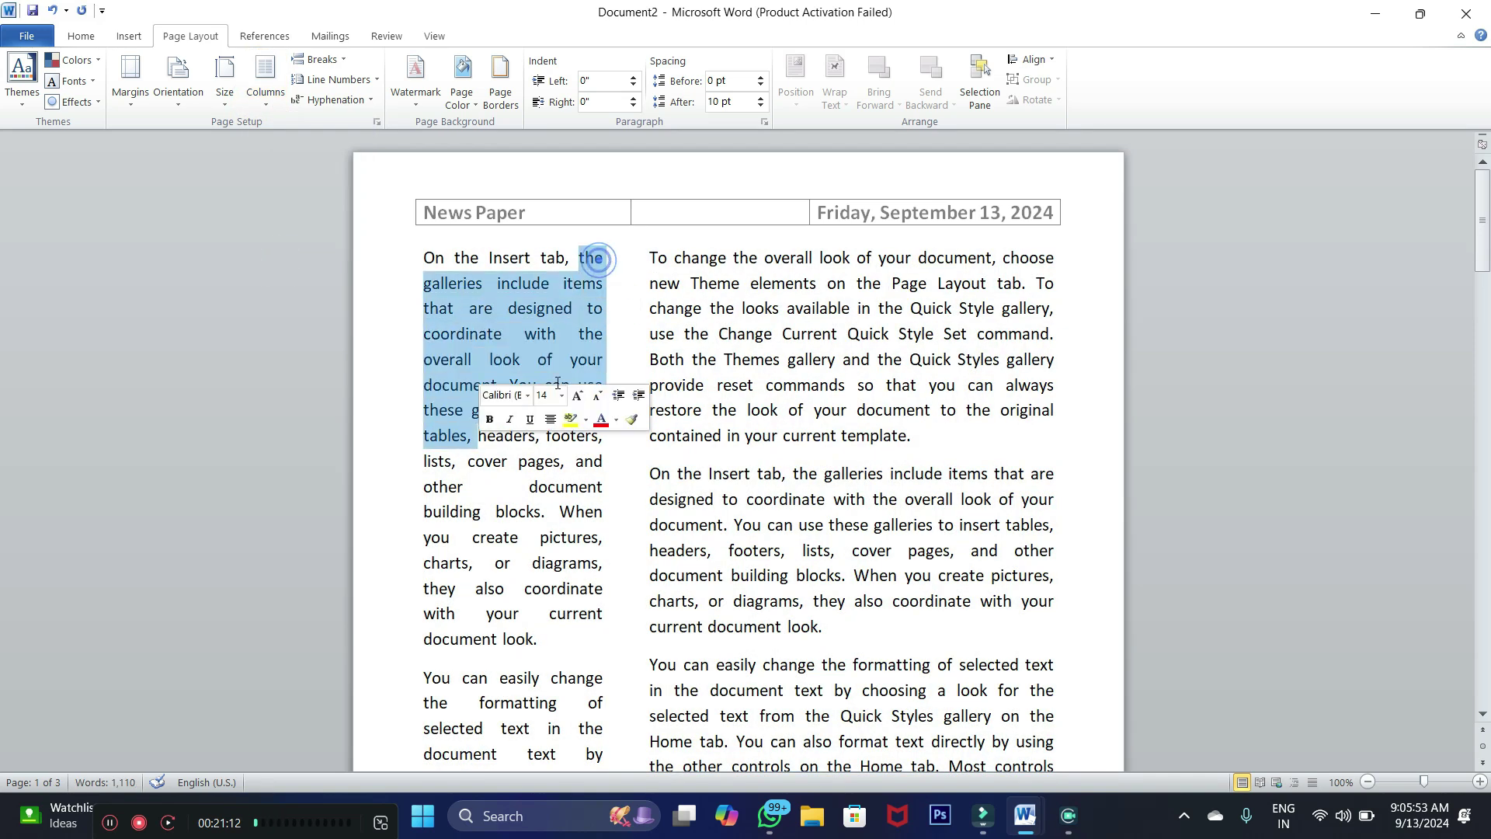
{"action": "left_click_drag", "start_coordinate": [649, 257], "coordinate": [960, 499]}
{"action": "left_click", "coordinate": [600, 262]}
{"action": "left_click_drag", "start_coordinate": [599, 262], "coordinate": [509, 359]}
{"action": "left_click_drag", "start_coordinate": [424, 257], "coordinate": [547, 649]}
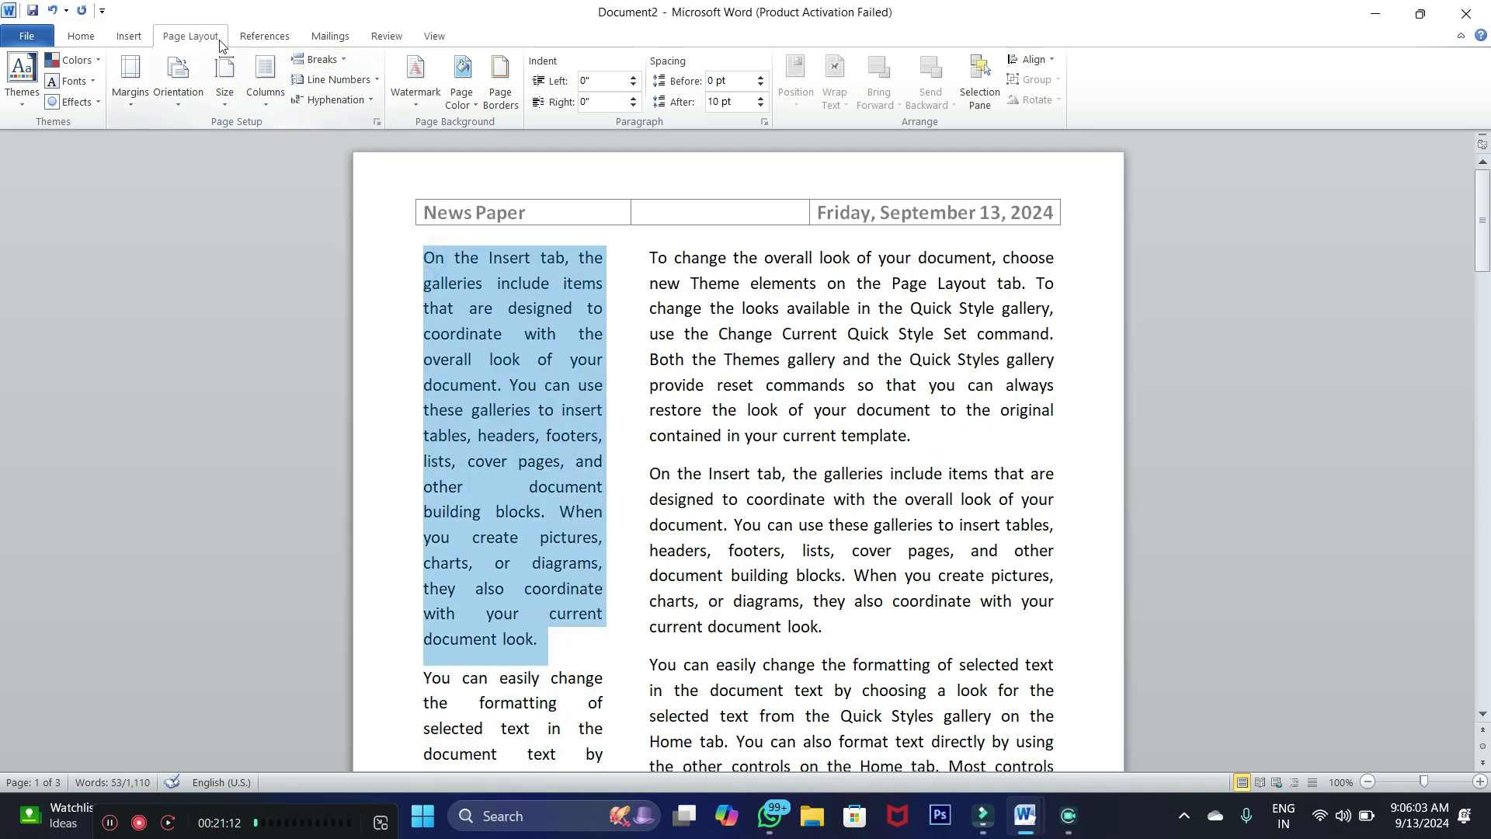
{"action": "left_click", "coordinate": [116, 36]}
{"action": "left_click", "coordinate": [82, 37]}
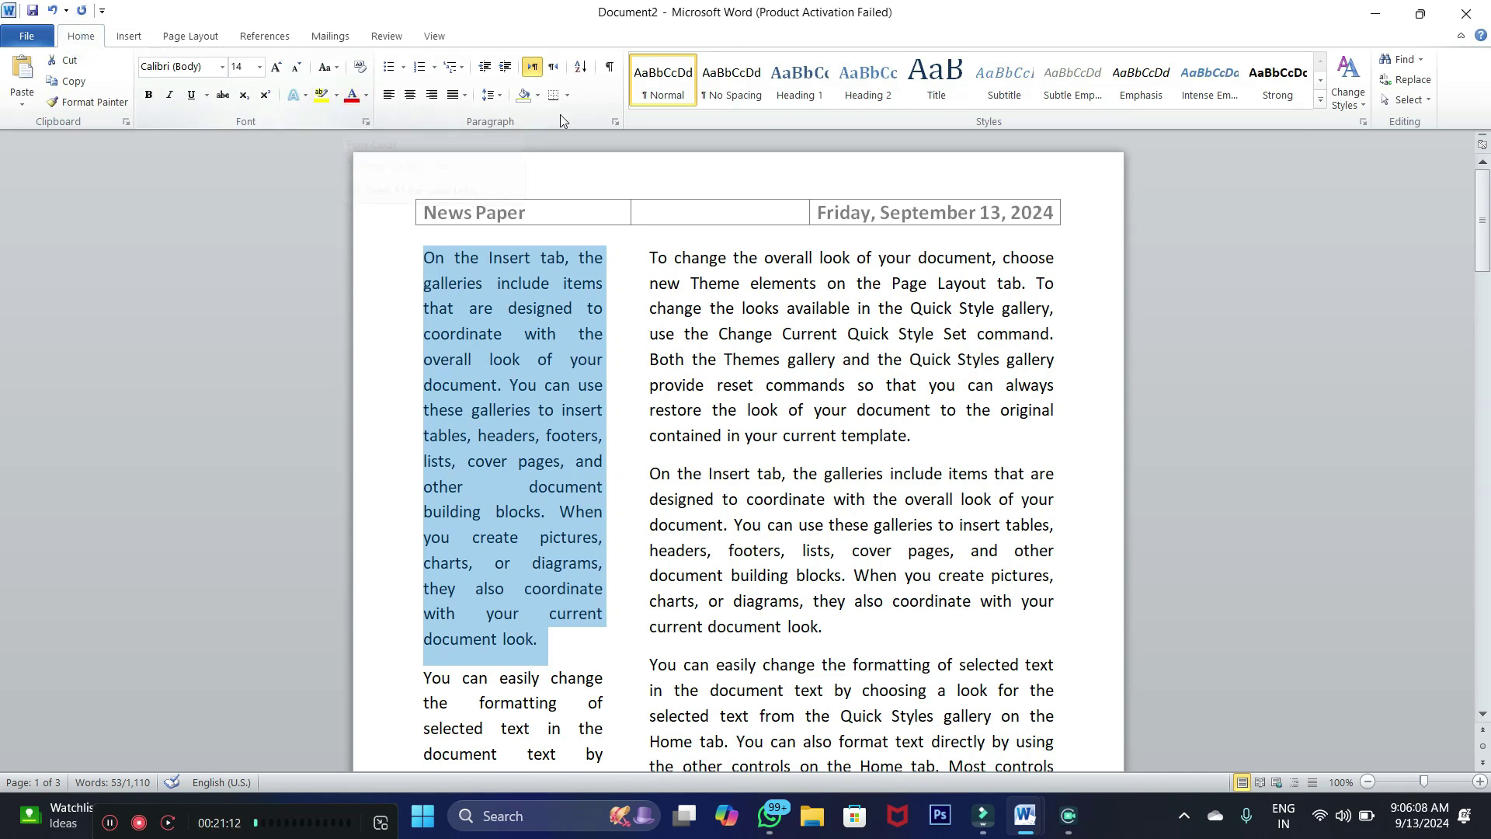
{"action": "left_click", "coordinate": [537, 97]}
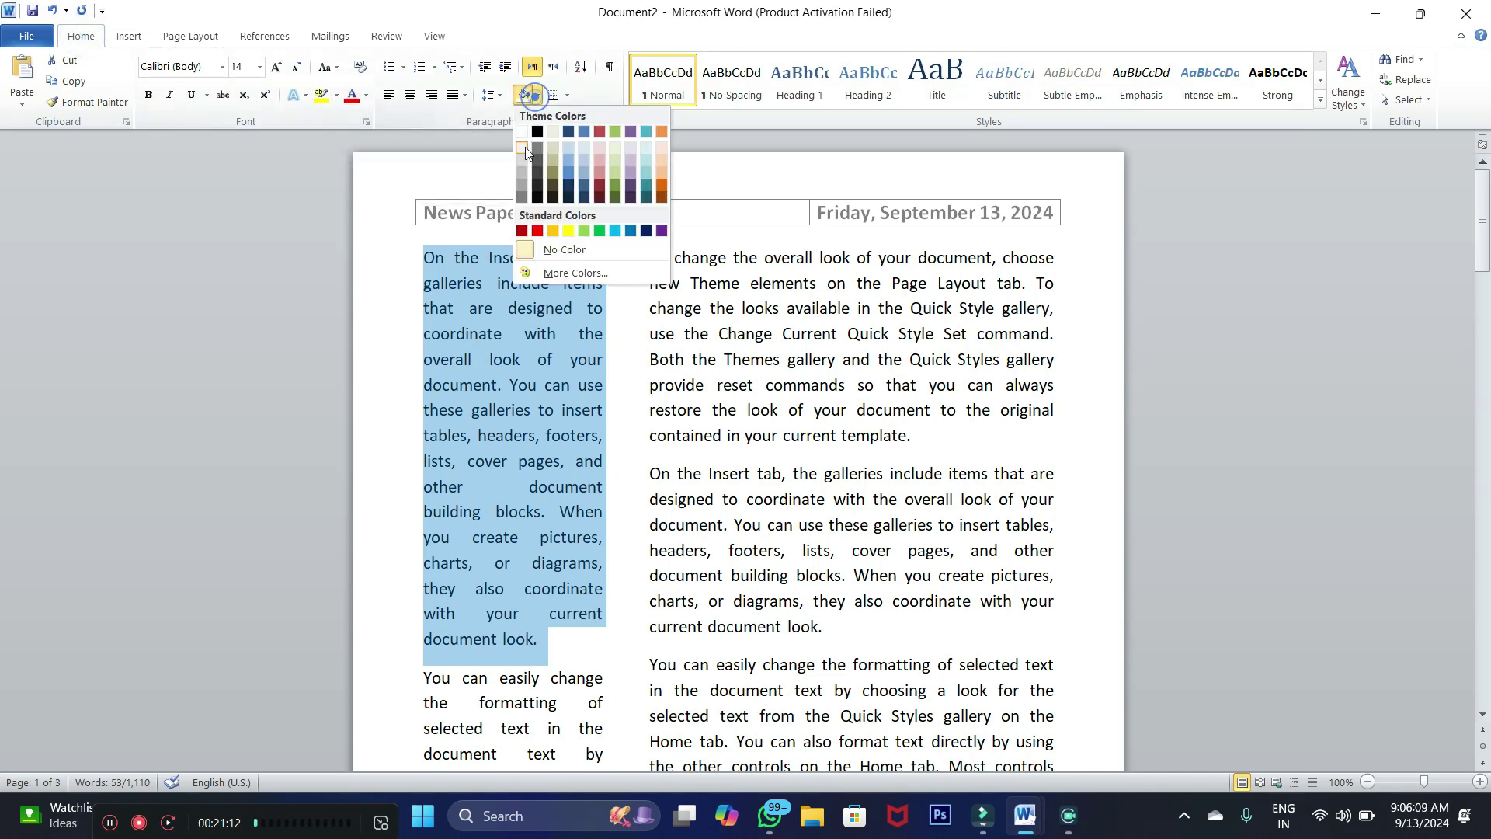
{"action": "left_click", "coordinate": [585, 189]}
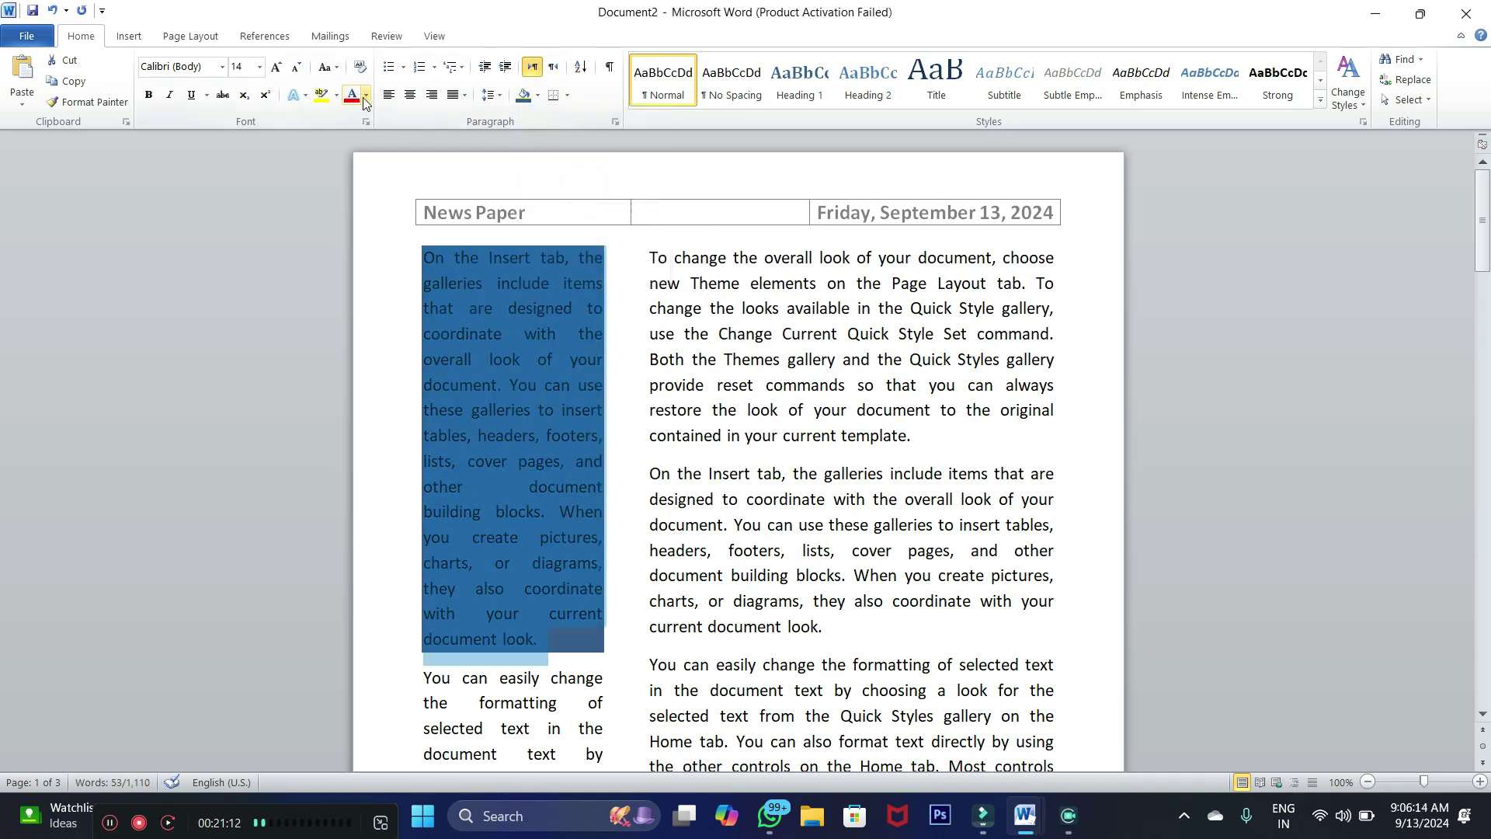
Make the text of the blue-shaded paragraph white
{"action": "left_click", "coordinate": [480, 315]}
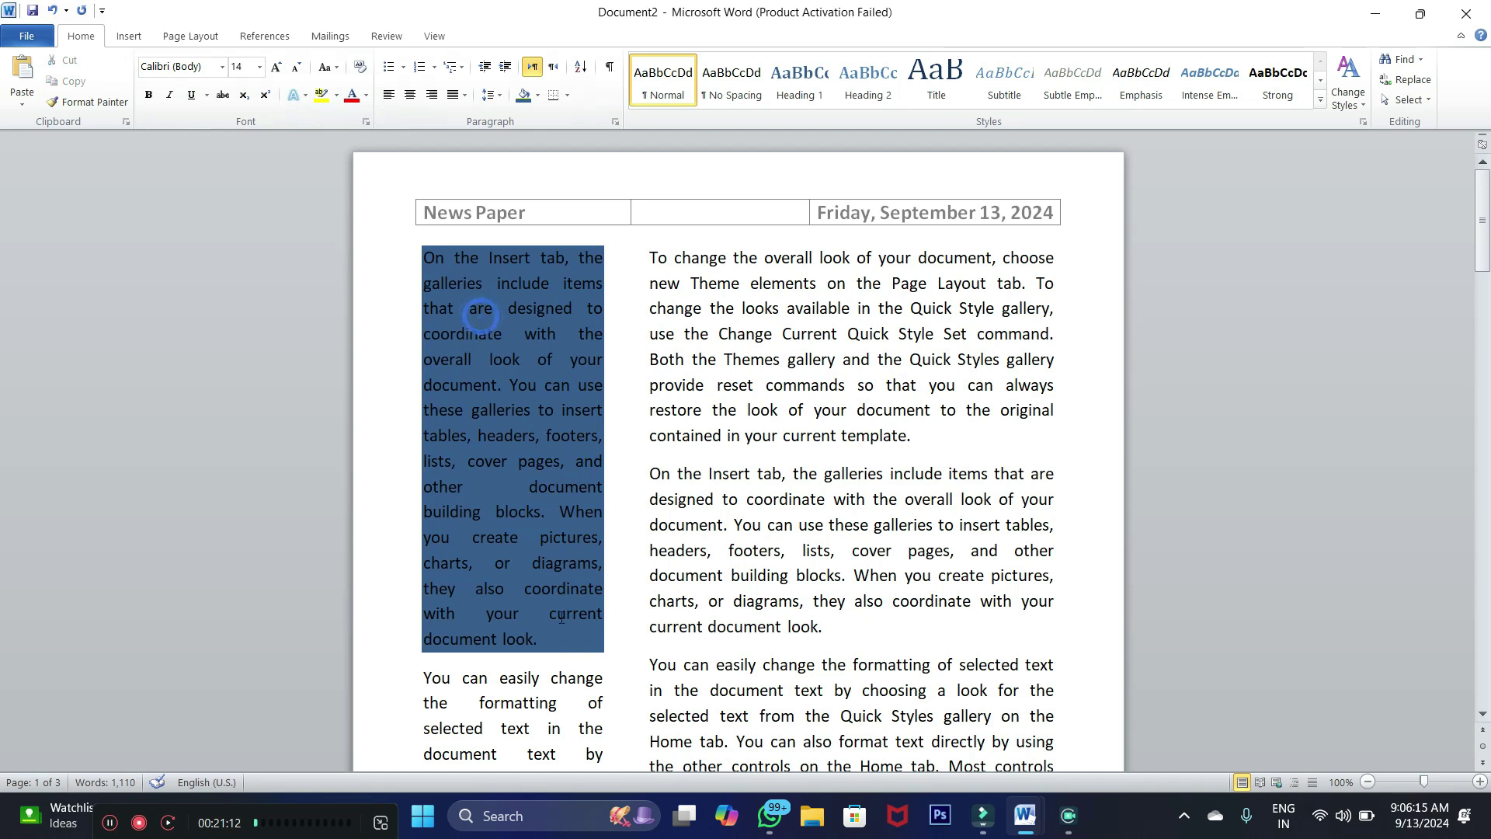
{"action": "mouse_move", "coordinate": [552, 635]}
{"action": "left_mouse_down"}
{"action": "mouse_move", "coordinate": [396, 210]}
{"action": "mouse_move", "coordinate": [358, 163]}
{"action": "left_mouse_up"}
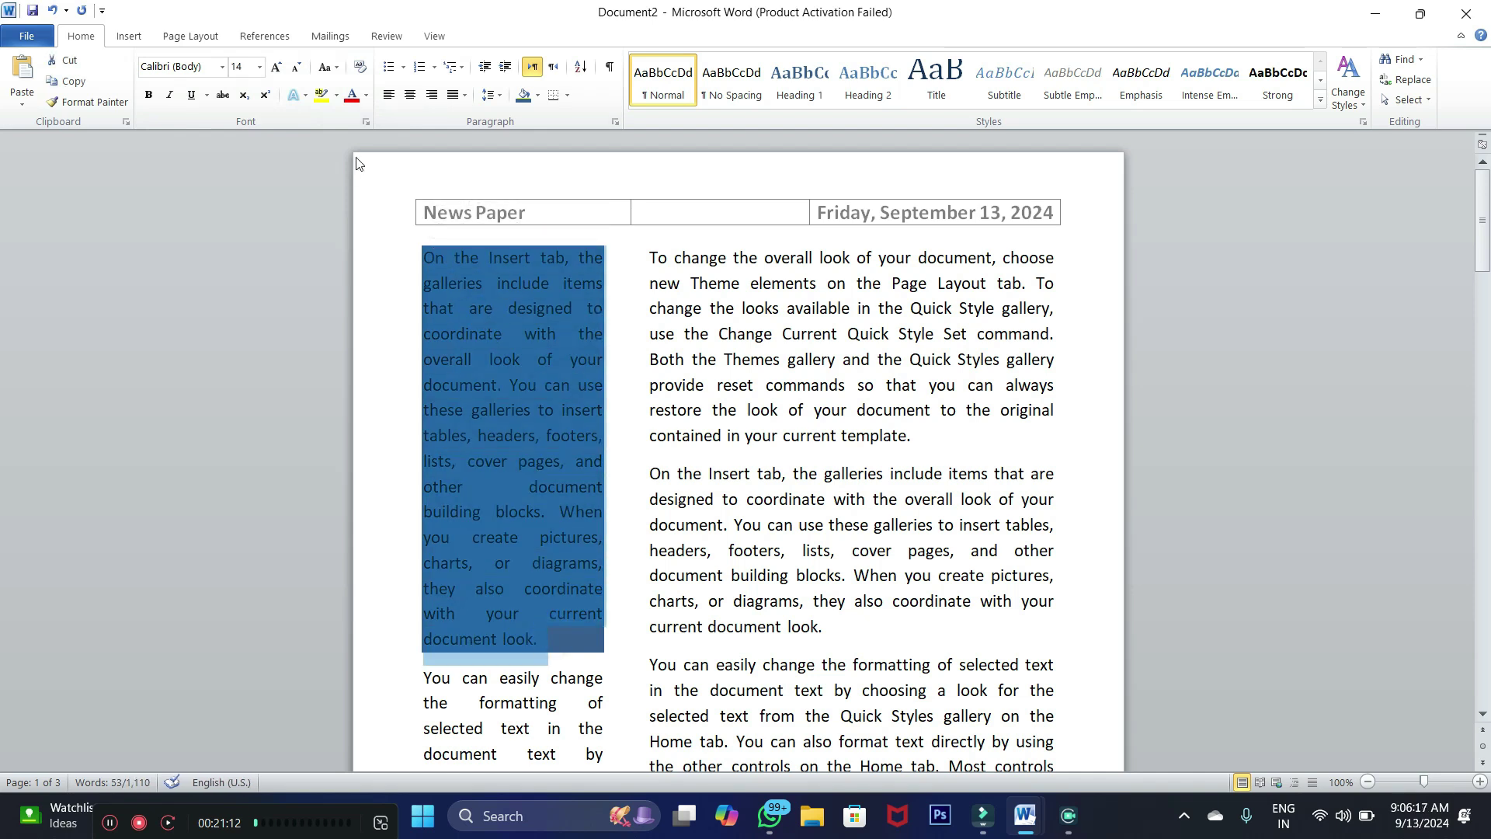
{"action": "left_click", "coordinate": [369, 105]}
{"action": "left_click", "coordinate": [357, 159]}
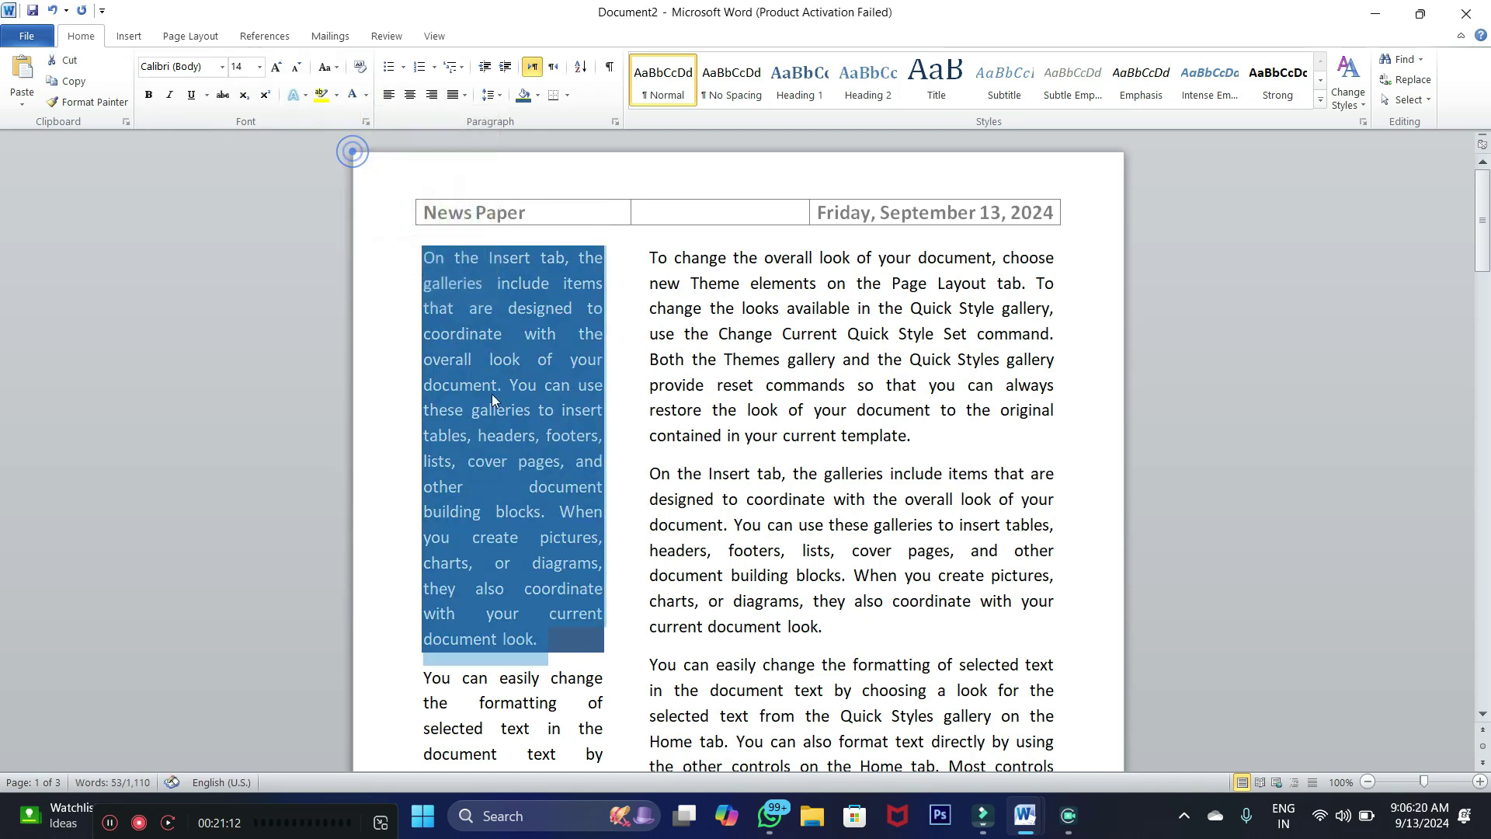
{"action": "left_click", "coordinate": [503, 403]}
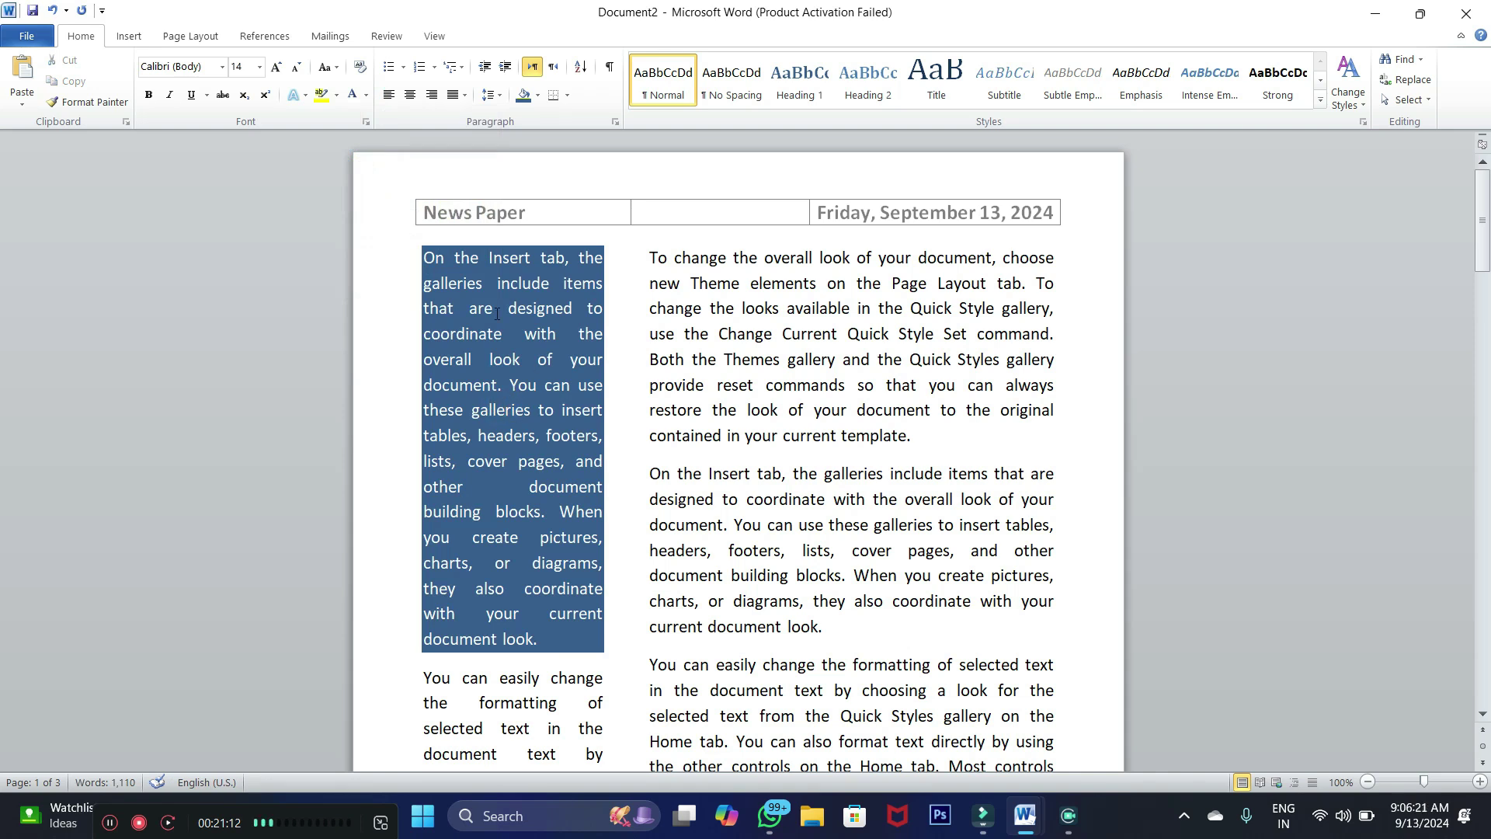
Review the page, then select the right column's first paragraph
{"action": "scroll", "coordinate": [497, 314], "scroll_direction": "down", "scroll_amount": 2}
{"action": "scroll", "coordinate": [550, 407], "scroll_direction": "up", "scroll_amount": 2}
{"action": "scroll", "coordinate": [544, 344], "scroll_direction": "down", "scroll_amount": 6}
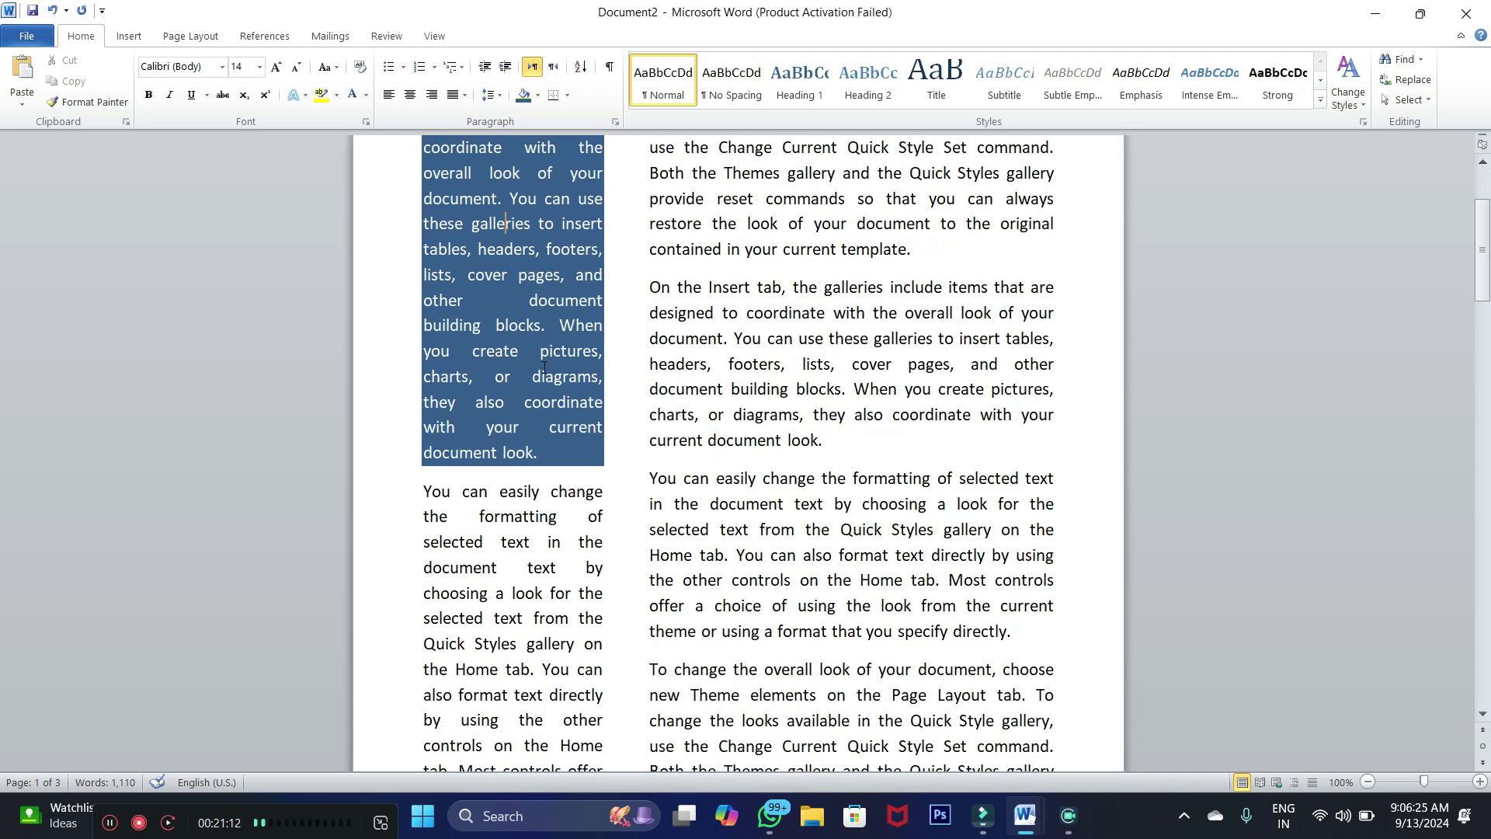
{"action": "scroll", "coordinate": [588, 384], "scroll_direction": "up", "scroll_amount": 2}
{"action": "scroll", "coordinate": [699, 306], "scroll_direction": "up", "scroll_amount": 4}
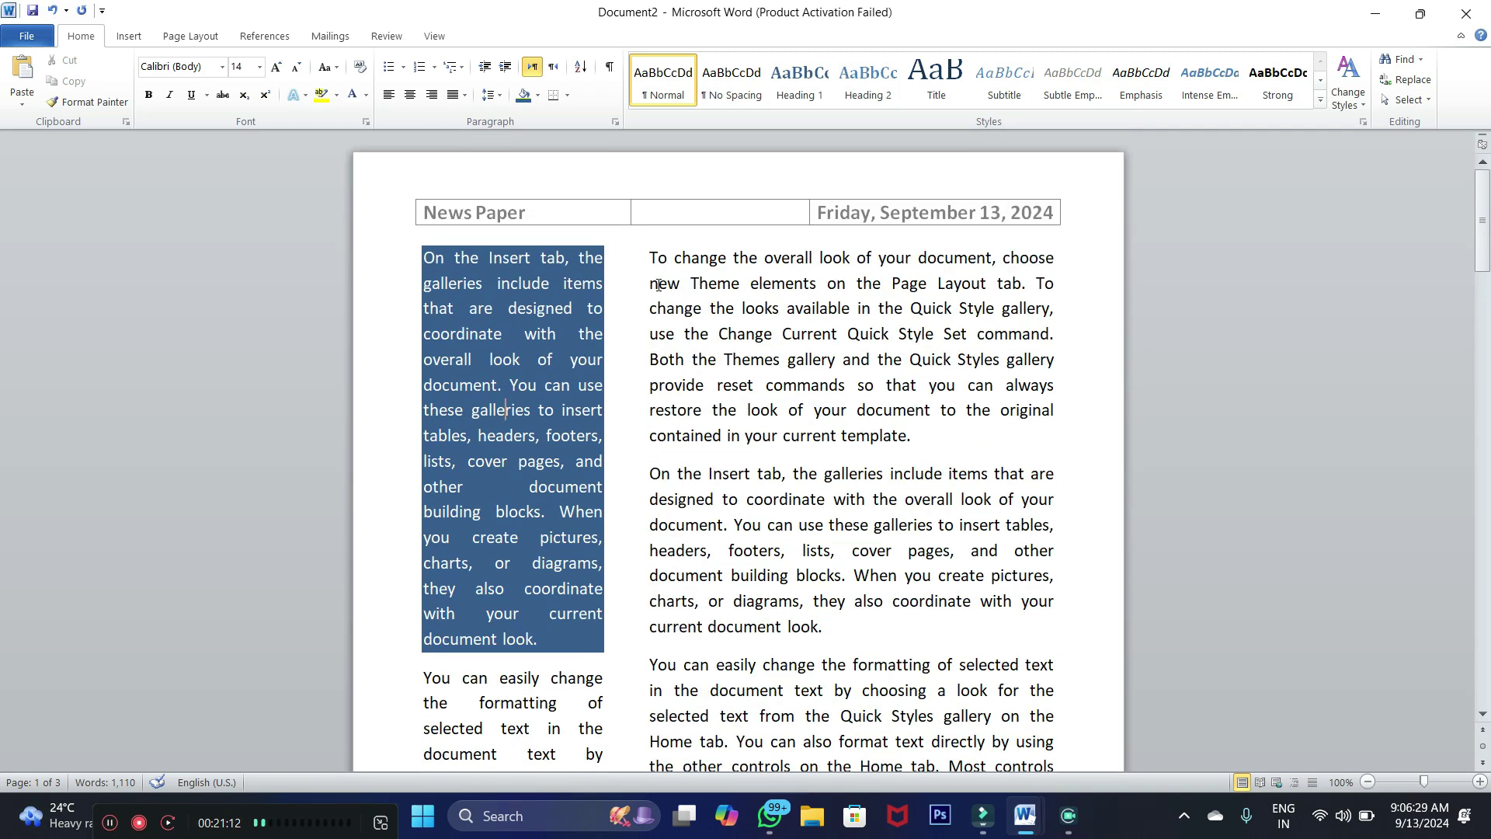
{"action": "left_click_drag", "start_coordinate": [655, 256], "coordinate": [905, 436]}
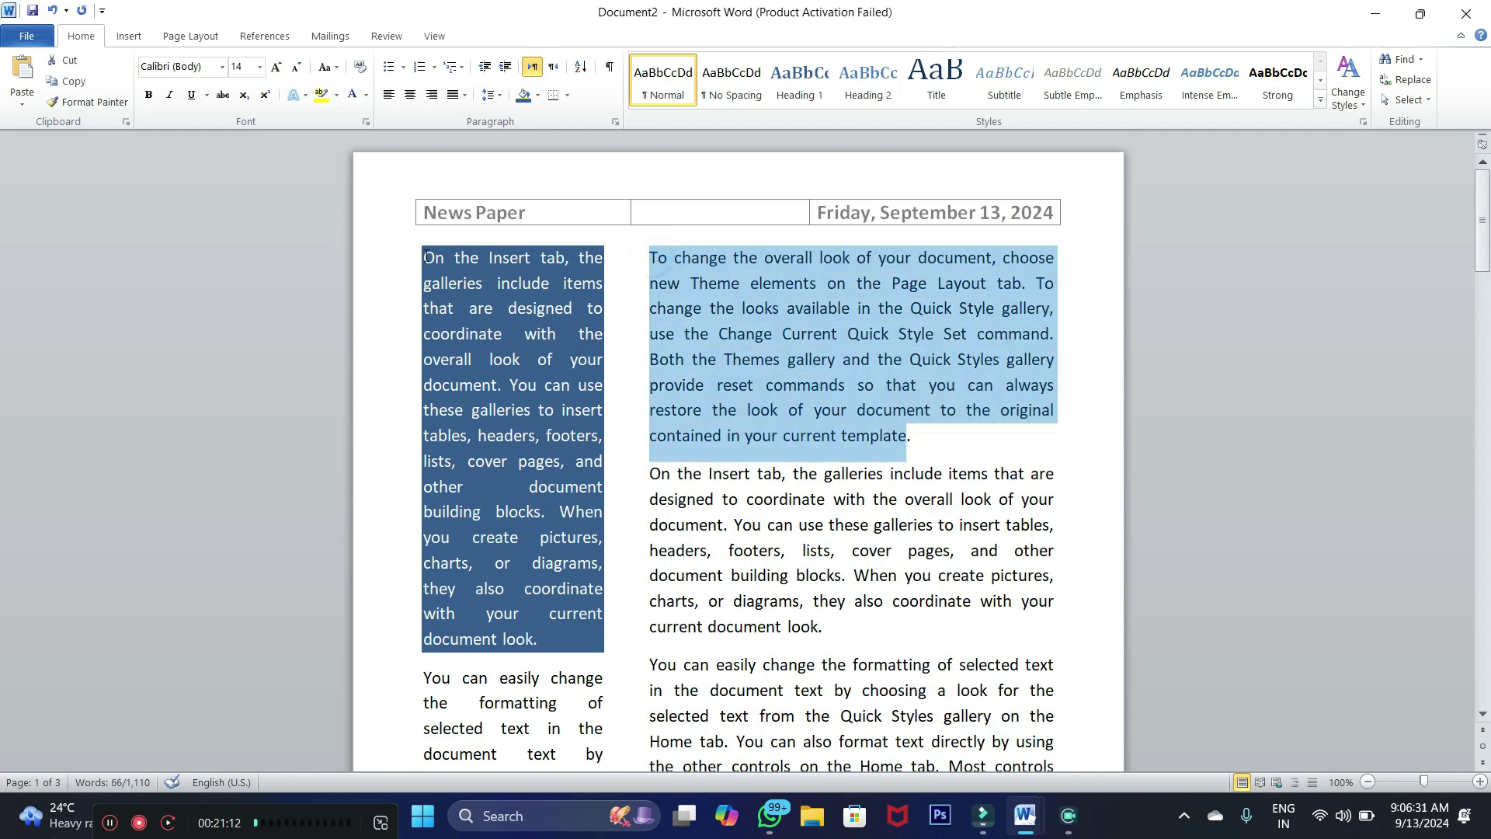
Inspect the More Columns settings (2 columns) without changing anything, then reopen the Columns list
{"action": "left_click", "coordinate": [538, 95]}
{"action": "left_click", "coordinate": [538, 97]}
{"action": "left_click", "coordinate": [186, 36]}
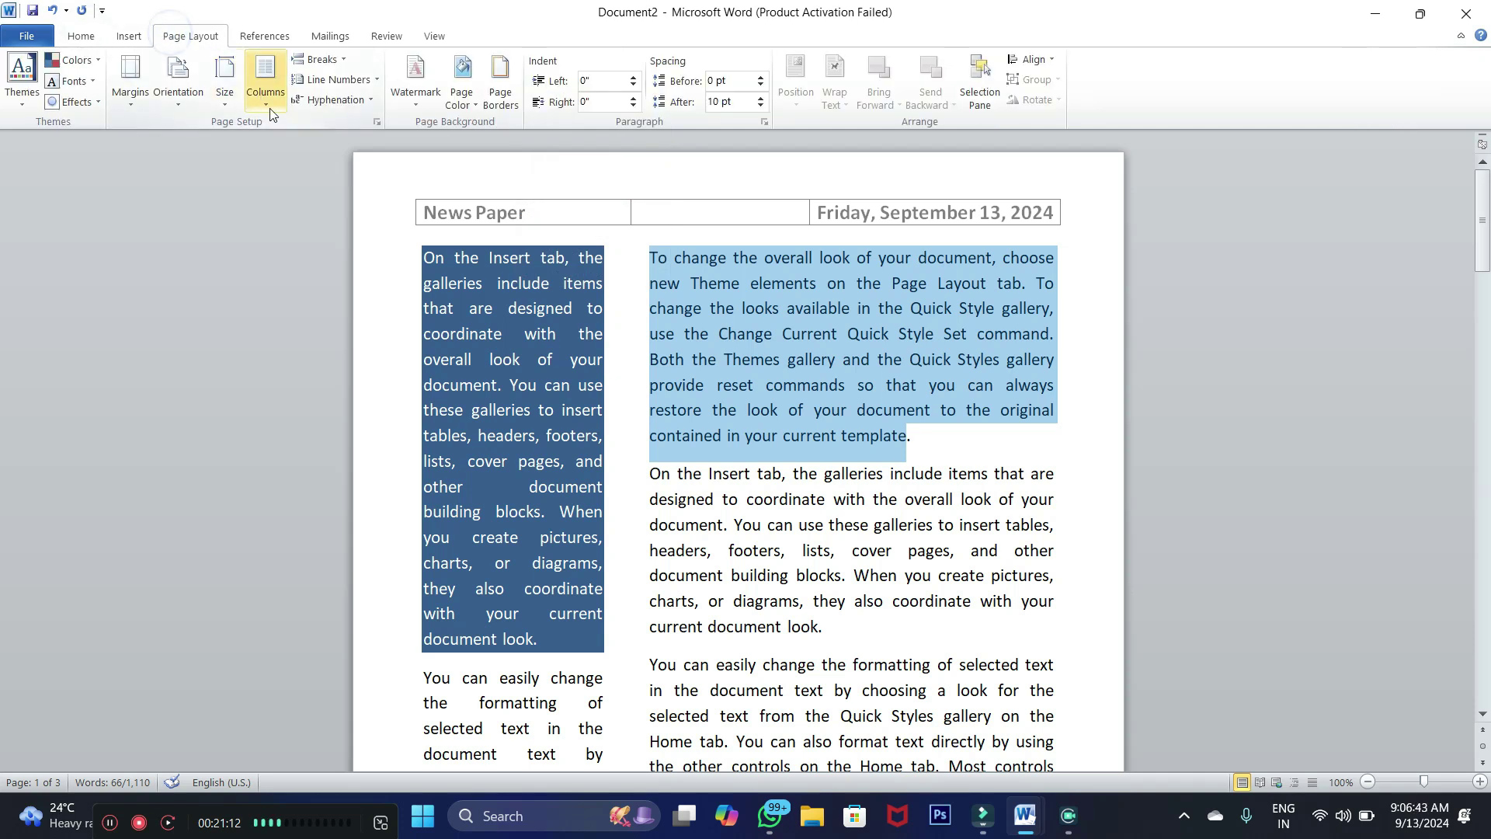
{"action": "left_click", "coordinate": [271, 106]}
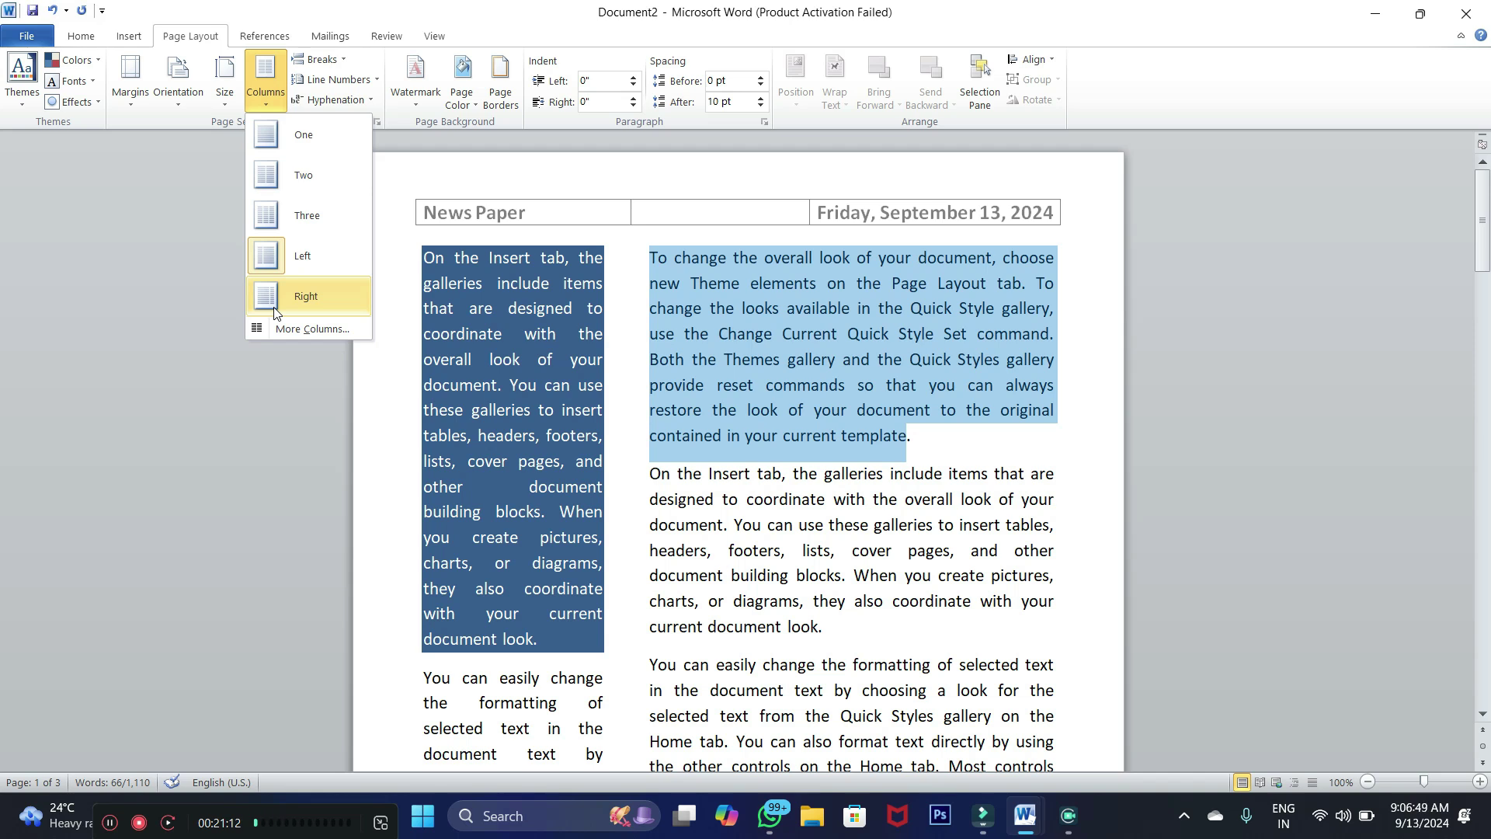
{"action": "left_click", "coordinate": [294, 330]}
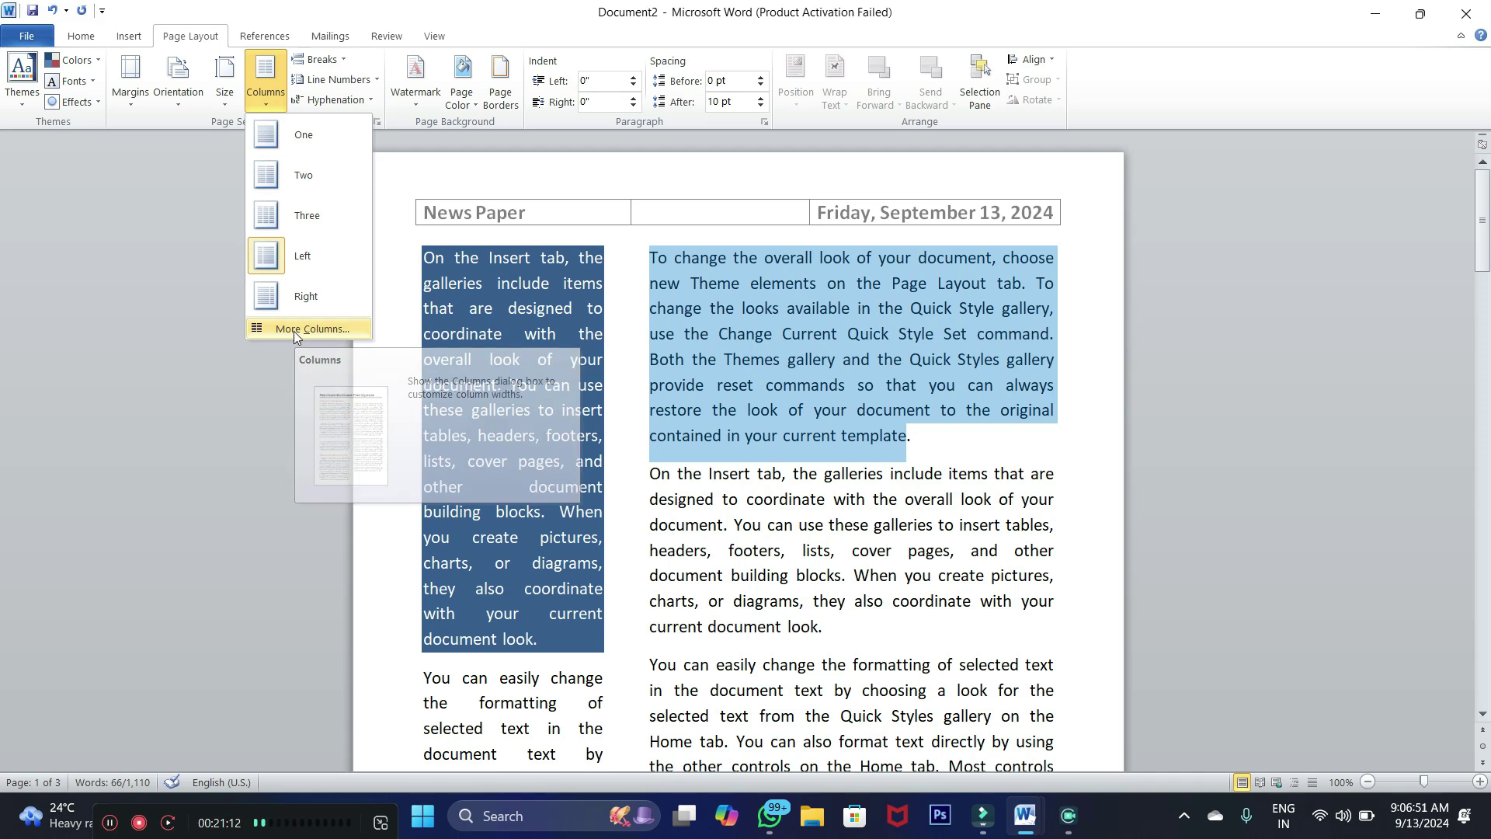
{"action": "left_click_drag", "start_coordinate": [697, 224], "coordinate": [850, 169]}
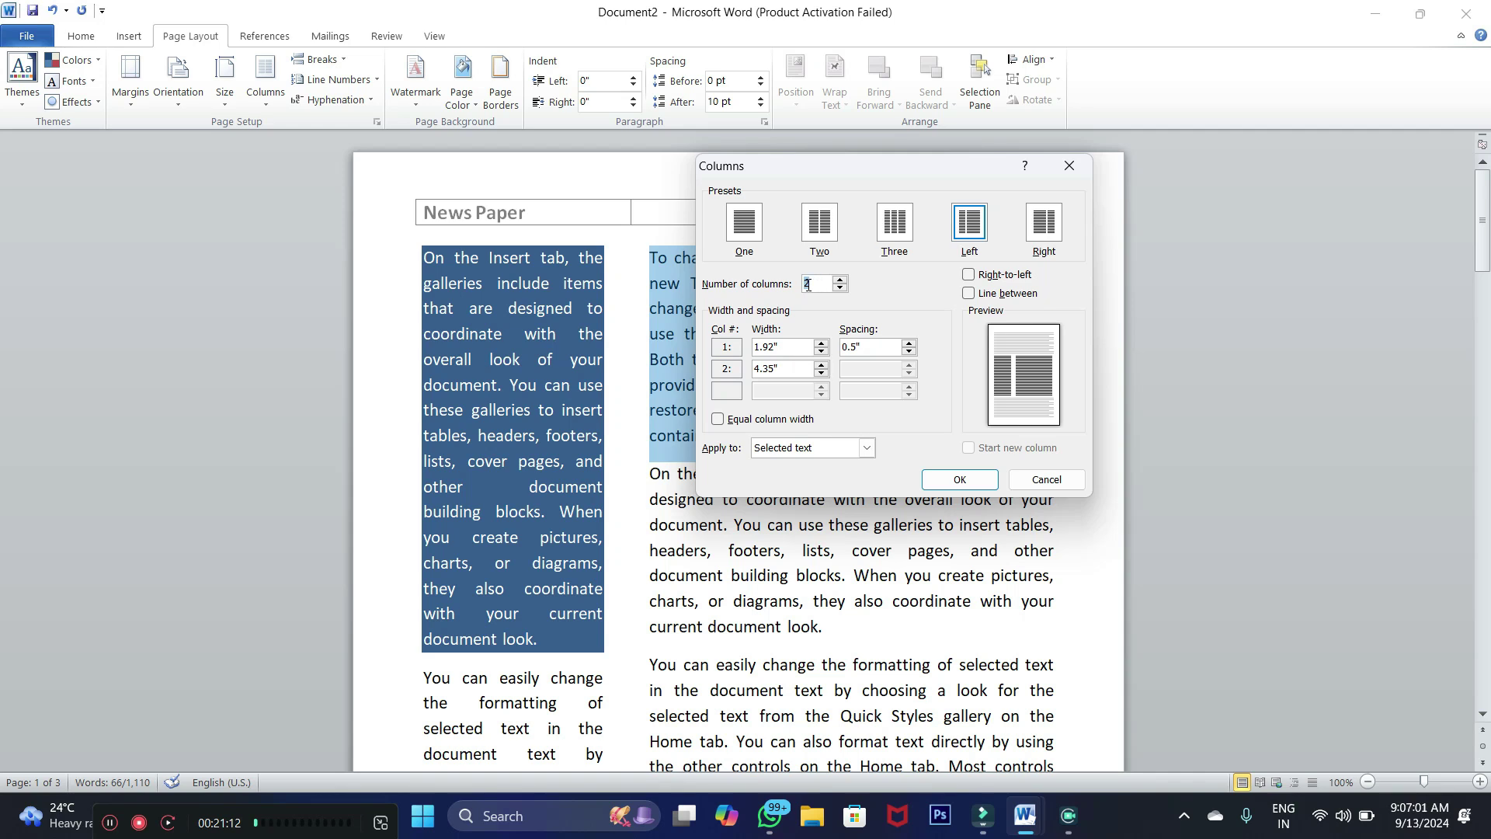
{"action": "double_click", "coordinate": [816, 286]}
{"action": "left_click", "coordinate": [1069, 166]}
{"action": "left_click", "coordinate": [266, 77]}
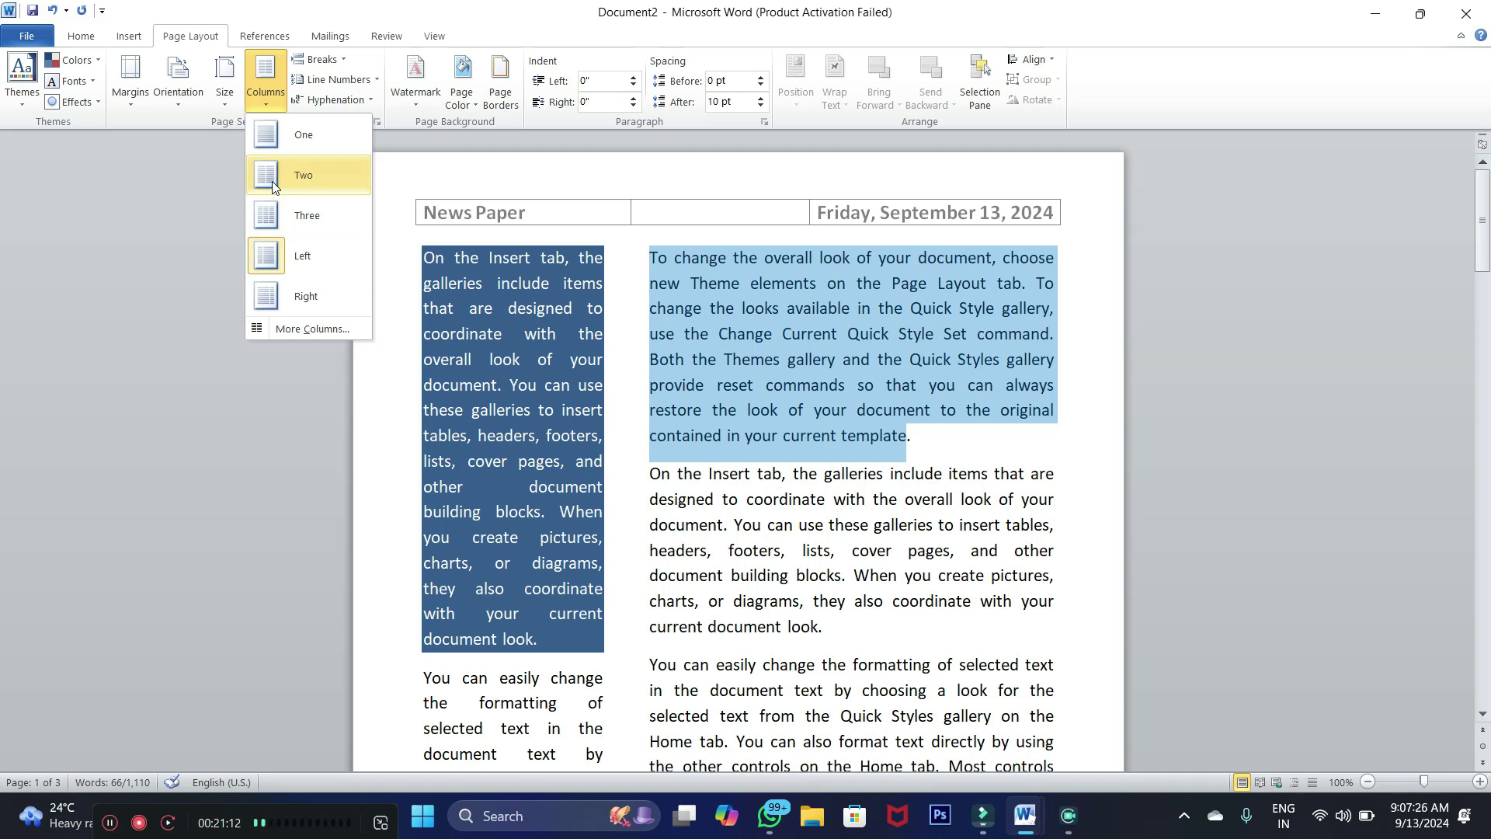
Apply two columns, then reselect the text and reflow it into three columns
{"action": "left_click", "coordinate": [272, 180]}
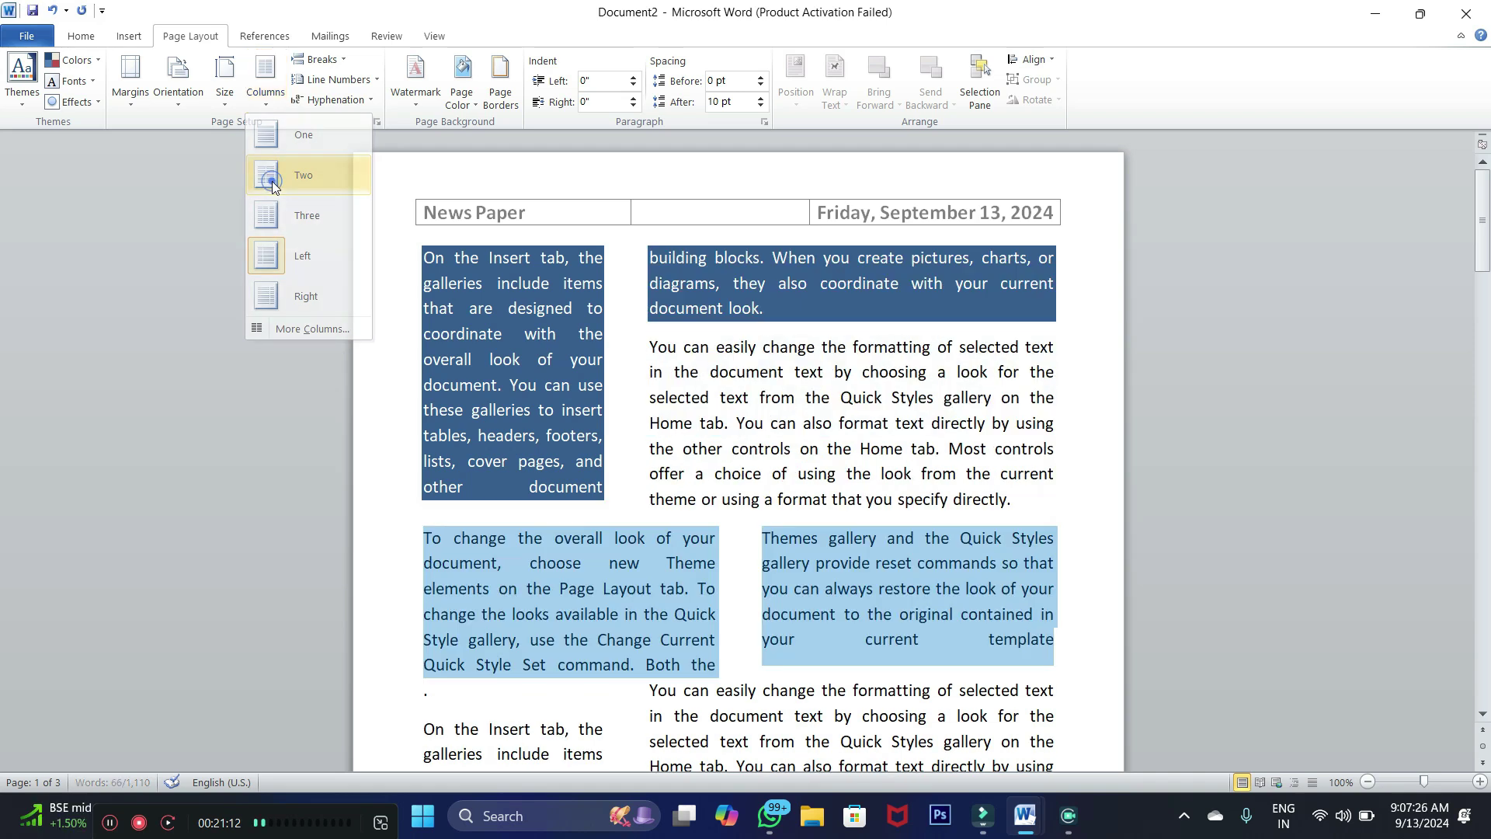
{"action": "left_click", "coordinate": [538, 396]}
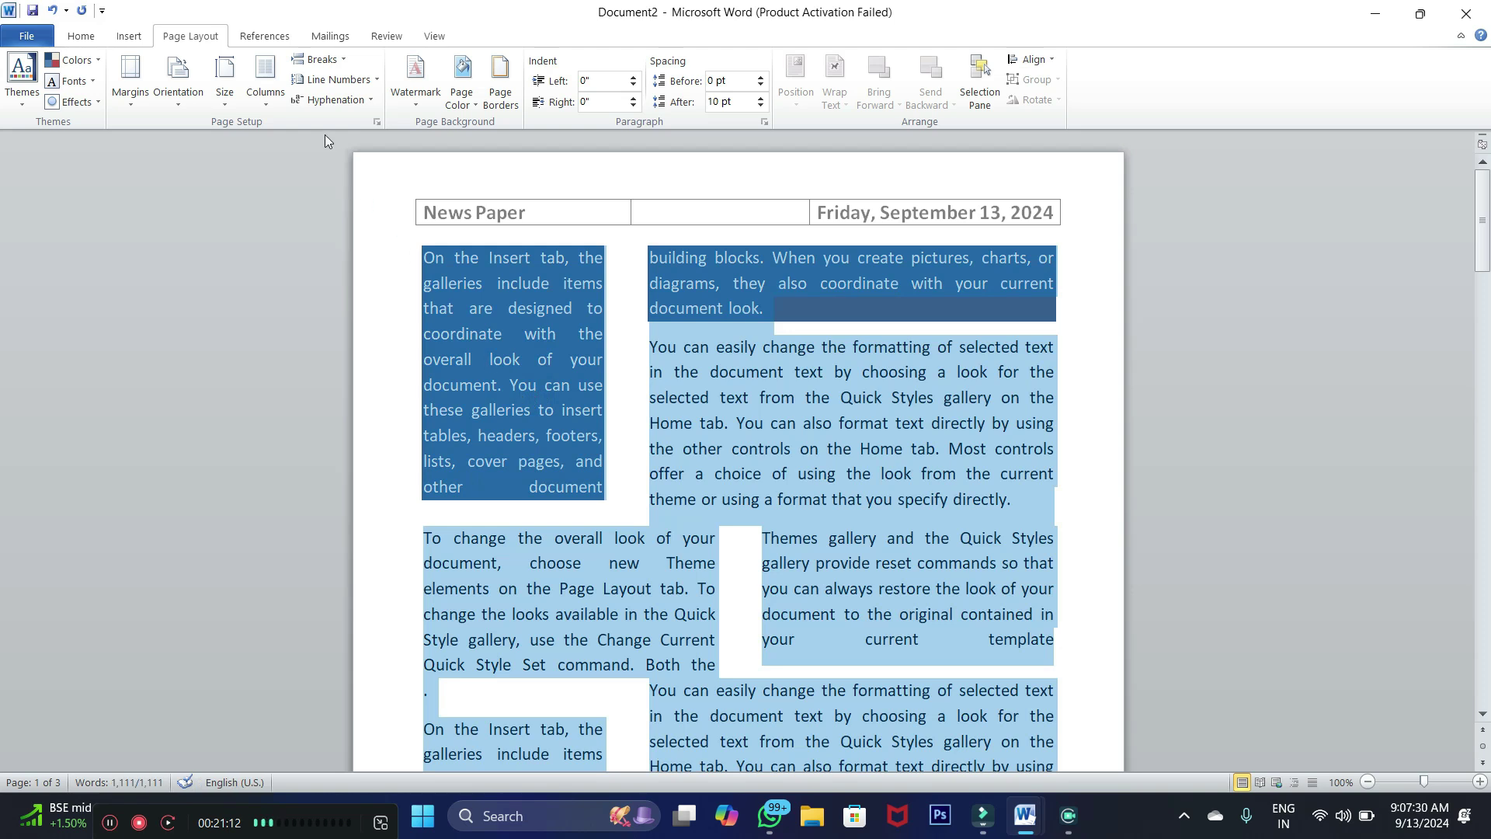
{"action": "left_click", "coordinate": [265, 89]}
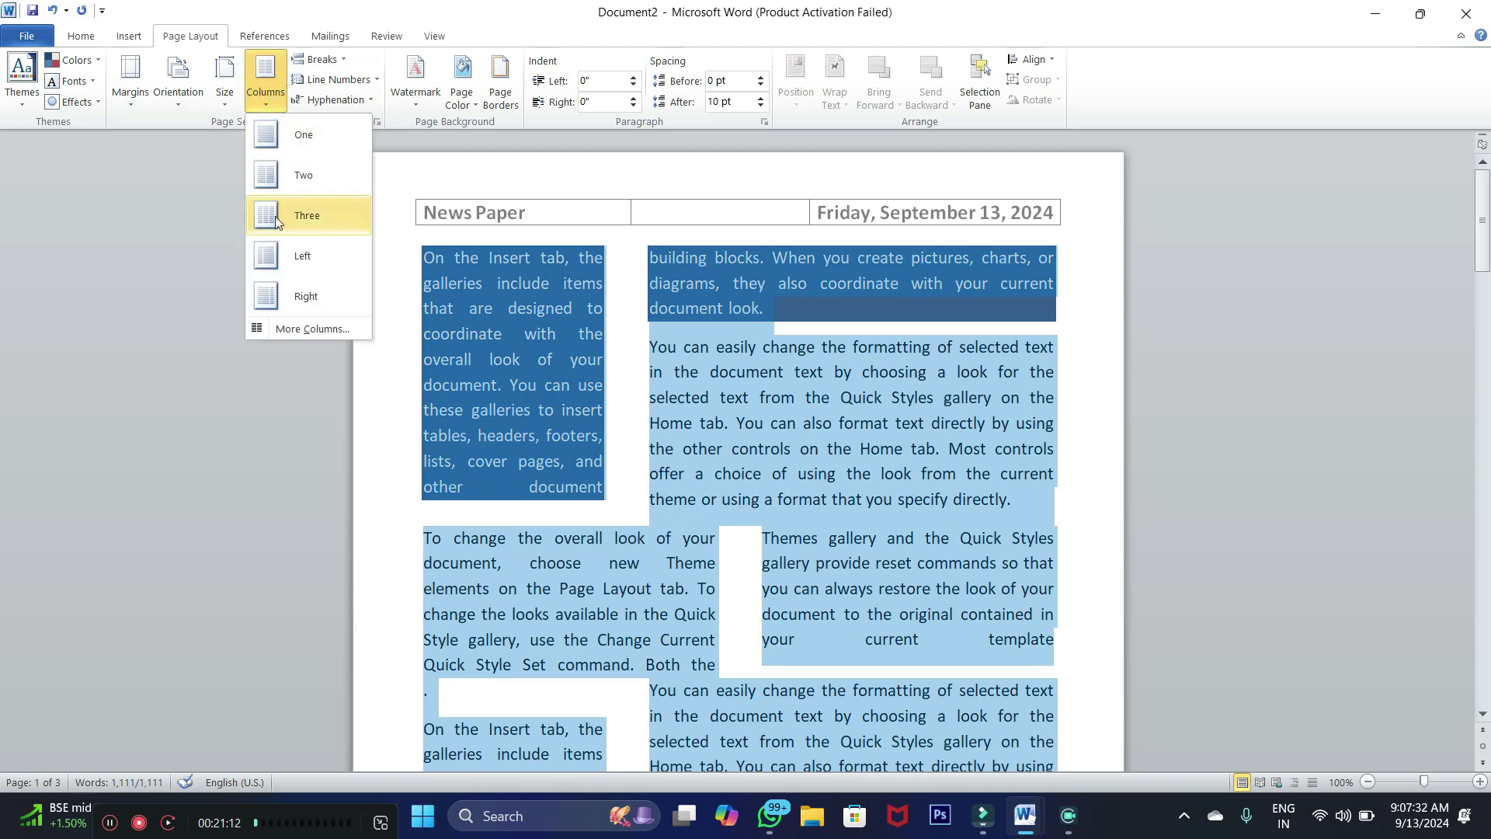
{"action": "left_click", "coordinate": [277, 216]}
{"action": "left_click", "coordinate": [610, 525]}
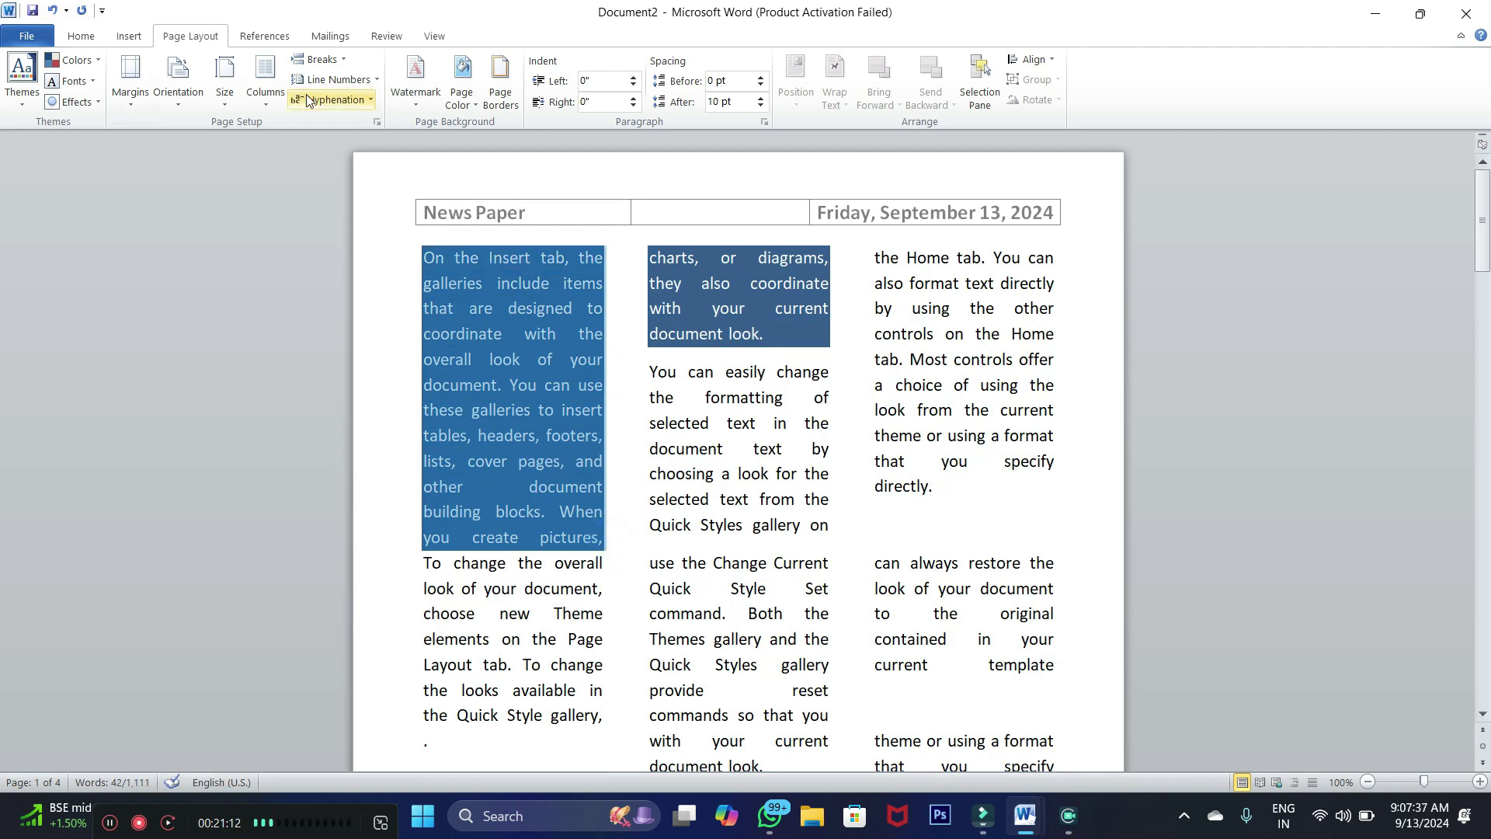
{"action": "left_click", "coordinate": [93, 36]}
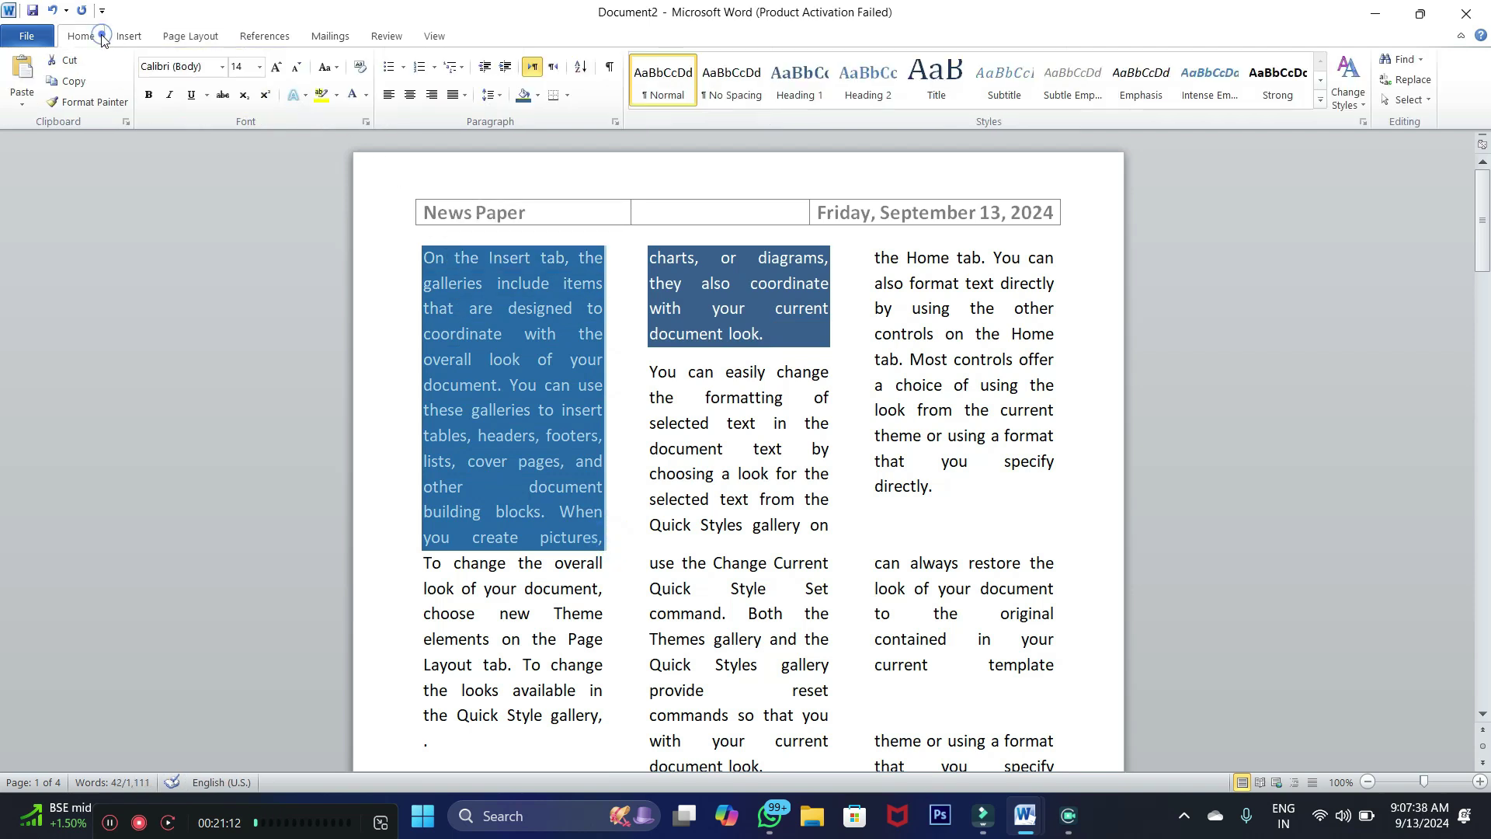
{"action": "left_click", "coordinate": [537, 95]}
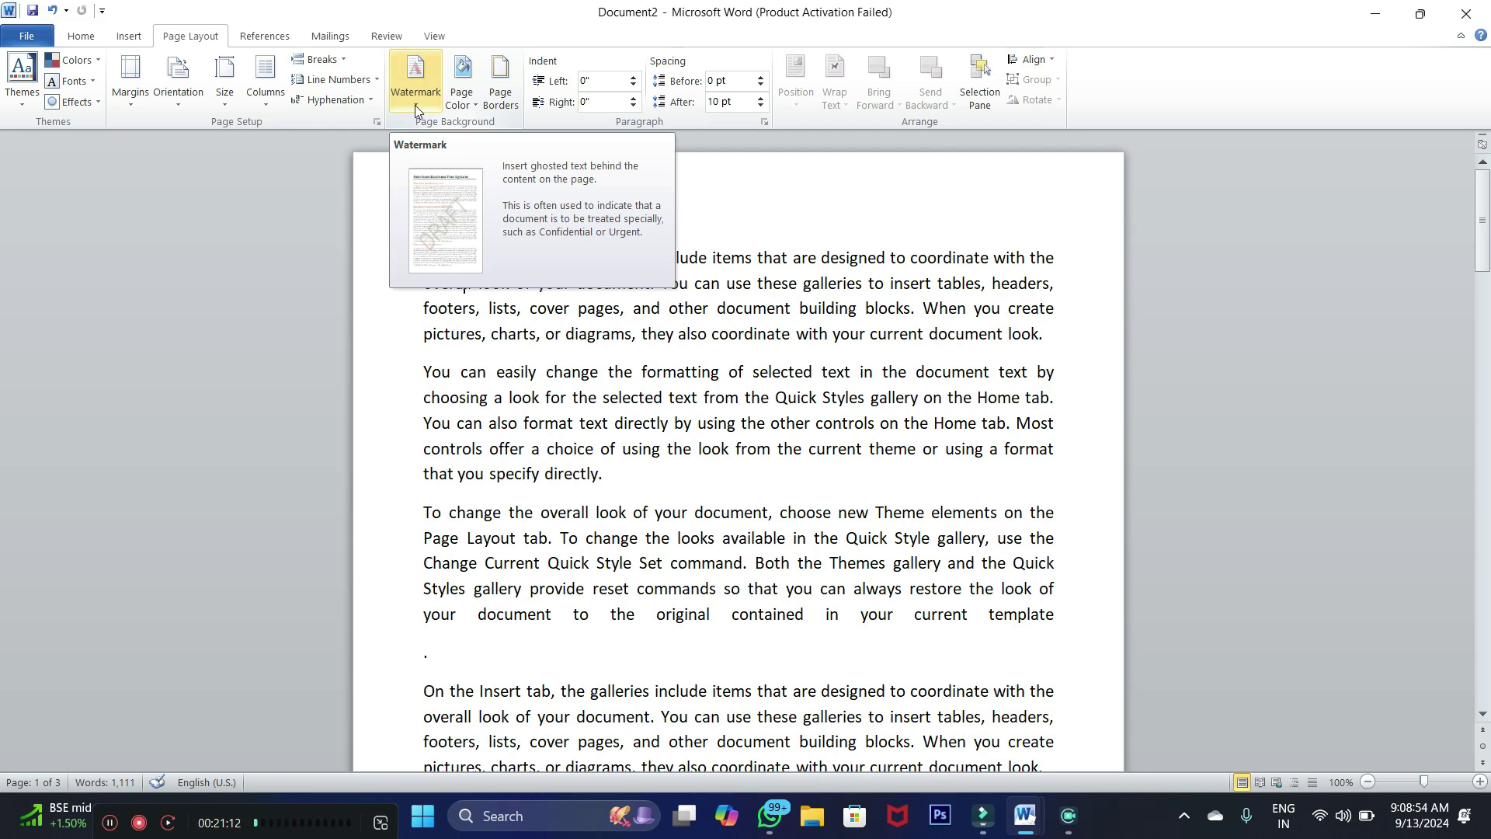
{"action": "scroll", "coordinate": [658, 451], "scroll_direction": "down", "scroll_amount": 1}
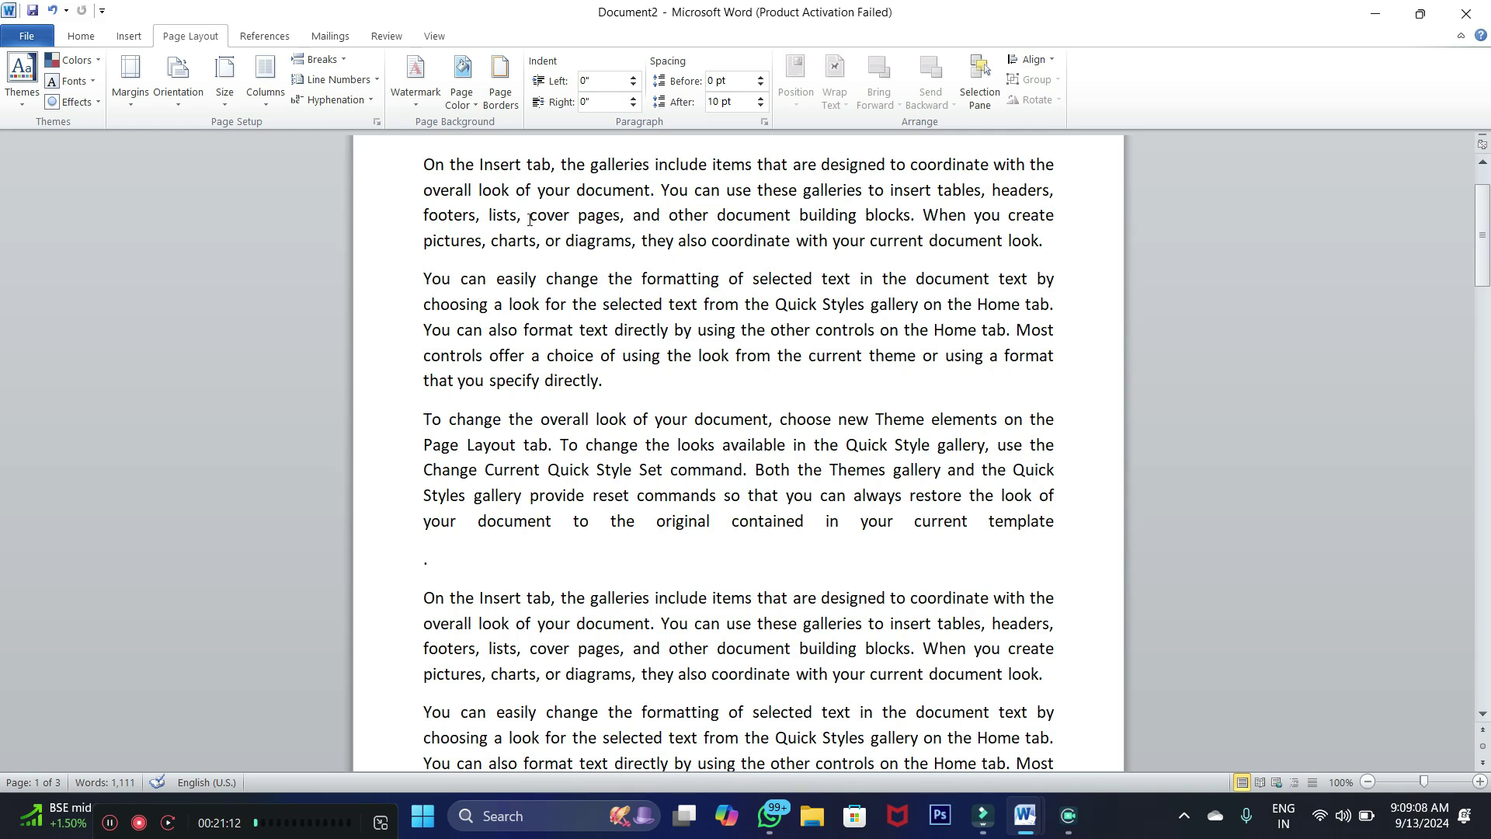
Apply the CONFIDENTIAL 1 watermark and scroll through the pages to check it
{"action": "left_click", "coordinate": [416, 104]}
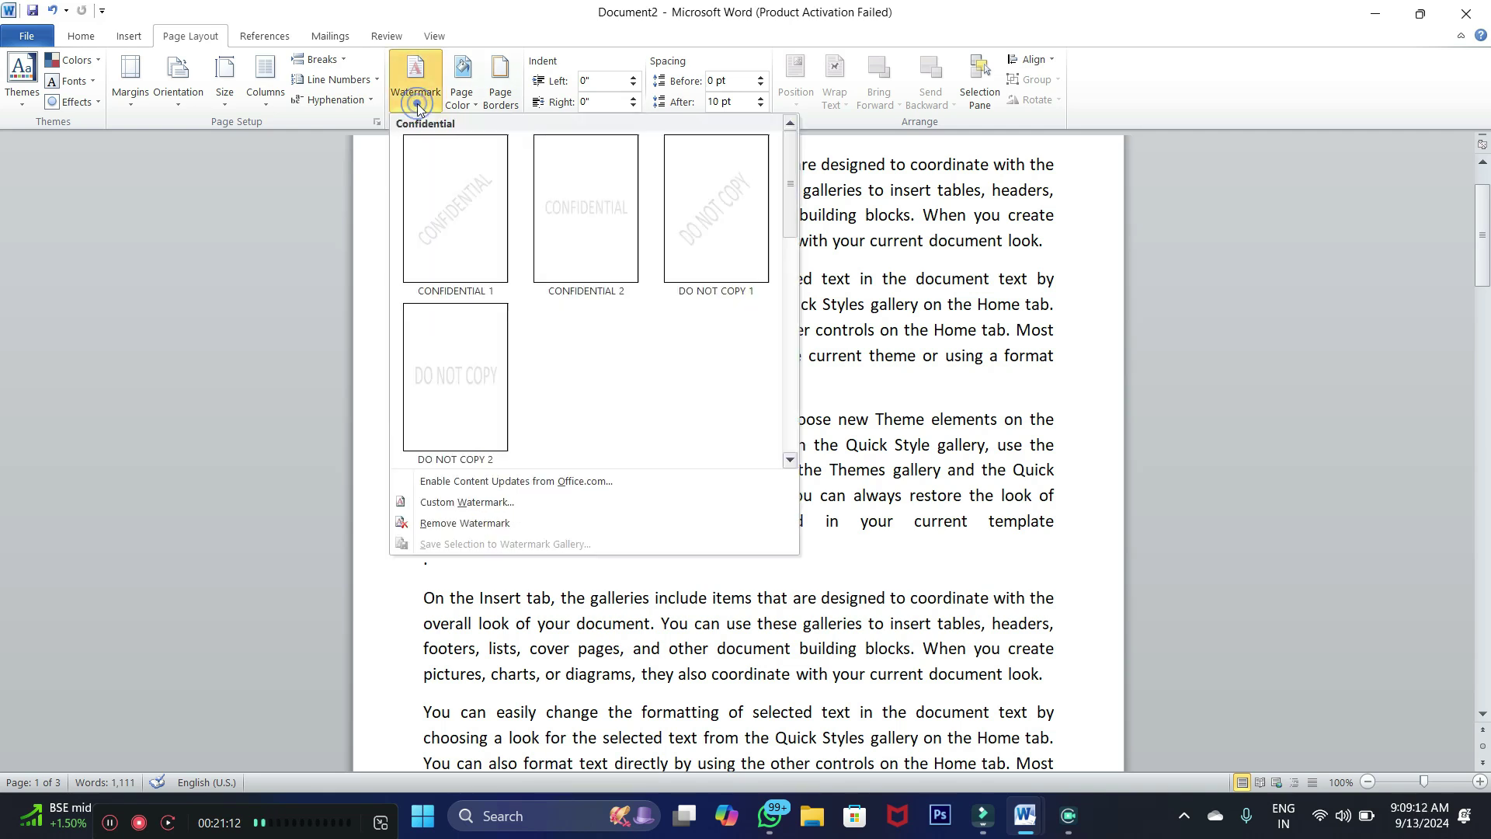
{"action": "left_click", "coordinate": [450, 235]}
{"action": "scroll", "coordinate": [862, 576], "scroll_direction": "up", "scroll_amount": 1}
{"action": "scroll", "coordinate": [862, 576], "scroll_direction": "down", "scroll_amount": 3}
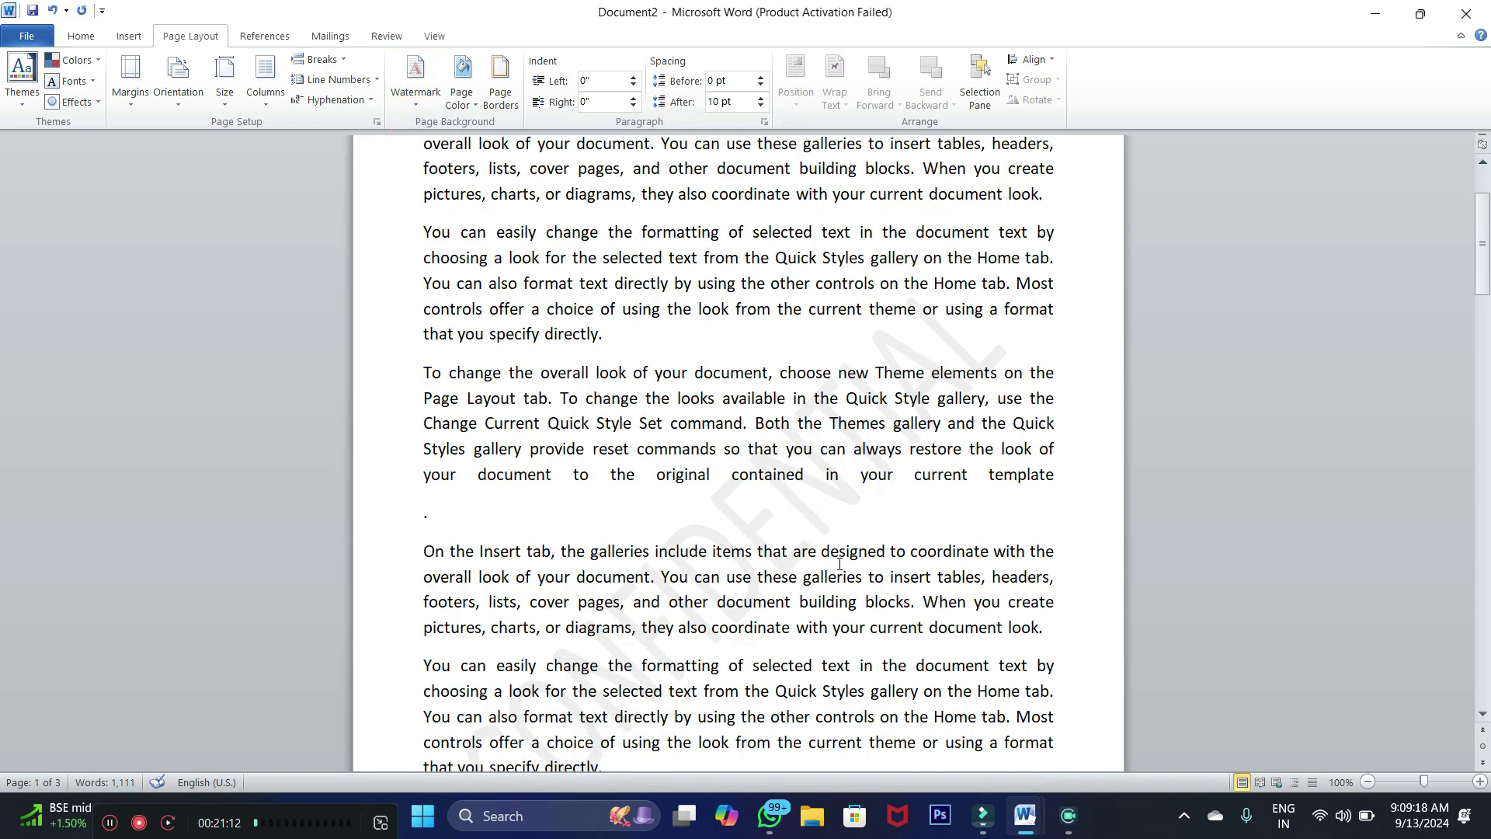
{"action": "scroll", "coordinate": [681, 526], "scroll_direction": "down", "scroll_amount": 1}
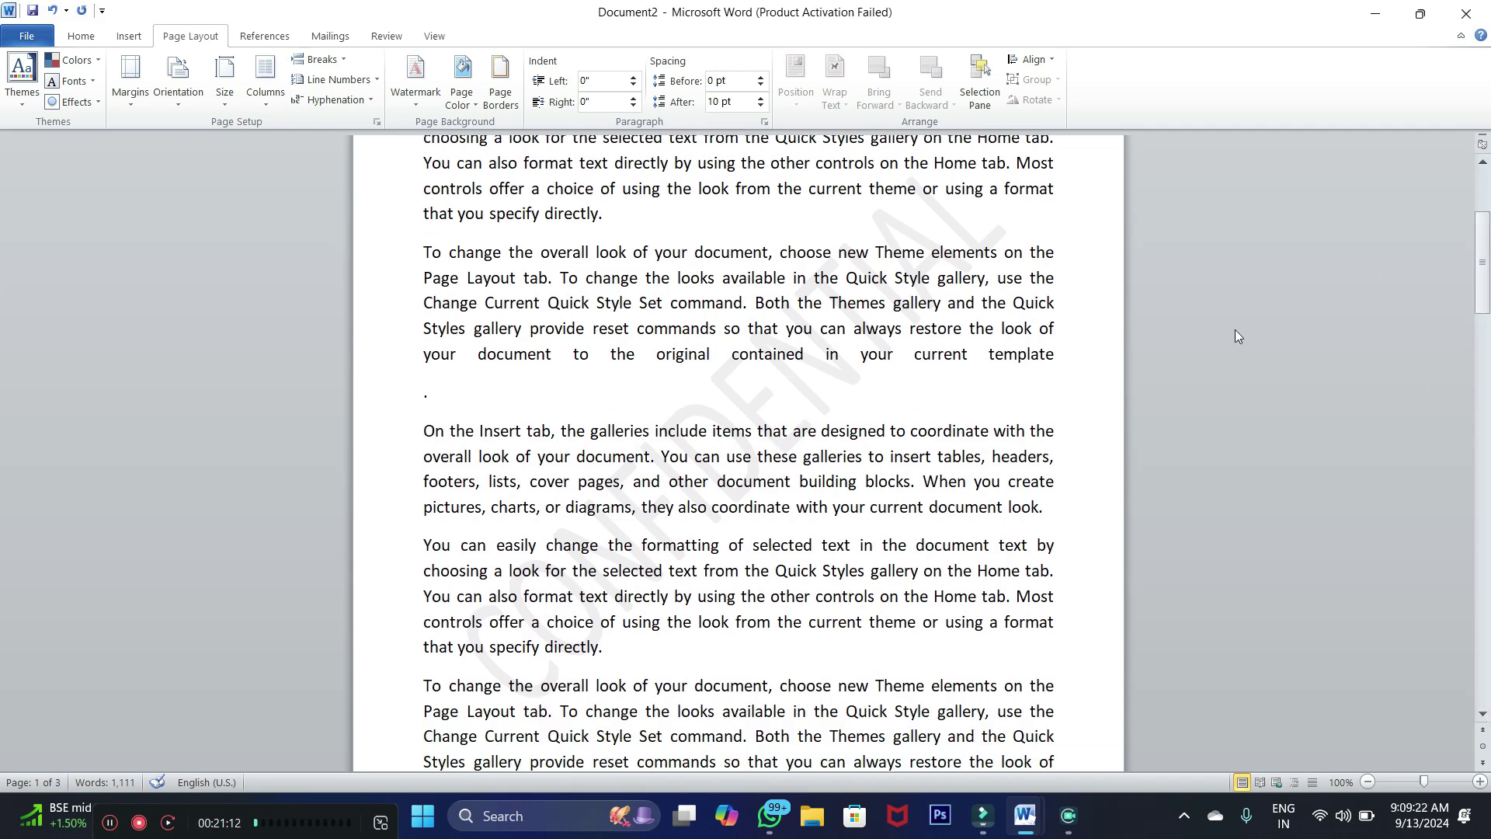
{"action": "left_click_drag", "start_coordinate": [1482, 284], "coordinate": [1461, 211]}
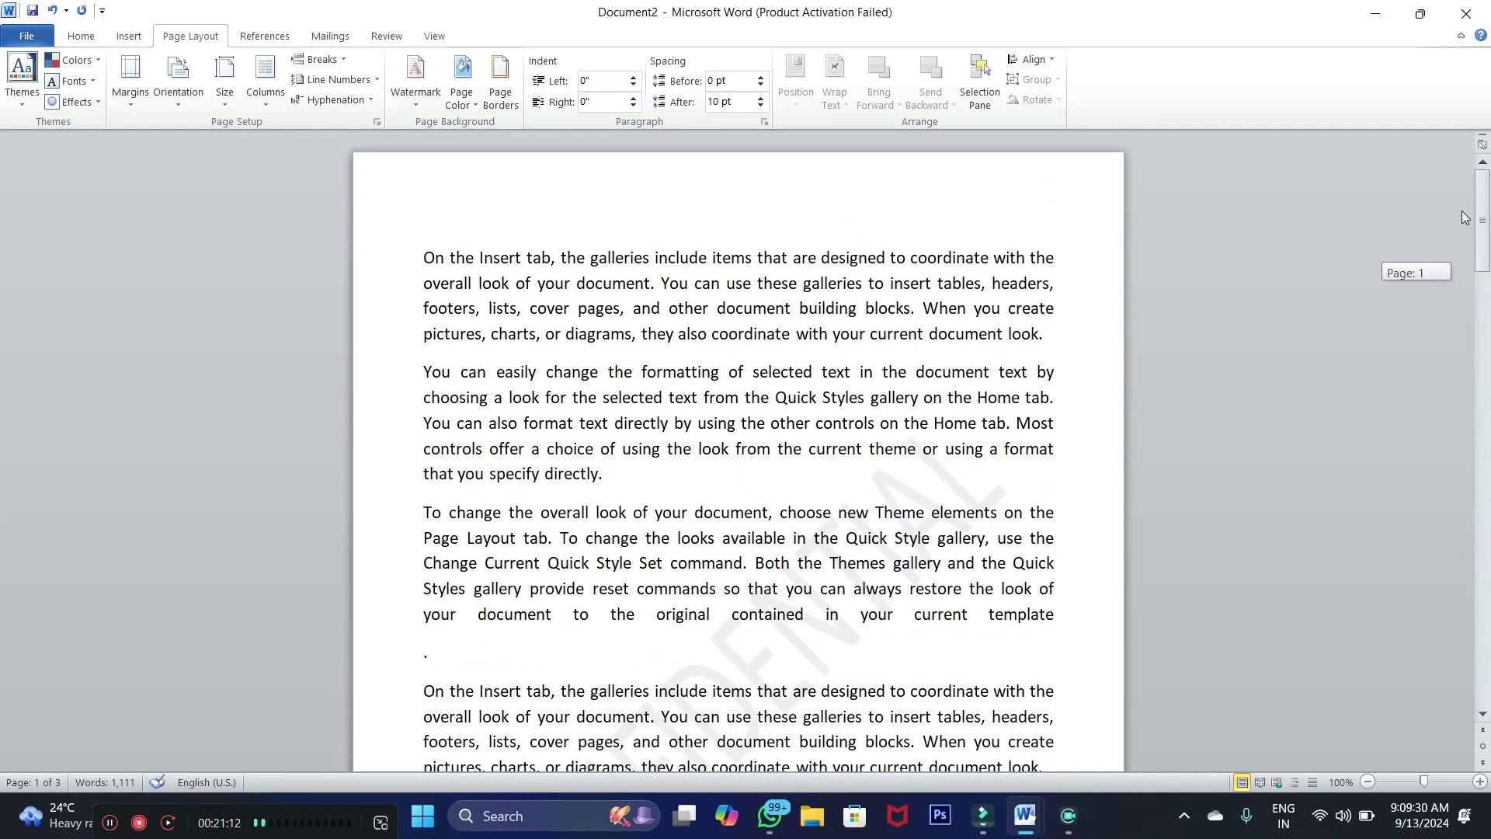
{"action": "left_click", "coordinate": [466, 282]}
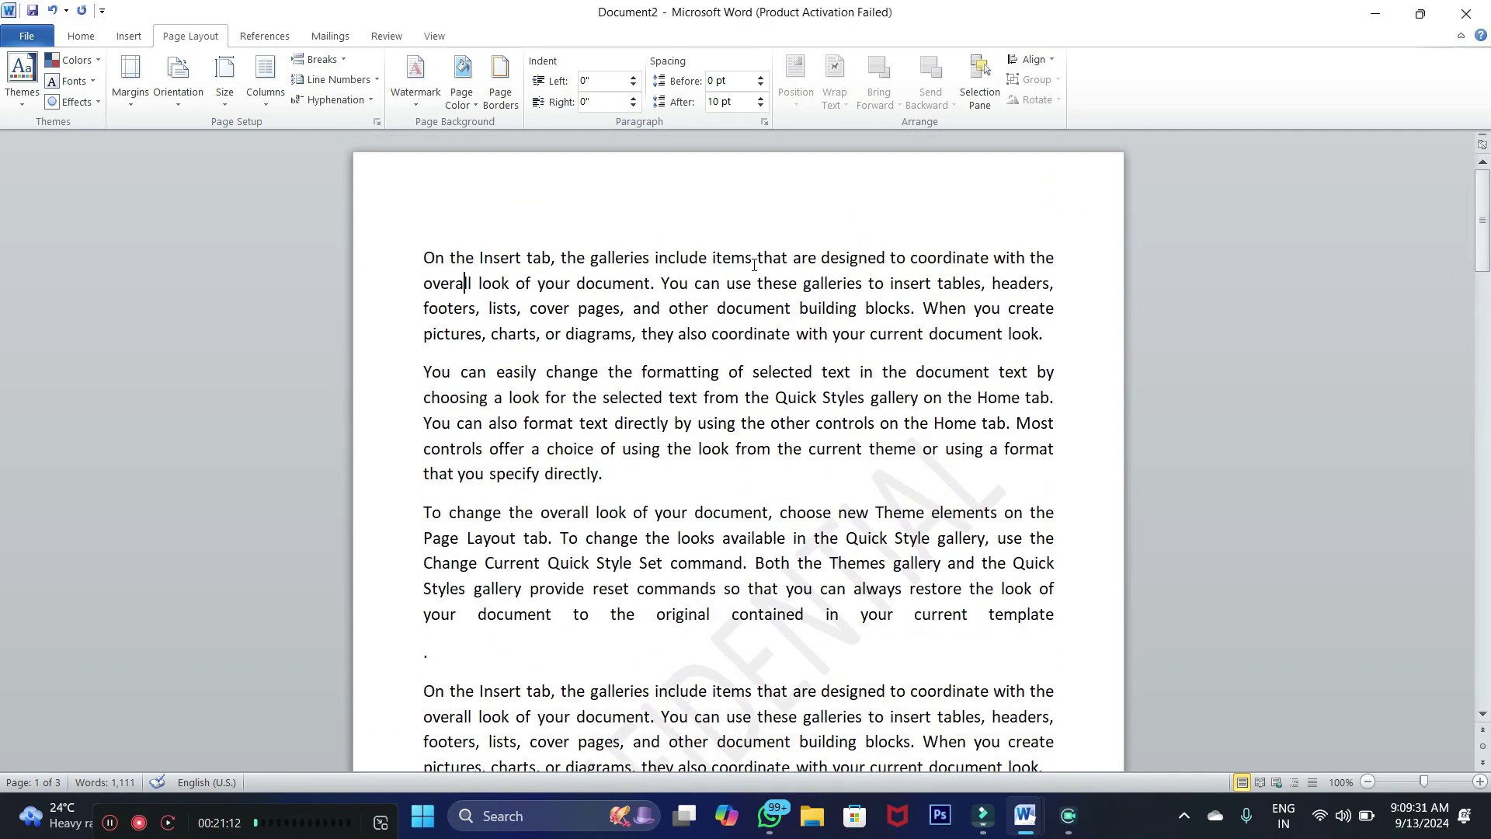
Apply a custom text watermark reading 'SGP' in light blue instead of CONFIDENTIAL
{"action": "left_click", "coordinate": [421, 105]}
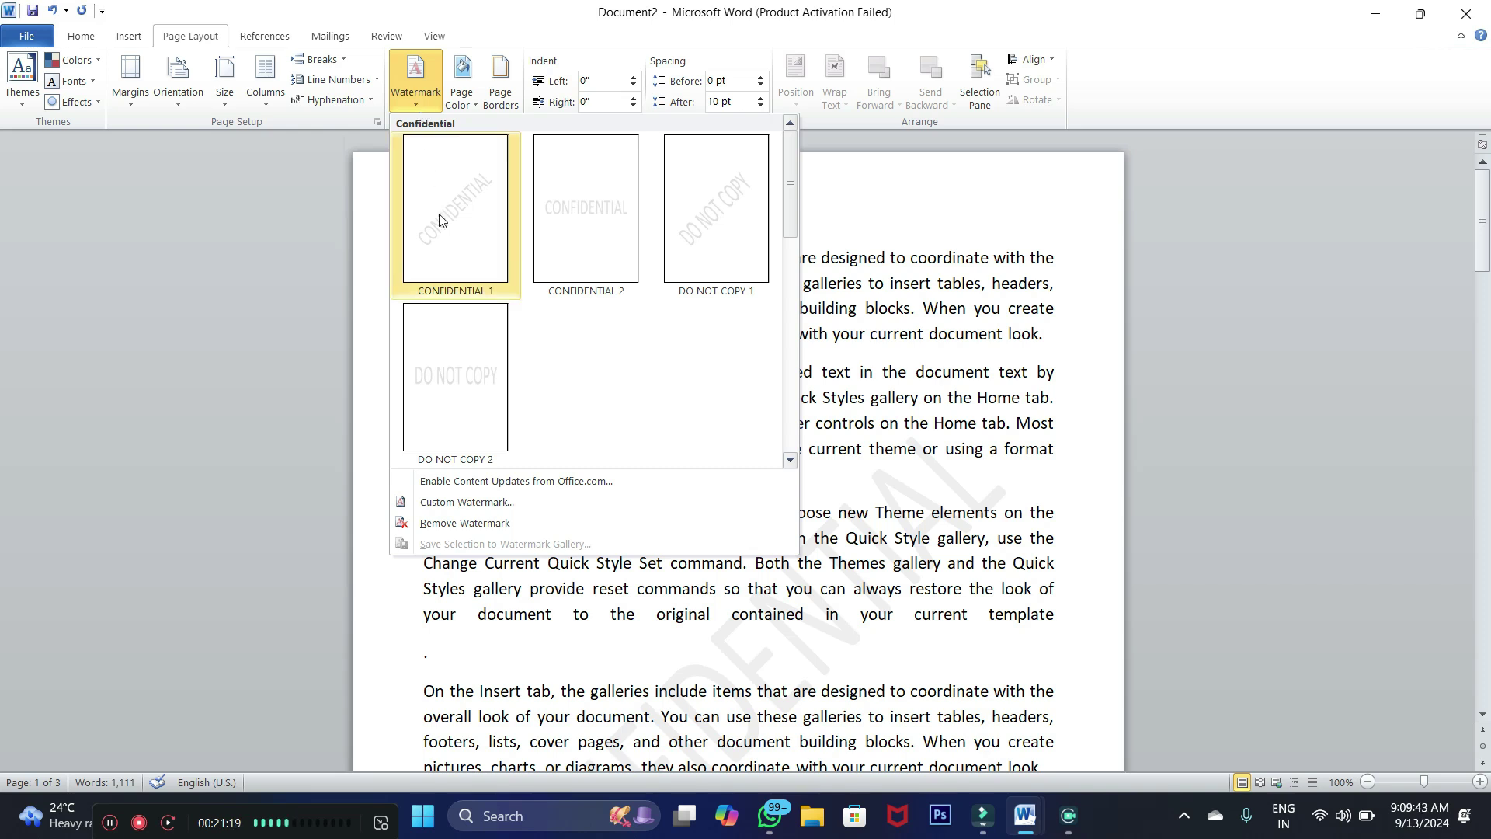
{"action": "left_click", "coordinate": [439, 504]}
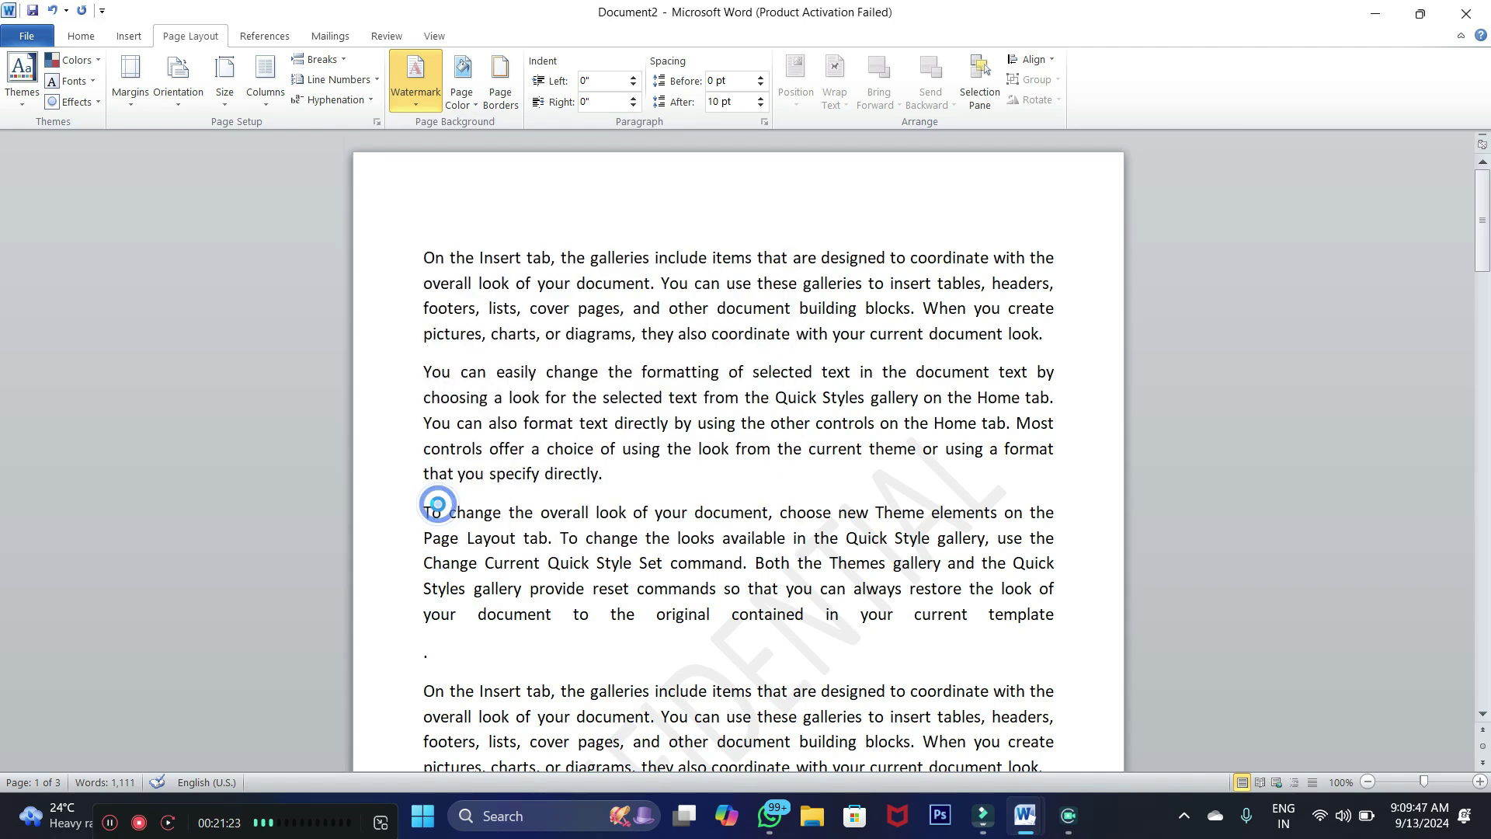
{"action": "left_click_drag", "start_coordinate": [694, 246], "coordinate": [648, 218]}
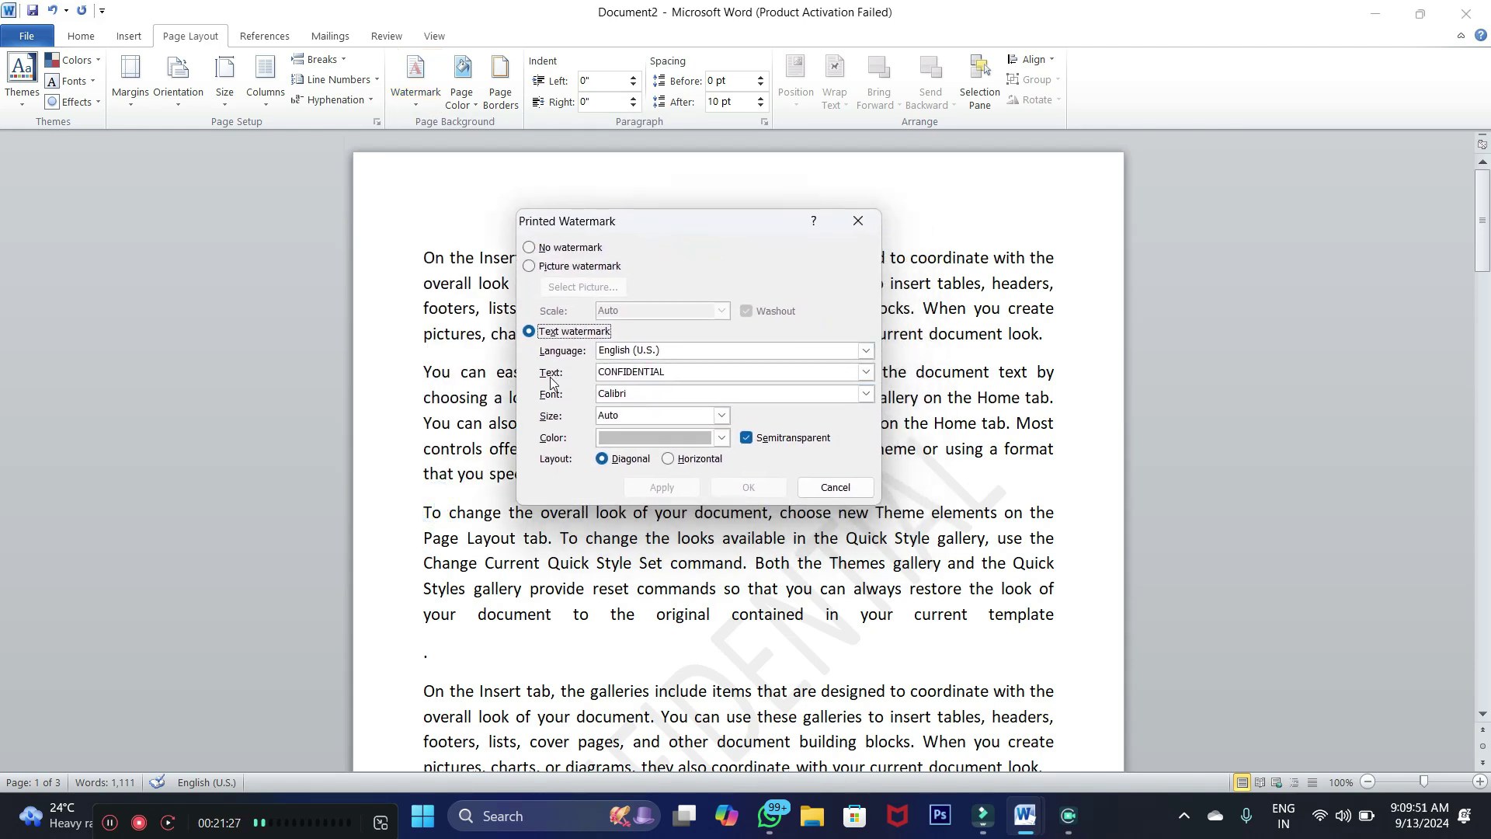
{"action": "left_click", "coordinate": [622, 373]}
{"action": "double_click", "coordinate": [668, 372]}
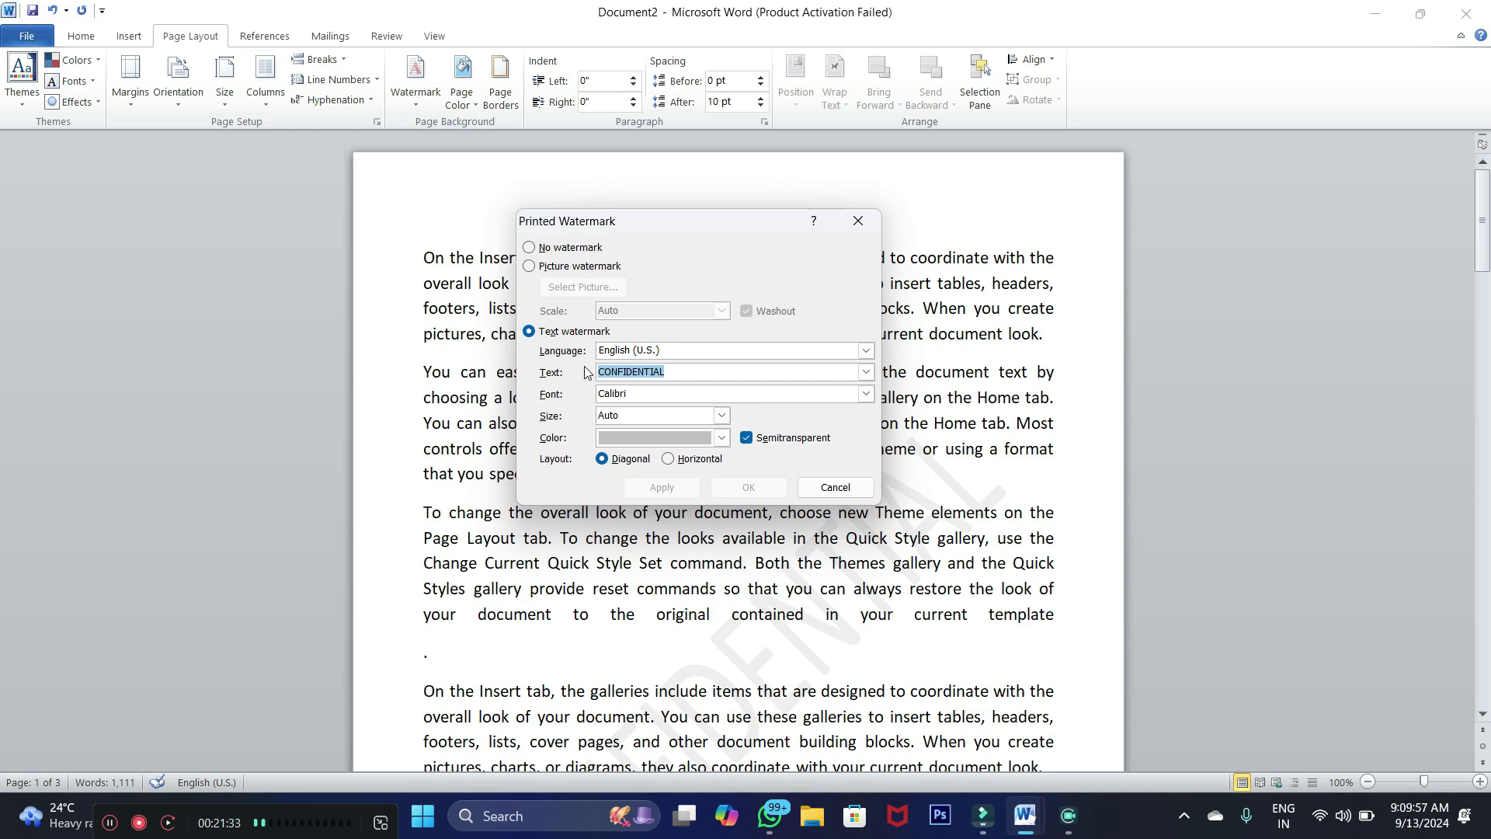
{"action": "type", "text": "SGP"}
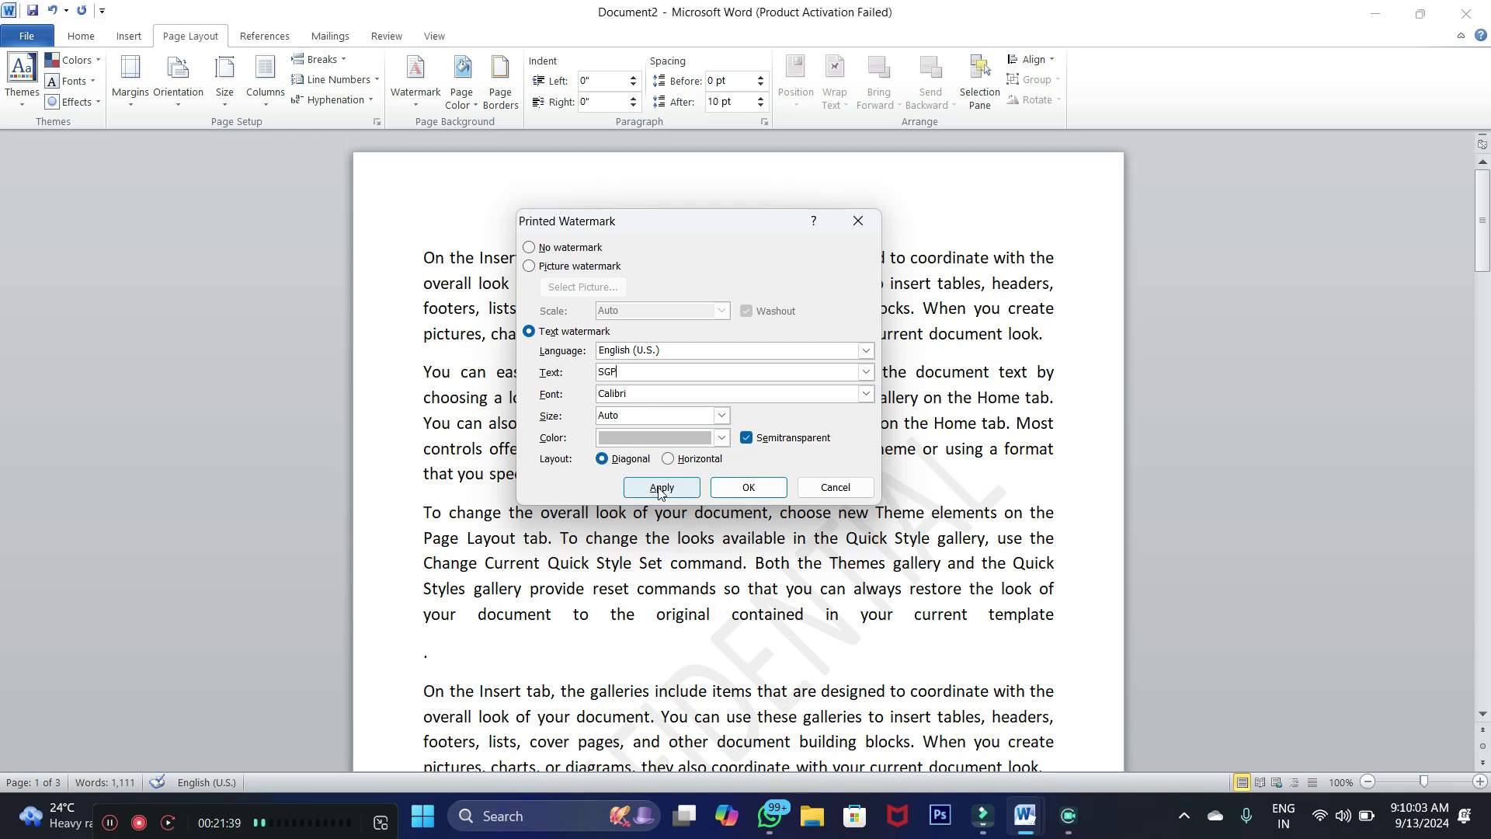
{"action": "left_click", "coordinate": [721, 439]}
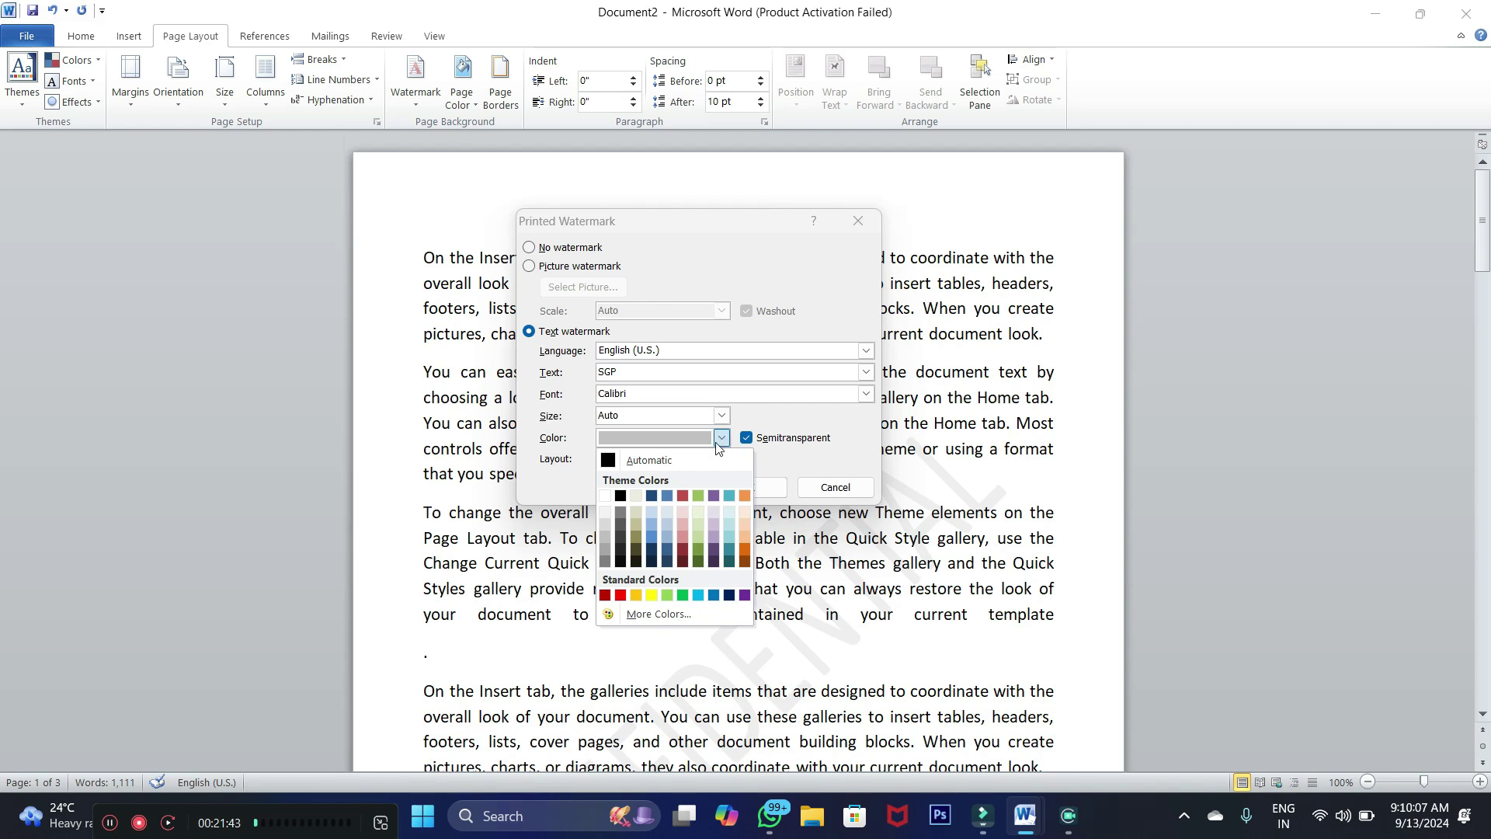
{"action": "left_click", "coordinate": [653, 537]}
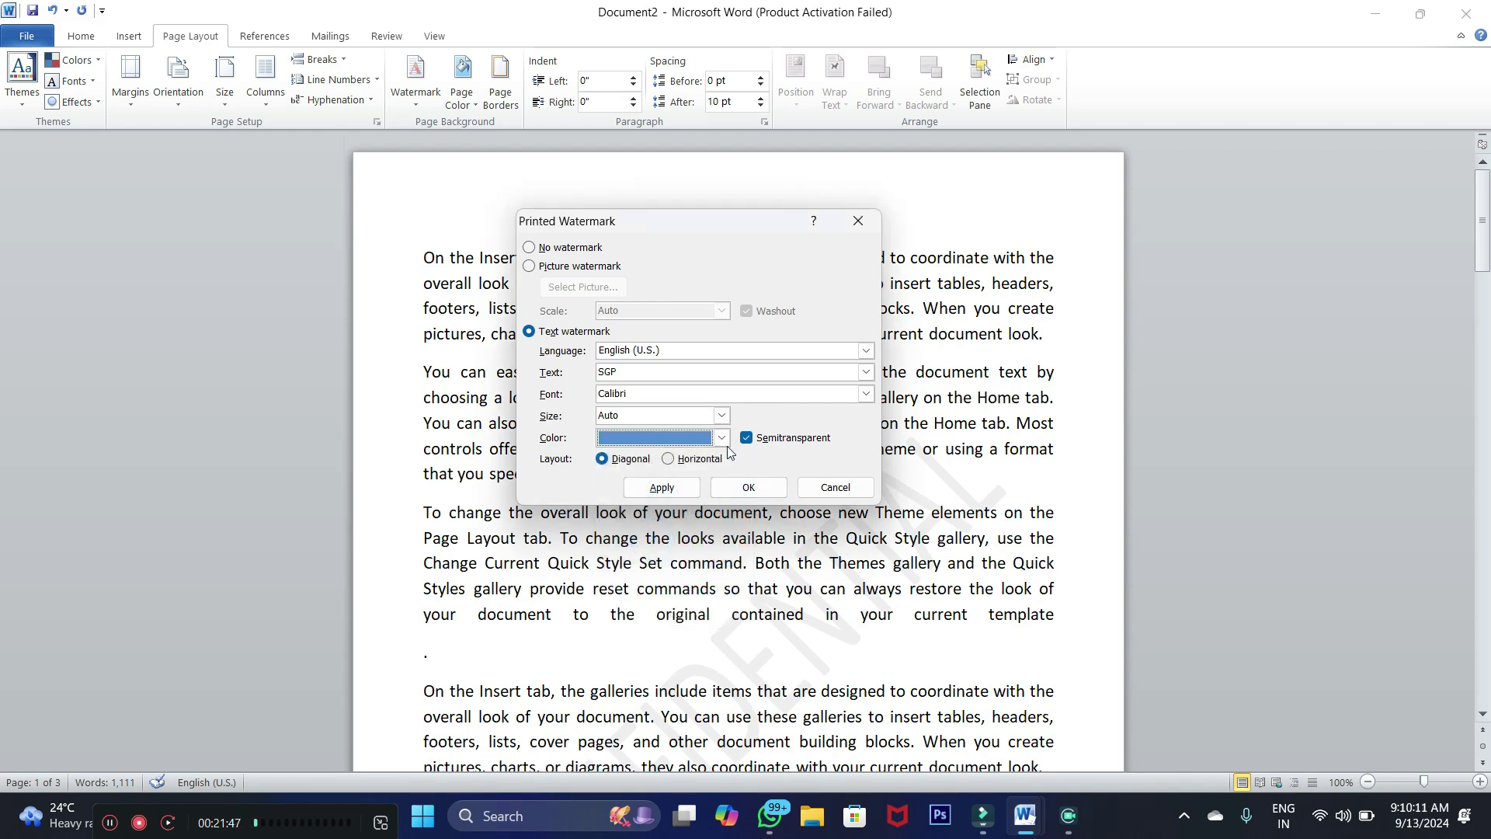
{"action": "left_click", "coordinate": [722, 438]}
{"action": "left_click", "coordinate": [651, 524]}
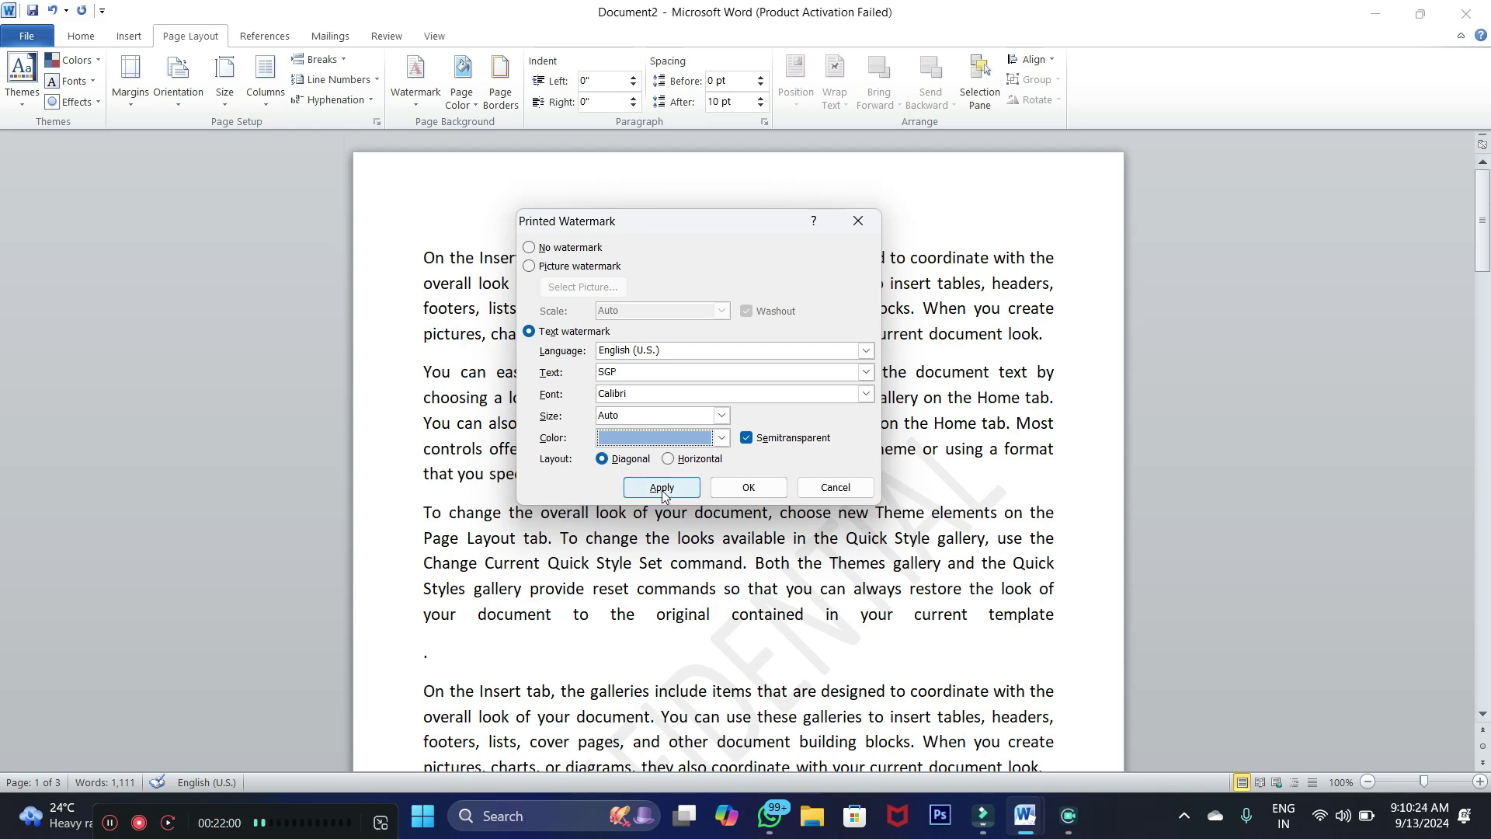
{"action": "left_click", "coordinate": [662, 487]}
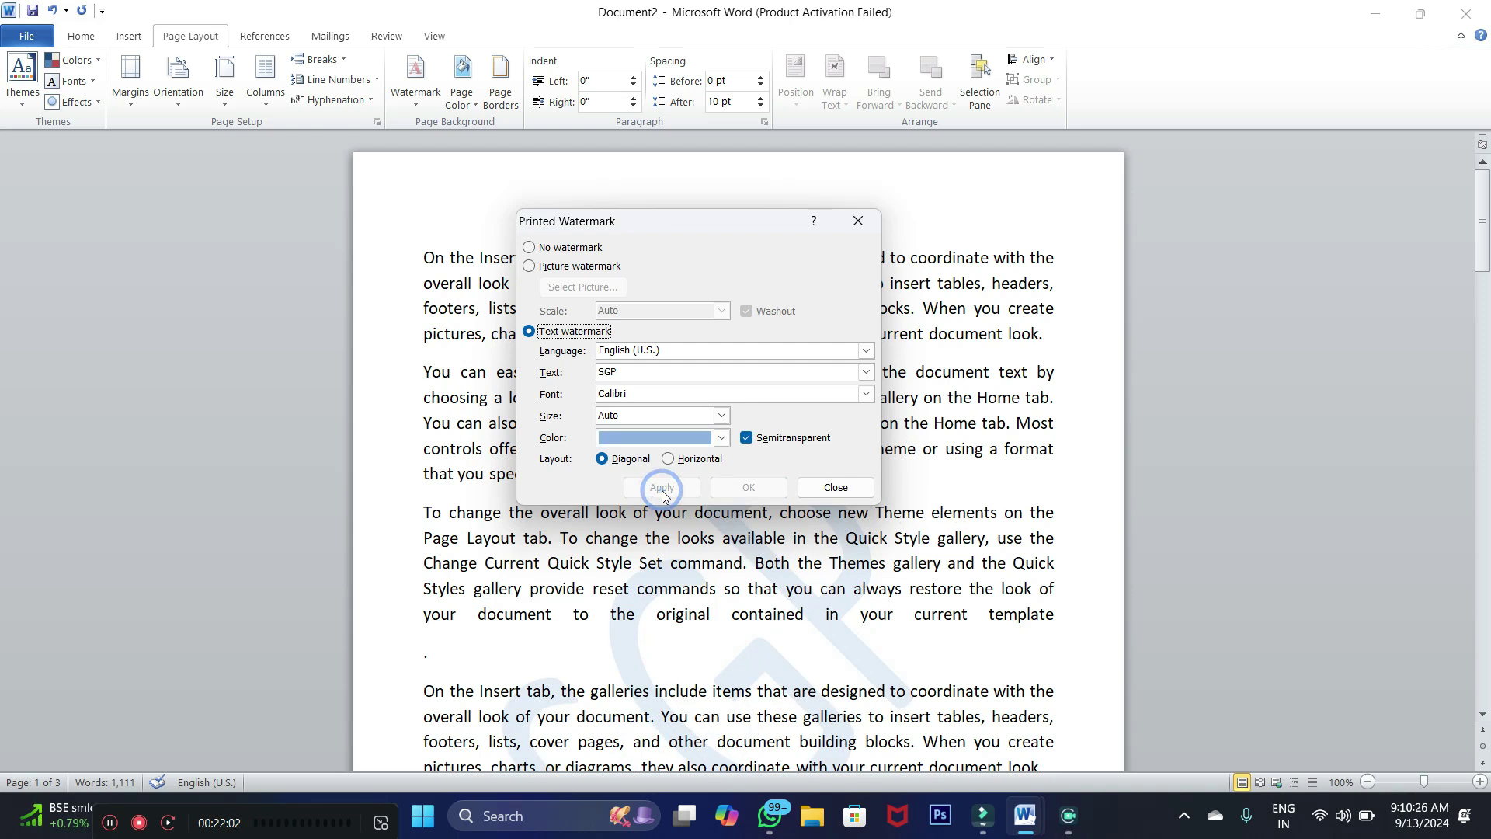
Close the Printed Watermark dialog and scroll through the pages to review the SGP watermark
{"action": "left_click", "coordinate": [828, 488]}
{"action": "scroll", "coordinate": [1317, 331], "scroll_direction": "down", "scroll_amount": 1}
{"action": "left_click_drag", "start_coordinate": [1483, 233], "coordinate": [1482, 268]}
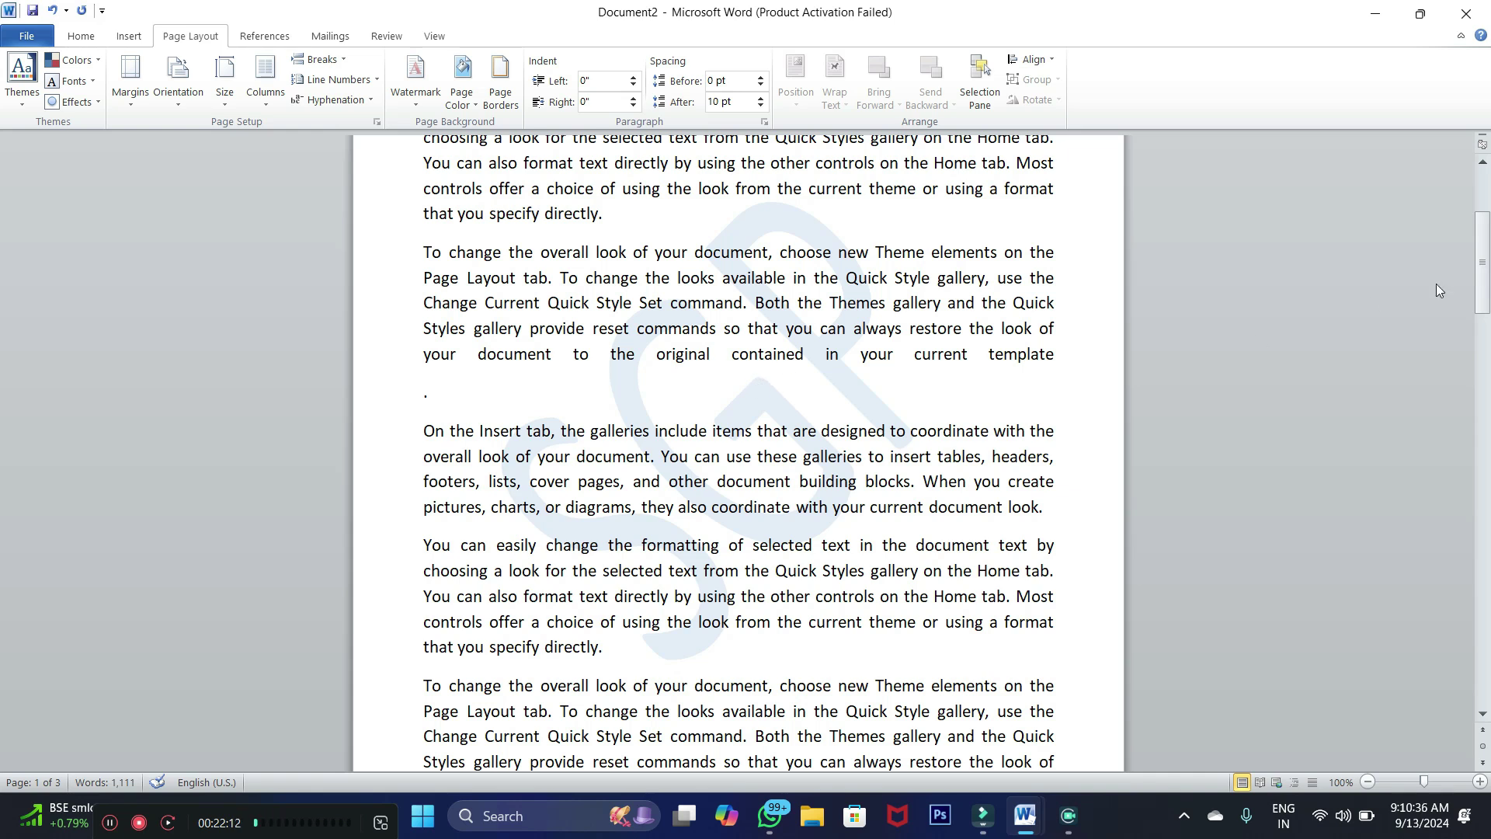
{"action": "left_click_drag", "start_coordinate": [1482, 274], "coordinate": [1486, 703]}
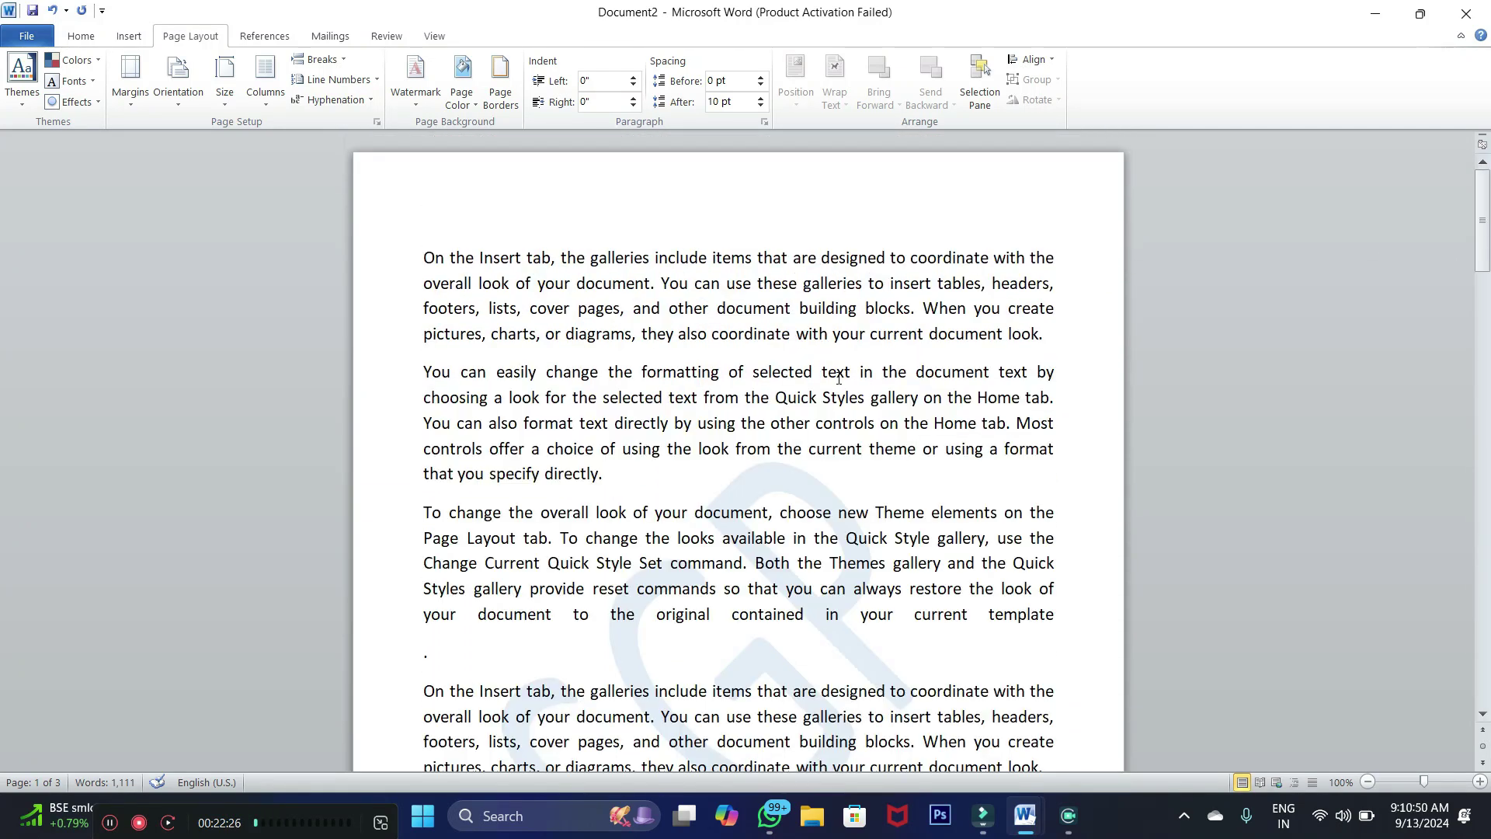
{"action": "scroll", "coordinate": [697, 376], "scroll_direction": "down", "scroll_amount": 1}
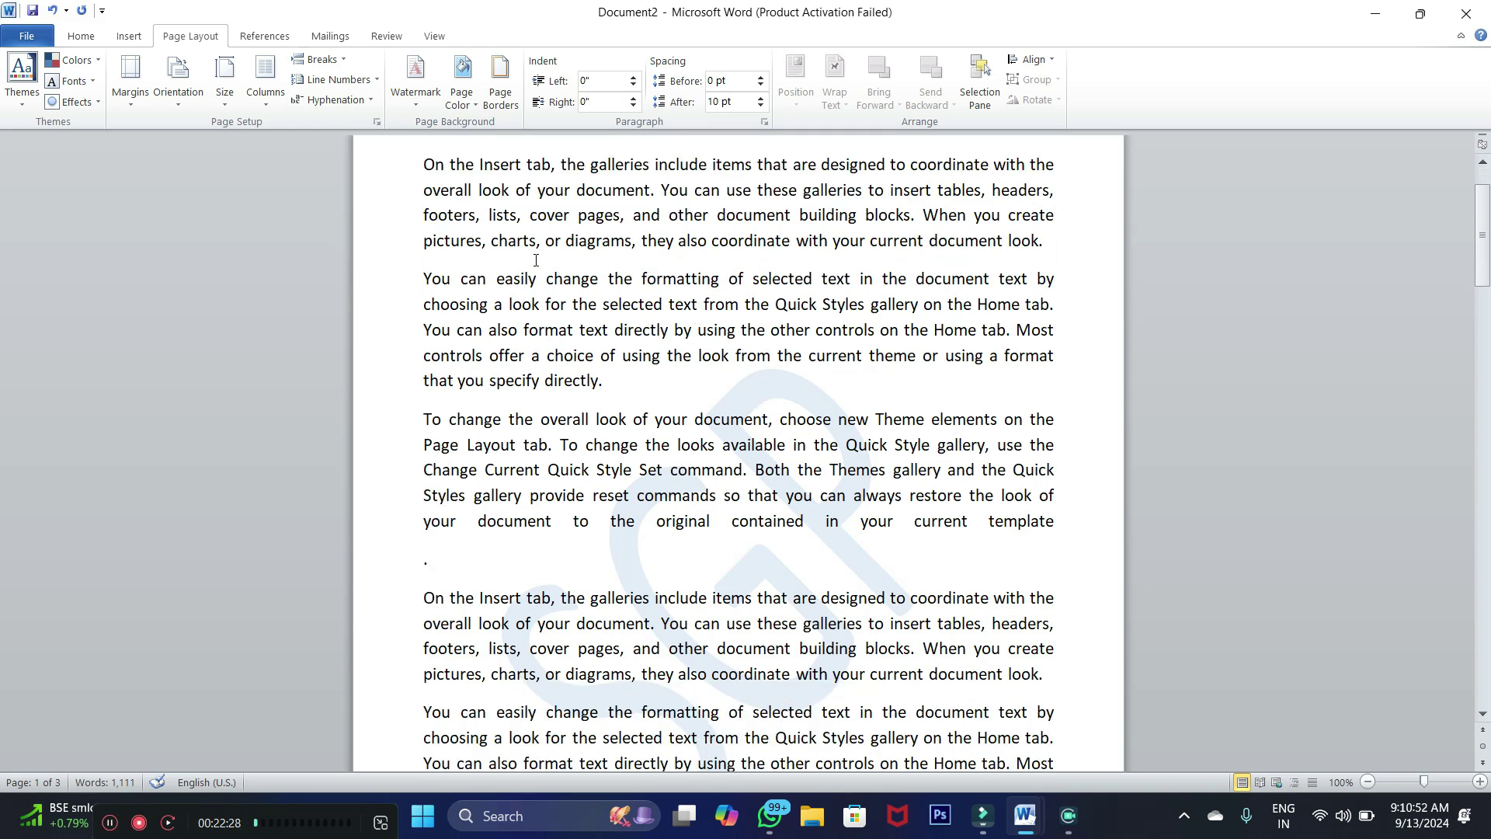
Change the page colour to a dark red swatch
{"action": "left_click", "coordinate": [471, 106]}
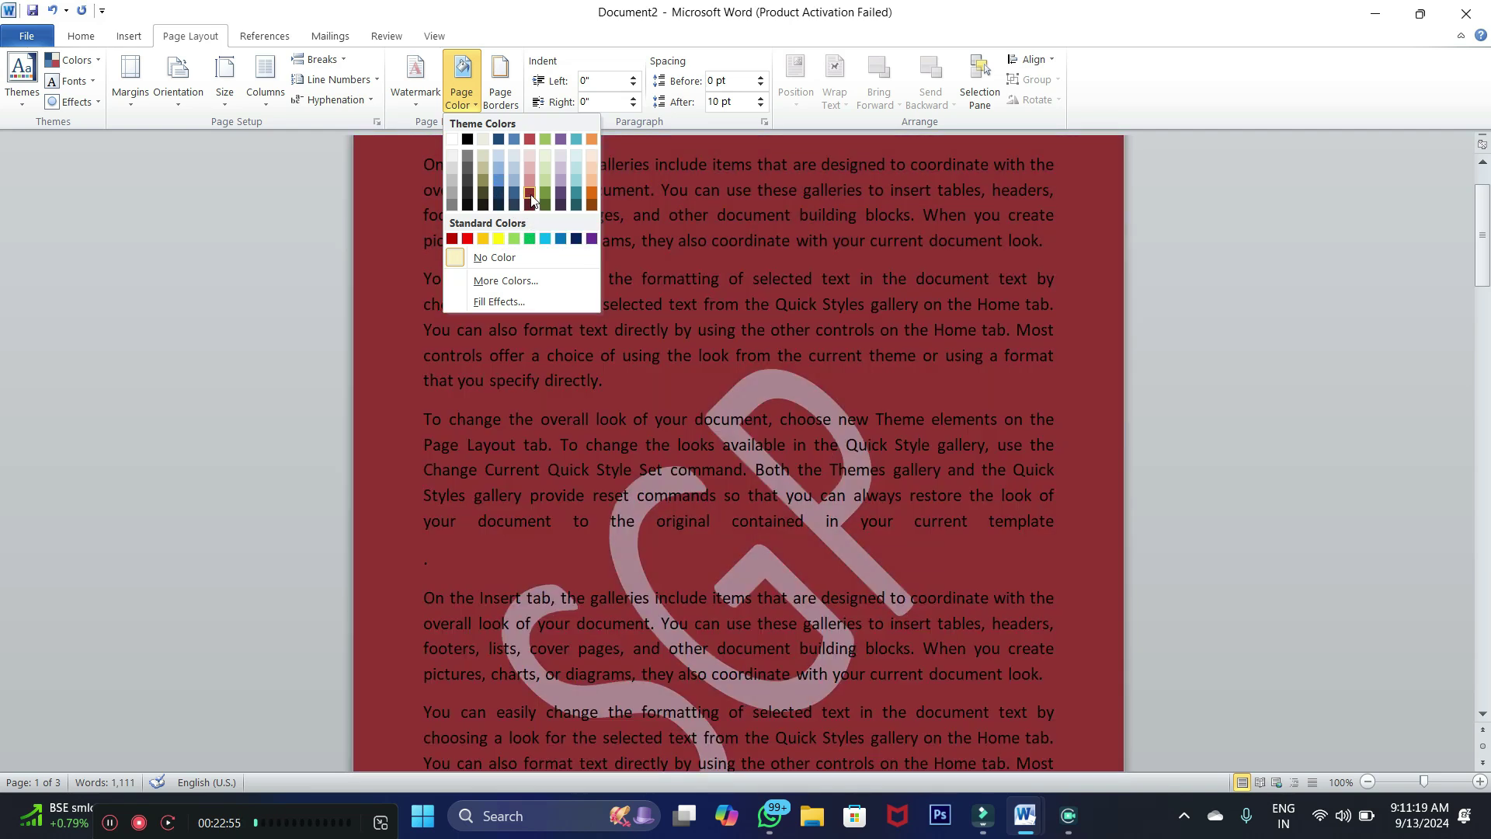
{"action": "left_click", "coordinate": [531, 199]}
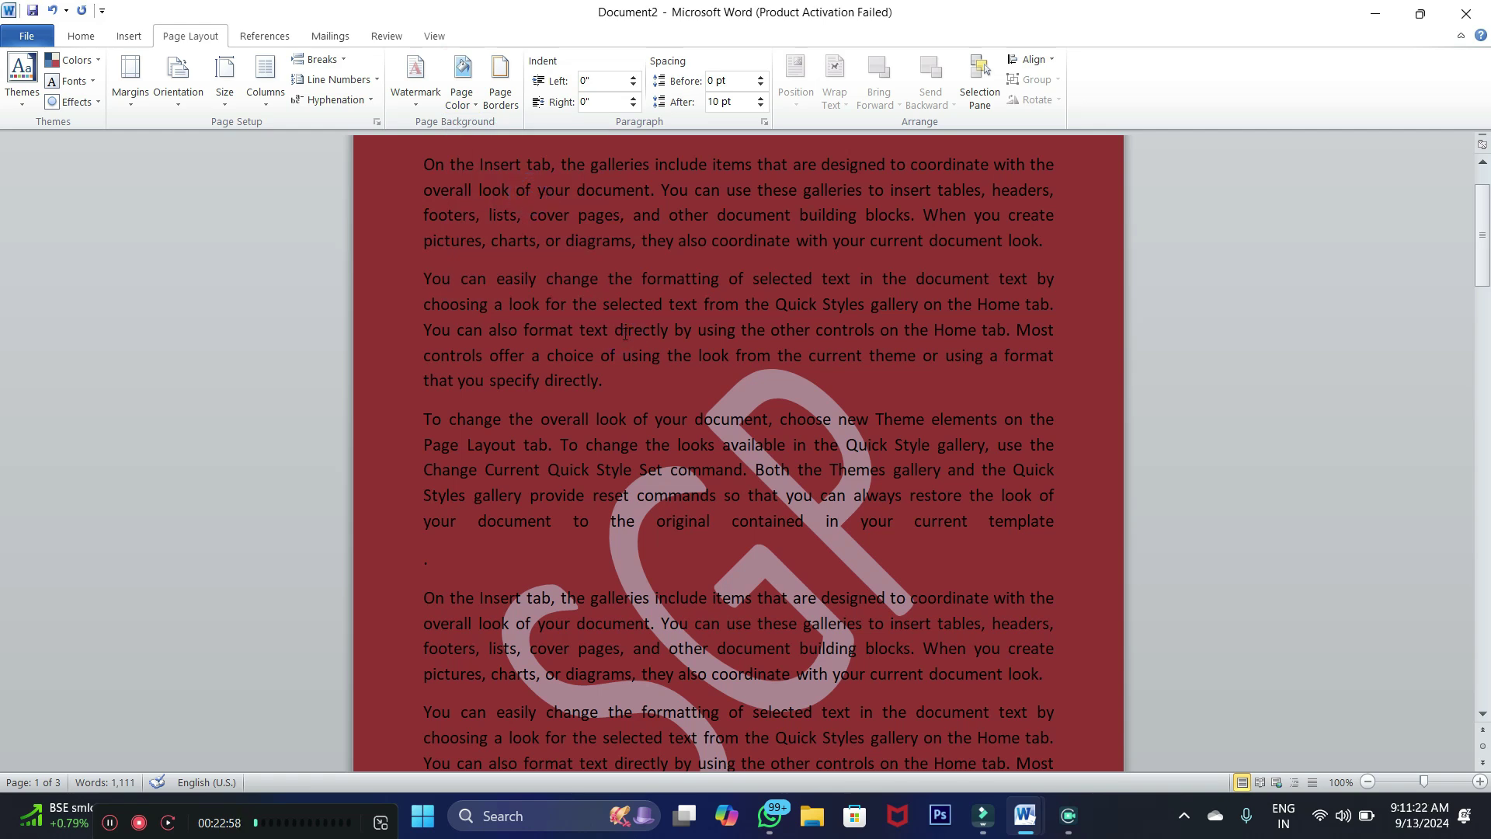
{"action": "key", "text": "ctrl+a"}
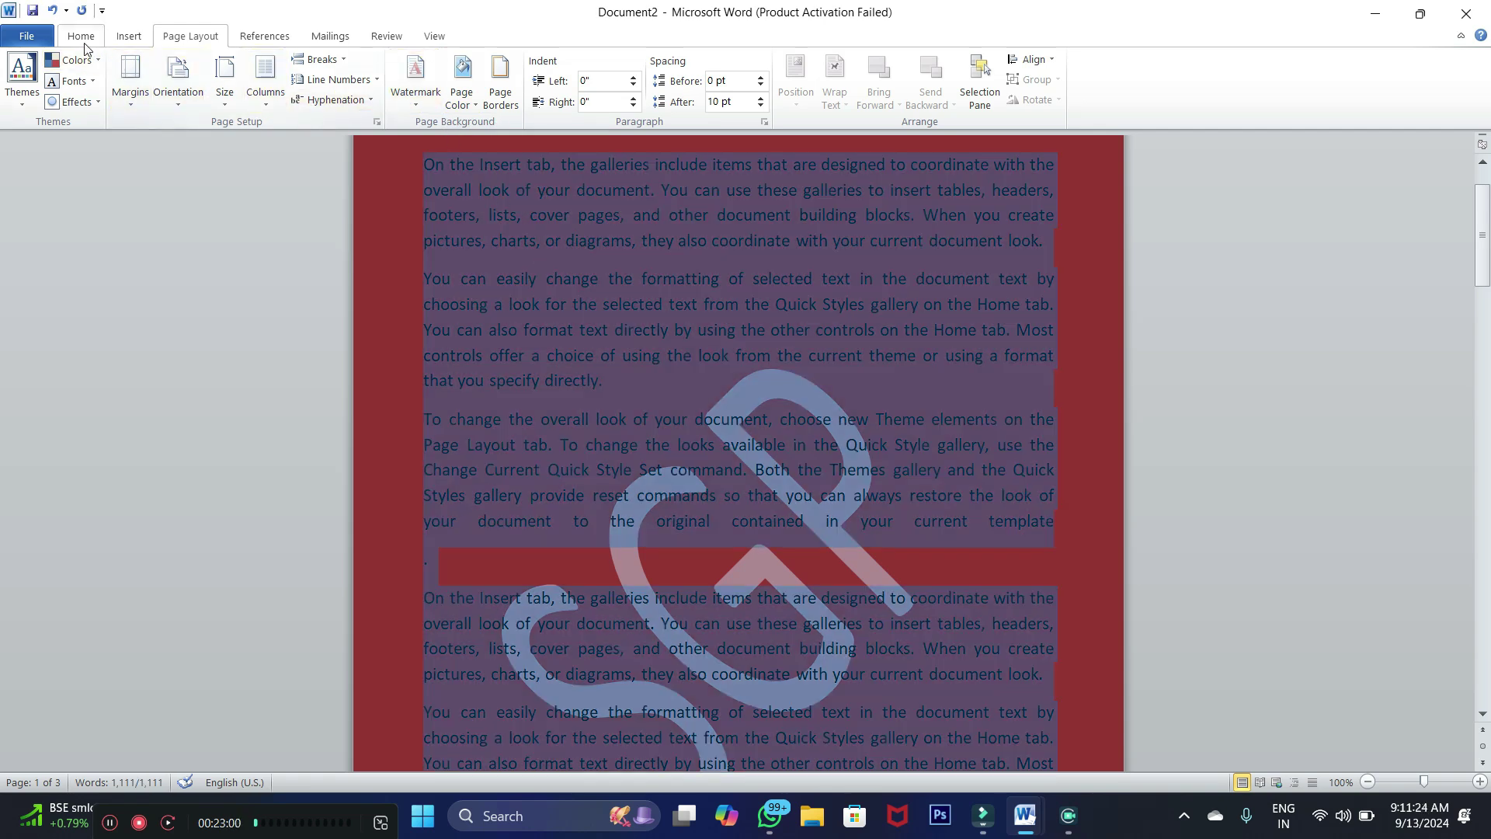
Make all the selected text white and bold, then deselect it and review the page
{"action": "left_click", "coordinate": [82, 39]}
{"action": "left_click", "coordinate": [366, 95]}
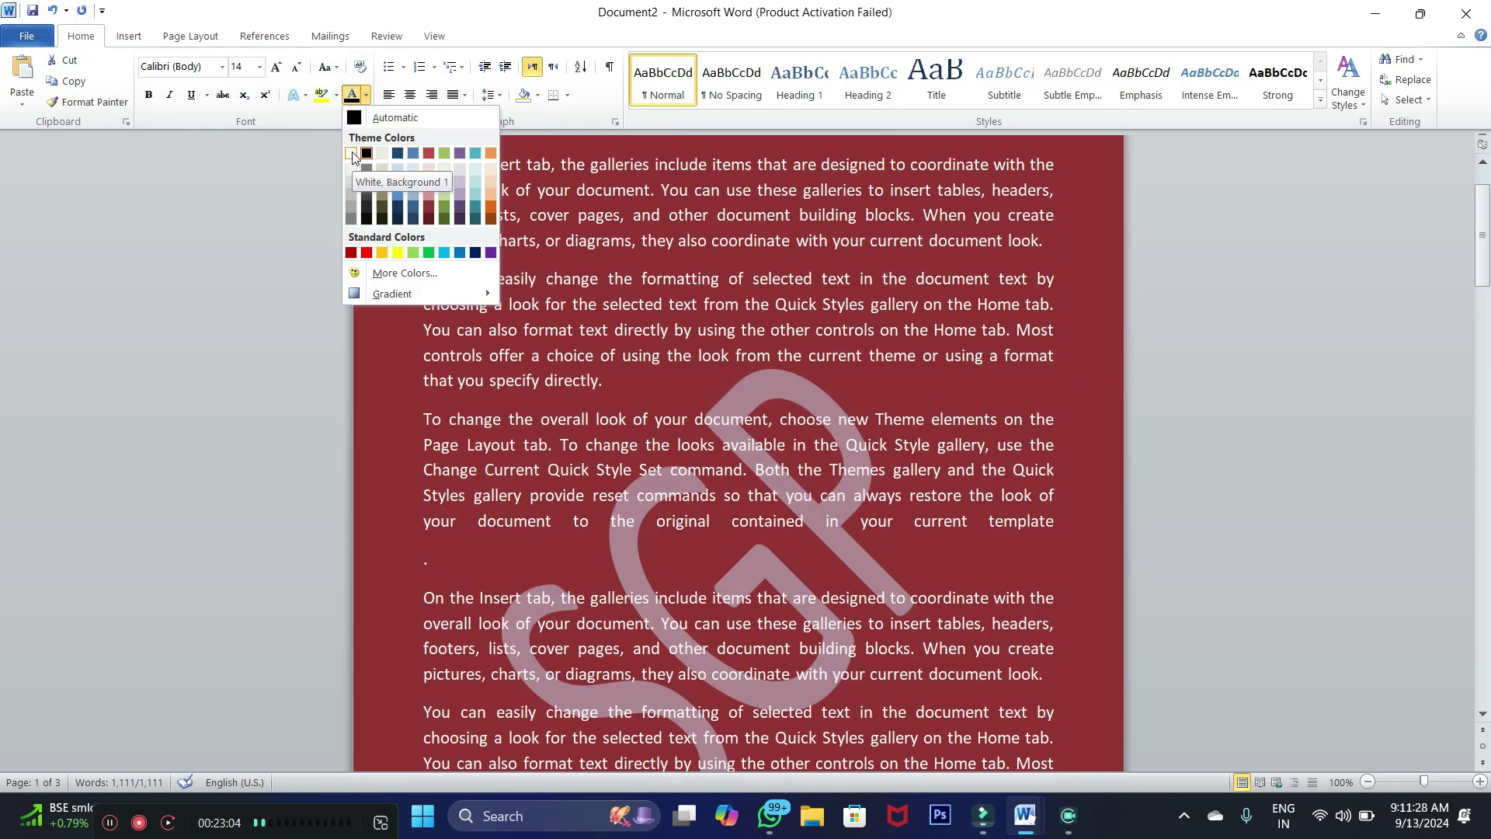
{"action": "left_click", "coordinate": [352, 155]}
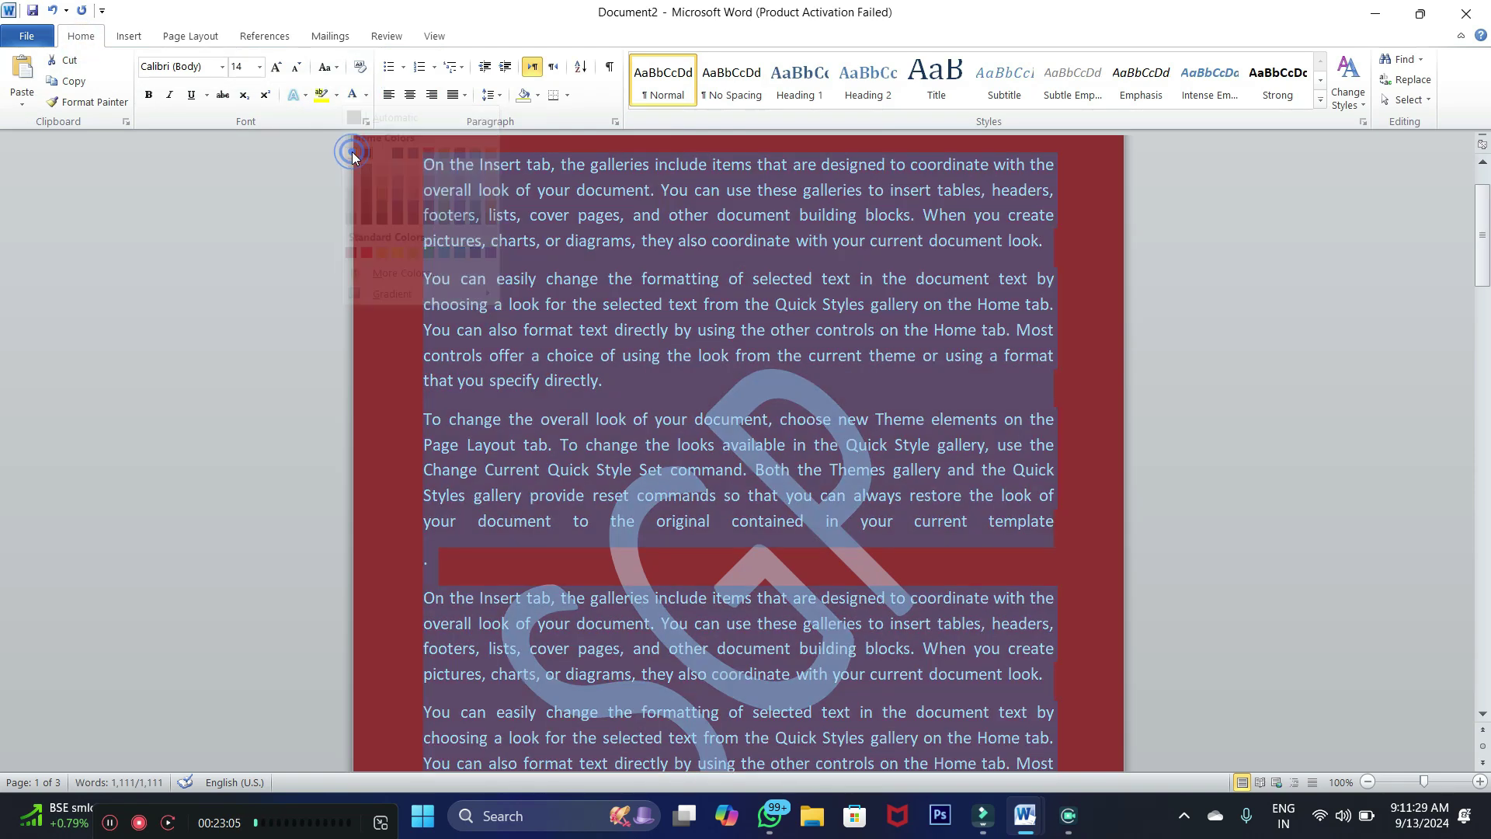
{"action": "left_click", "coordinate": [148, 98]}
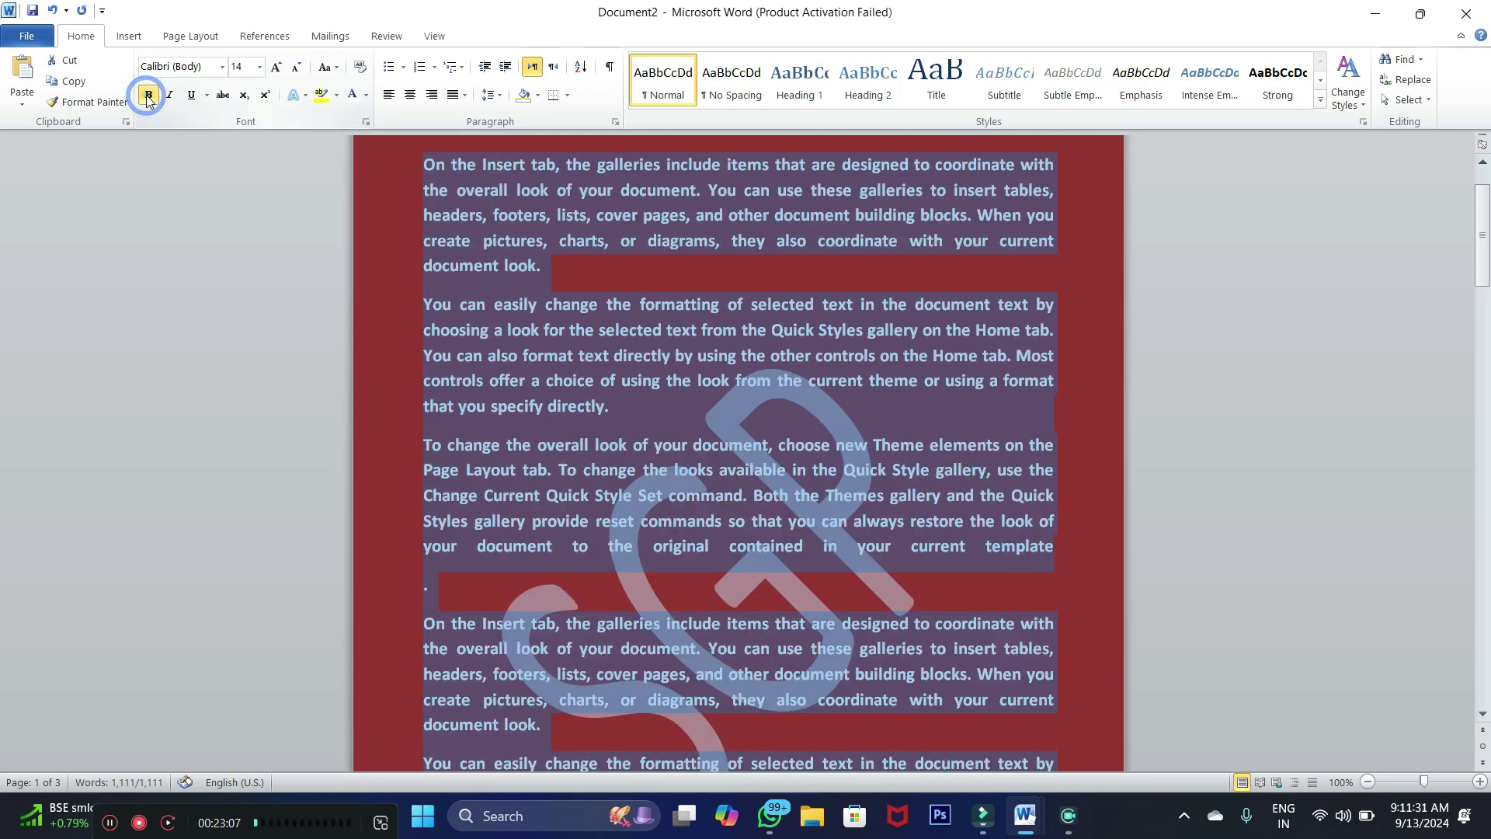
{"action": "left_click", "coordinate": [547, 263]}
{"action": "scroll", "coordinate": [550, 283], "scroll_direction": "up", "scroll_amount": 2}
{"action": "scroll", "coordinate": [550, 283], "scroll_direction": "down", "scroll_amount": 2}
{"action": "scroll", "coordinate": [549, 283], "scroll_direction": "up", "scroll_amount": 1}
{"action": "scroll", "coordinate": [549, 284], "scroll_direction": "down", "scroll_amount": 1}
{"action": "scroll", "coordinate": [550, 284], "scroll_direction": "up", "scroll_amount": 2}
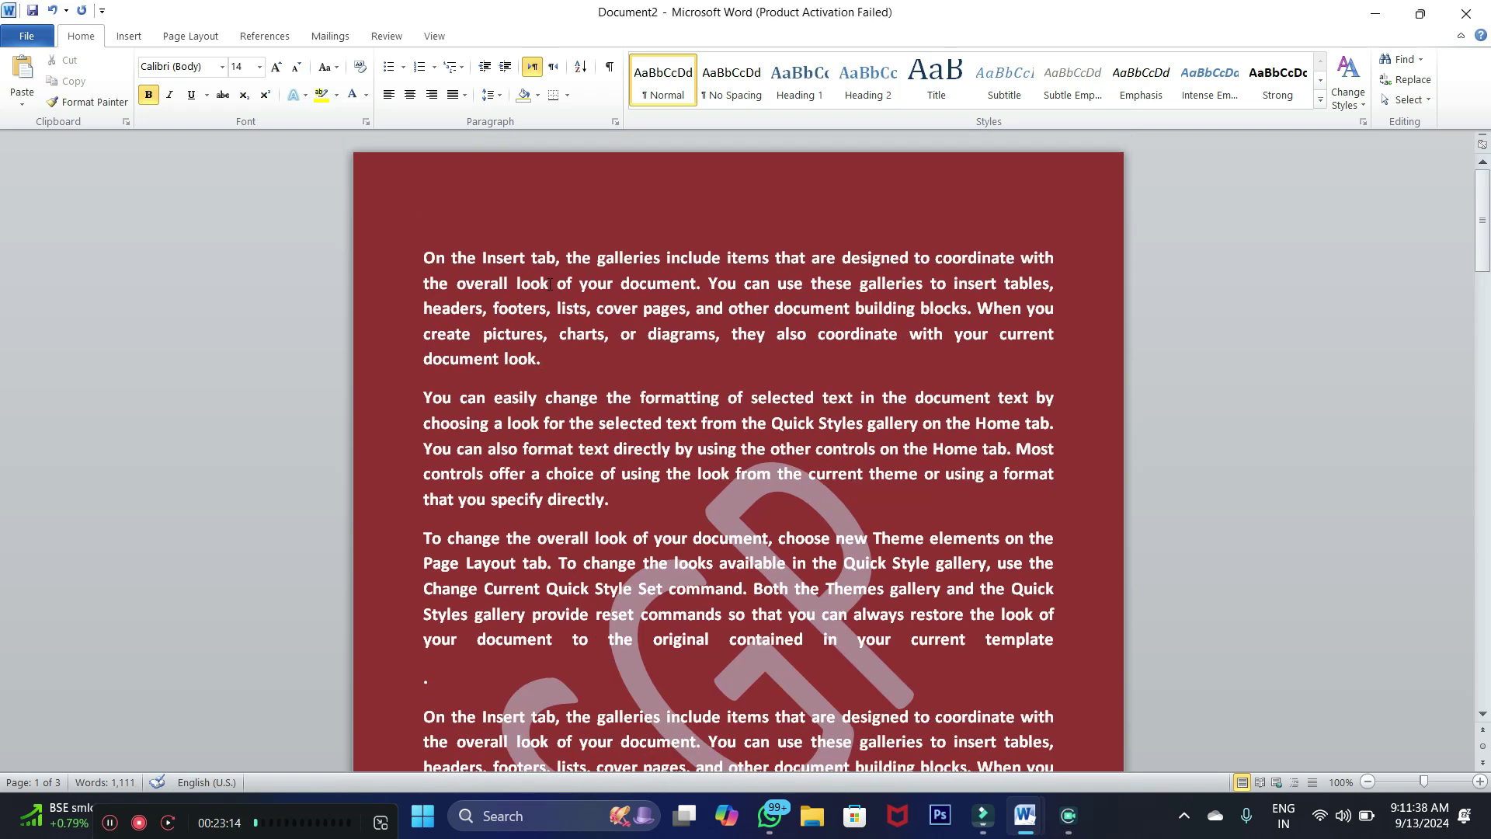
{"action": "left_click", "coordinate": [161, 37]}
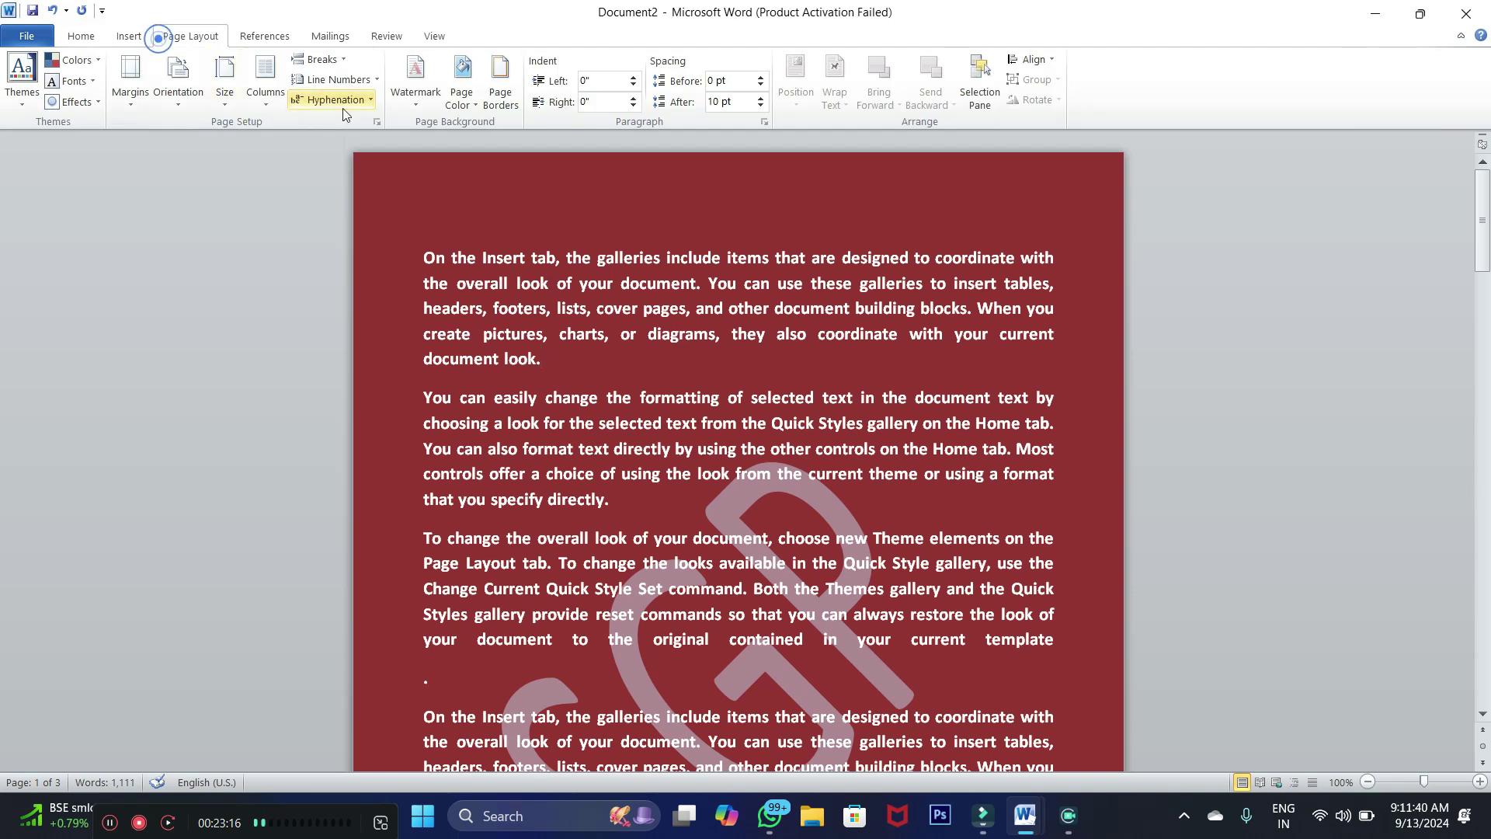
Frame every page with a white, thick 3 pt double-line 3-D page border
{"action": "left_click", "coordinate": [506, 111]}
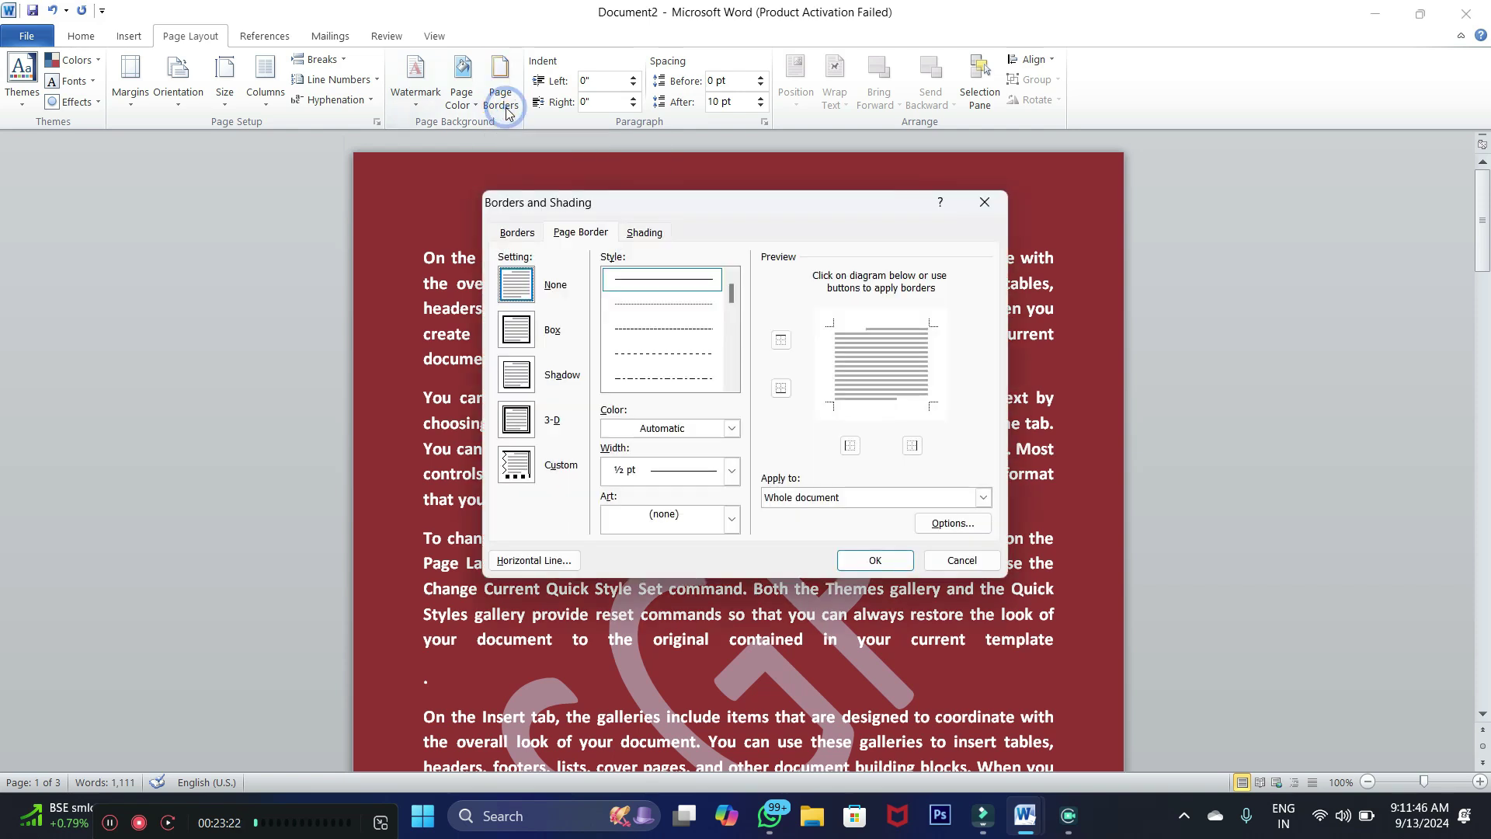
{"action": "left_click_drag", "start_coordinate": [628, 202], "coordinate": [645, 148]}
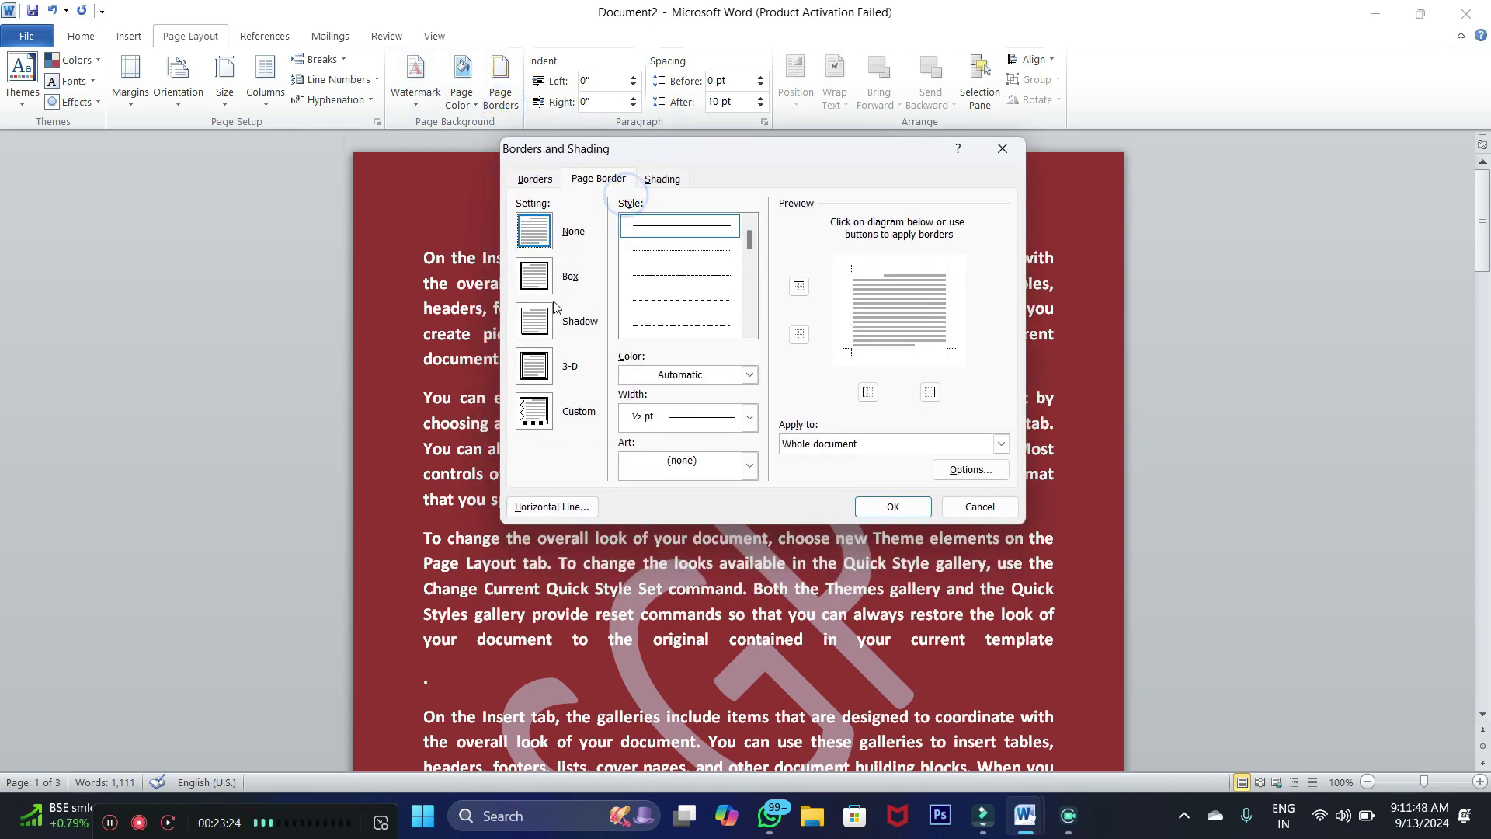
{"action": "left_click", "coordinate": [535, 368]}
{"action": "left_click", "coordinate": [535, 321]}
{"action": "left_click", "coordinate": [535, 368]}
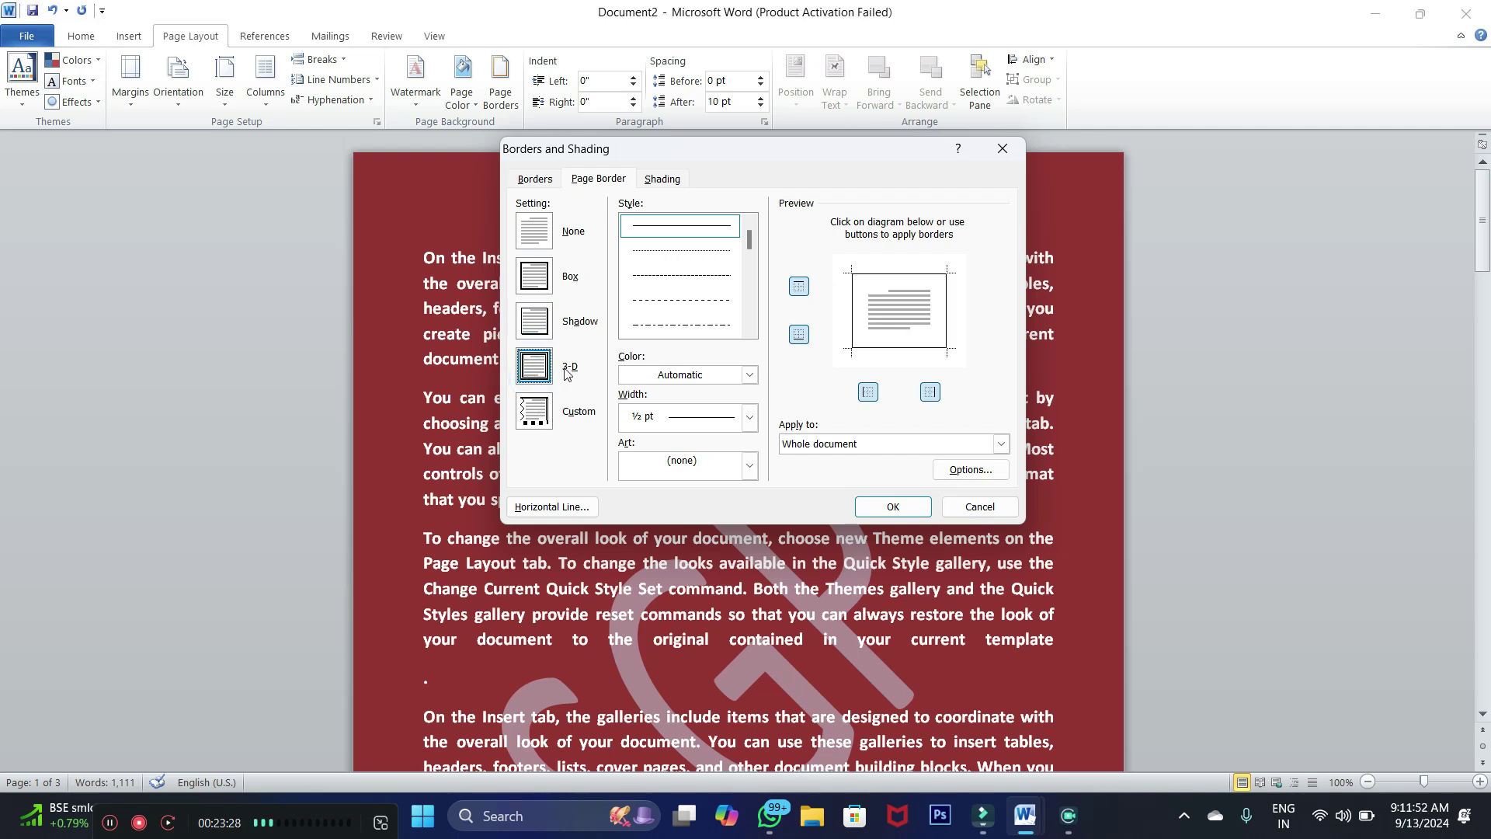
{"action": "left_click_drag", "start_coordinate": [750, 247], "coordinate": [750, 276]}
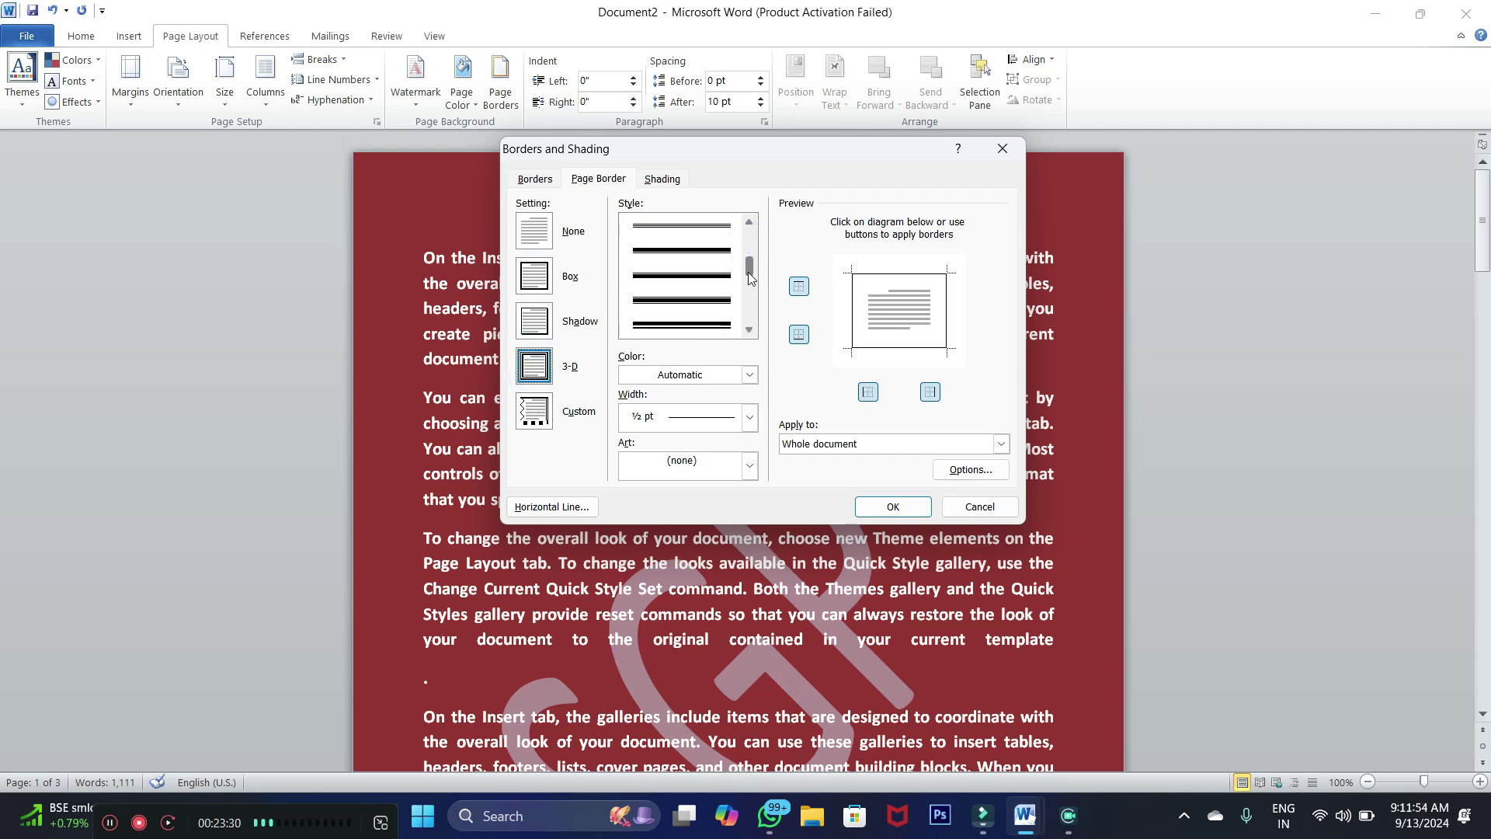
{"action": "left_click", "coordinate": [672, 323]}
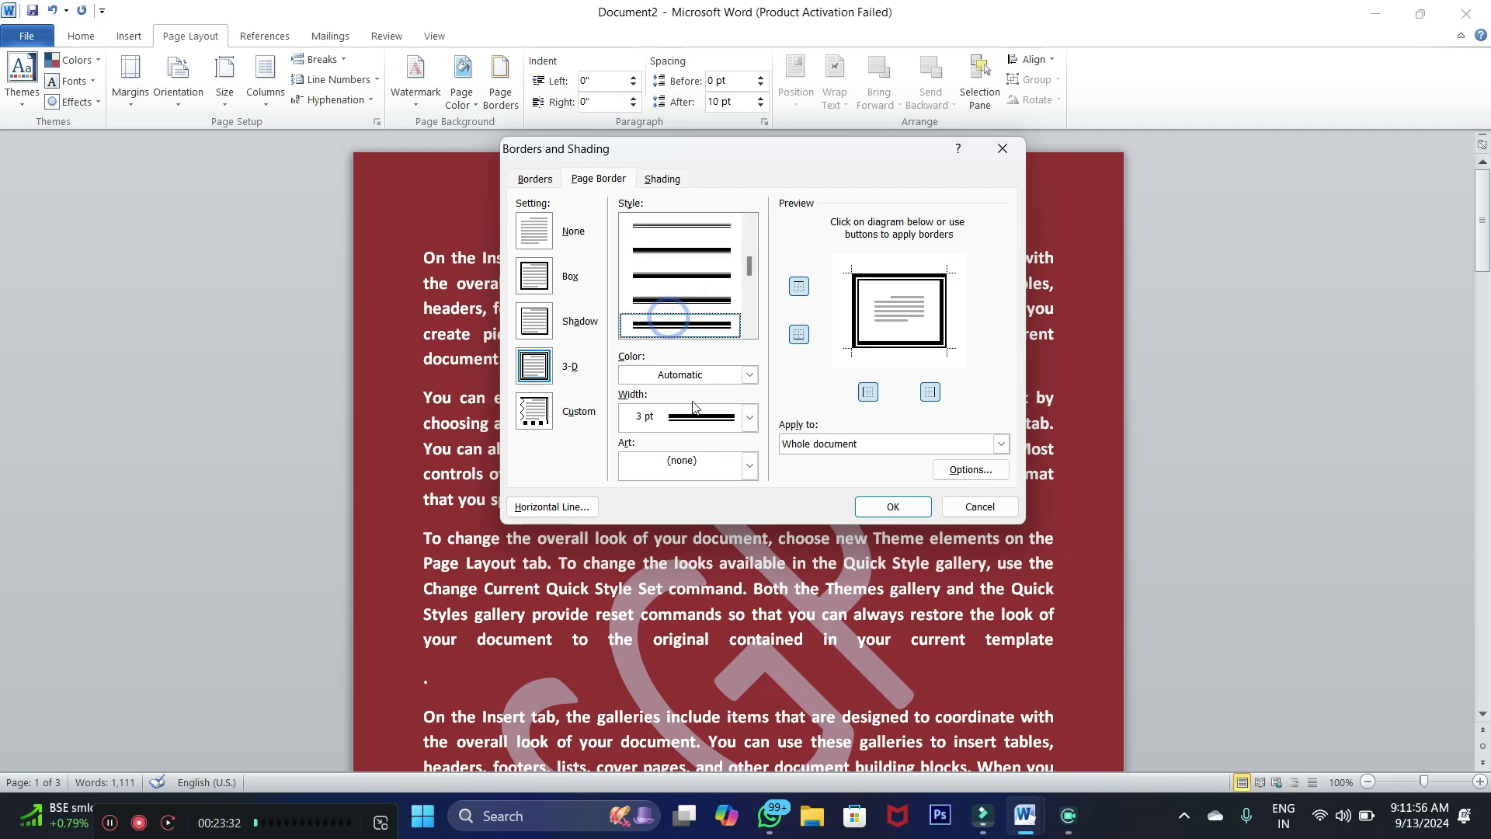
{"action": "left_click", "coordinate": [750, 374]}
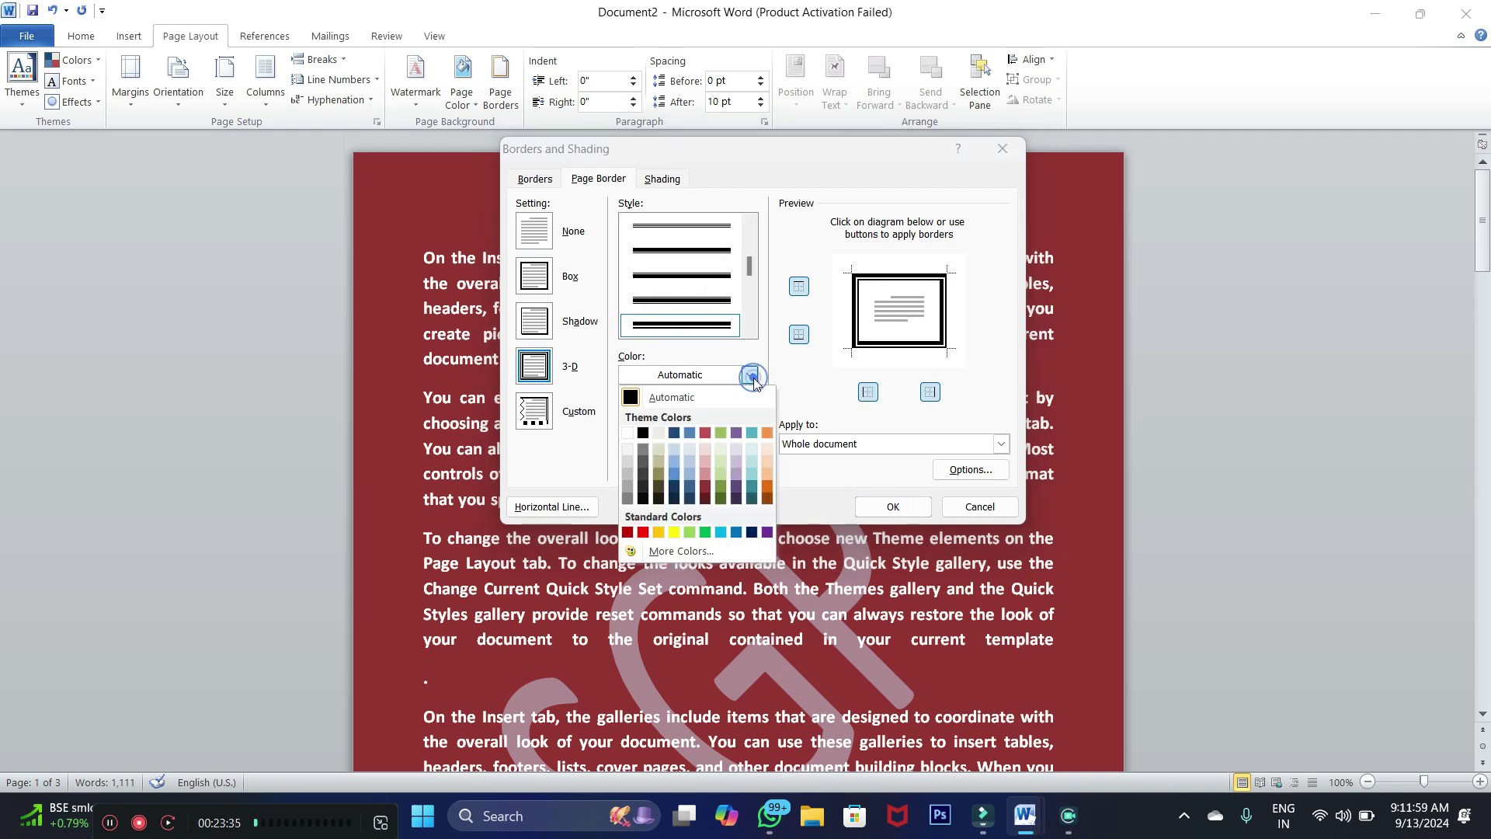
{"action": "left_click", "coordinate": [625, 433]}
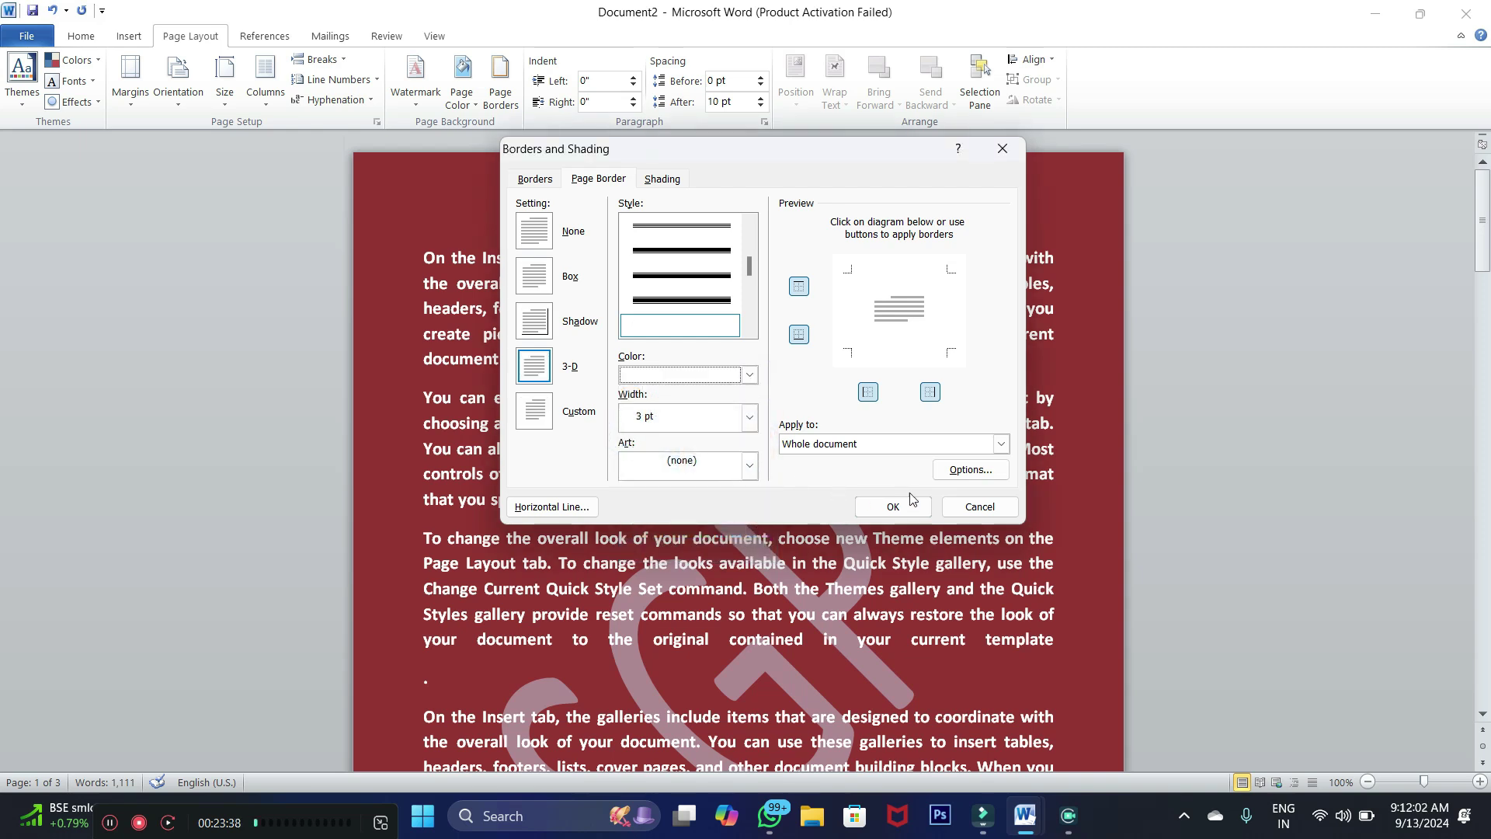
{"action": "left_click", "coordinate": [880, 509]}
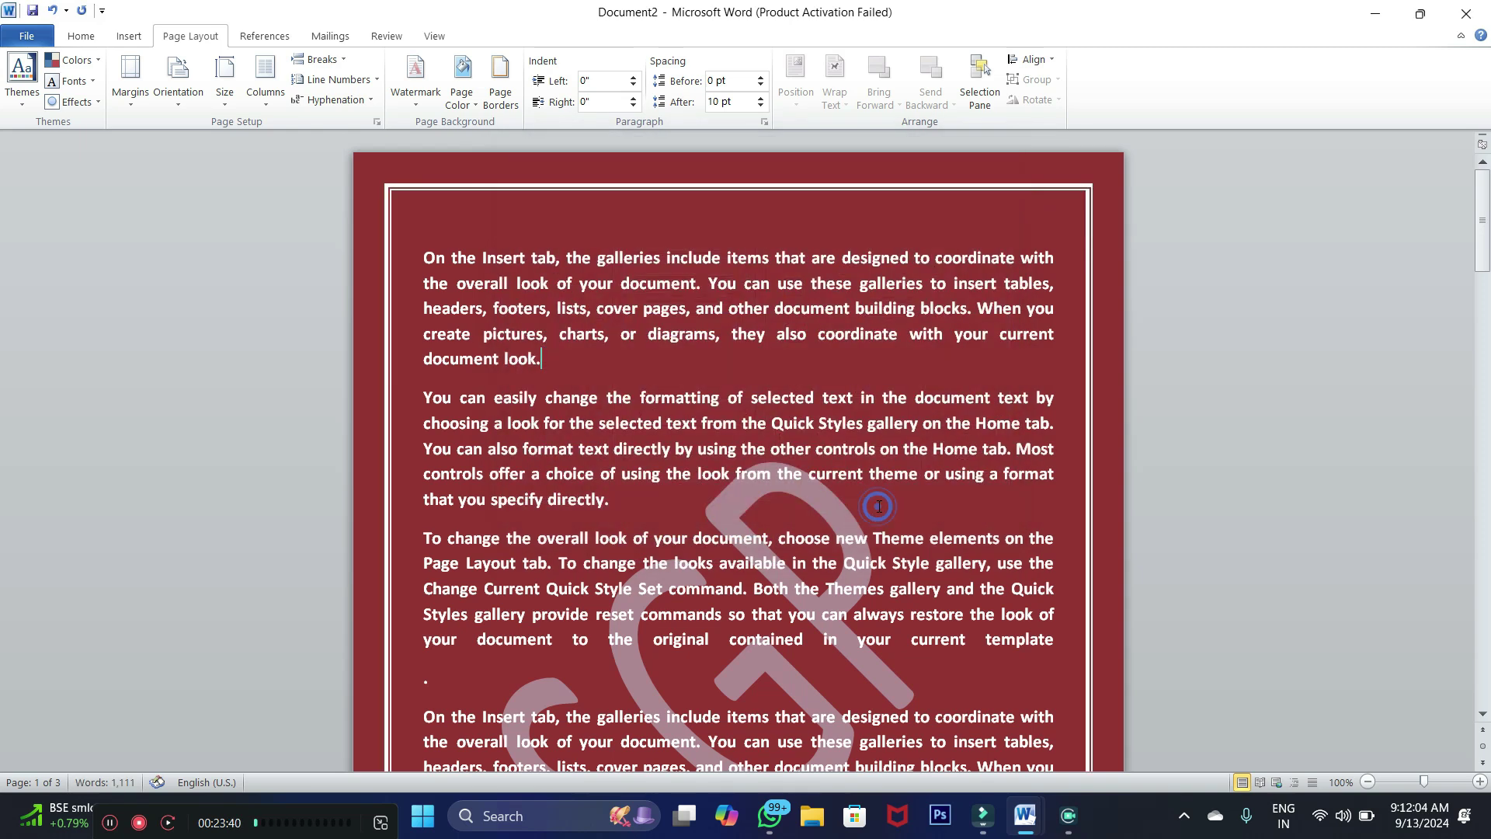
{"action": "scroll", "coordinate": [1061, 252], "scroll_direction": "down", "scroll_amount": 1}
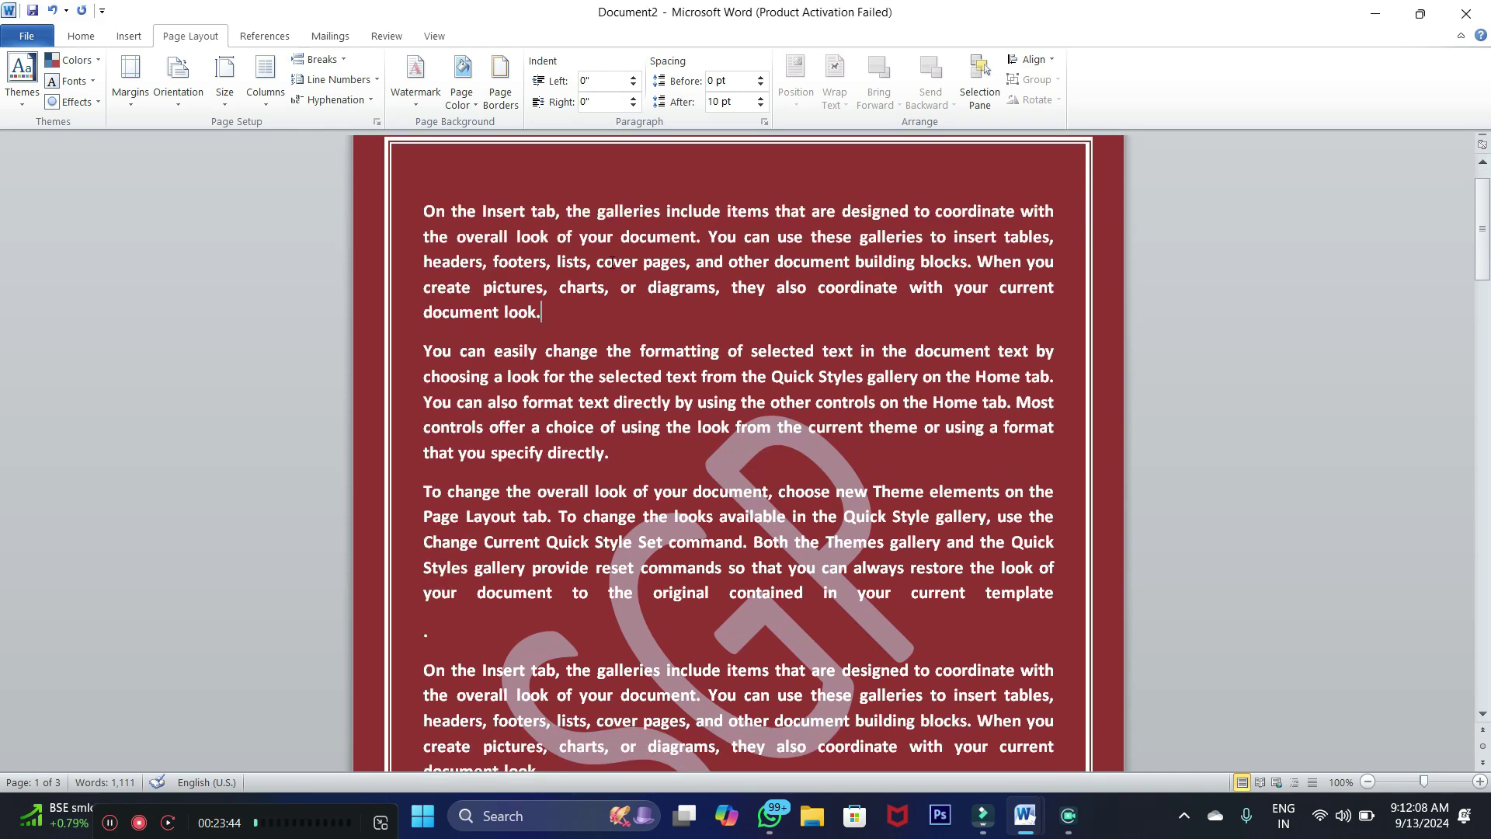
{"action": "scroll", "coordinate": [612, 262], "scroll_direction": "up", "scroll_amount": 1}
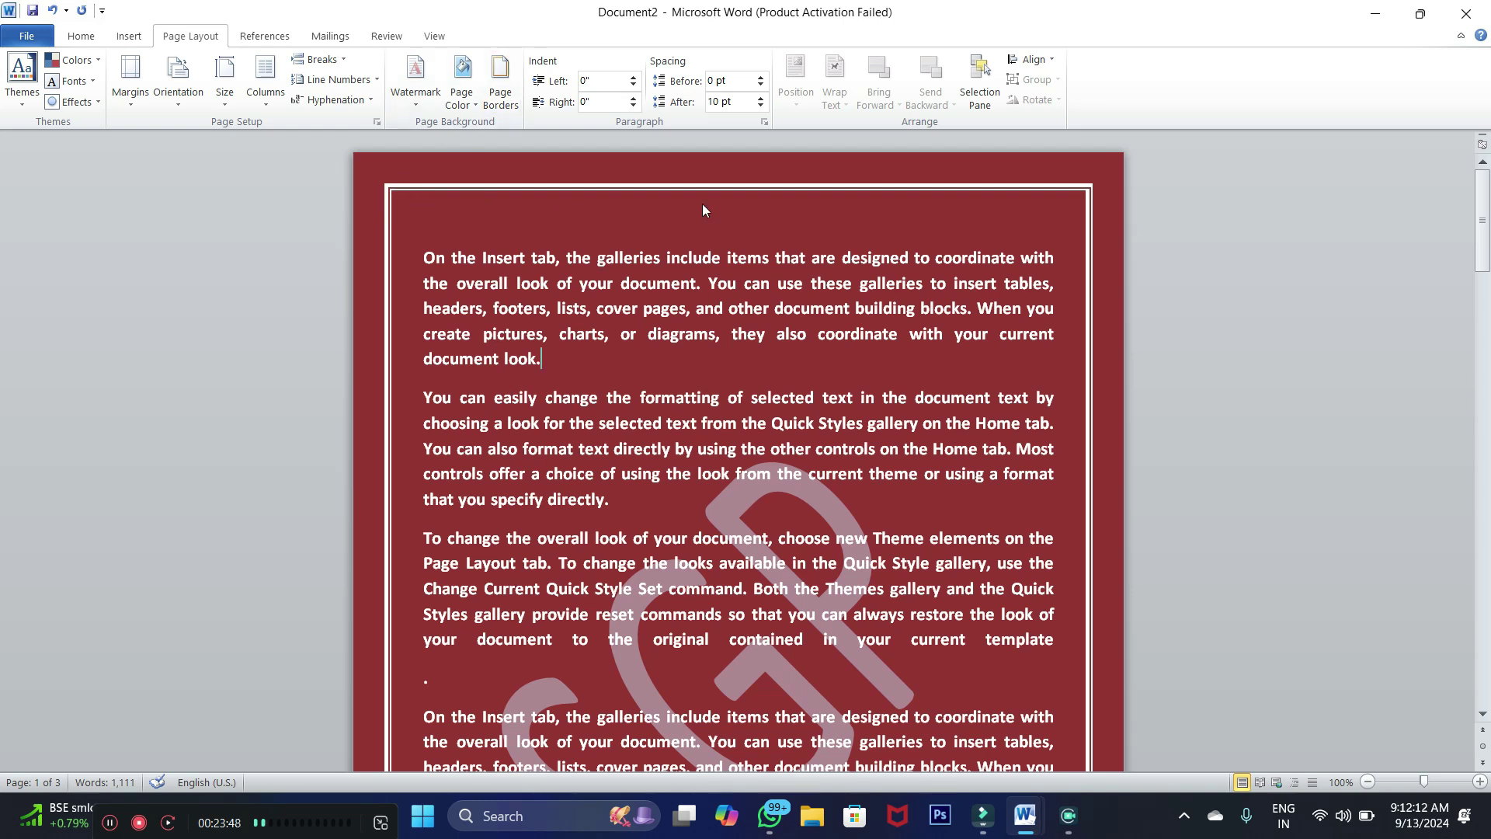
{"action": "scroll", "coordinate": [703, 210], "scroll_direction": "down", "scroll_amount": 8}
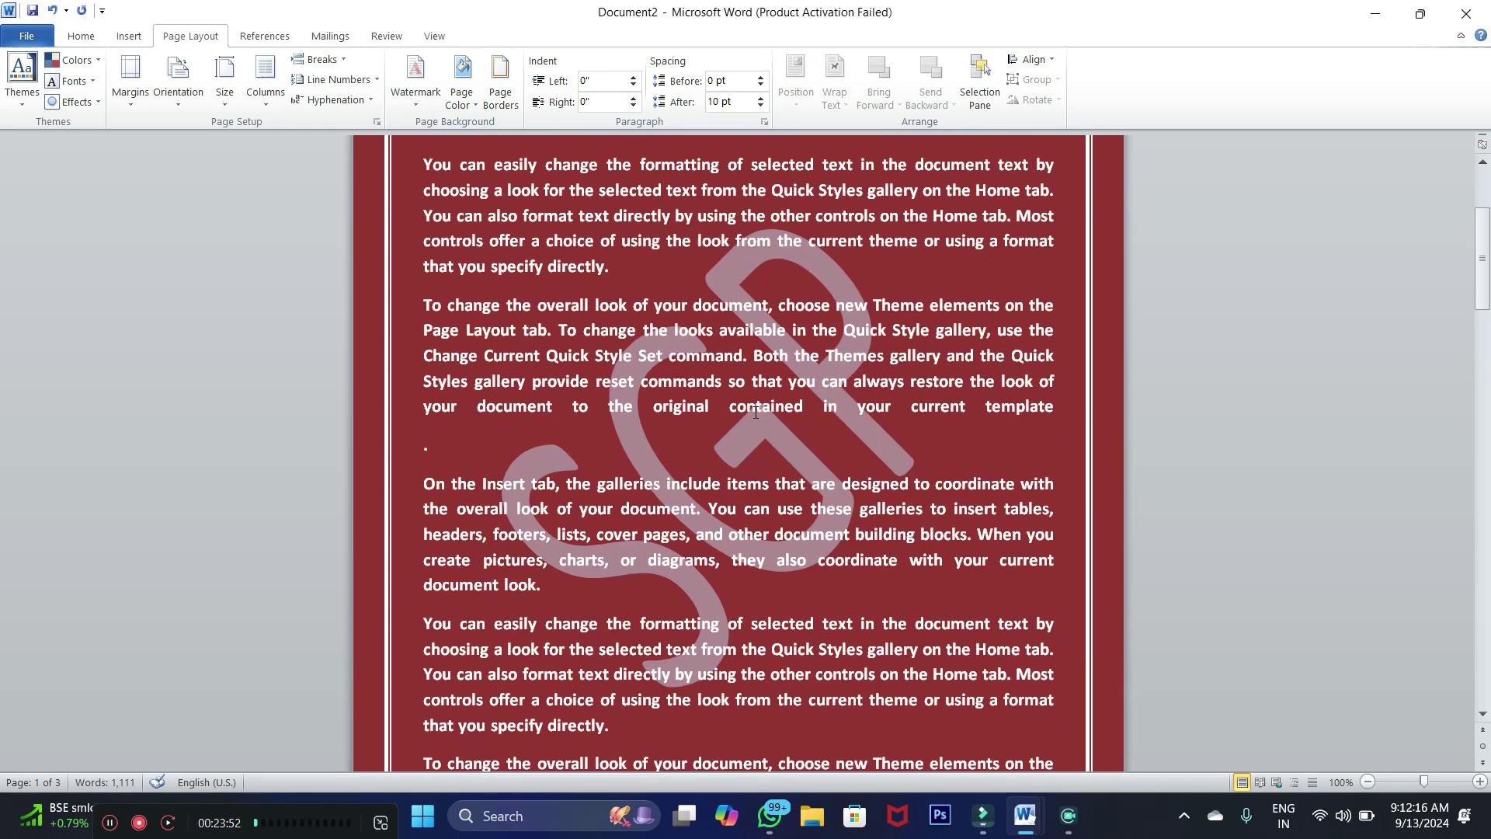
{"action": "scroll", "coordinate": [500, 137], "scroll_direction": "up", "scroll_amount": 3}
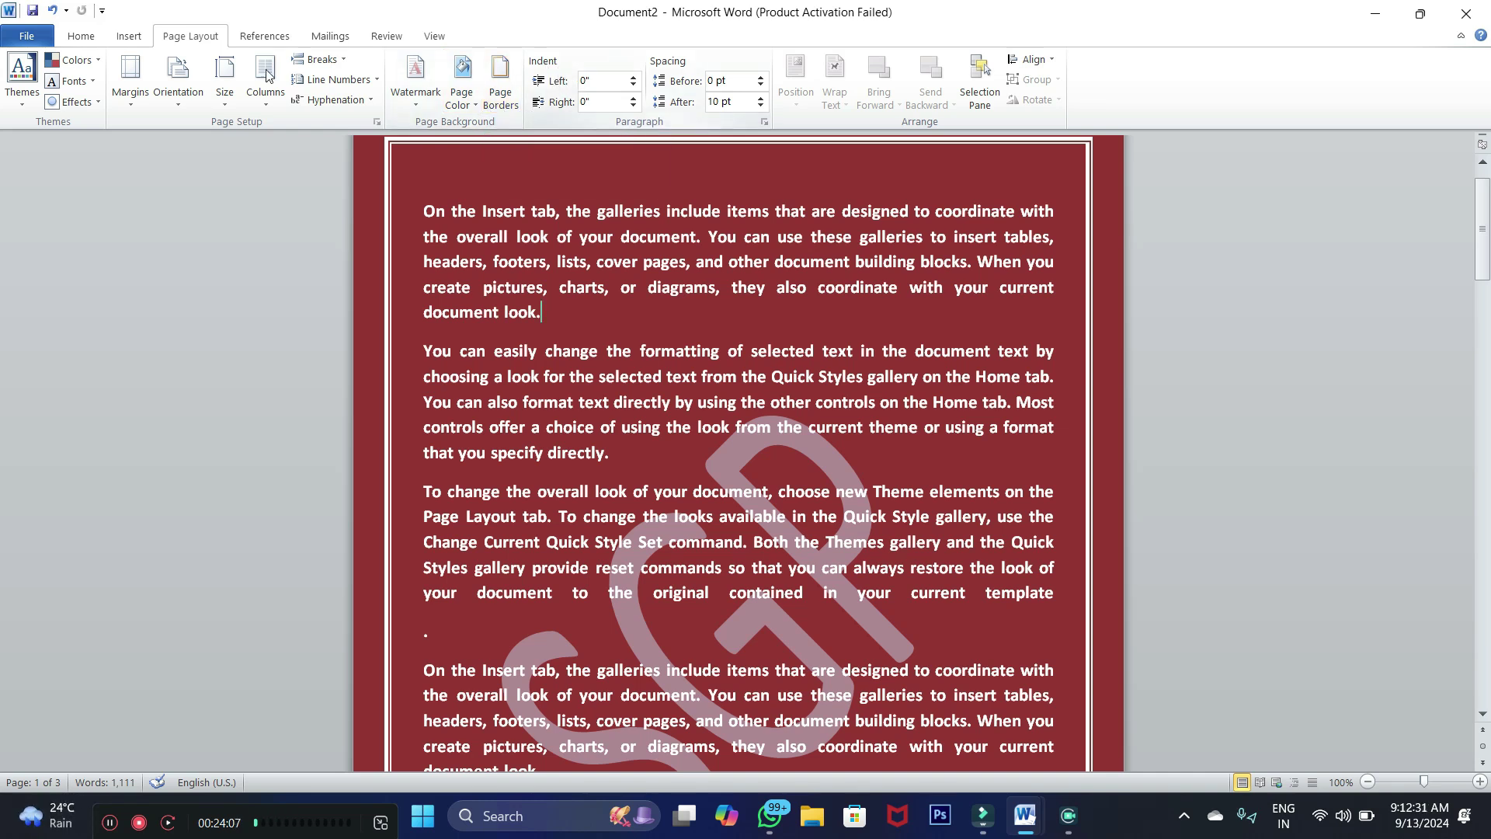
{"action": "left_click", "coordinate": [81, 36]}
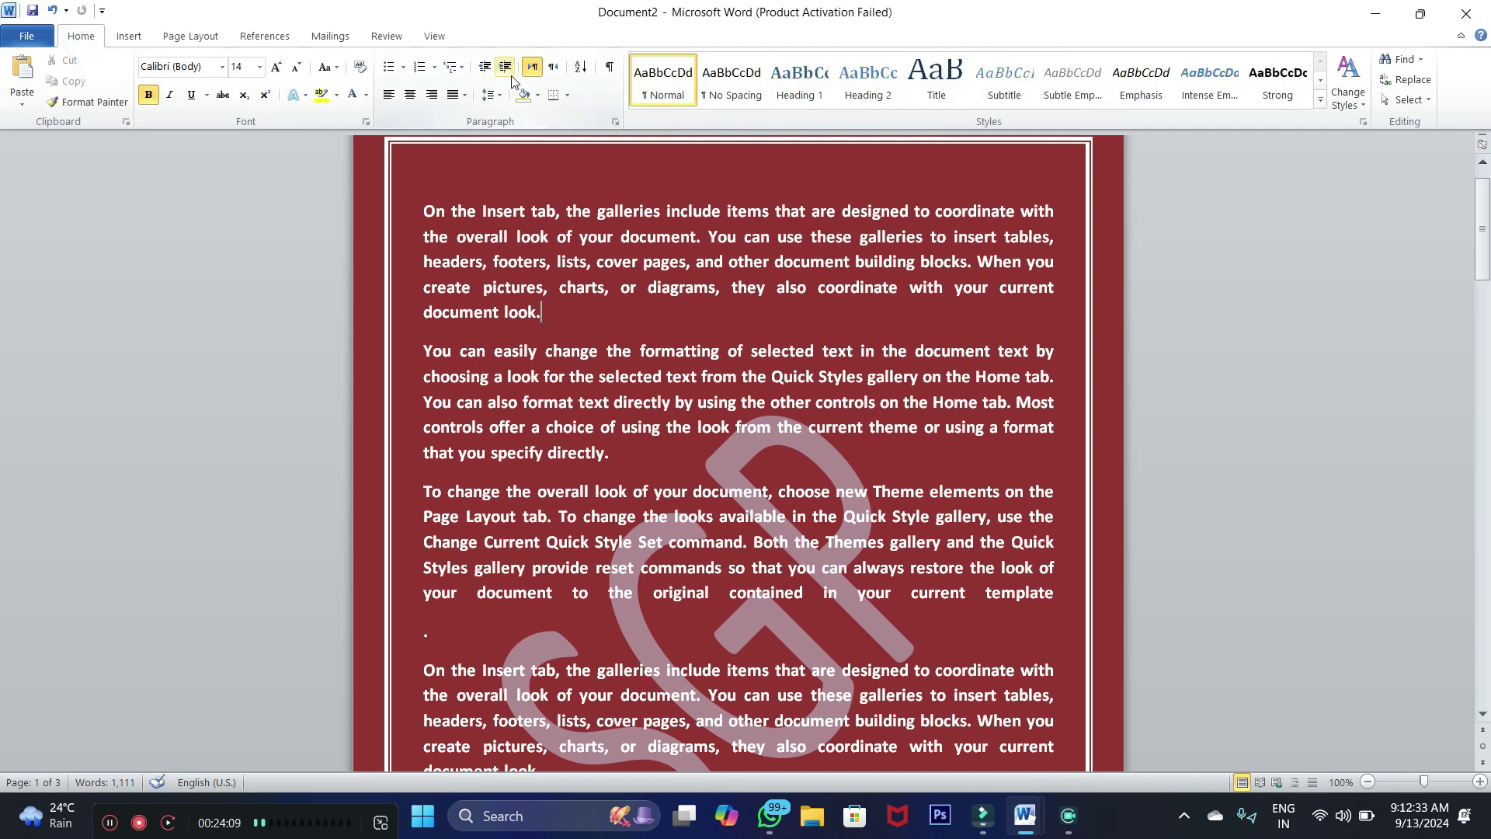
{"action": "left_click", "coordinate": [194, 37]}
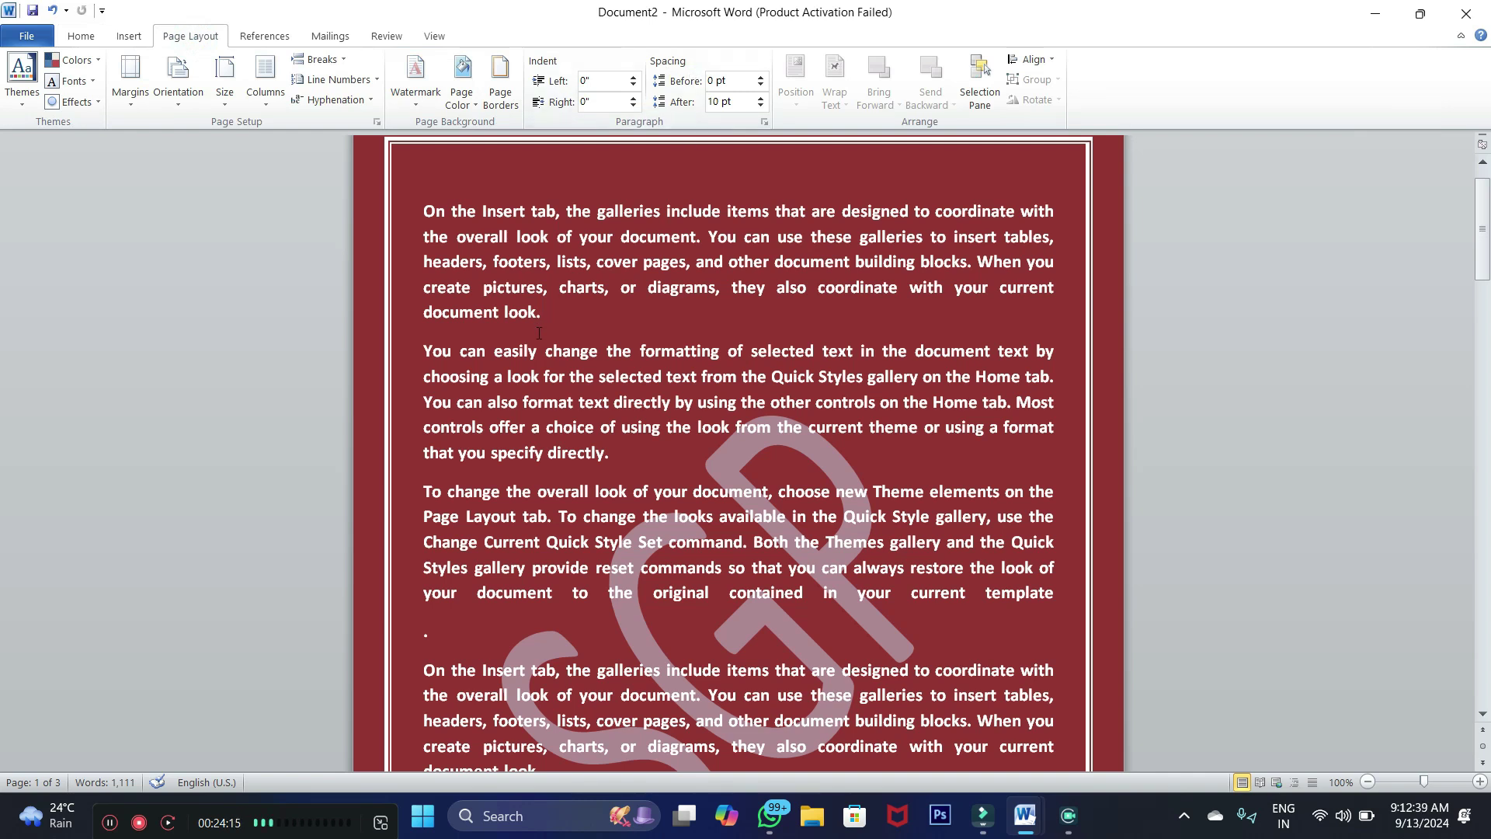
{"action": "left_click_drag", "start_coordinate": [547, 314], "coordinate": [426, 208]}
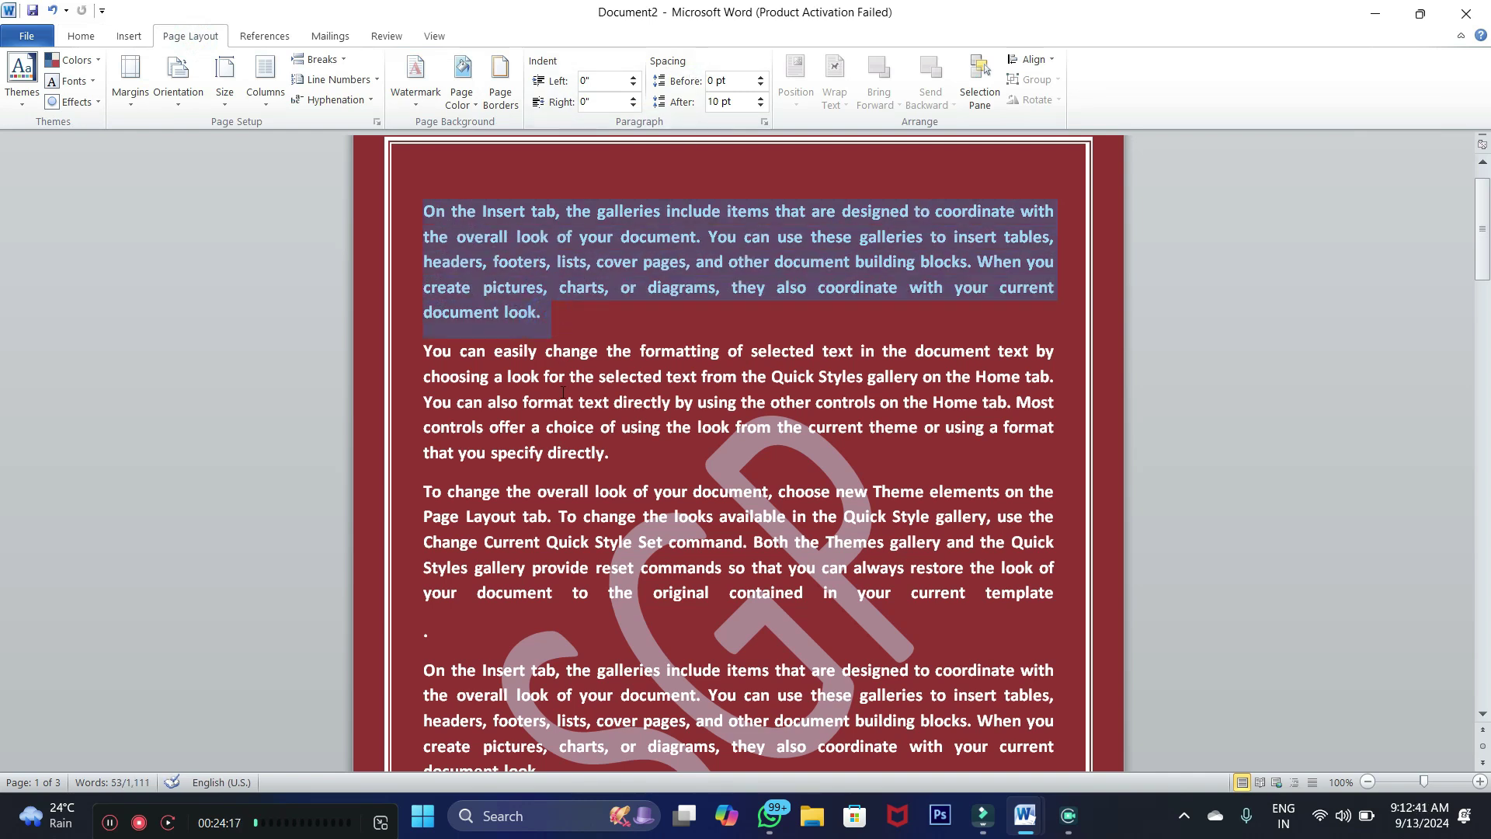
Select the second paragraph, 'You can easily change…', to adjust its spacing
{"action": "left_click", "coordinate": [611, 452]}
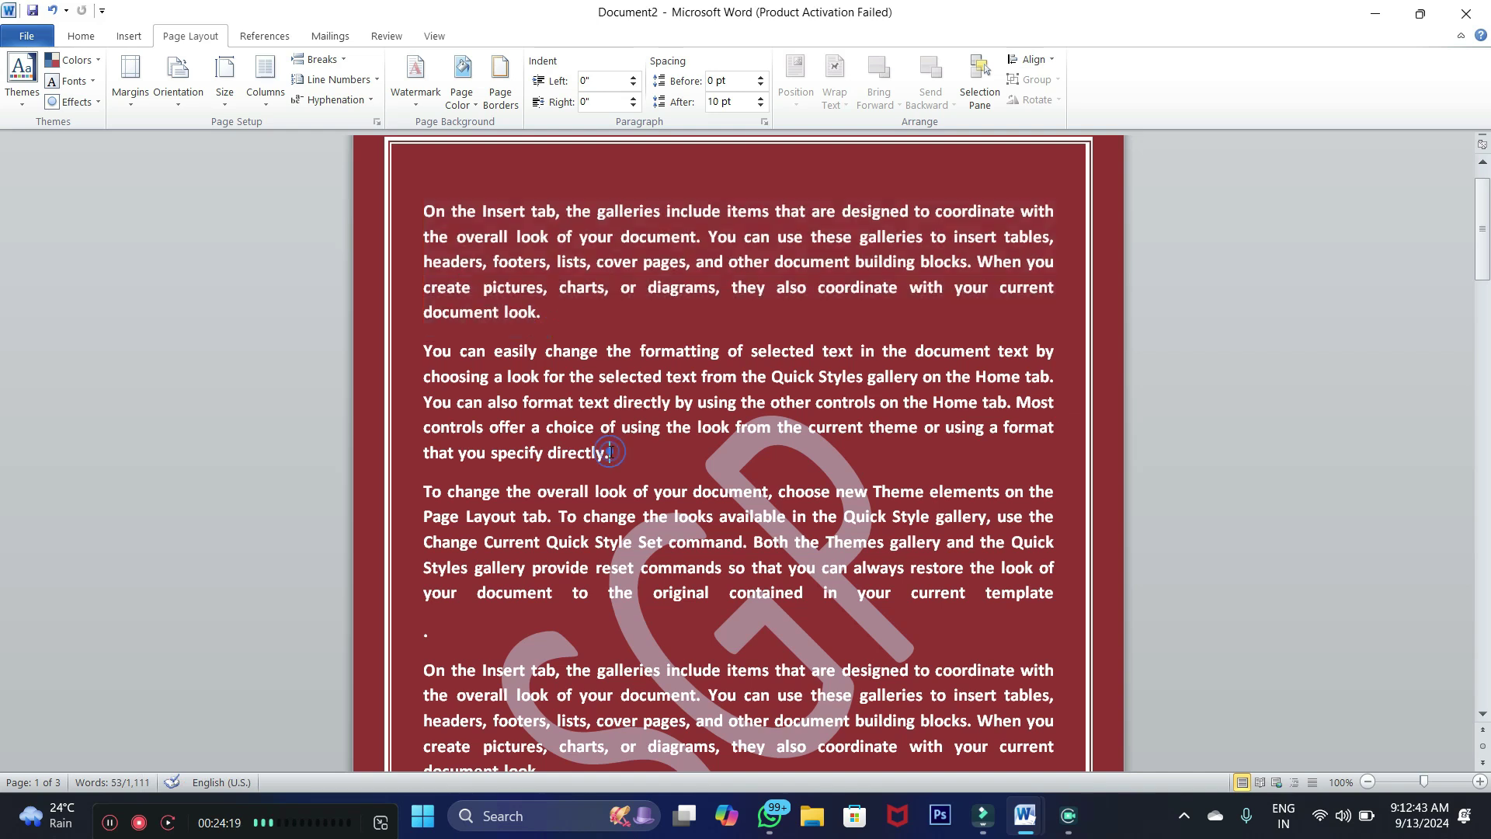
{"action": "left_click_drag", "start_coordinate": [619, 455], "coordinate": [489, 427]}
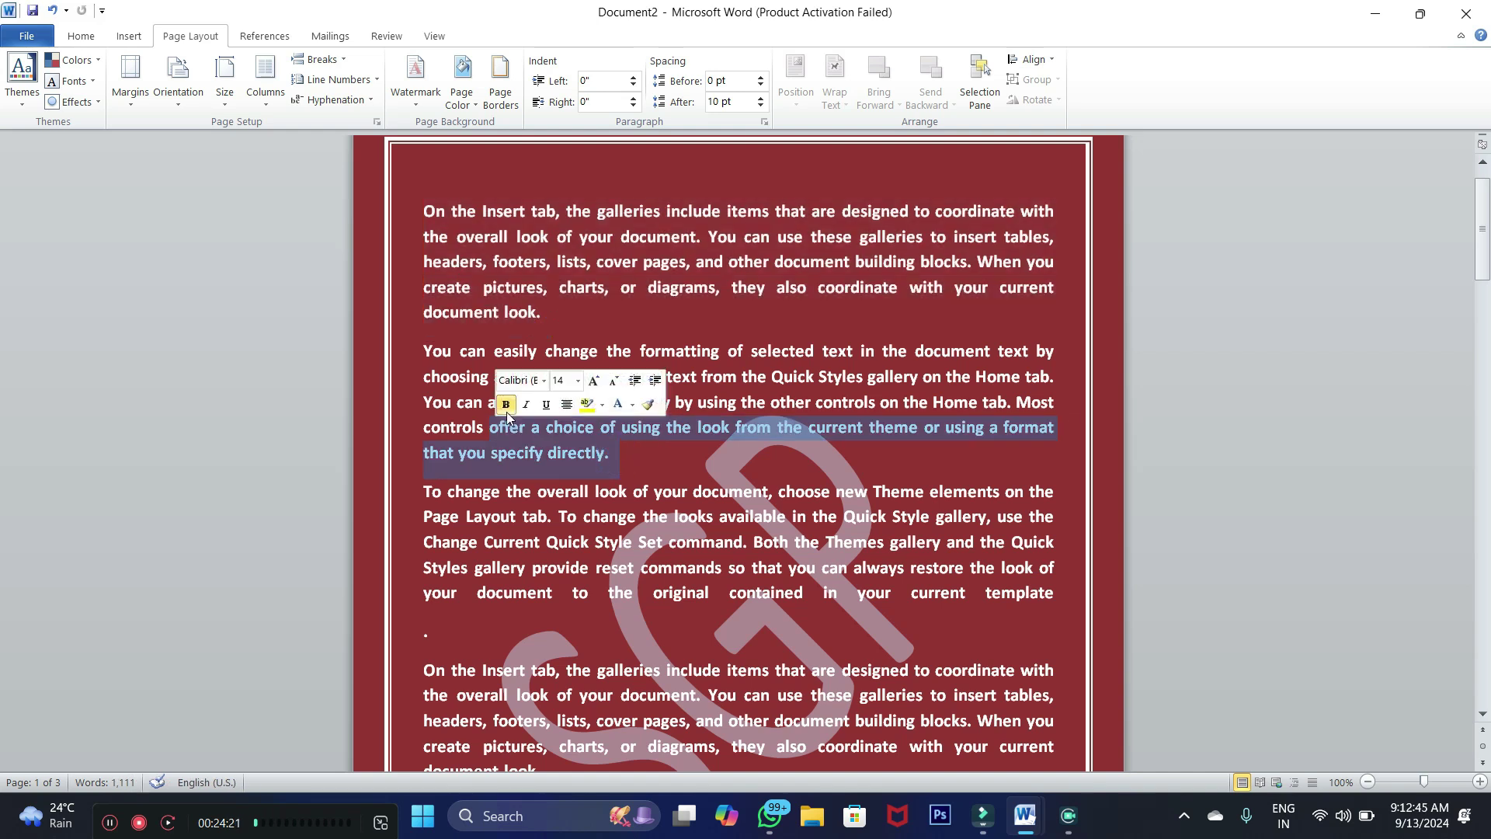
{"action": "left_click", "coordinate": [646, 448]}
{"action": "left_click_drag", "start_coordinate": [642, 449], "coordinate": [526, 343]}
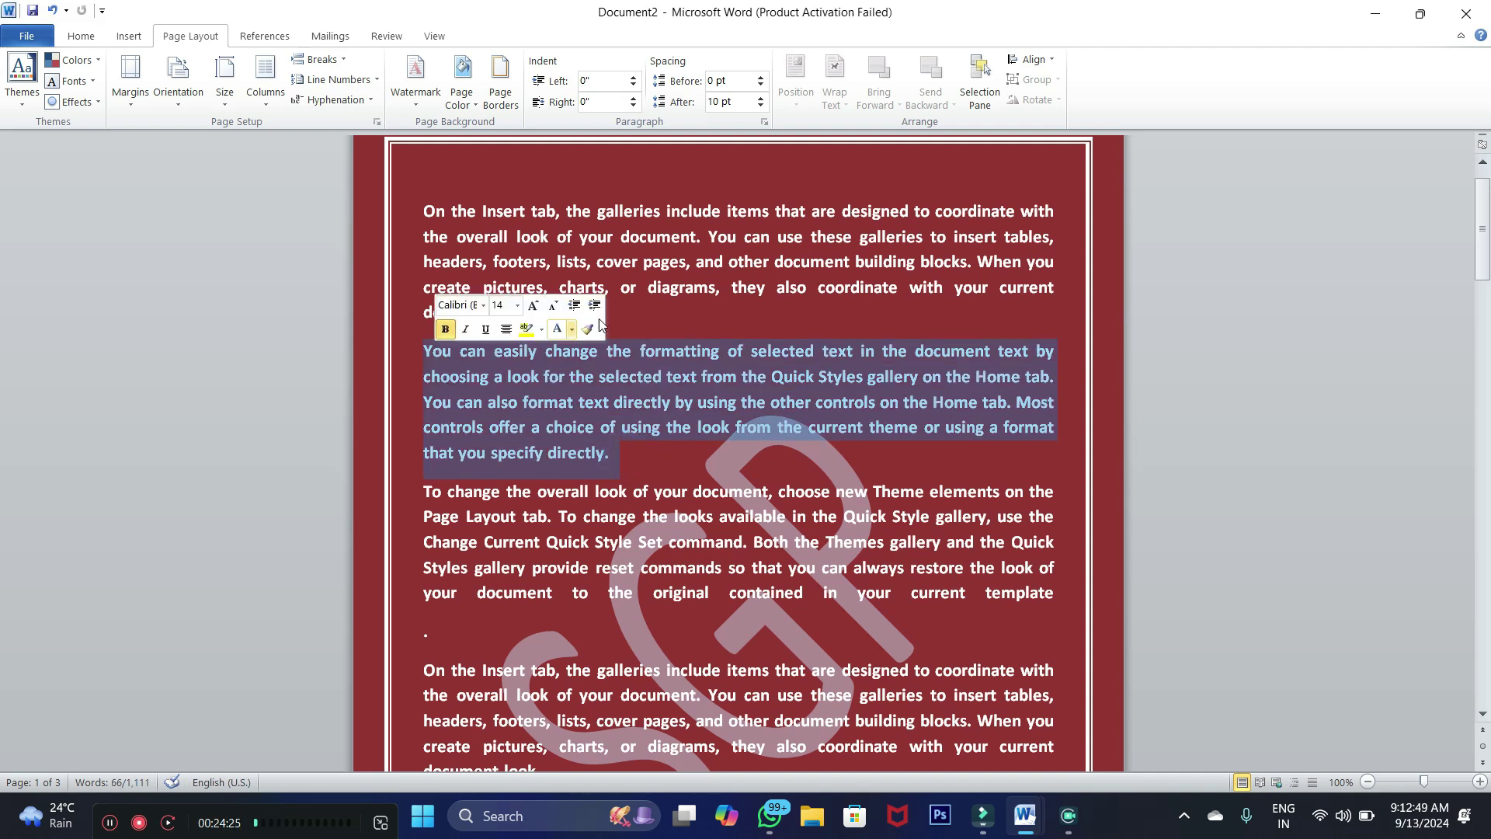
{"action": "left_click", "coordinate": [620, 472]}
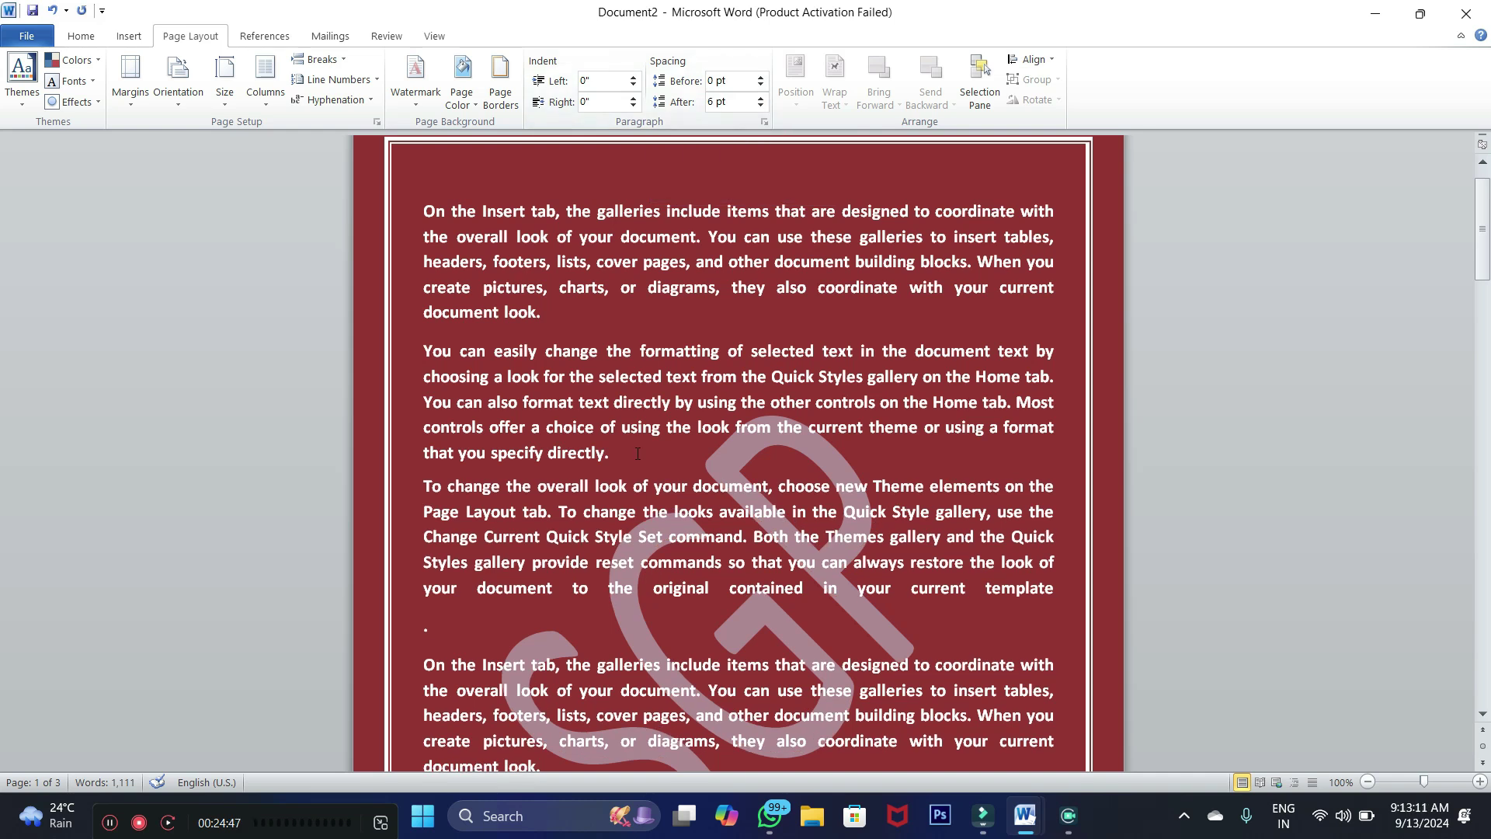
{"action": "left_click_drag", "start_coordinate": [613, 455], "coordinate": [431, 361]}
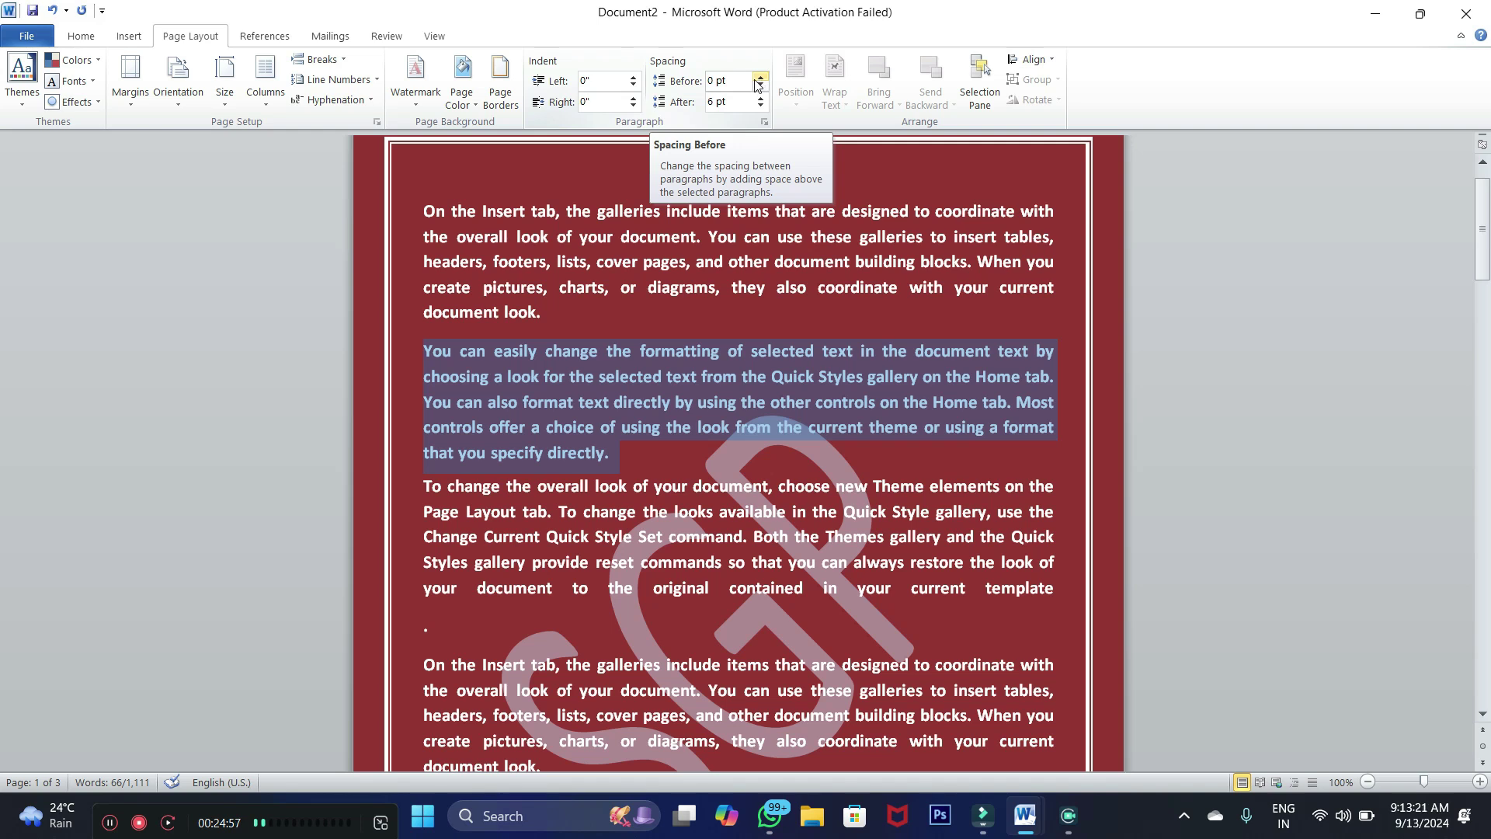
{"action": "left_click", "coordinate": [595, 376]}
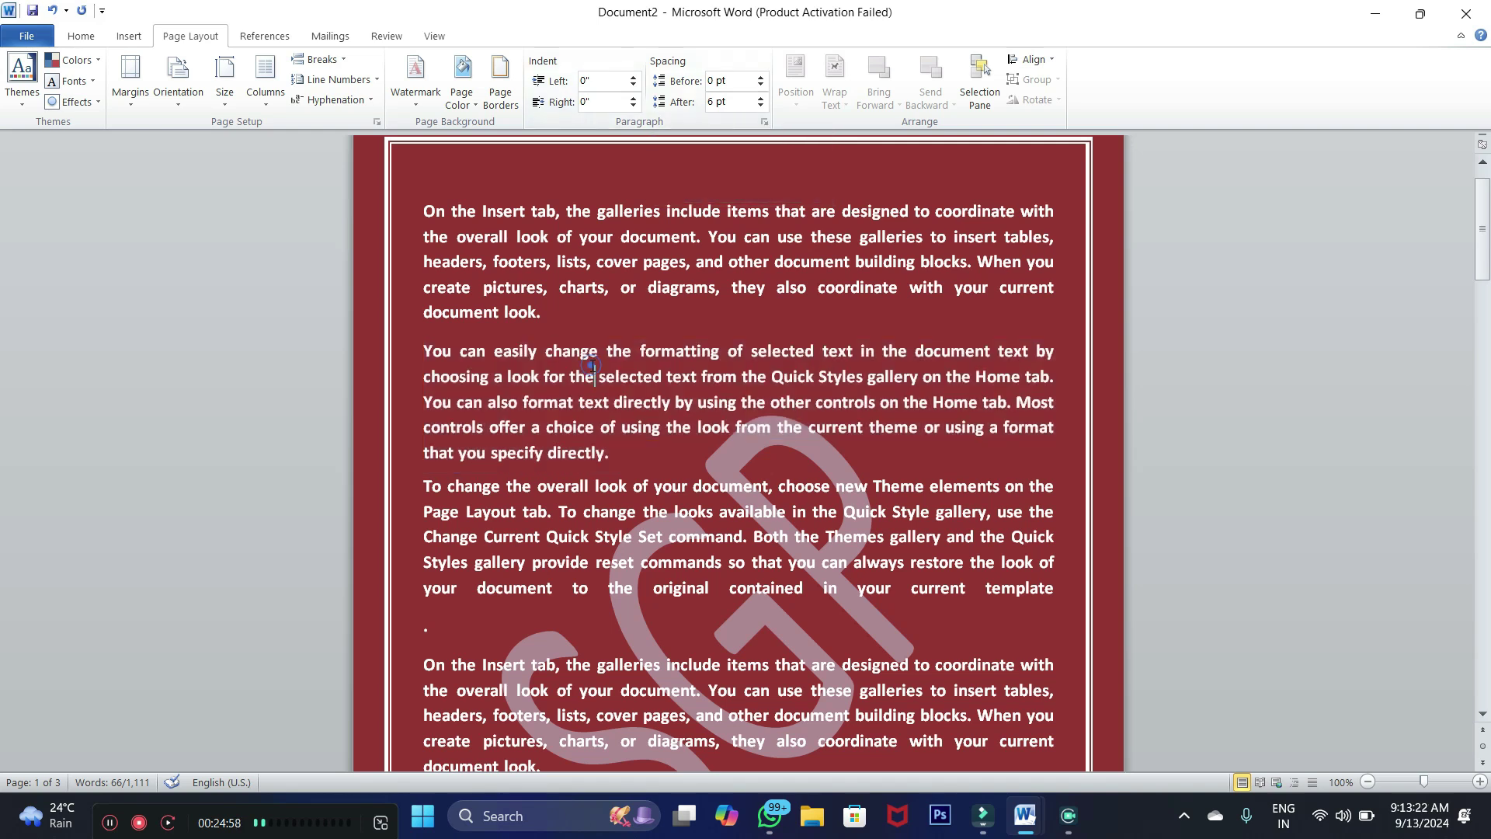
Increase Spacing Before for the 'You can easily change…' paragraph over six steps
{"action": "left_click", "coordinate": [761, 80]}
{"action": "left_click", "coordinate": [761, 80]}
{"action": "left_click", "coordinate": [761, 80]}
{"action": "left_click", "coordinate": [761, 80]}
{"action": "left_click", "coordinate": [761, 80]}
{"action": "left_click", "coordinate": [761, 80]}
{"action": "left_click", "coordinate": [761, 80]}
{"action": "left_click", "coordinate": [761, 77]}
{"action": "left_click", "coordinate": [761, 78]}
{"action": "left_click", "coordinate": [761, 77]}
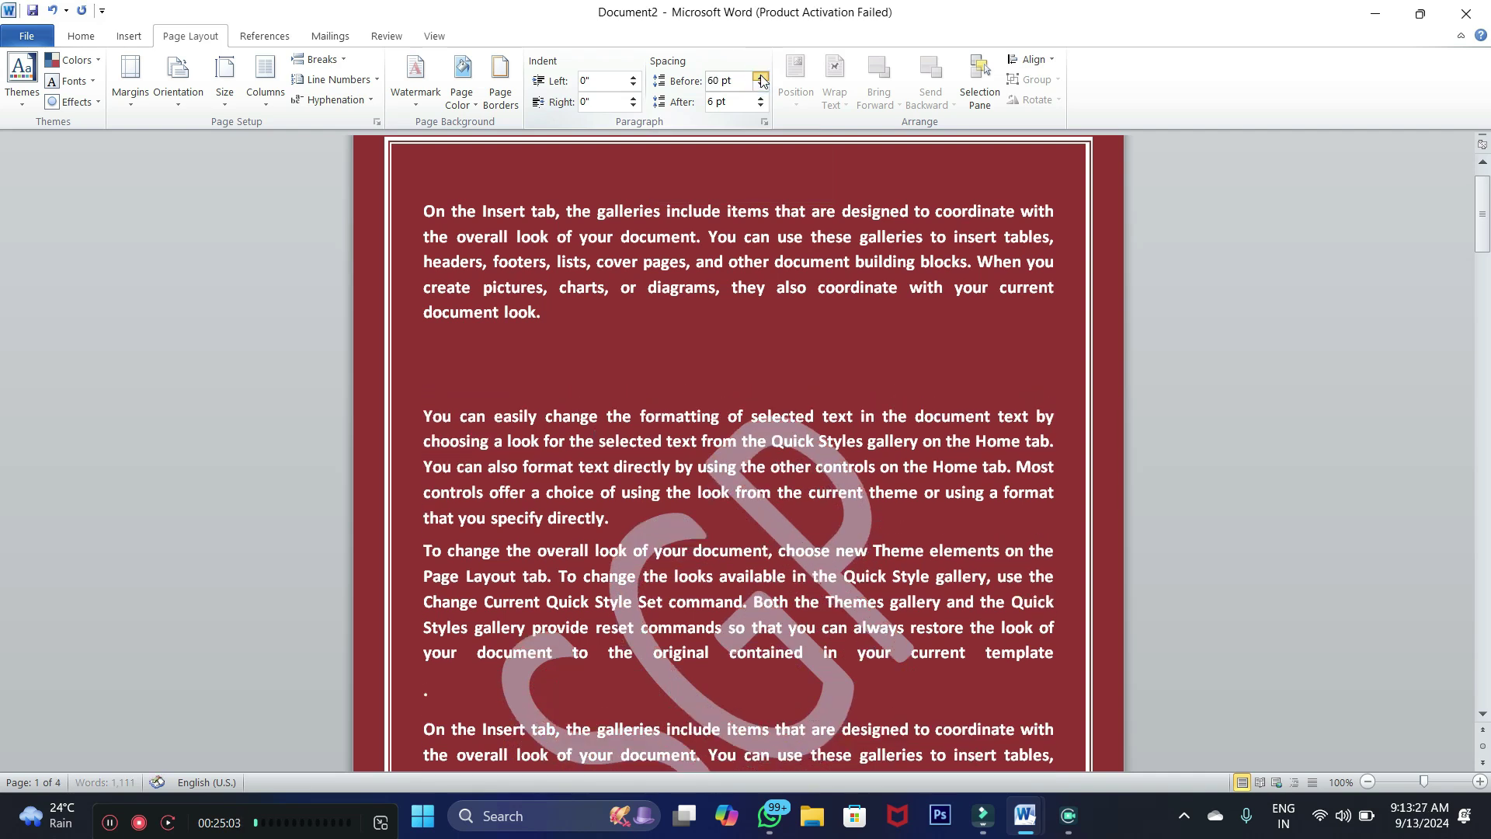
Reselect the 'You can easily change…' paragraph and increase its Spacing After over five steps
{"action": "left_click", "coordinate": [500, 360]}
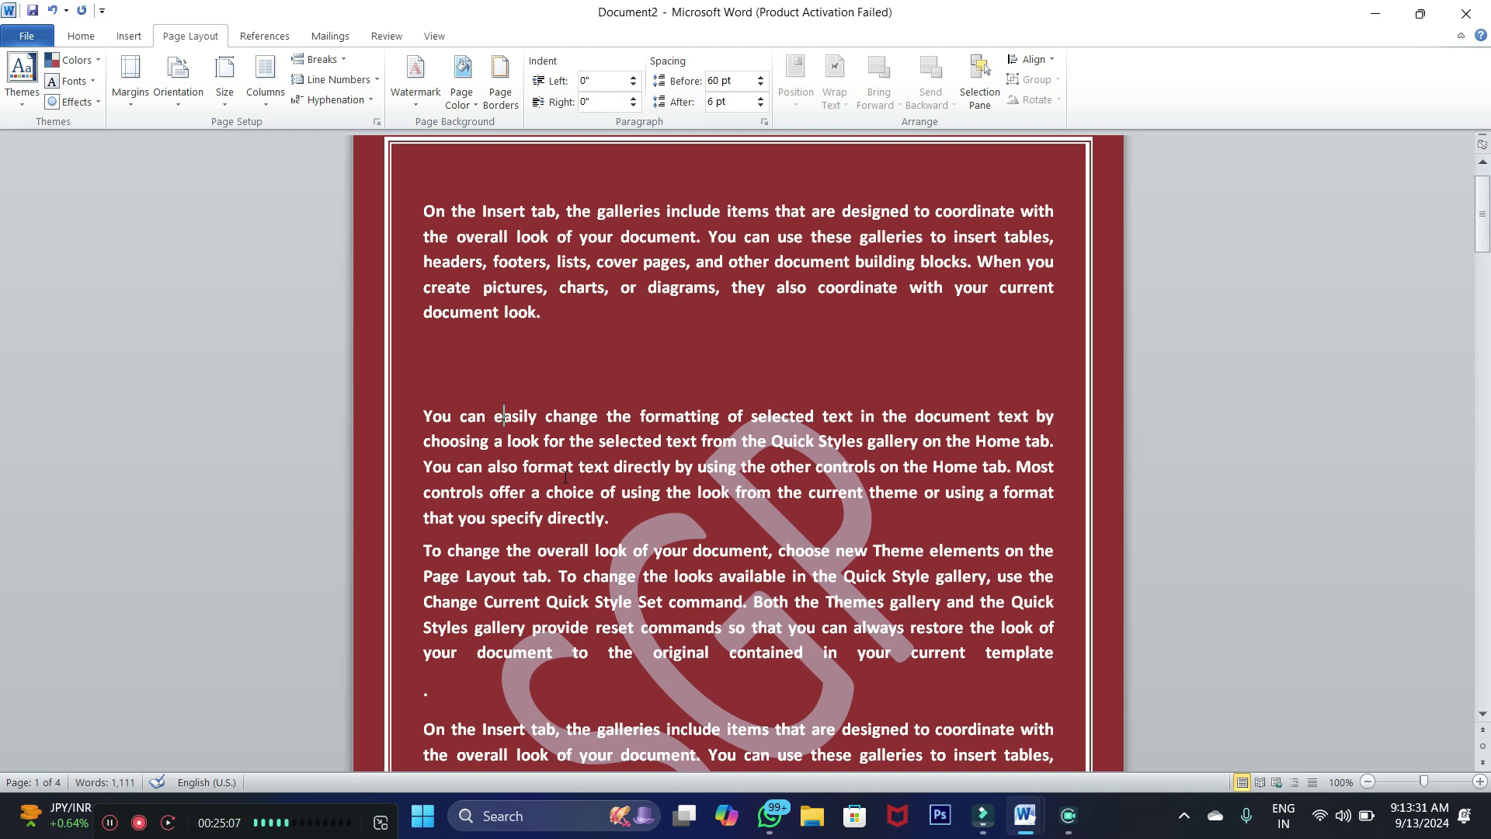
{"action": "scroll", "coordinate": [565, 477], "scroll_direction": "down", "scroll_amount": 3}
{"action": "left_click_drag", "start_coordinate": [424, 410], "coordinate": [822, 519]}
{"action": "left_click_drag", "start_coordinate": [582, 380], "coordinate": [439, 301]}
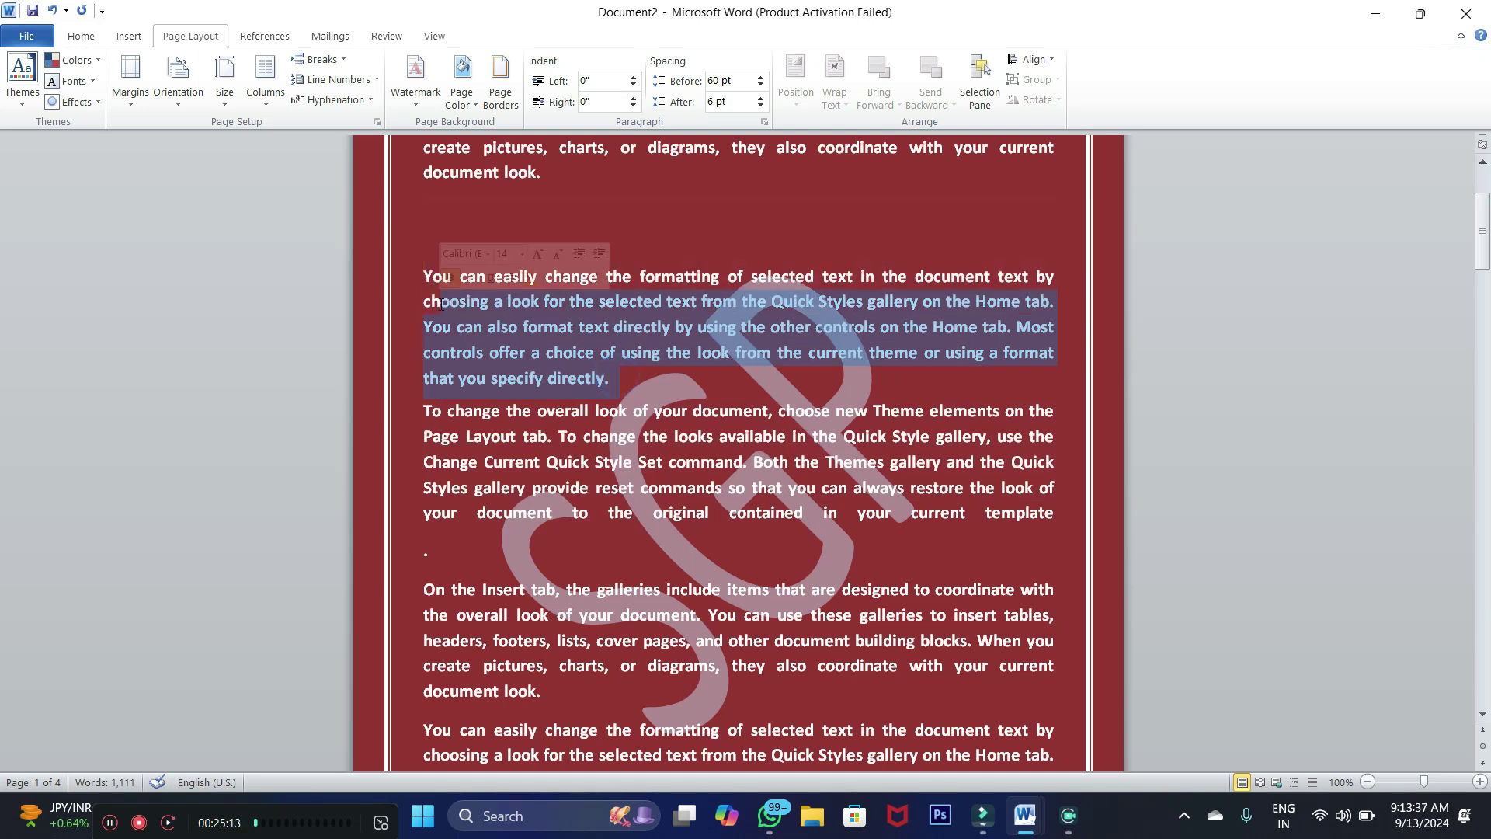
{"action": "left_click", "coordinate": [475, 301]}
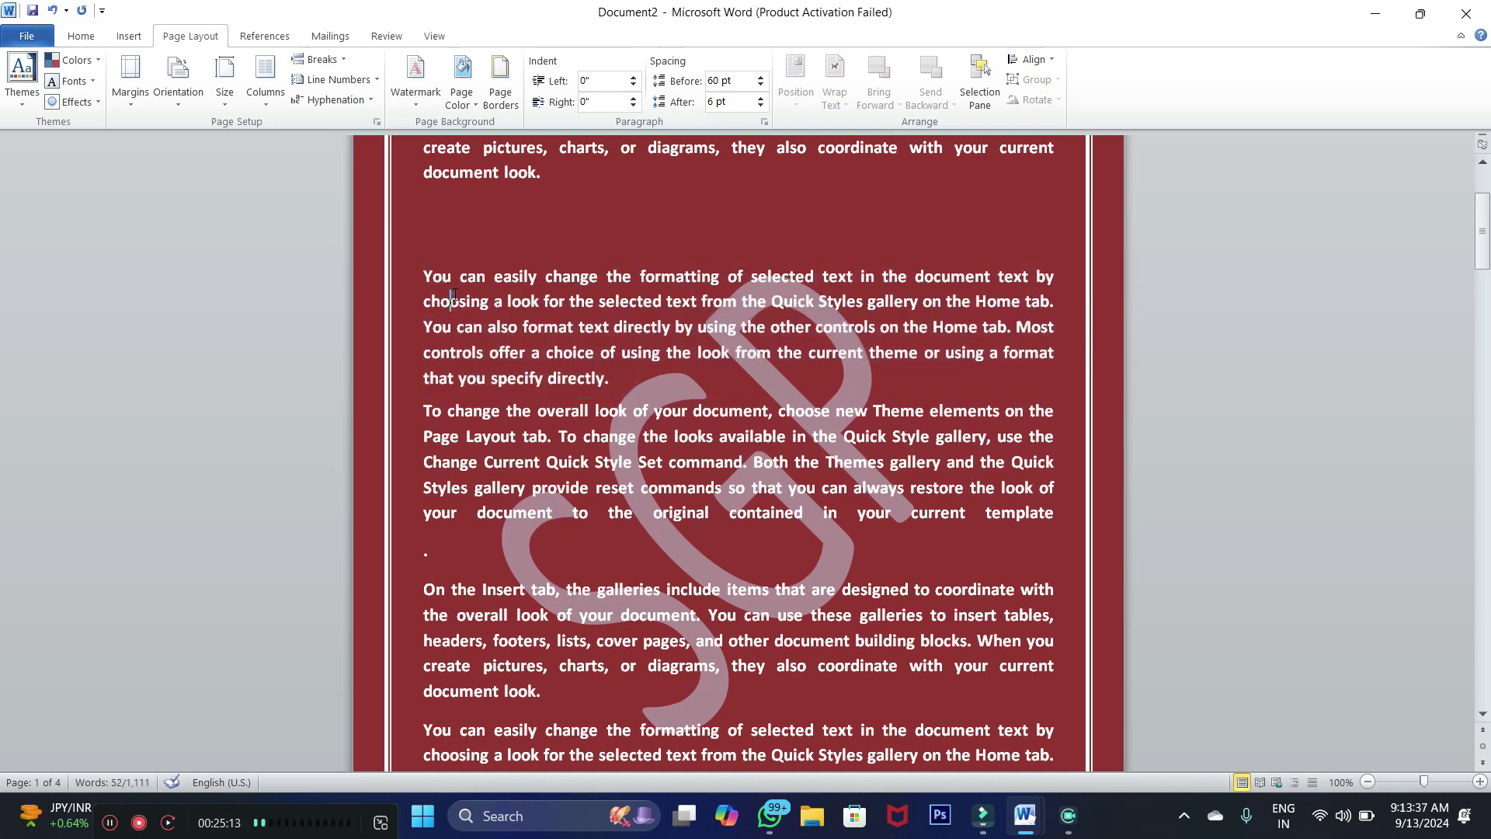
{"action": "left_click", "coordinate": [758, 100]}
{"action": "left_click", "coordinate": [758, 100]}
{"action": "left_click", "coordinate": [758, 100]}
{"action": "left_click", "coordinate": [758, 100]}
{"action": "left_click", "coordinate": [758, 100]}
{"action": "left_click", "coordinate": [758, 100]}
{"action": "left_click", "coordinate": [759, 100]}
{"action": "left_click", "coordinate": [759, 100]}
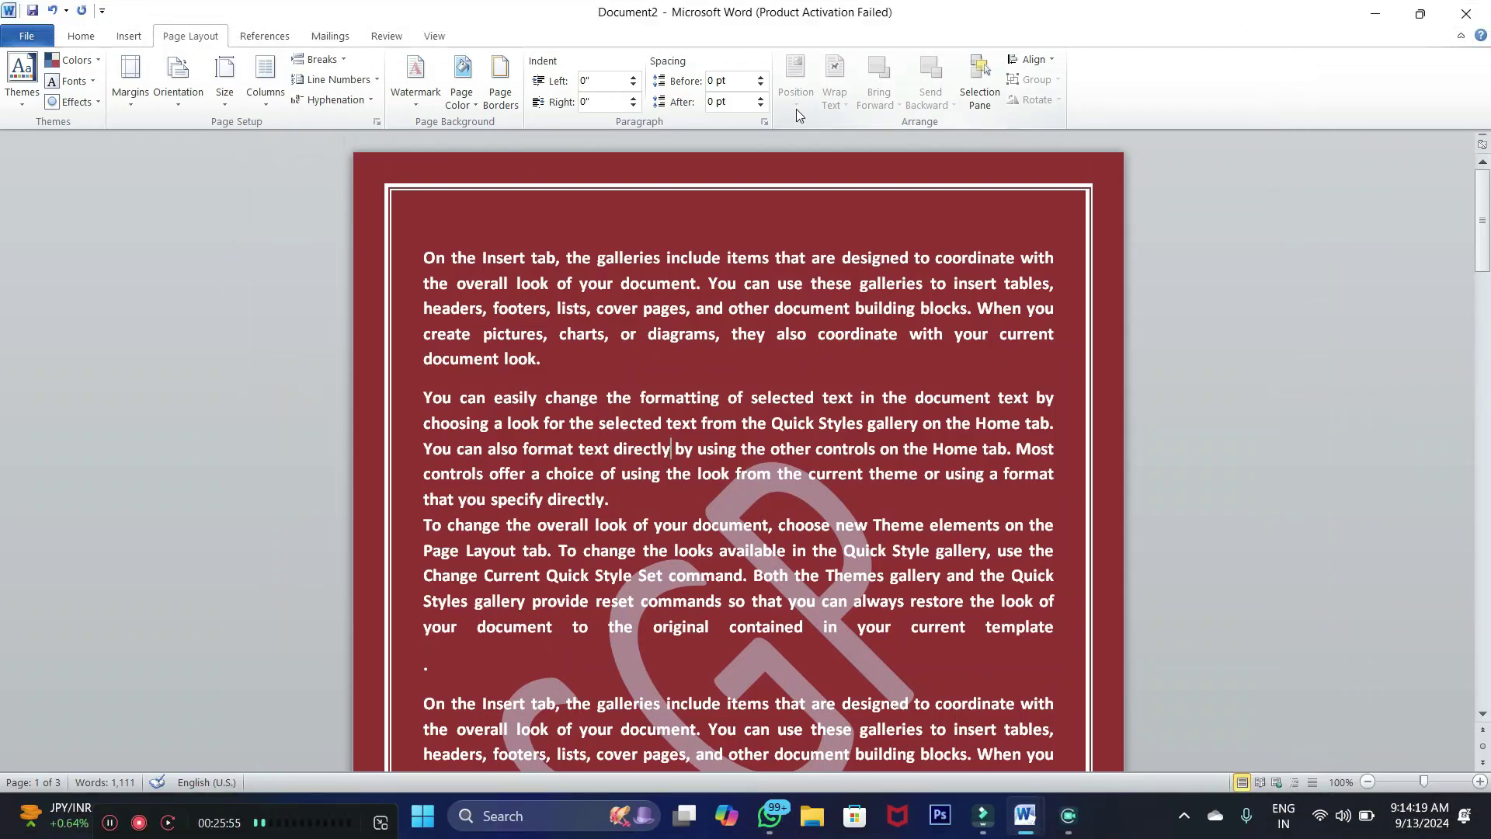
Insert the picture SGP Logo.jpg from the Desktop into the first paragraph
{"action": "left_click", "coordinate": [613, 274]}
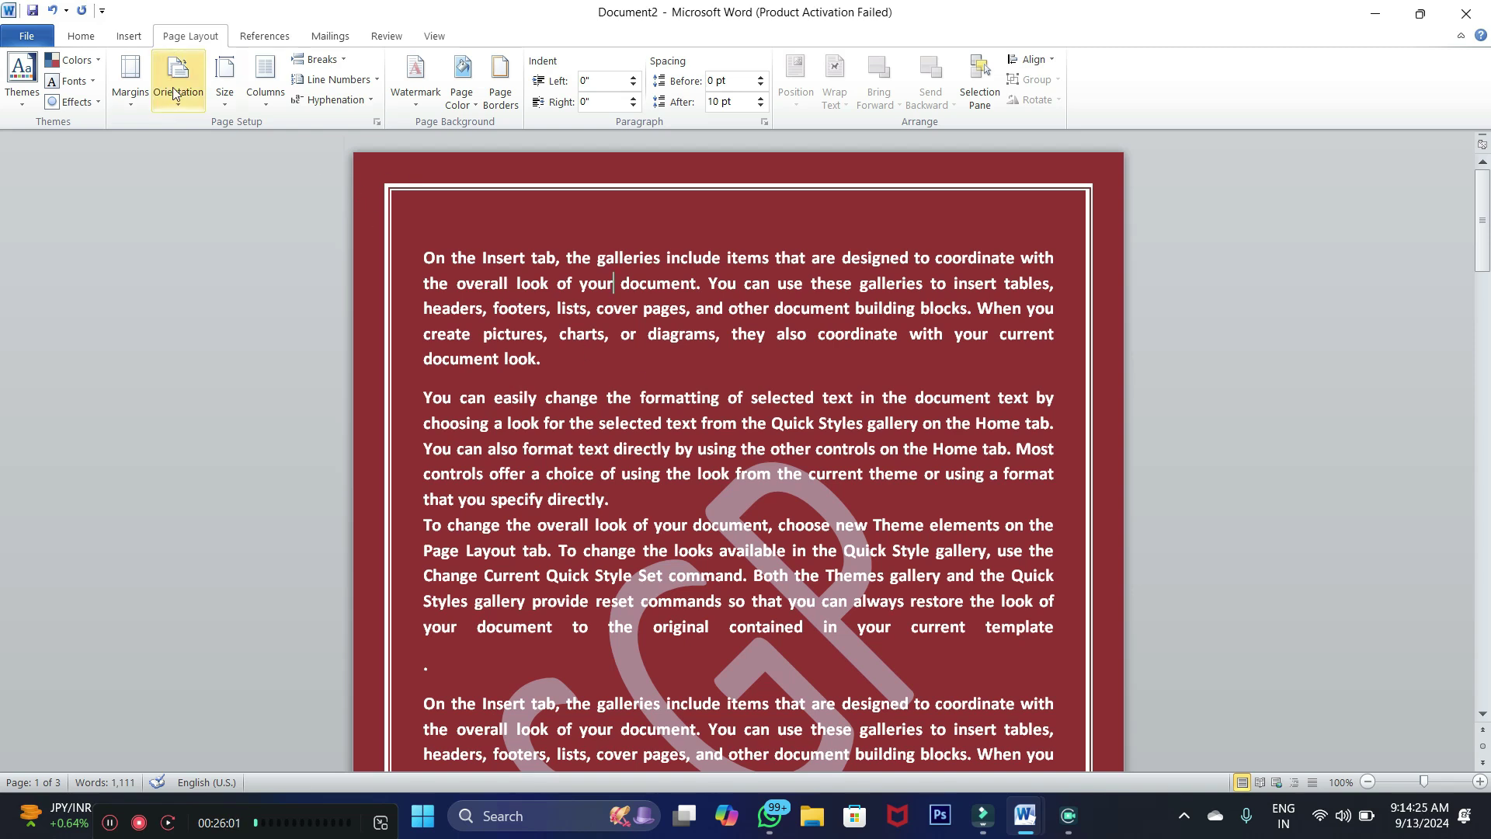
{"action": "left_click", "coordinate": [126, 36]}
{"action": "left_click", "coordinate": [188, 109]}
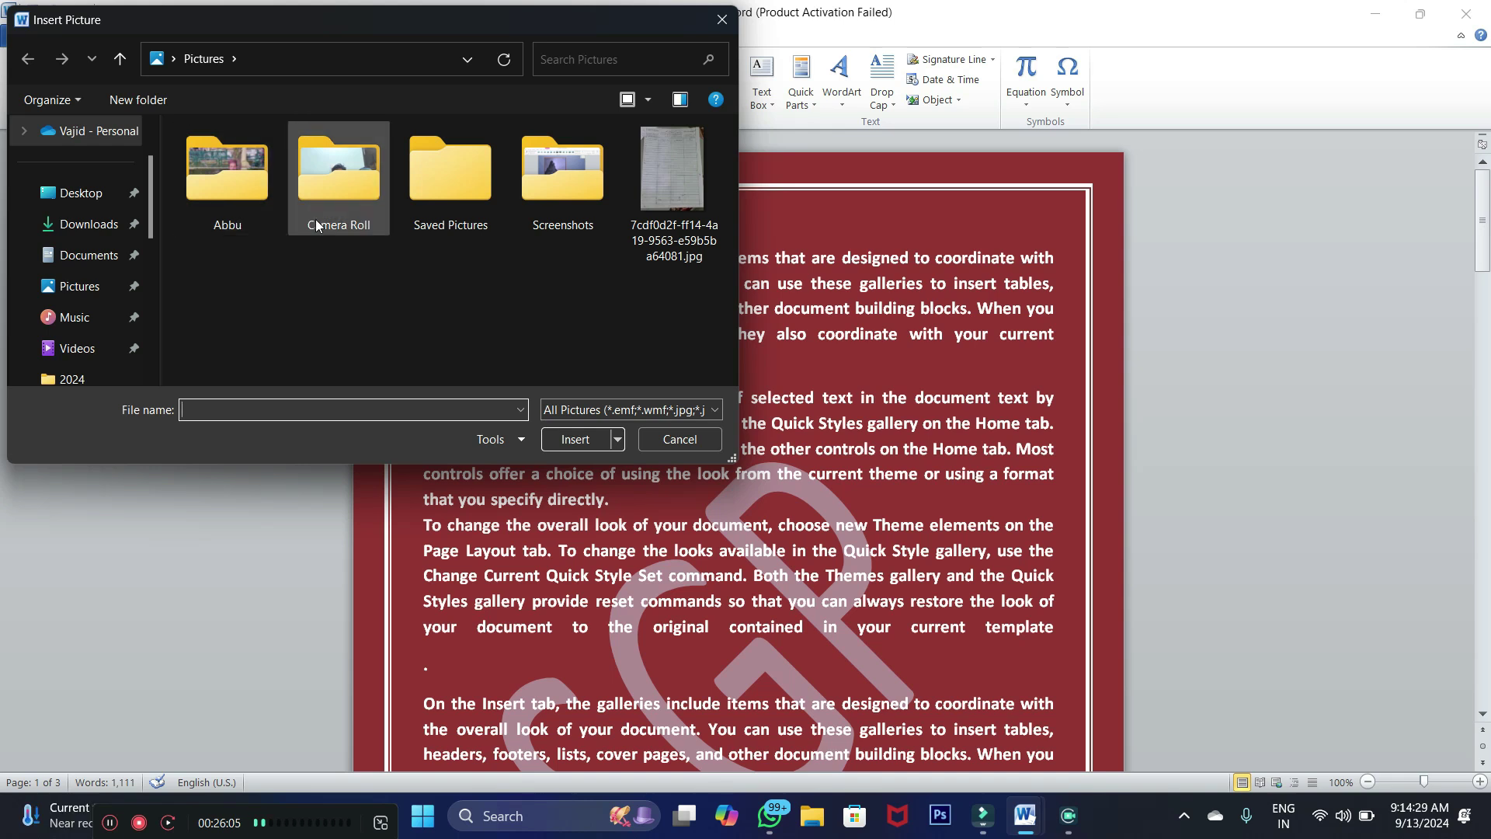
{"action": "left_click", "coordinate": [88, 203]}
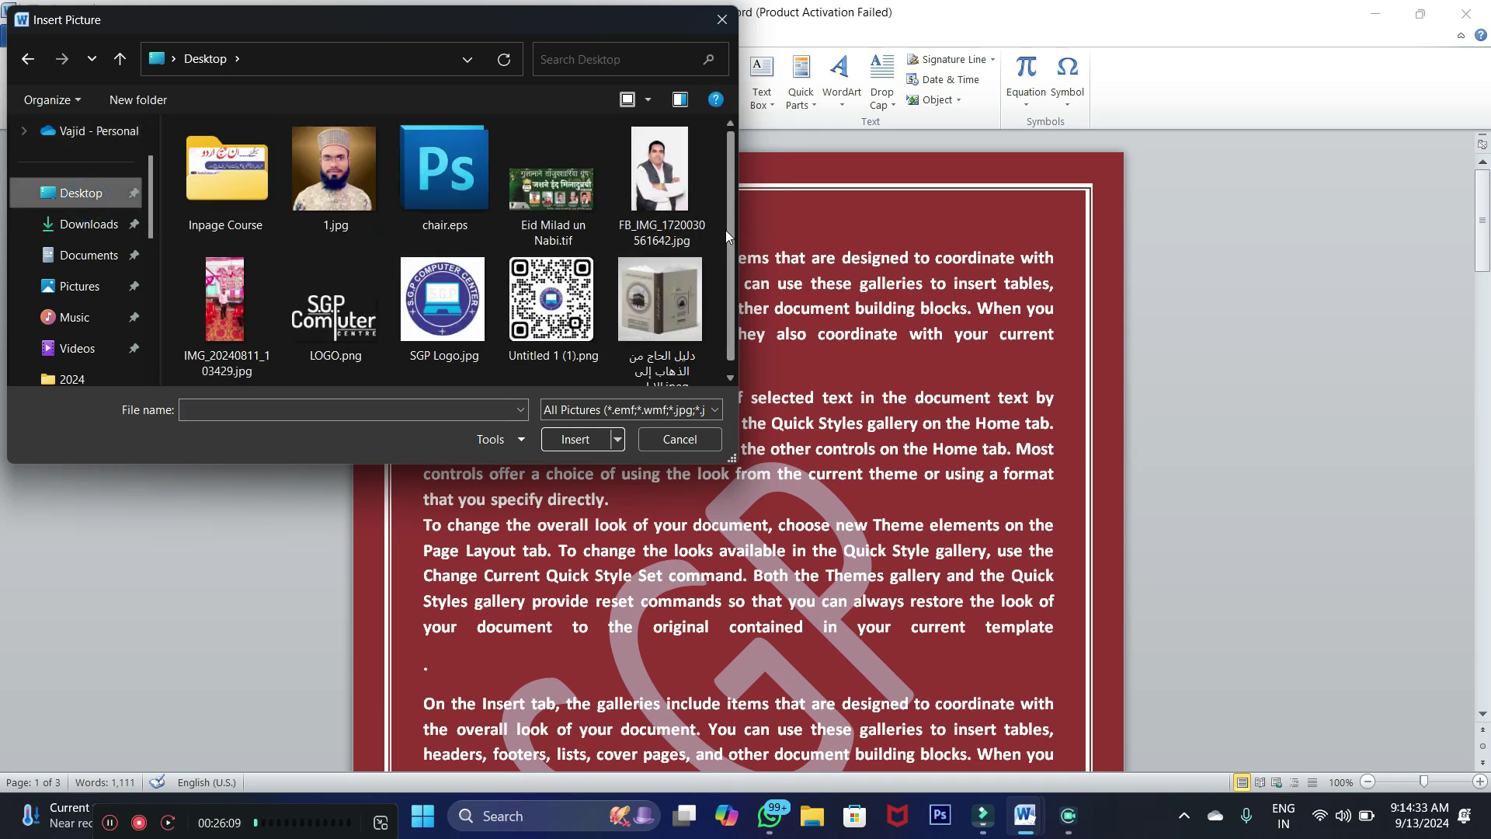
{"action": "scroll", "coordinate": [729, 229], "scroll_direction": "down", "scroll_amount": 1}
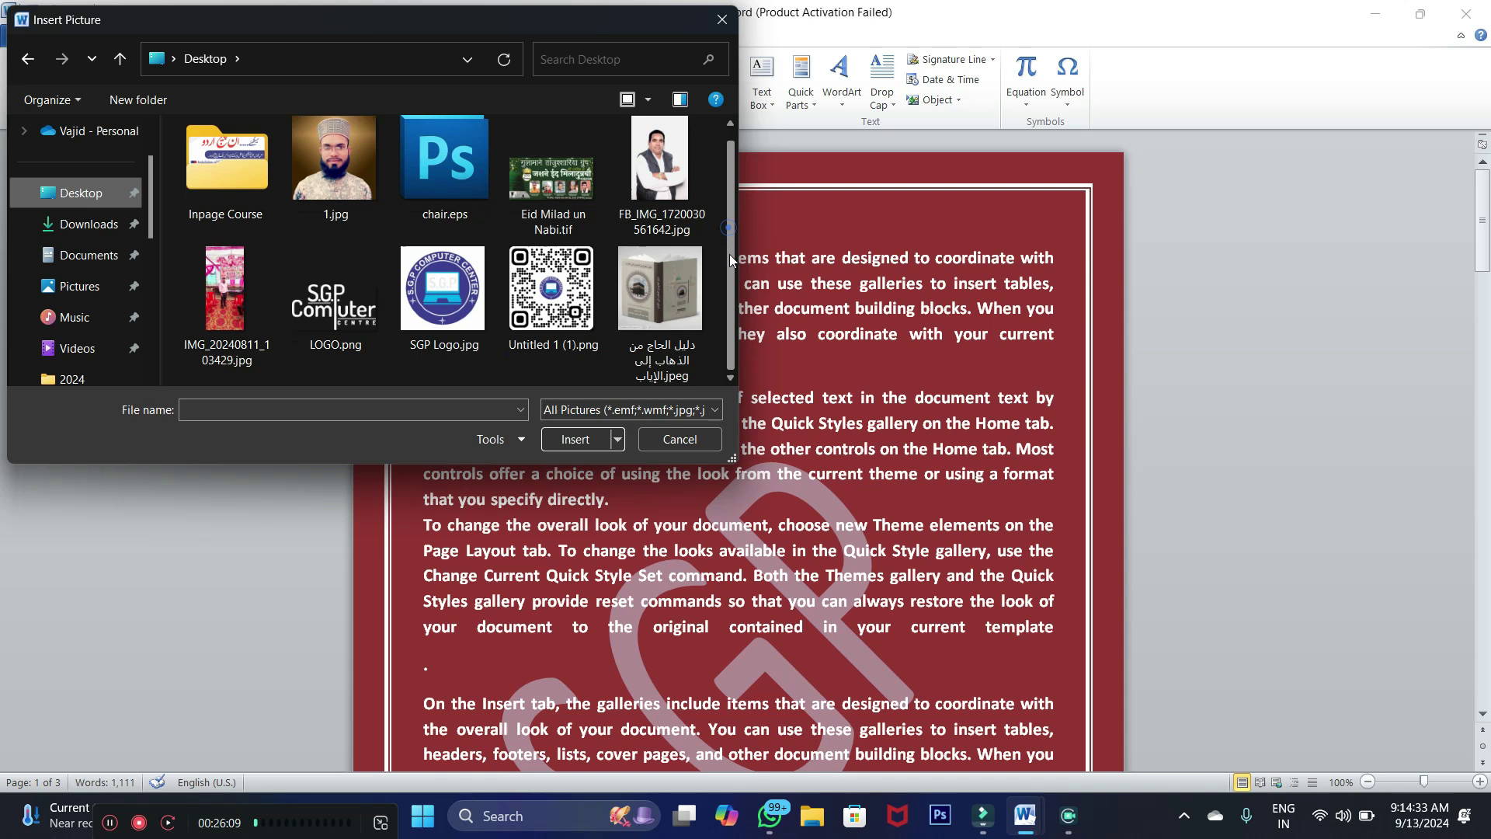
{"action": "left_click", "coordinate": [444, 295]}
{"action": "left_click", "coordinate": [574, 440]}
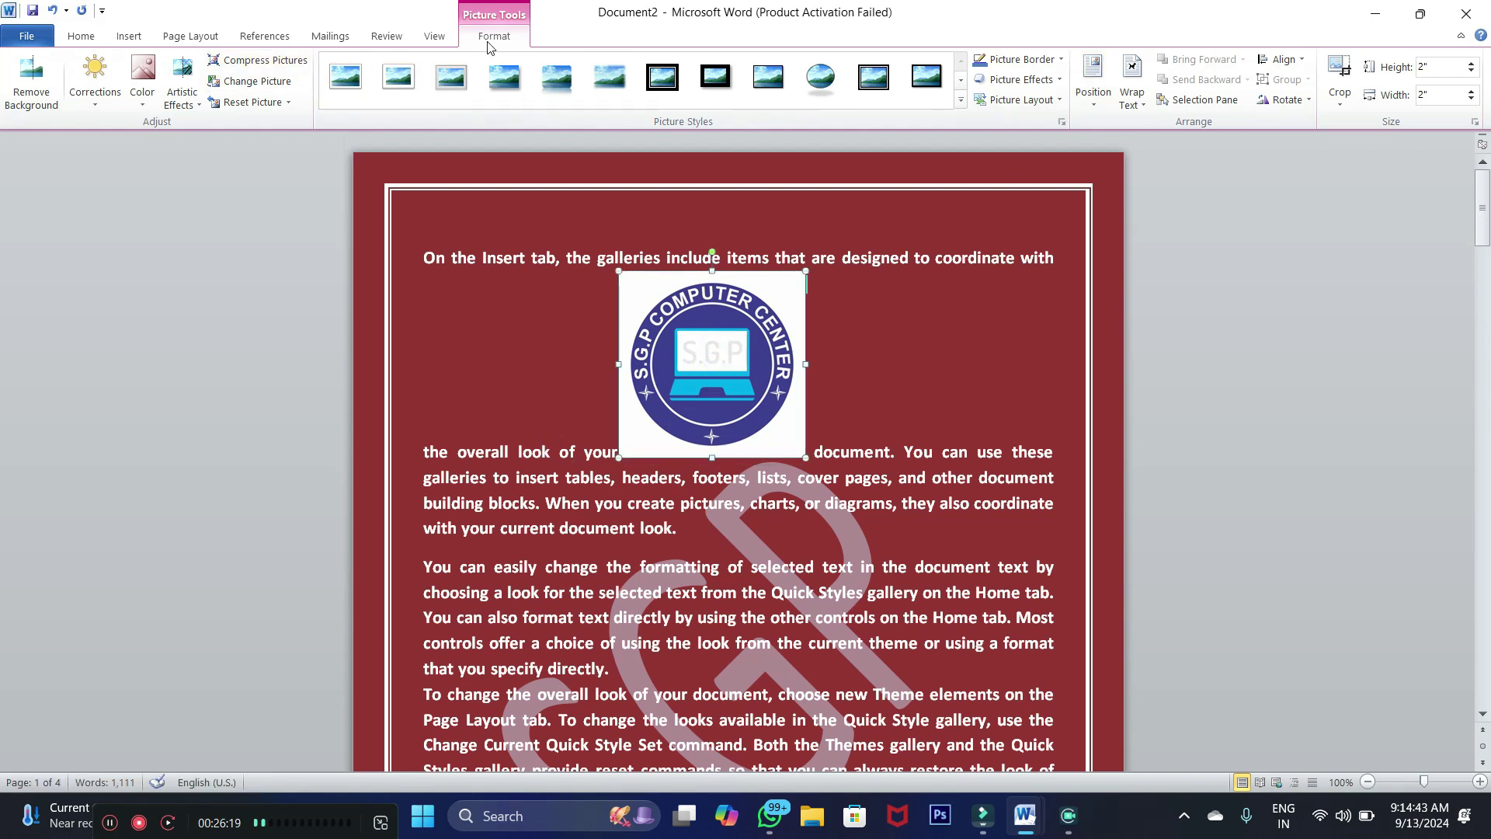
Set the logo's position to In Line with Text
{"action": "left_click", "coordinate": [189, 36]}
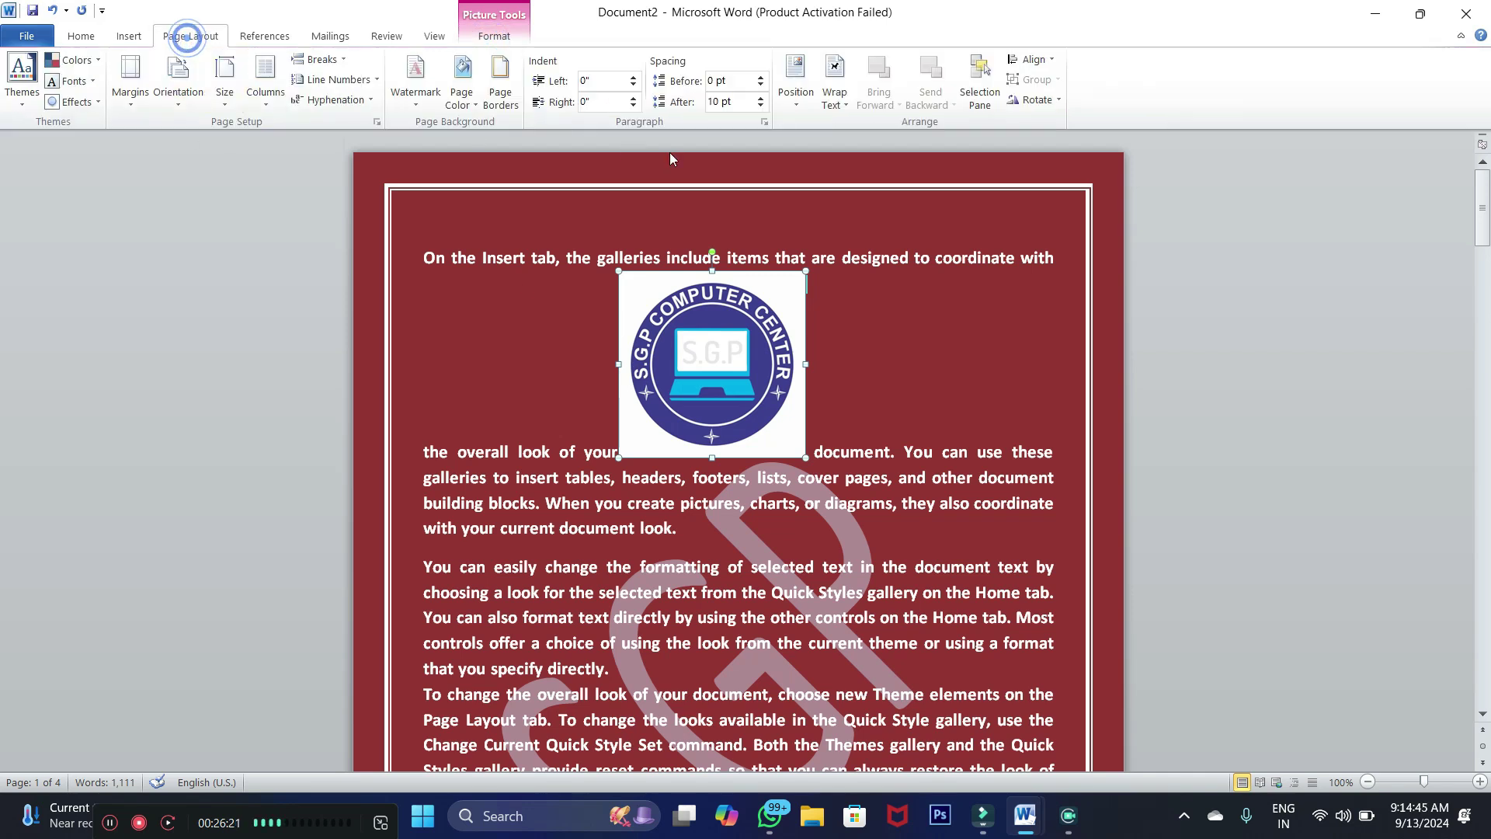
{"action": "left_click", "coordinate": [799, 100]}
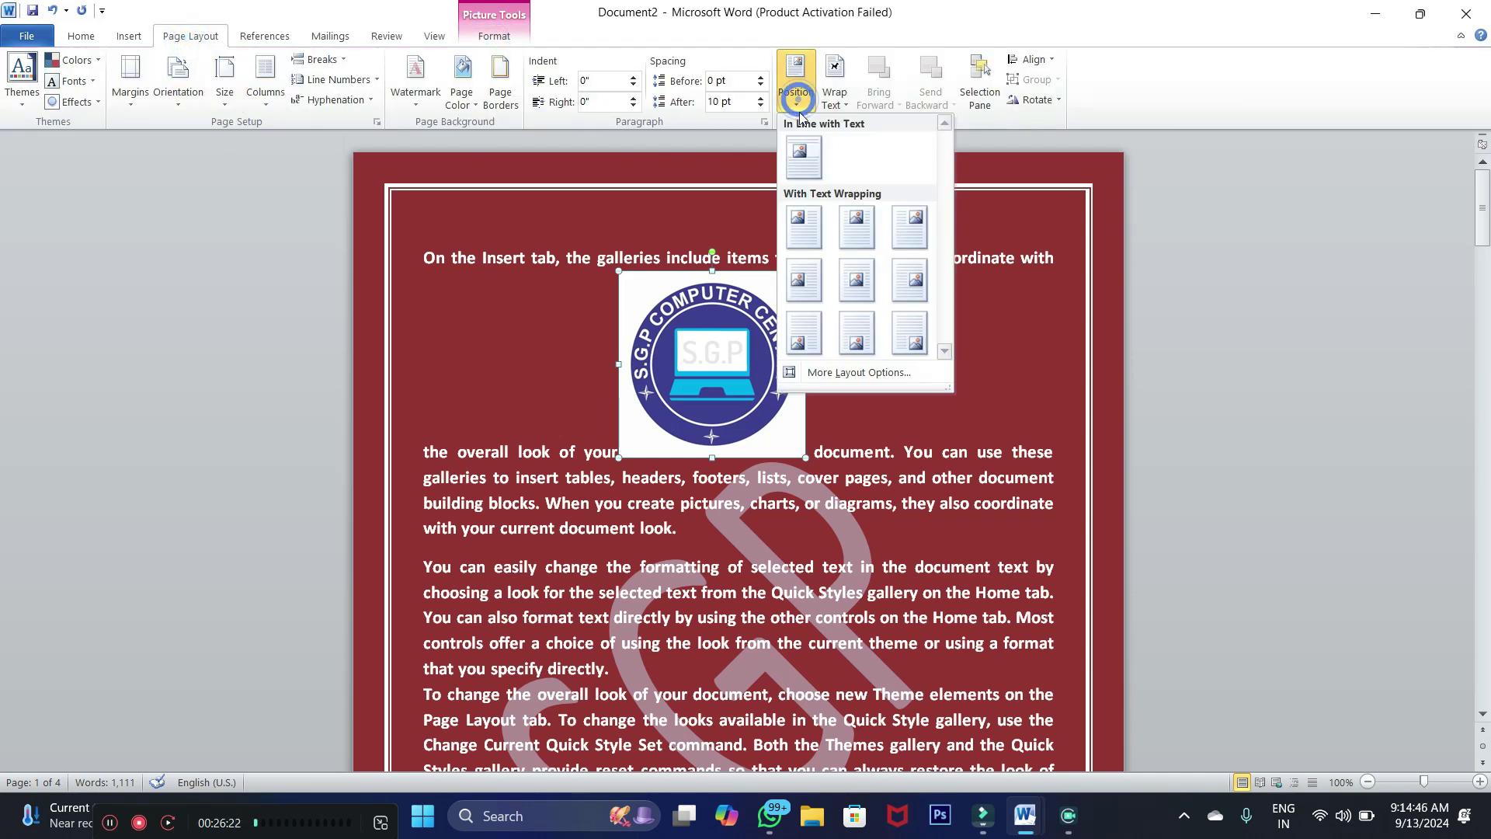
{"action": "left_click", "coordinate": [800, 156]}
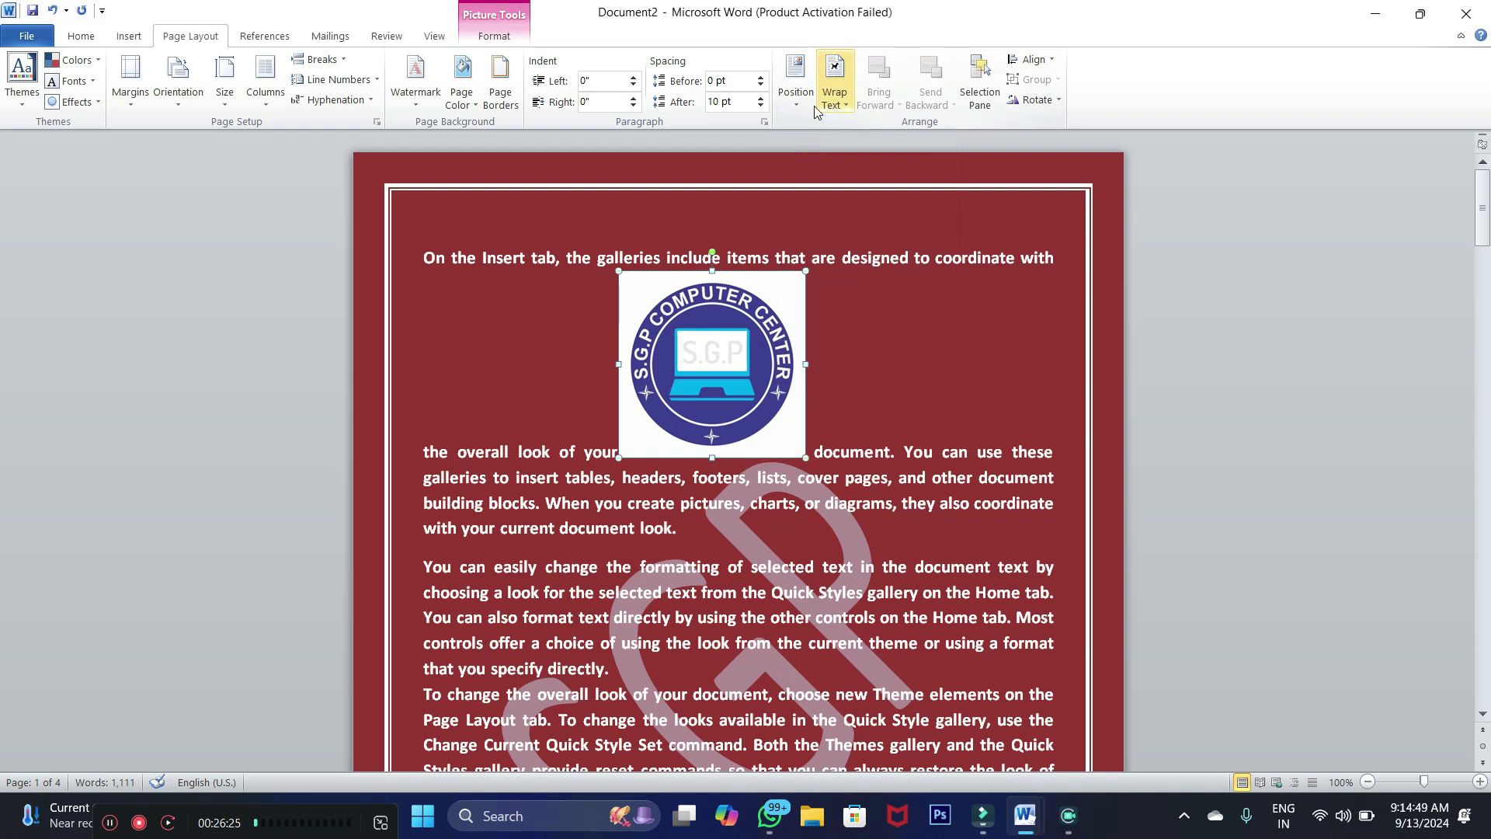
{"action": "left_click", "coordinate": [738, 341]}
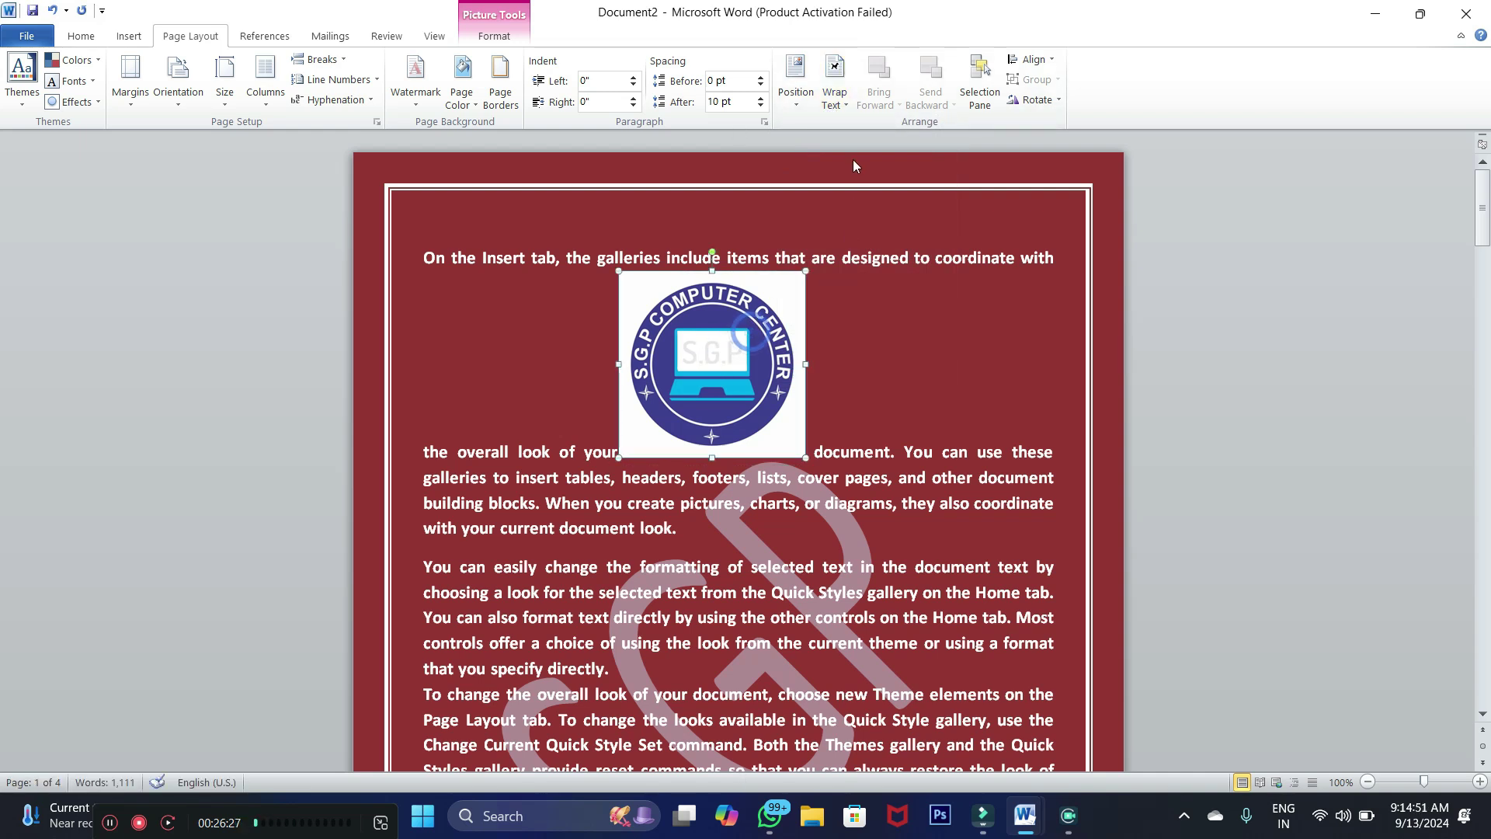
Wrap text tightly around the logo and nudge it right within the first paragraph
{"action": "left_click", "coordinate": [838, 98]}
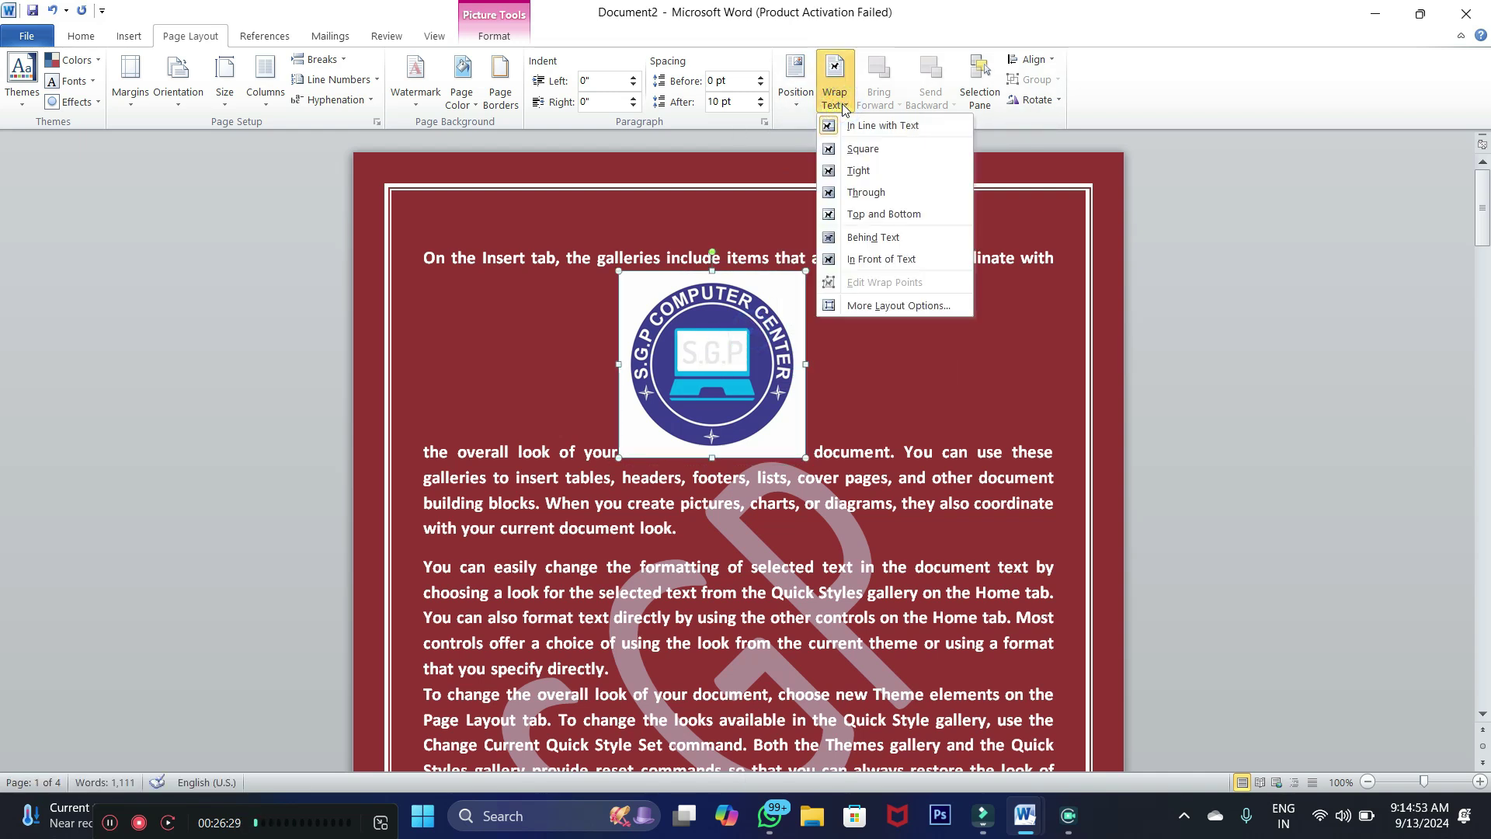
{"action": "left_click", "coordinate": [852, 172]}
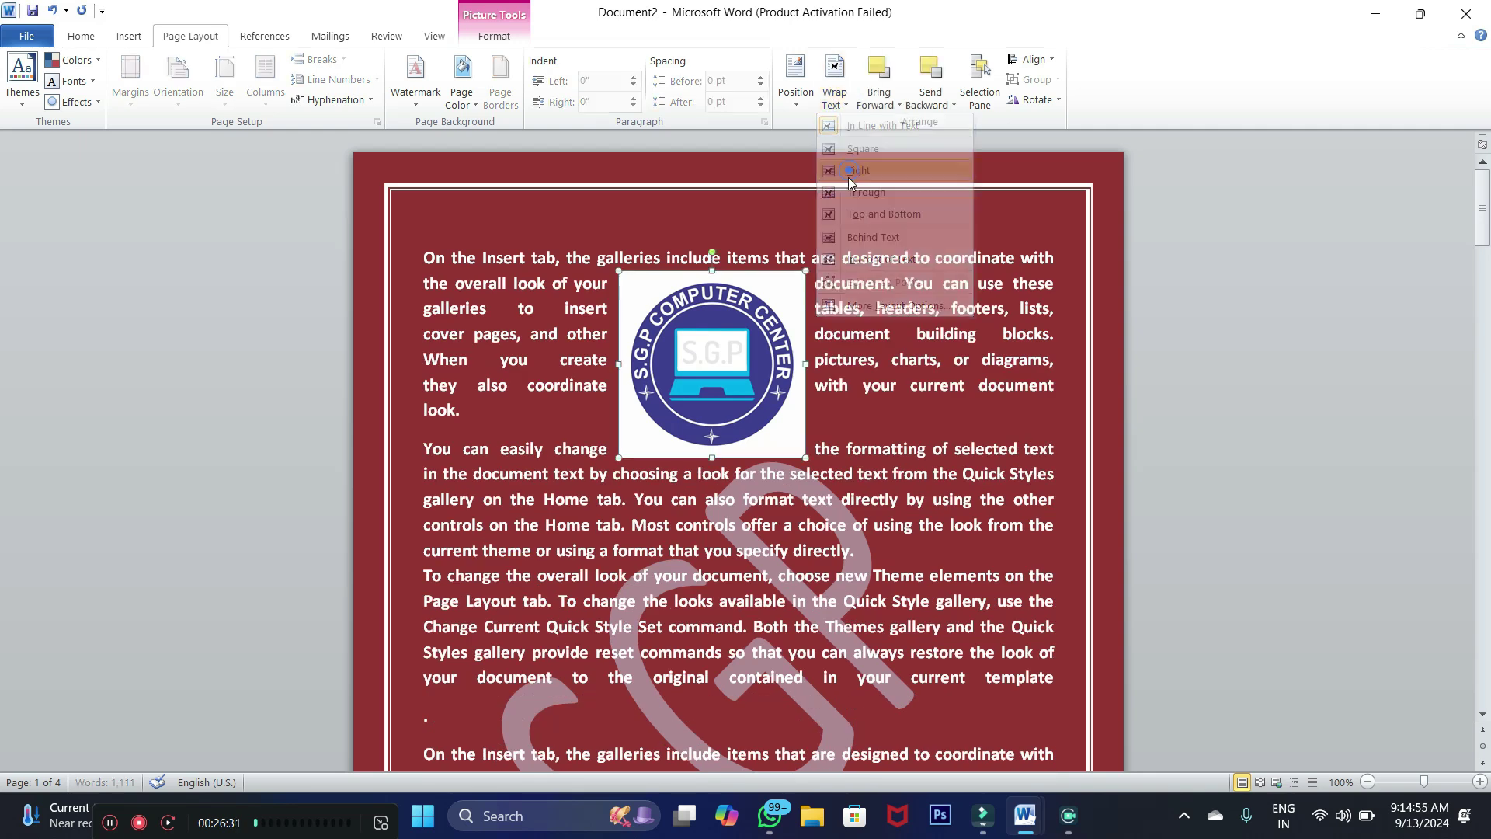
{"action": "left_click_drag", "start_coordinate": [713, 350], "coordinate": [725, 347]}
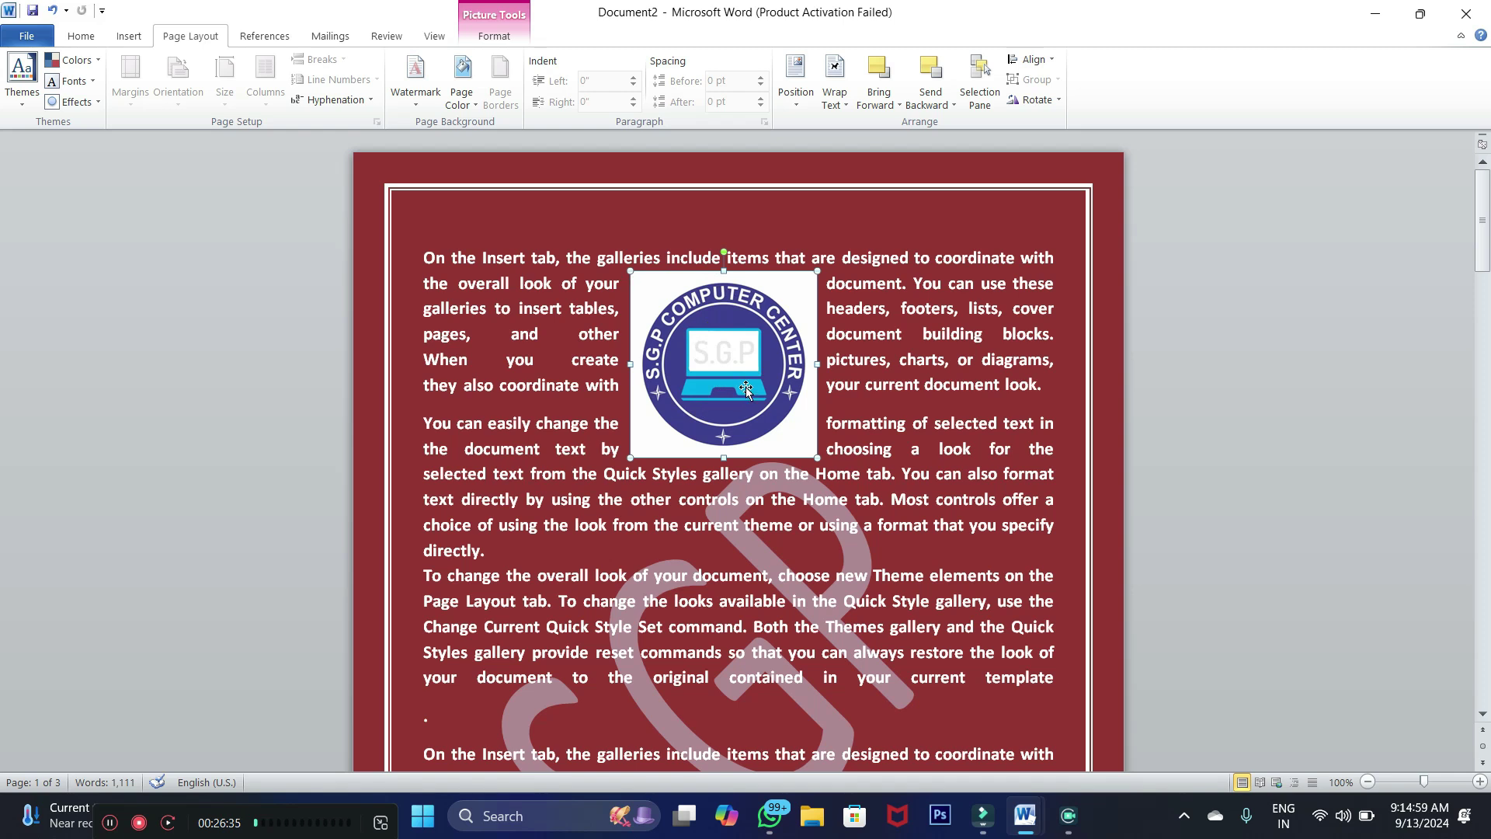
{"action": "left_click_drag", "start_coordinate": [743, 374], "coordinate": [757, 374]}
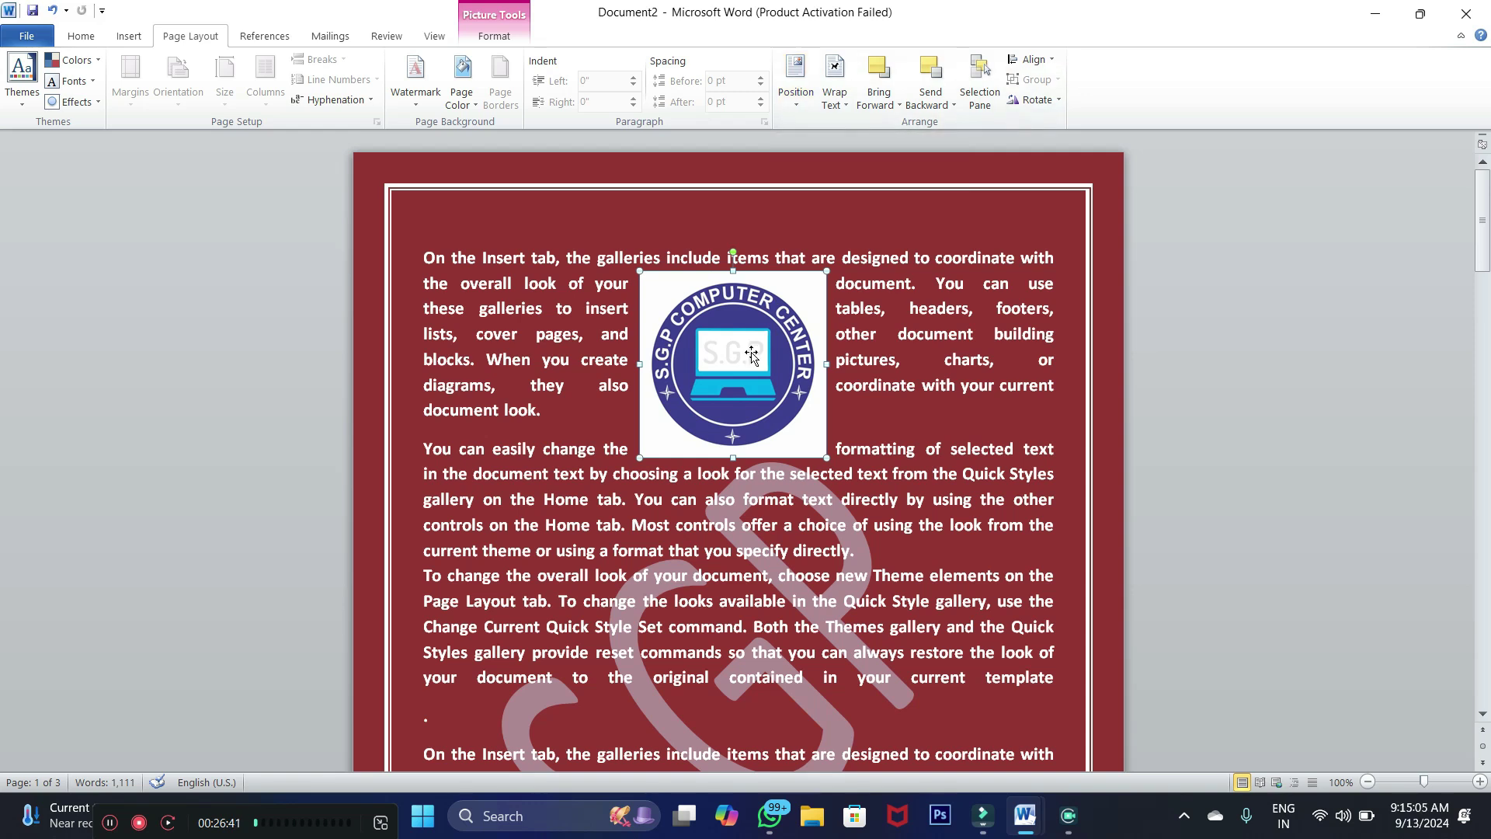
{"action": "mouse_move", "coordinate": [751, 351]}
{"action": "left_mouse_down"}
{"action": "mouse_move", "coordinate": [534, 335]}
{"action": "mouse_move", "coordinate": [748, 359]}
{"action": "left_mouse_up"}
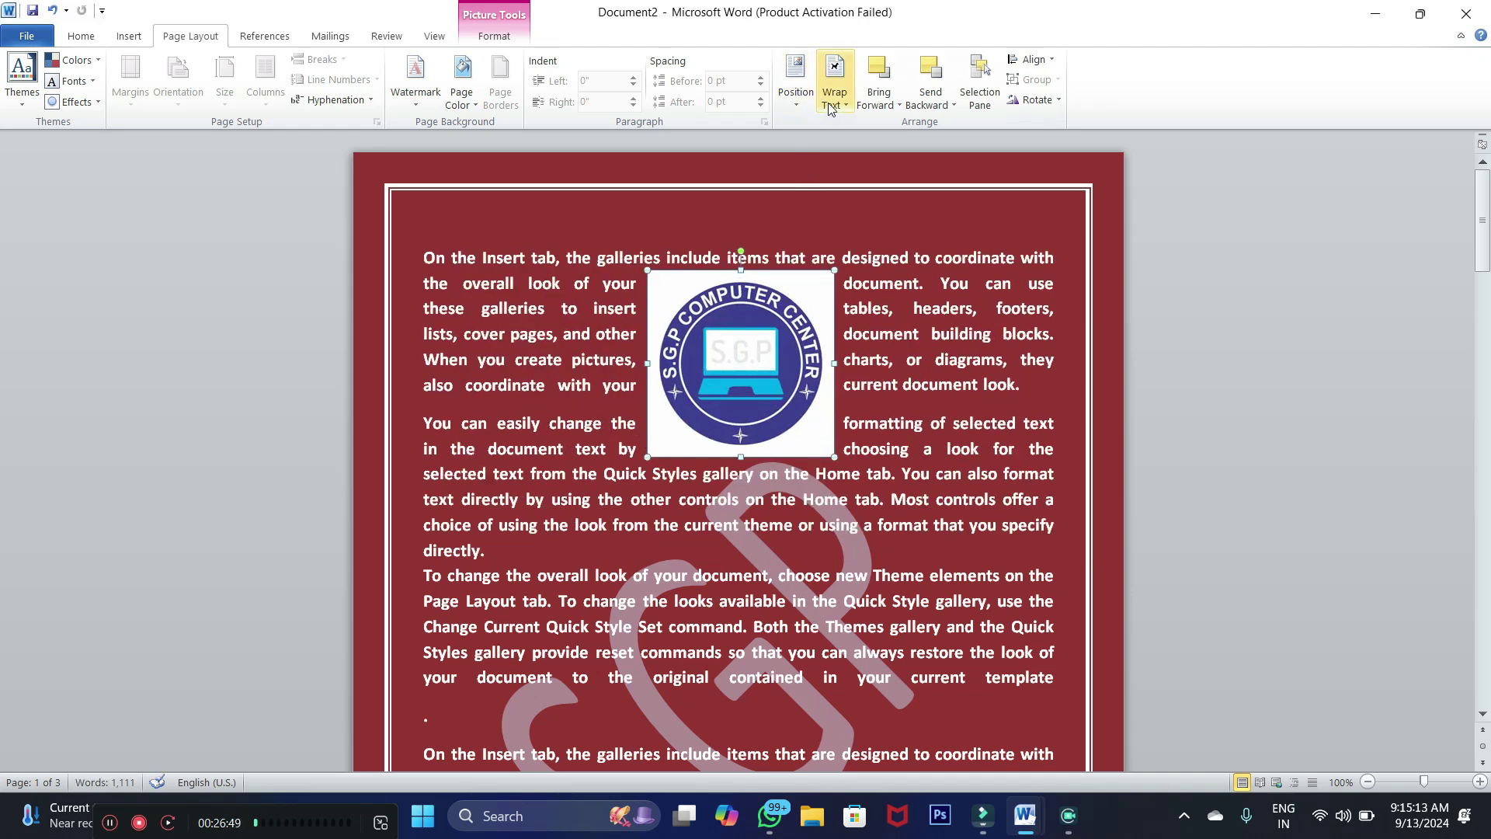
Try In Line, top-left and top-centre positions, then settle the logo at top left with square wrapping
{"action": "left_click", "coordinate": [795, 89]}
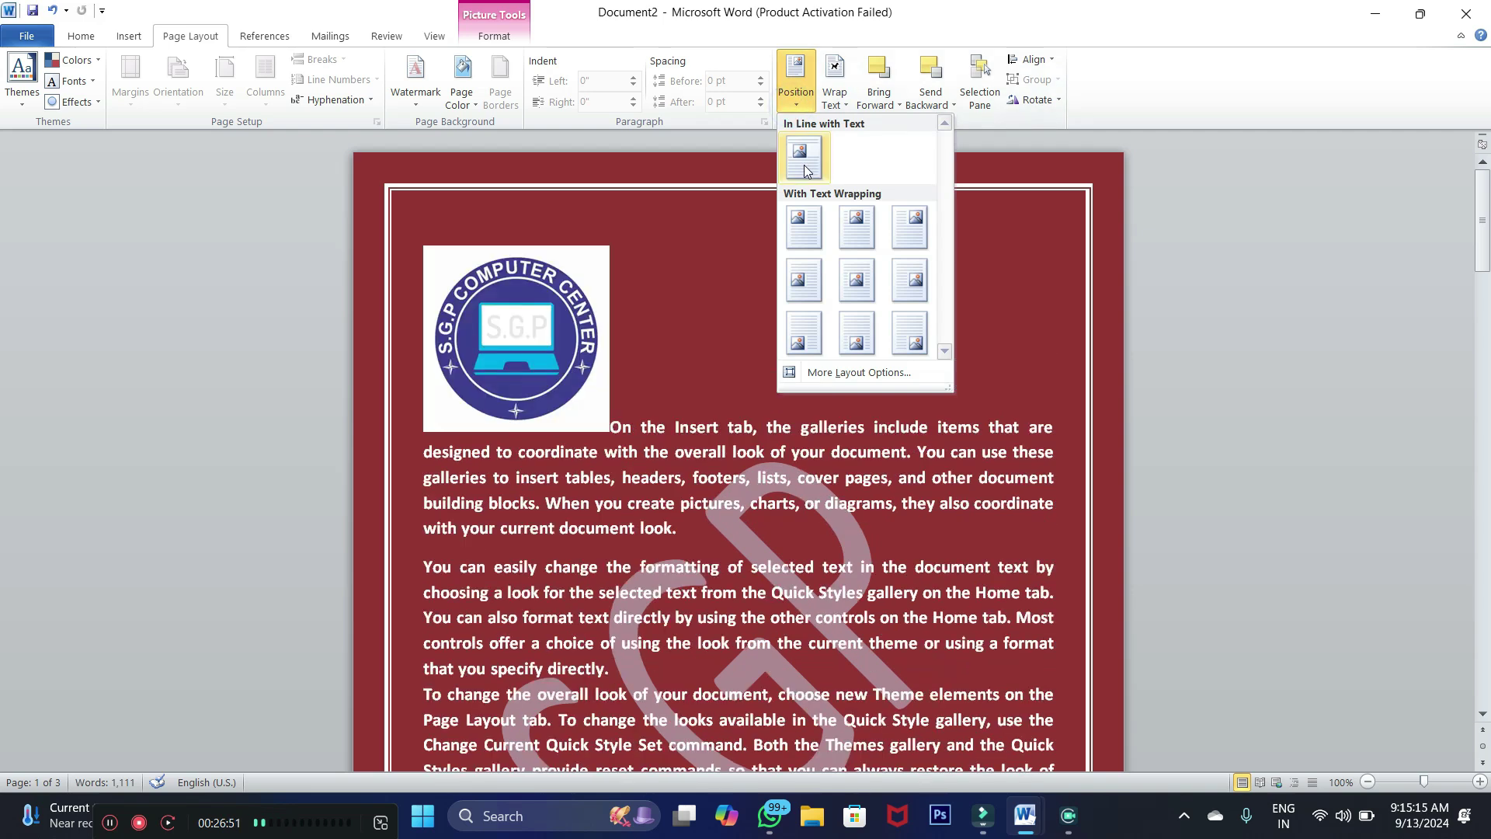
{"action": "left_click", "coordinate": [806, 171]}
{"action": "left_click", "coordinate": [795, 85]}
{"action": "left_click", "coordinate": [801, 227]}
{"action": "left_click", "coordinate": [795, 86]}
{"action": "left_click", "coordinate": [852, 223]}
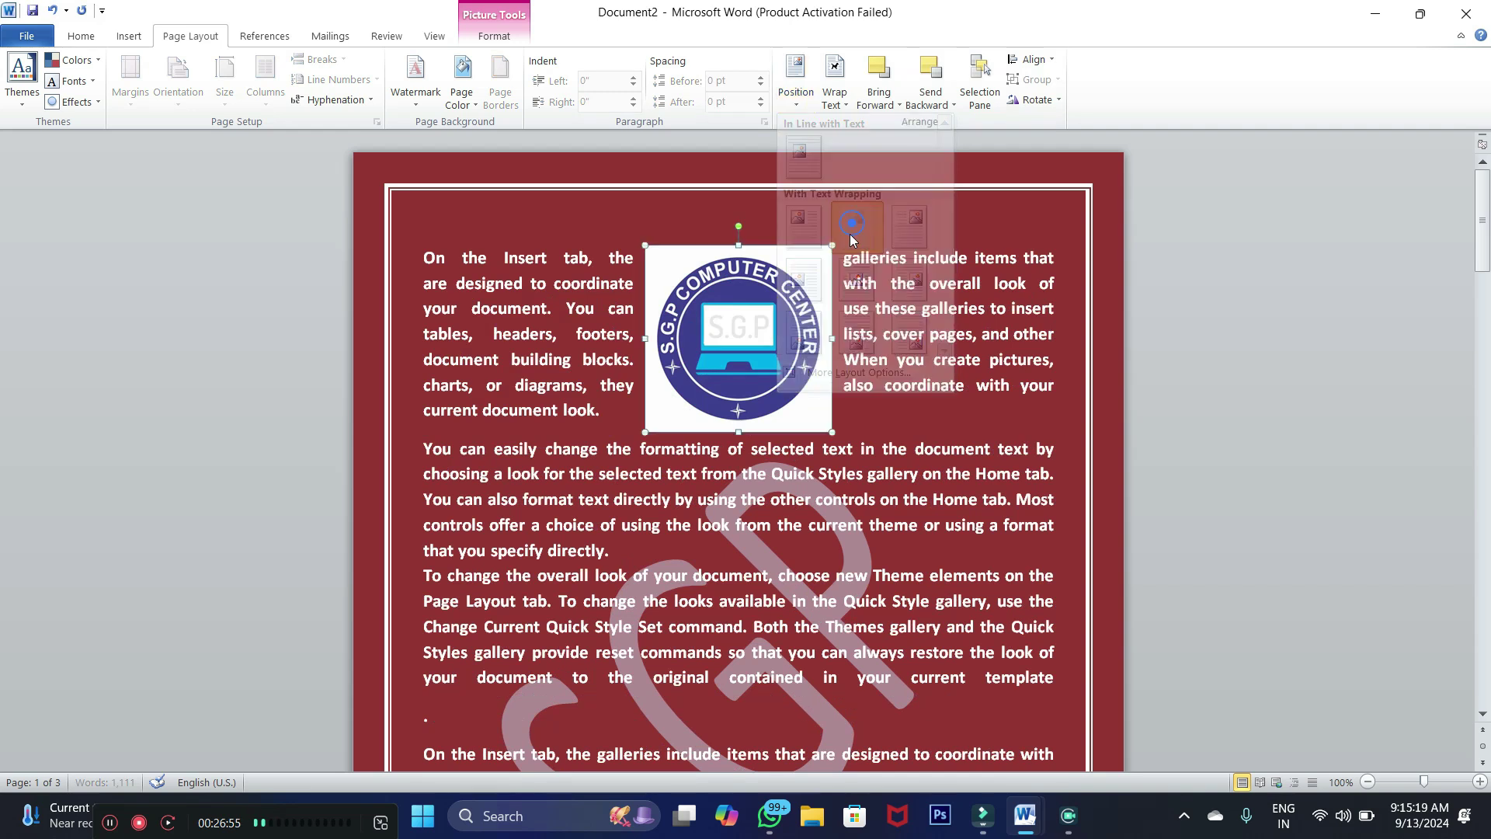
{"action": "left_click", "coordinate": [795, 86]}
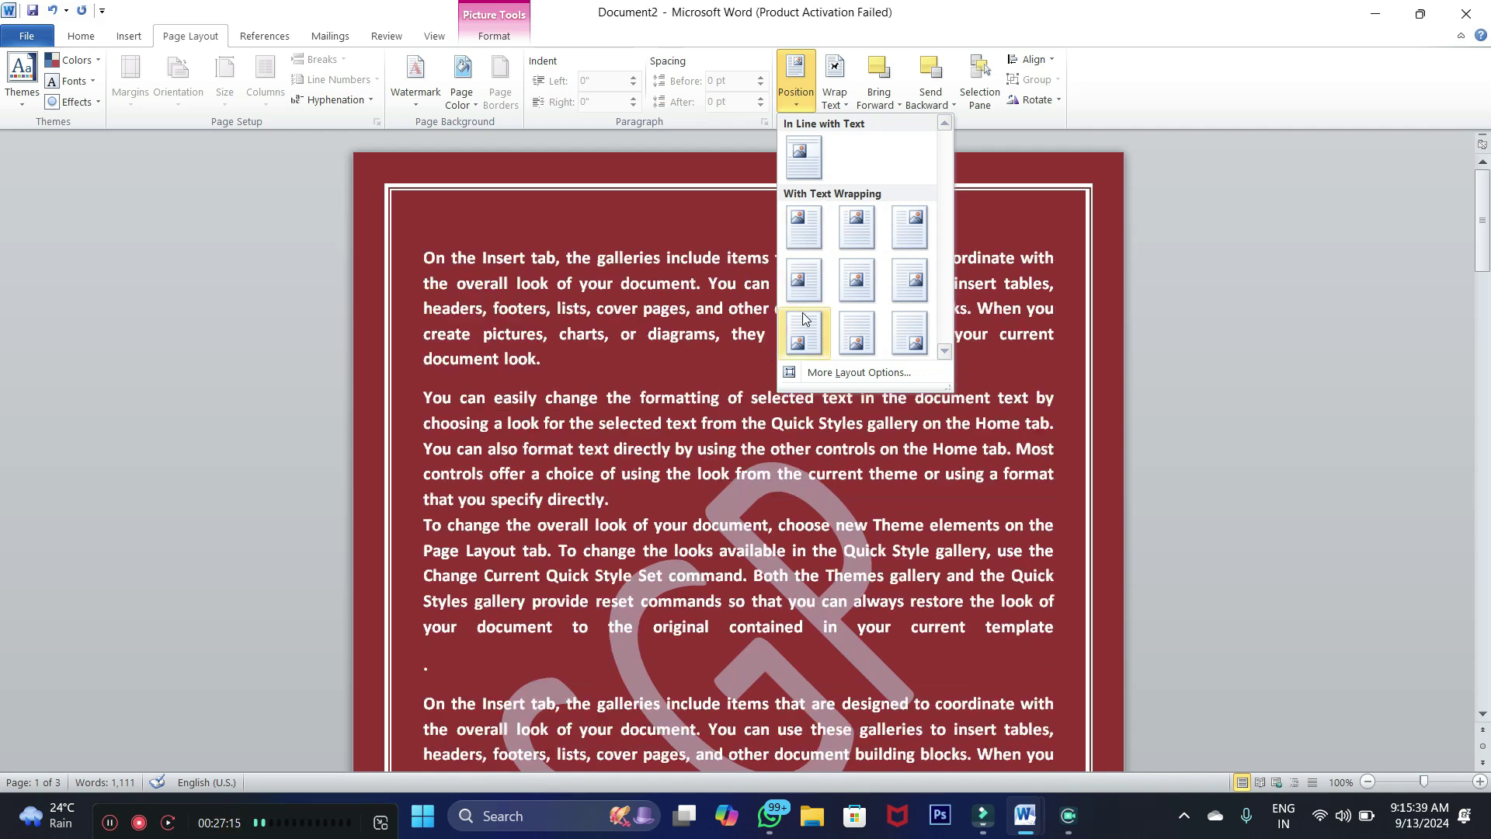
{"action": "left_click", "coordinate": [803, 229]}
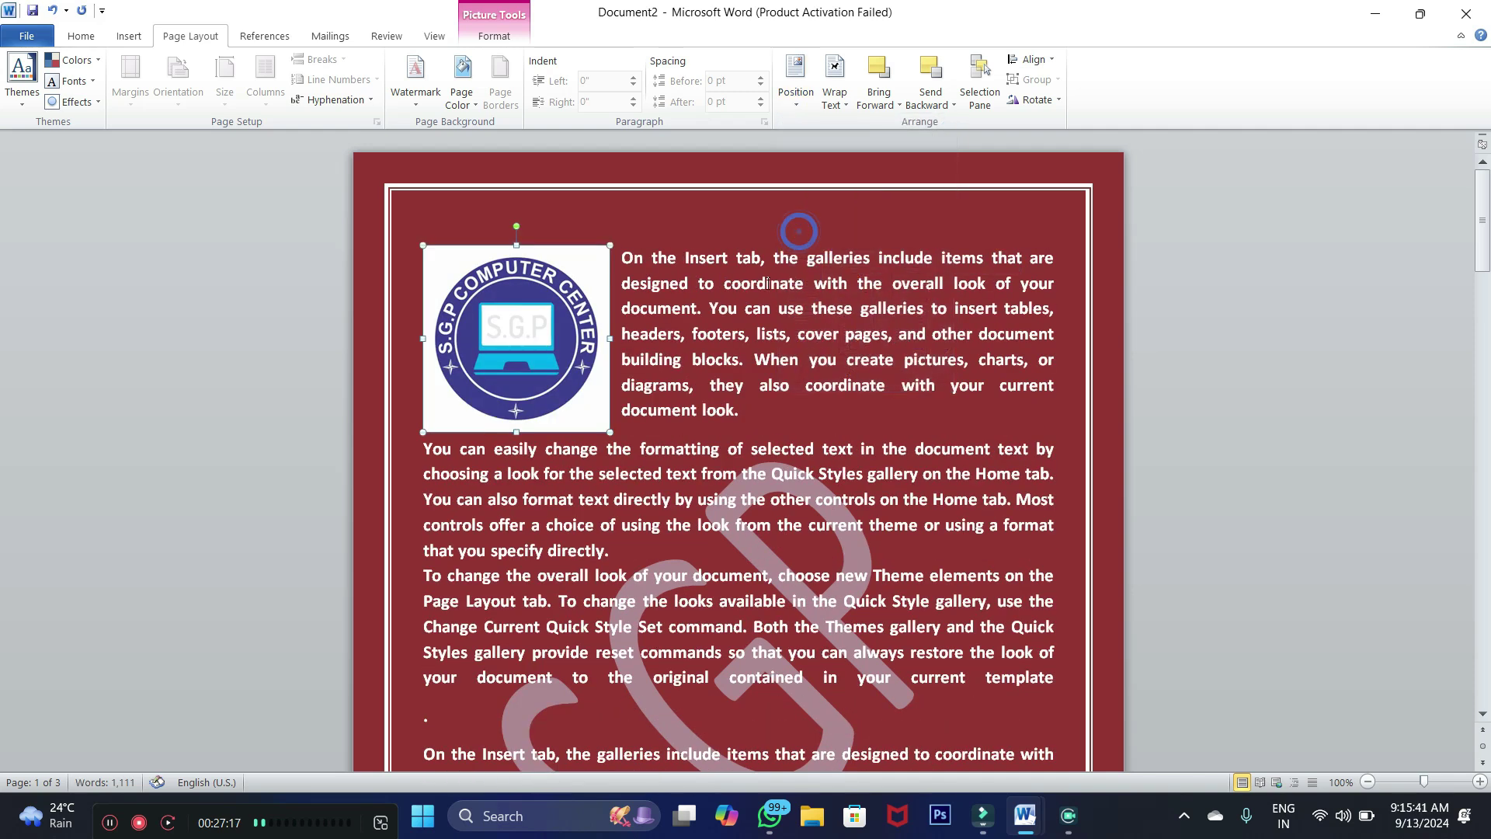
{"action": "left_click", "coordinate": [641, 350]}
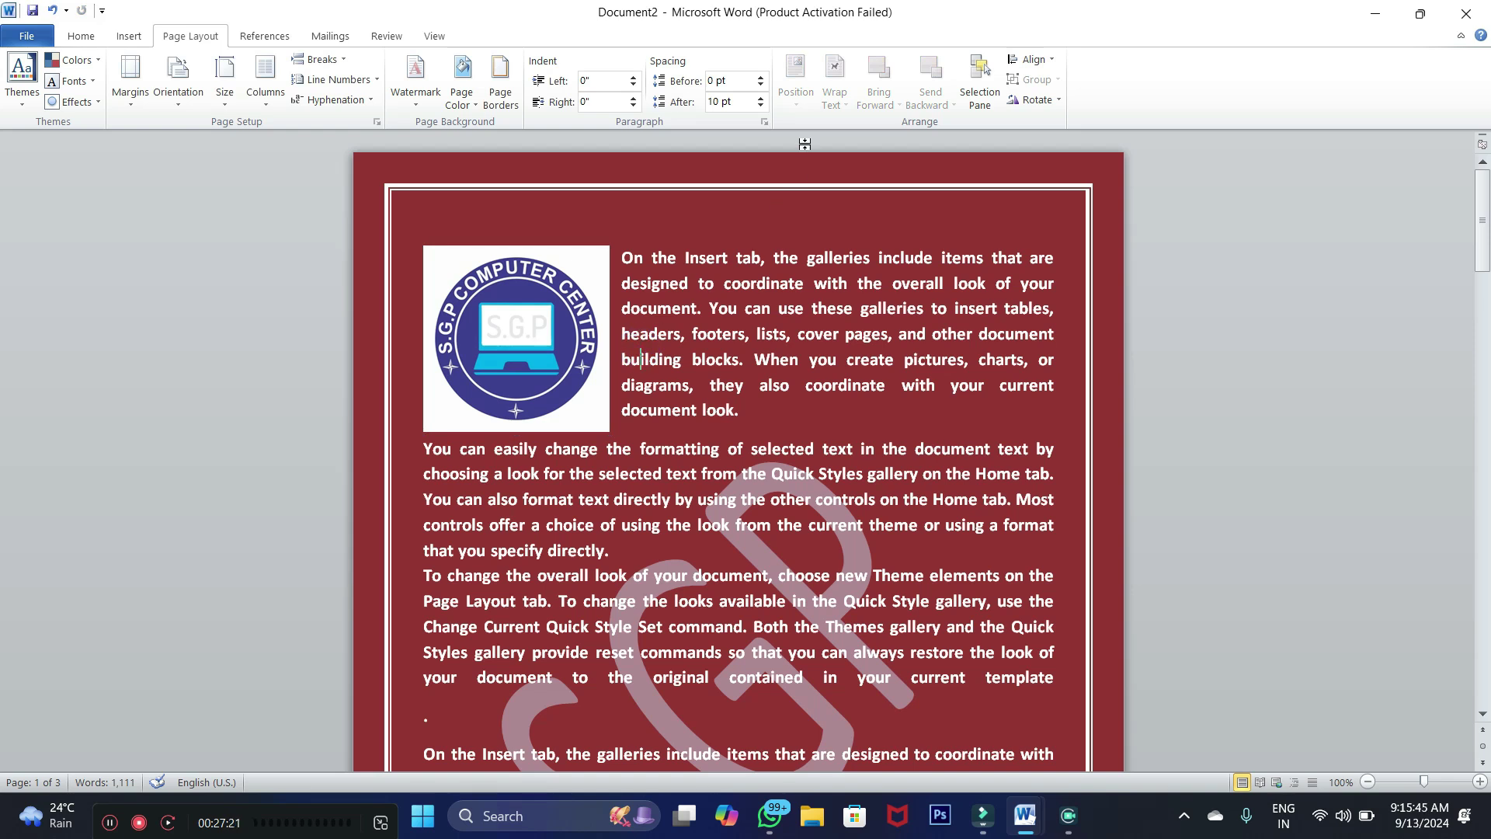
{"action": "left_click", "coordinate": [555, 318]}
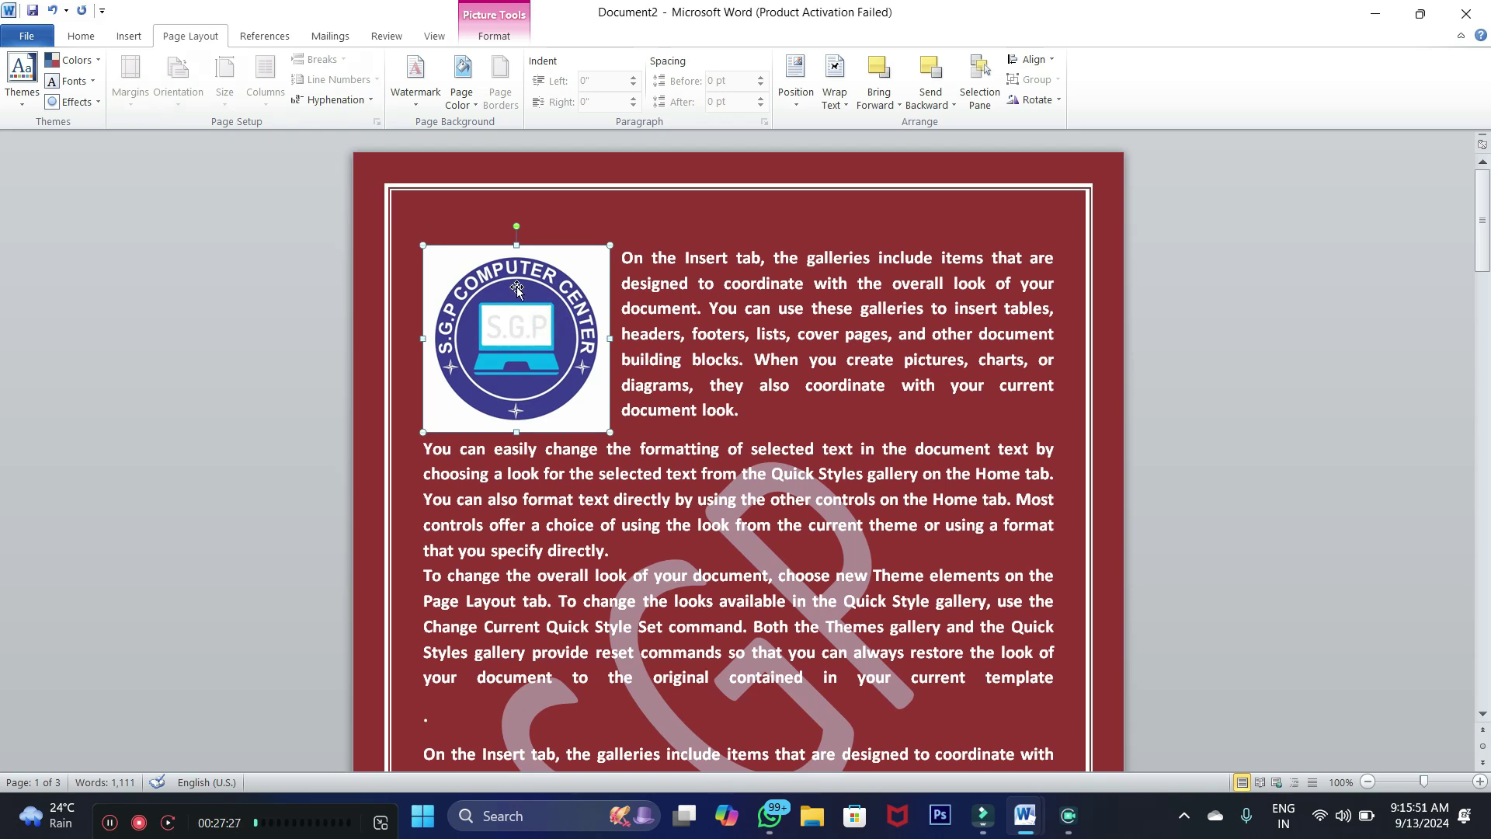
Set the logo's wrapping to In Front of Text and drag it down and left
{"action": "left_click", "coordinate": [835, 99]}
{"action": "left_click", "coordinate": [859, 151]}
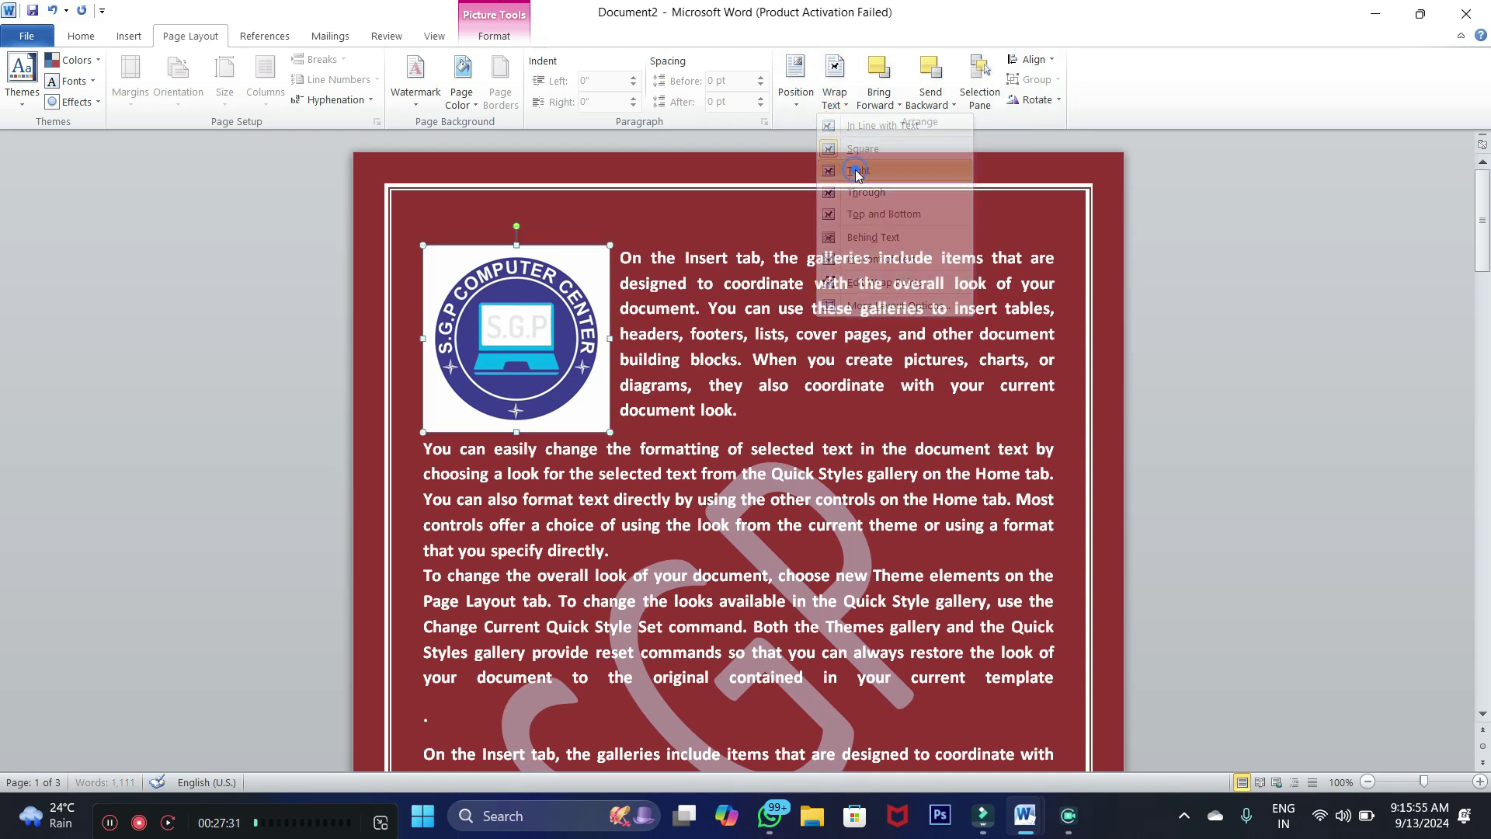
{"action": "left_click", "coordinate": [838, 107]}
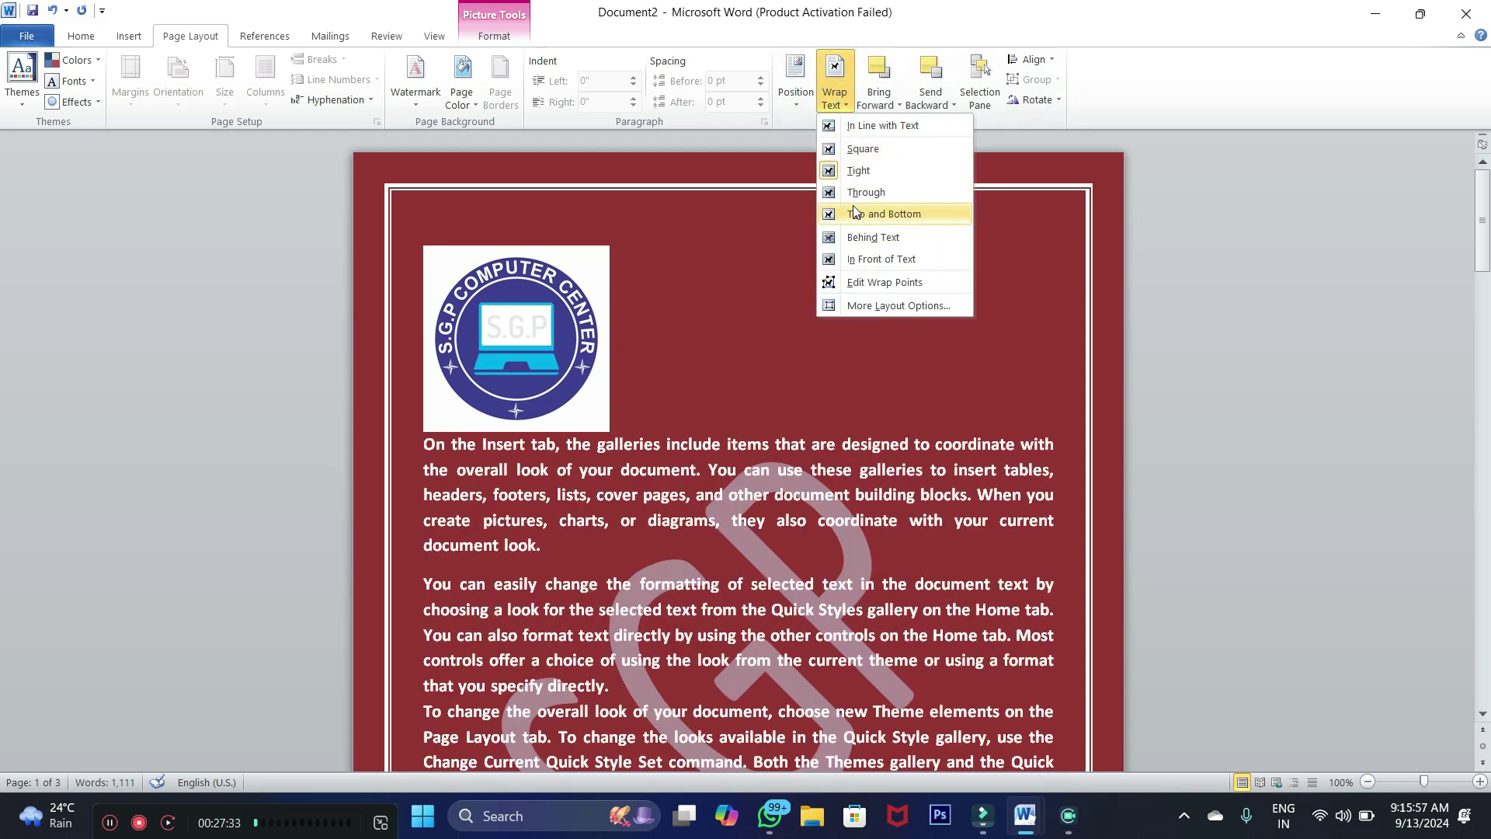
{"action": "left_click", "coordinate": [859, 155]}
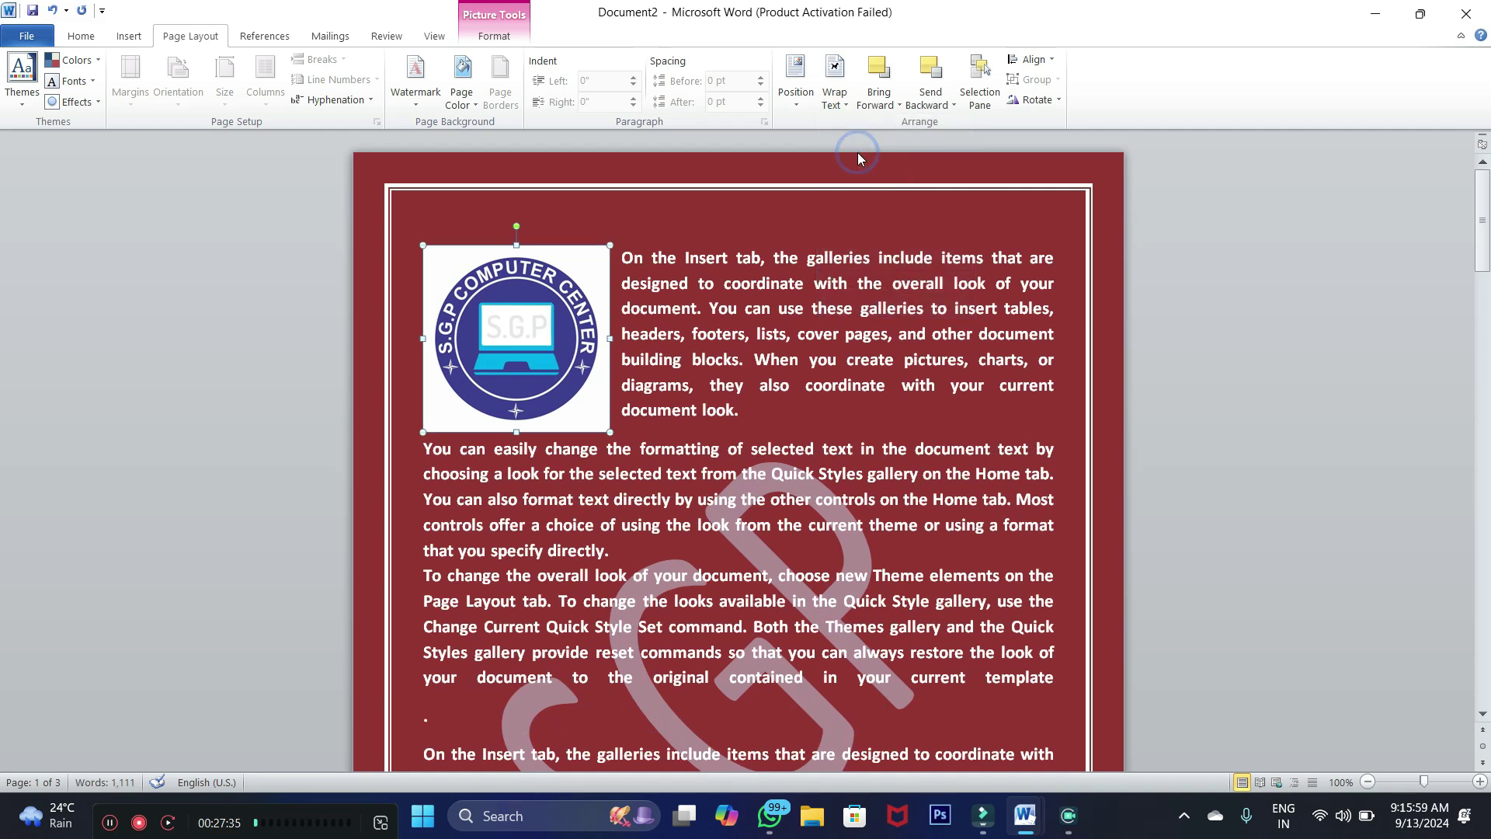
{"action": "left_click", "coordinate": [828, 102]}
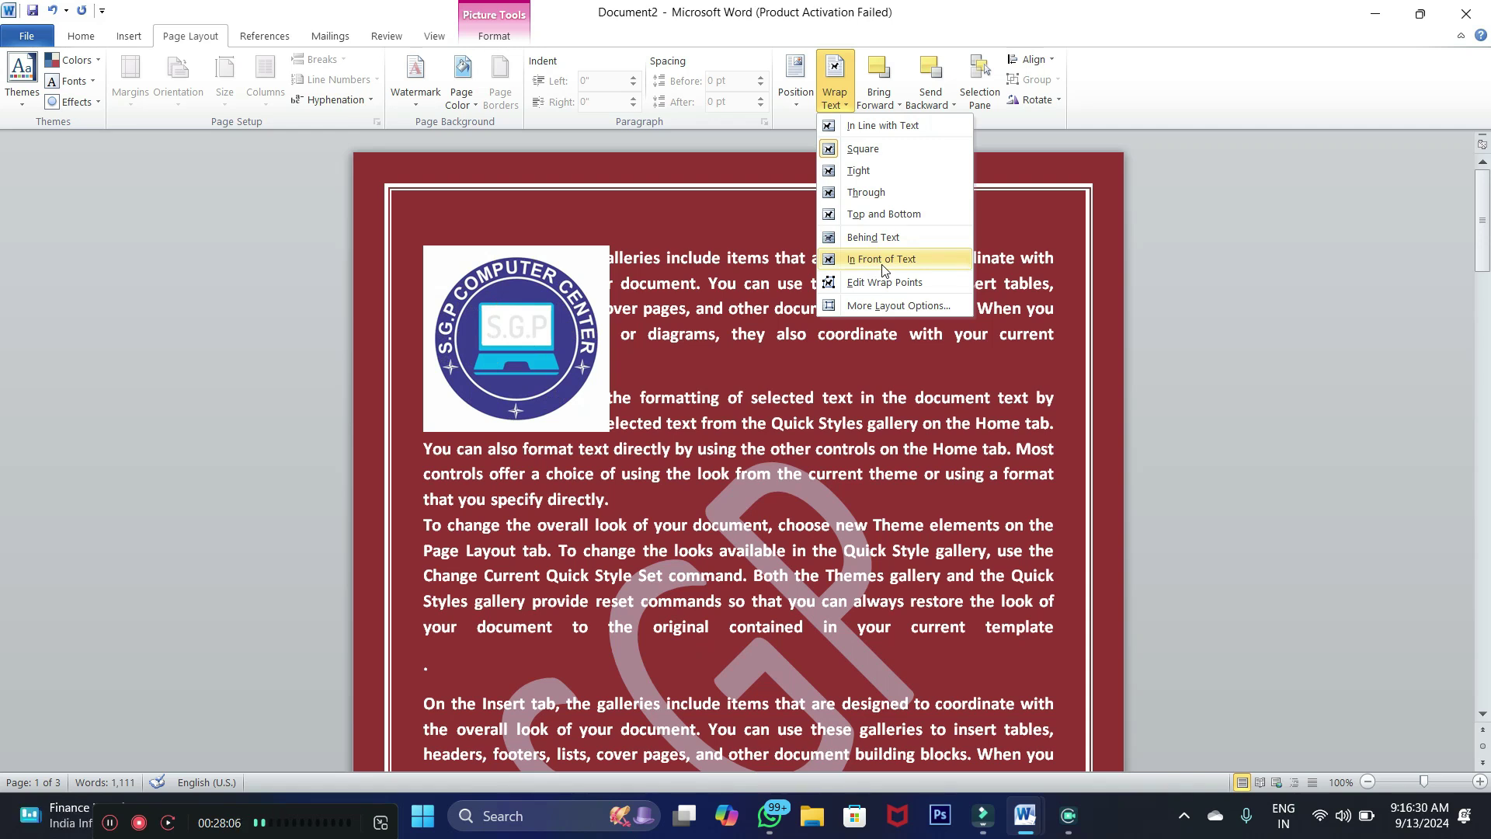
{"action": "left_click", "coordinate": [883, 260]}
{"action": "left_click_drag", "start_coordinate": [573, 296], "coordinate": [550, 316]}
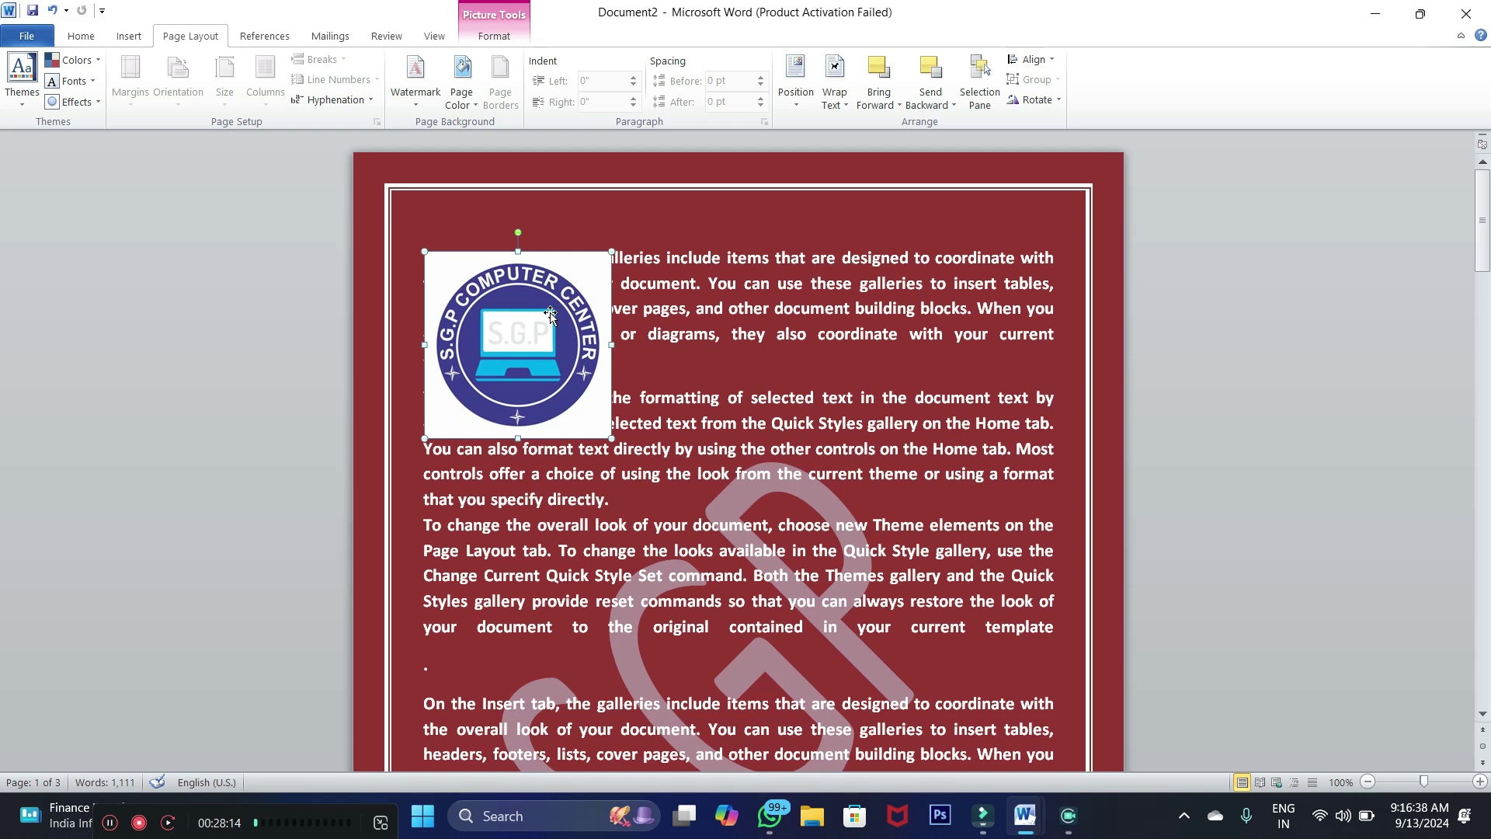
Switch the logo to Tight wrapping and drag it down to the middle of the page
{"action": "left_click", "coordinate": [846, 107]}
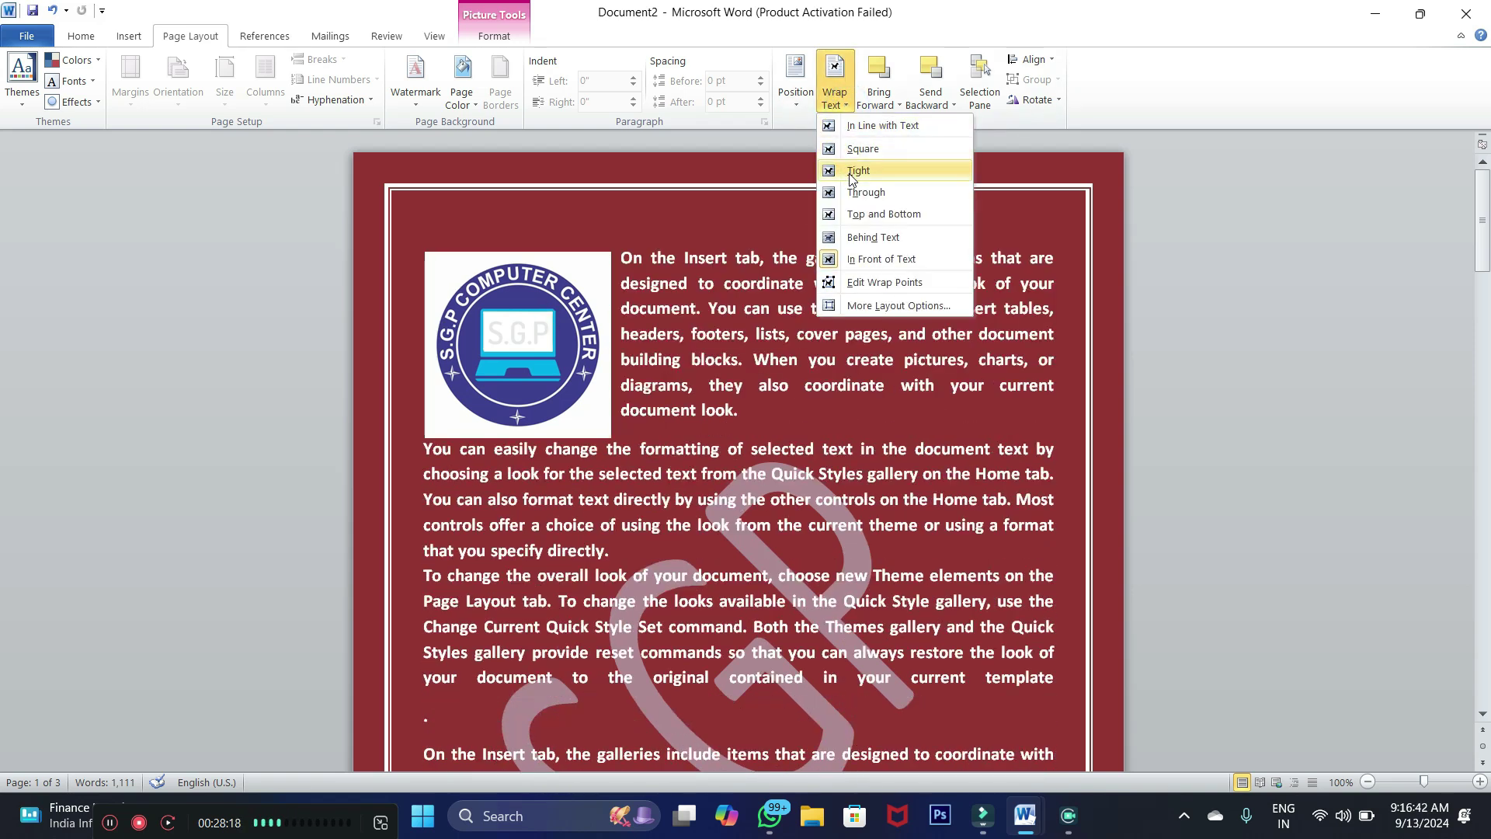
{"action": "left_click", "coordinate": [851, 178]}
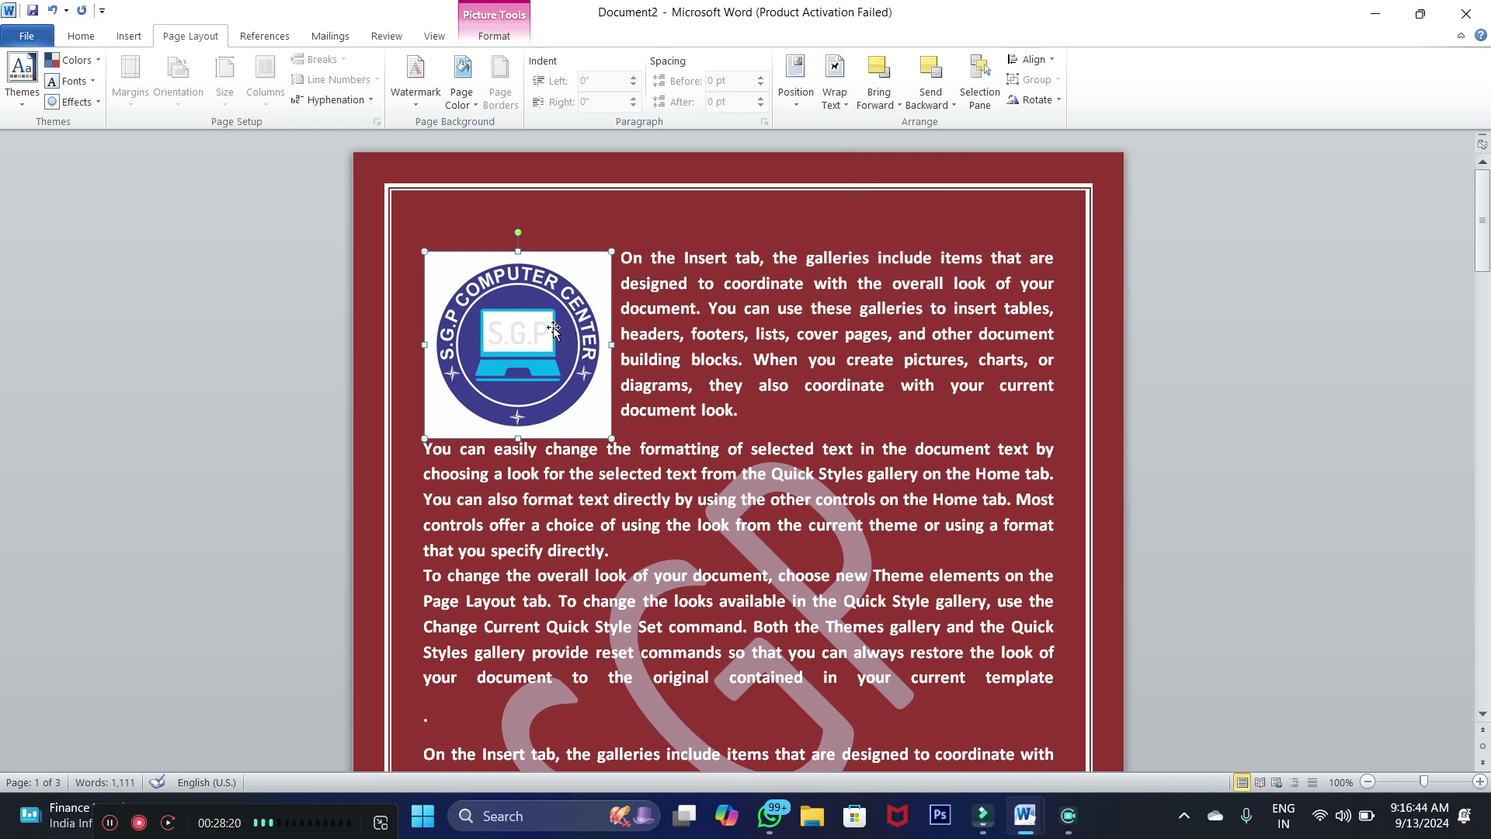
{"action": "left_click_drag", "start_coordinate": [553, 328], "coordinate": [745, 354]}
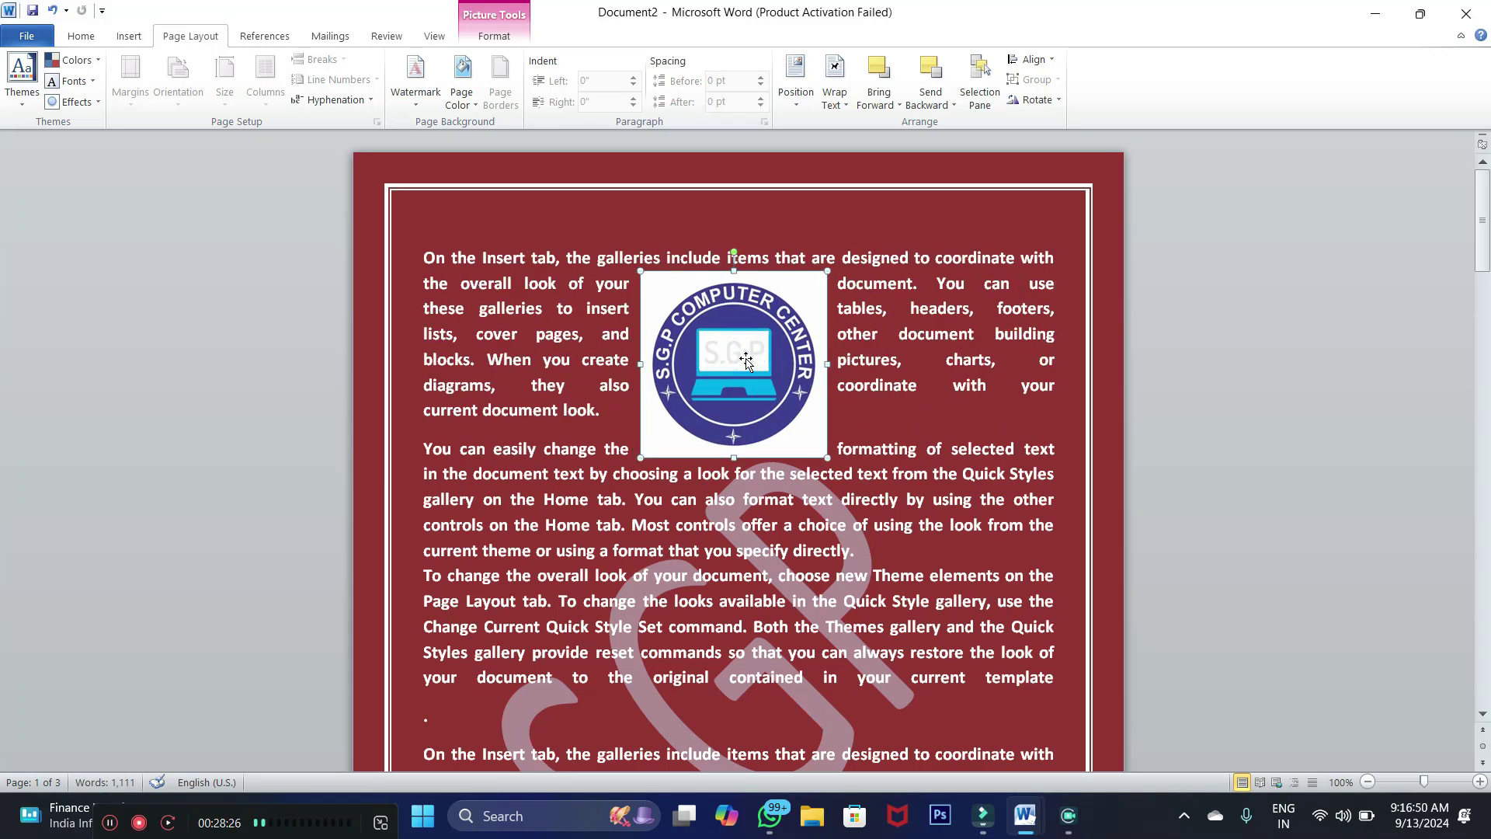
{"action": "left_click_drag", "start_coordinate": [656, 257], "coordinate": [974, 385]}
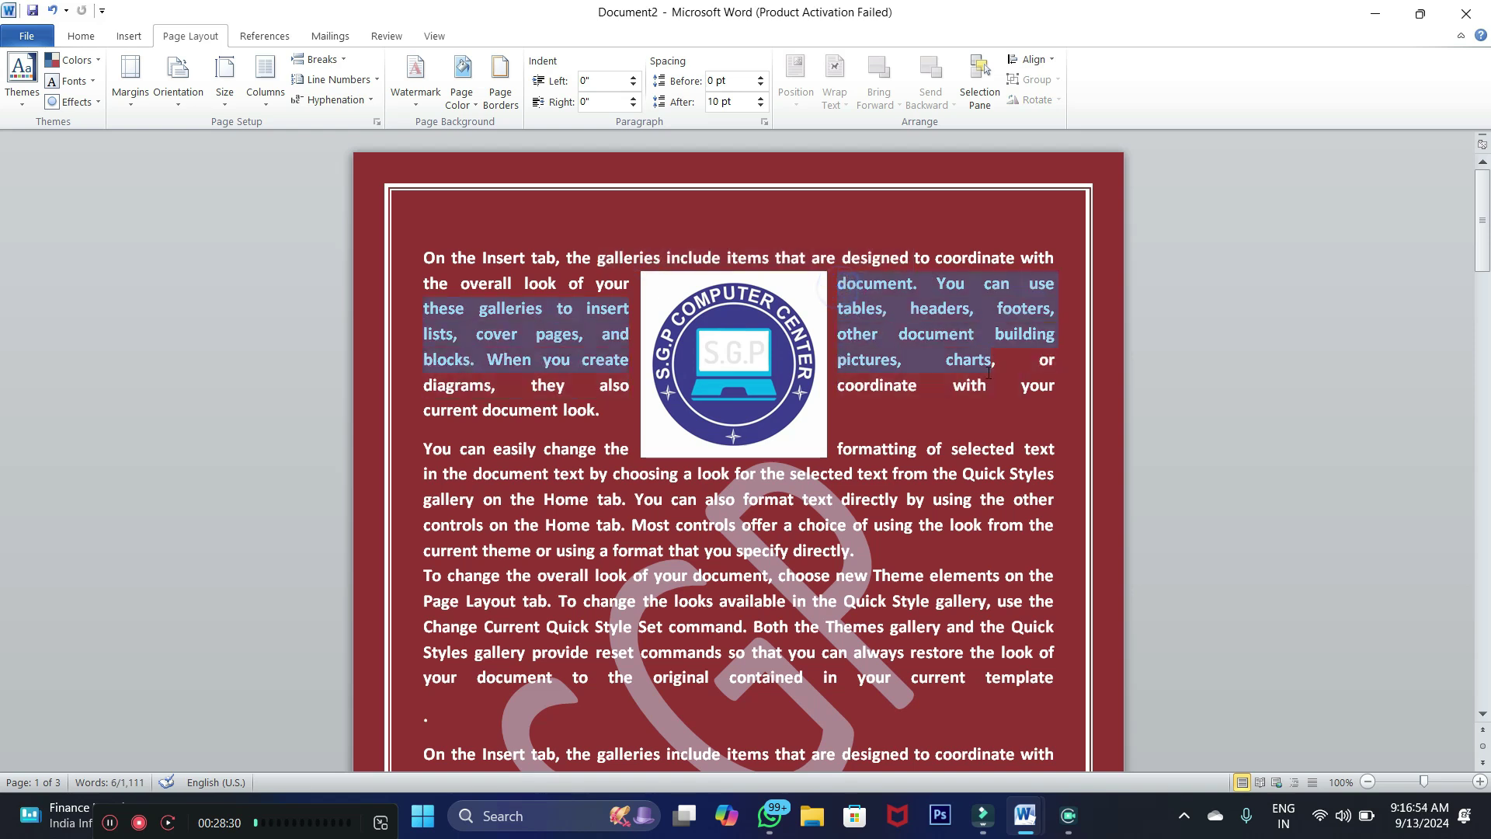
{"action": "left_click", "coordinate": [732, 354]}
{"action": "left_click_drag", "start_coordinate": [732, 353], "coordinate": [744, 537]}
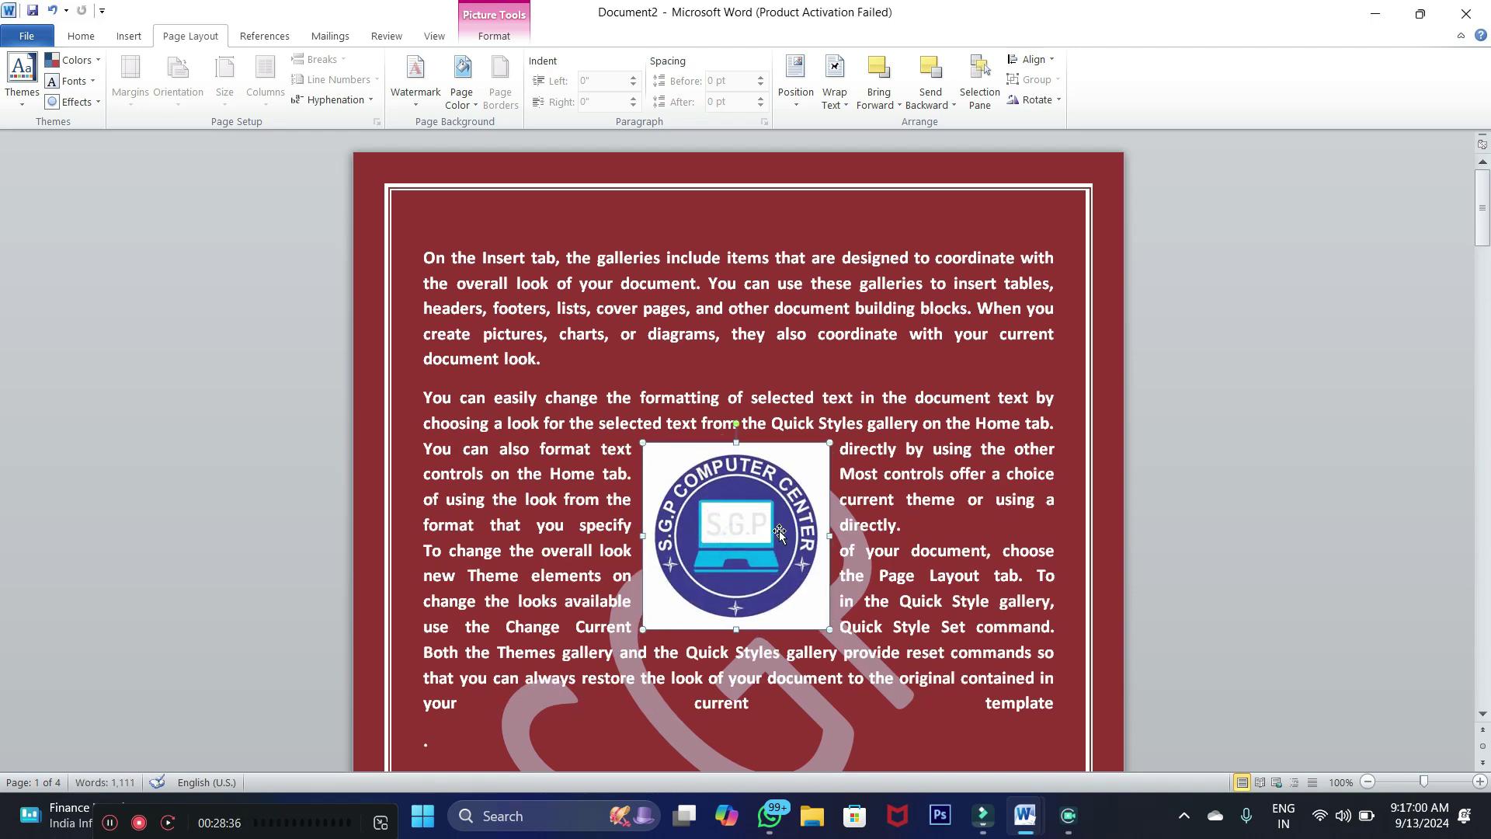
{"action": "left_click", "coordinate": [846, 108]}
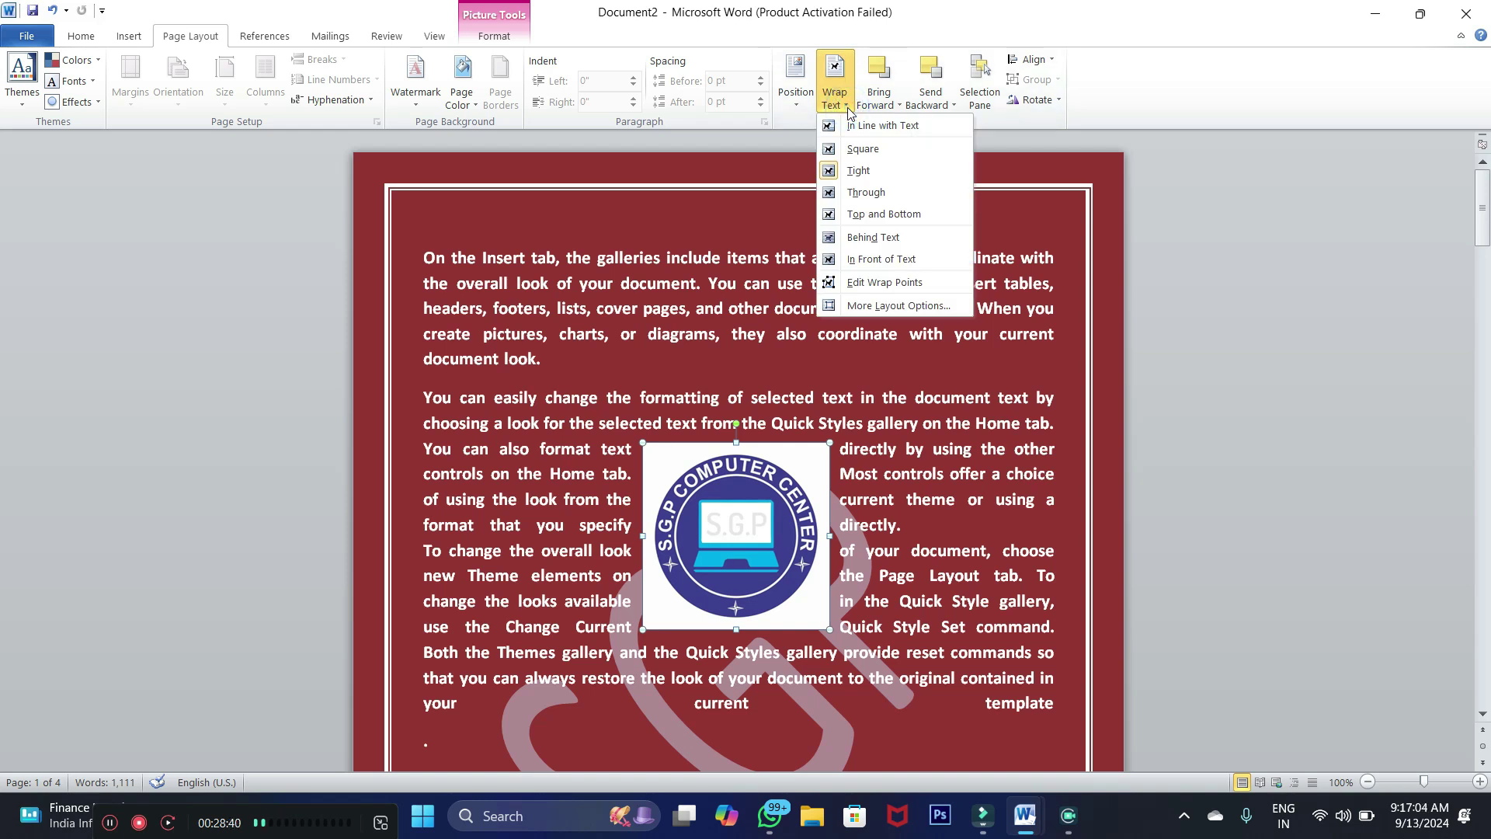
{"action": "left_click", "coordinate": [857, 172]}
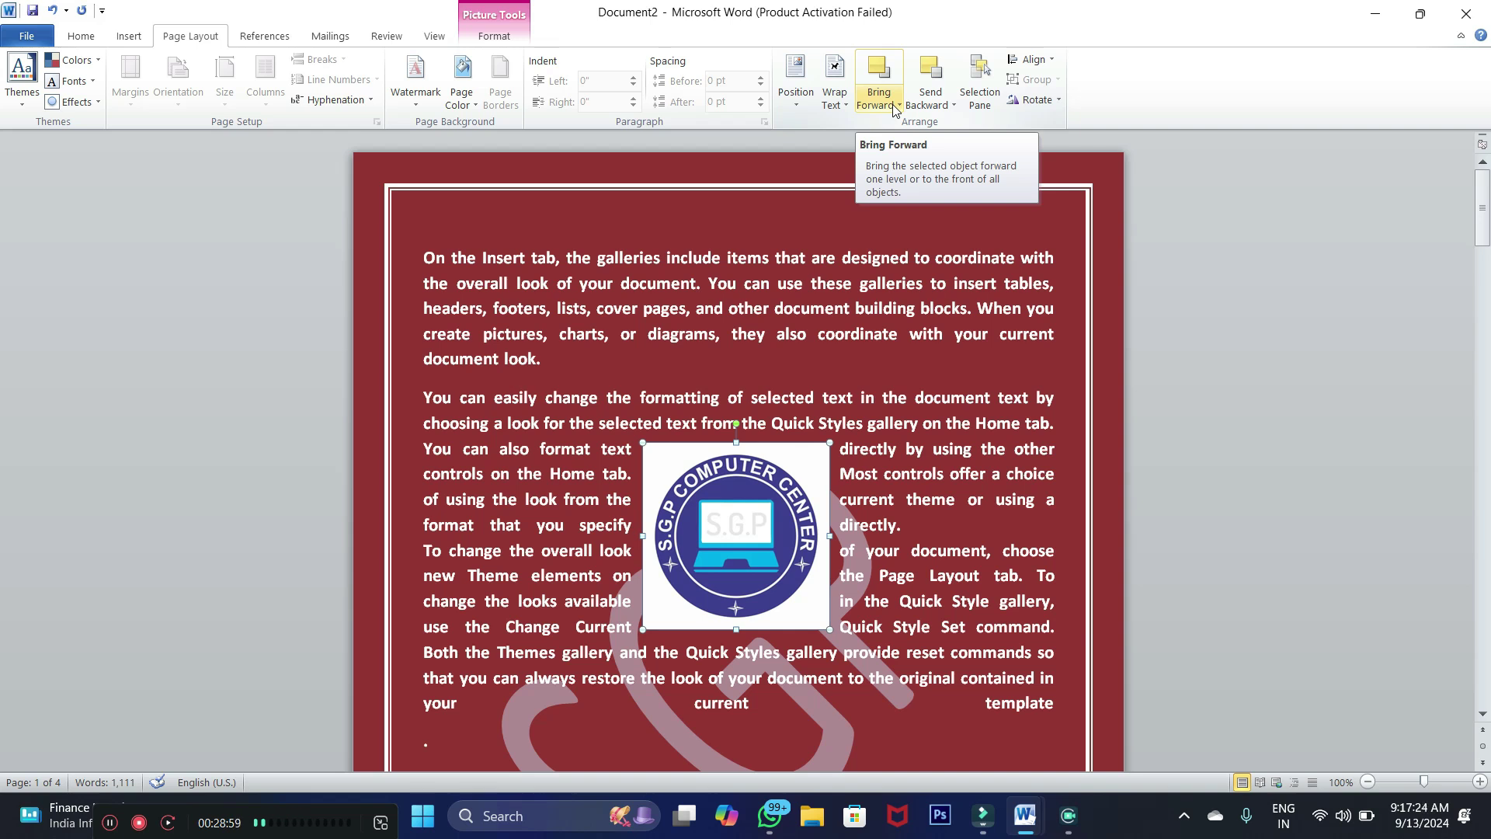
{"action": "left_click", "coordinate": [128, 36]}
Draw a teal-styled rectangle and an overlapping black rounded rectangle
{"action": "left_click", "coordinate": [255, 91]}
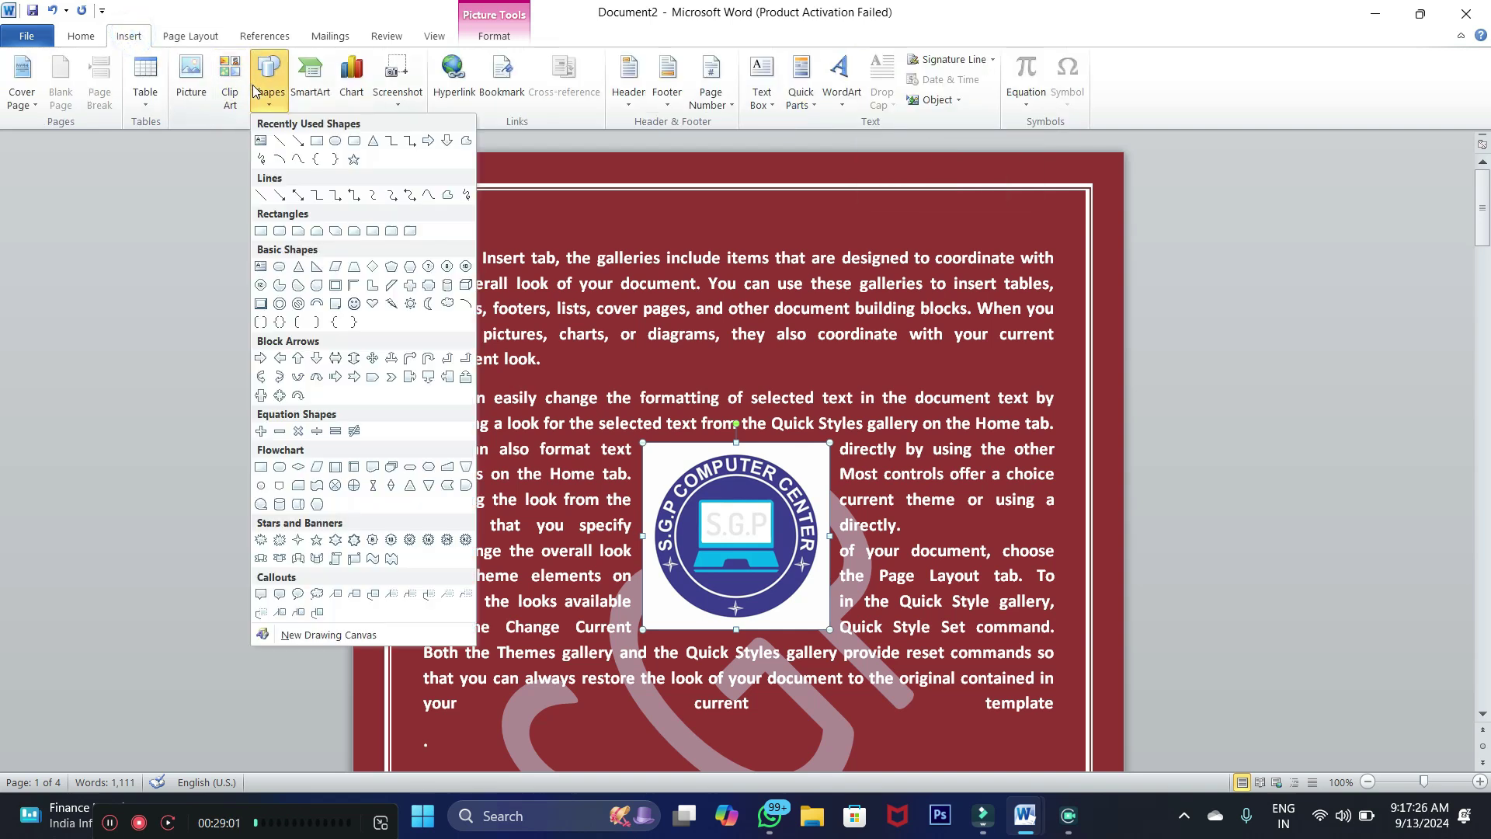
{"action": "left_click", "coordinate": [316, 140]}
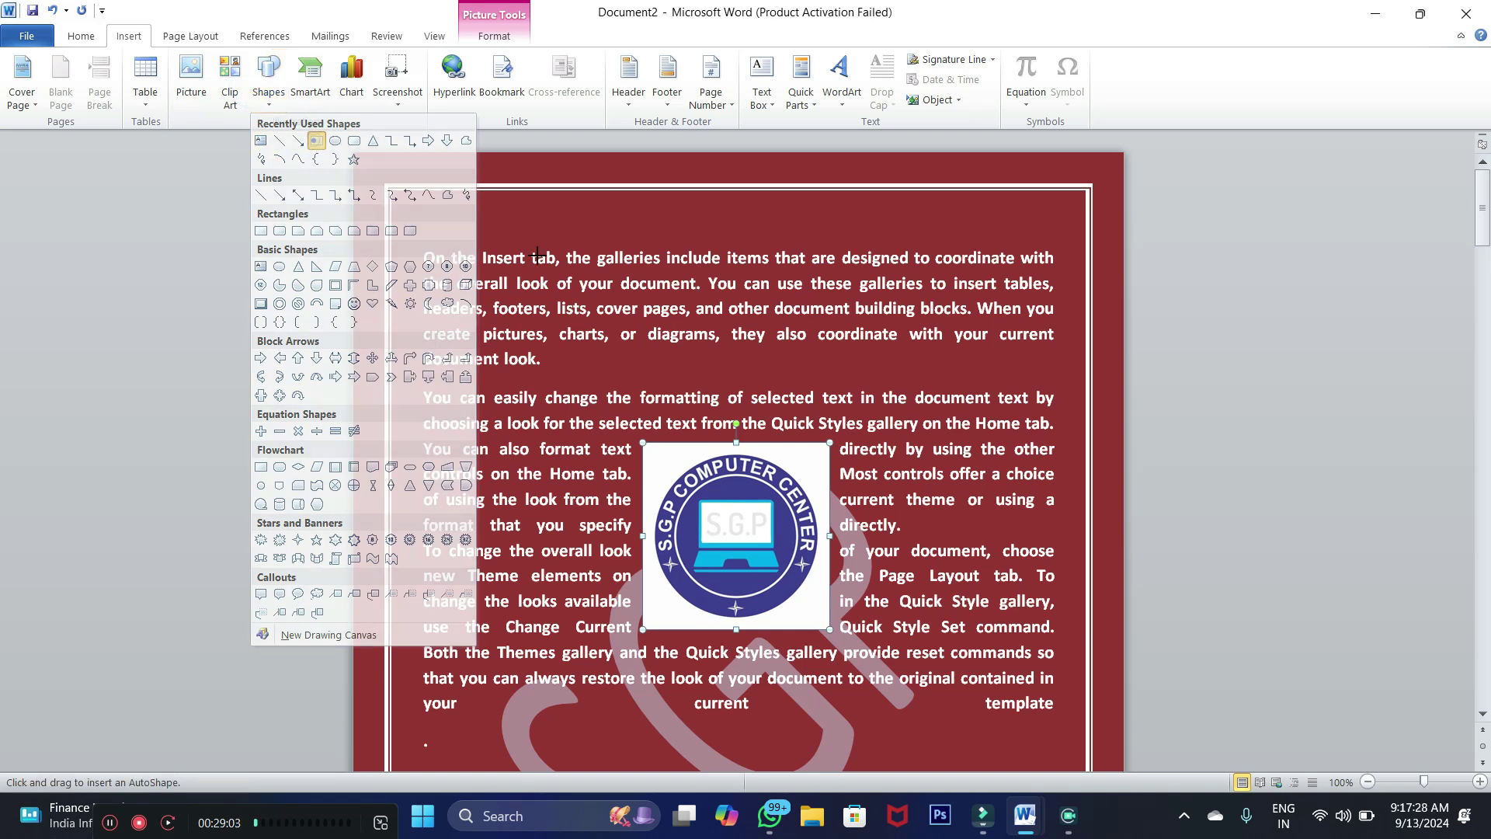
{"action": "left_click_drag", "start_coordinate": [635, 246], "coordinate": [822, 396]}
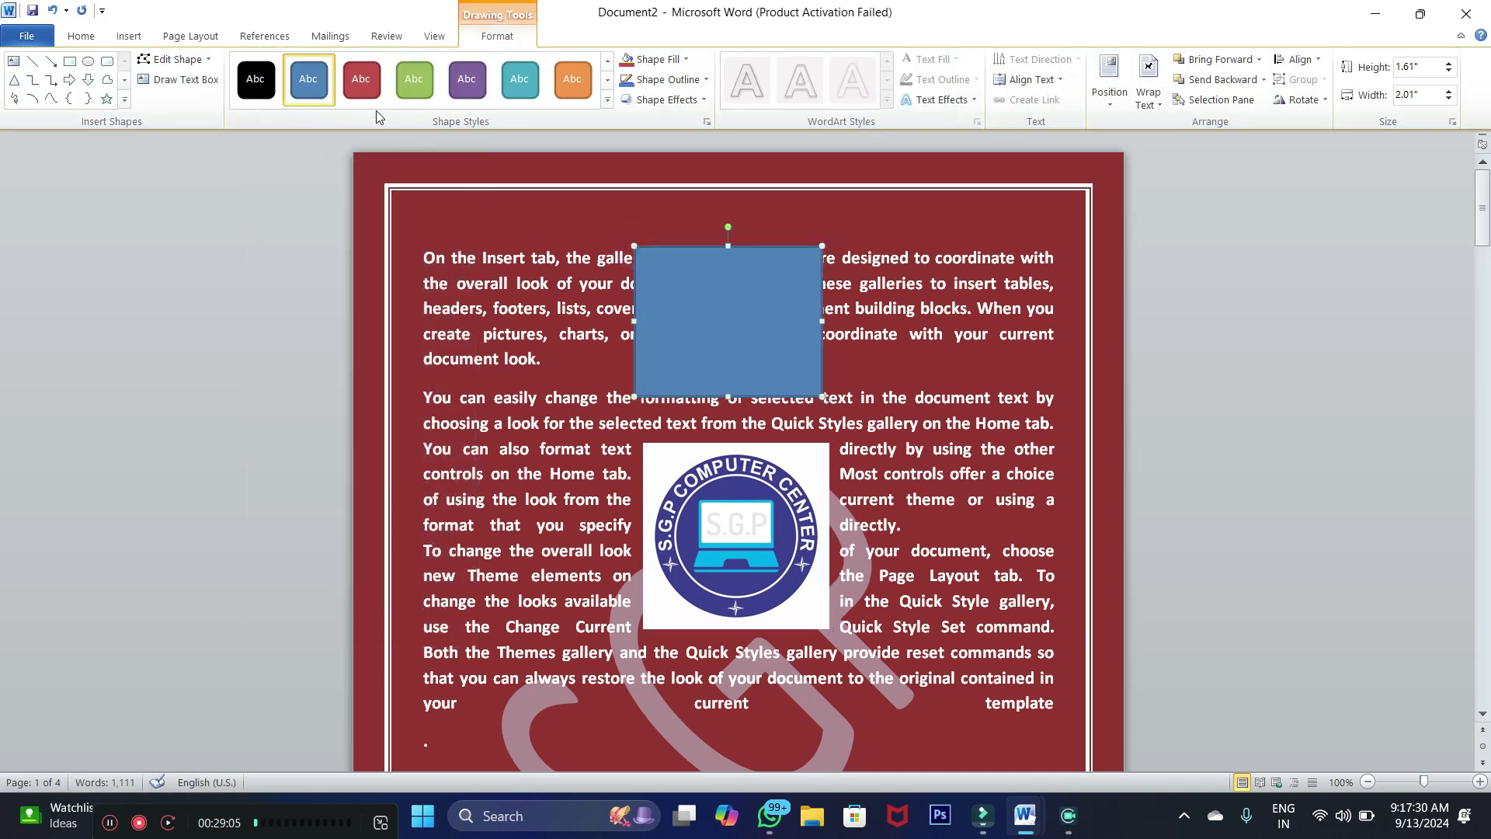
{"action": "left_click", "coordinate": [512, 78]}
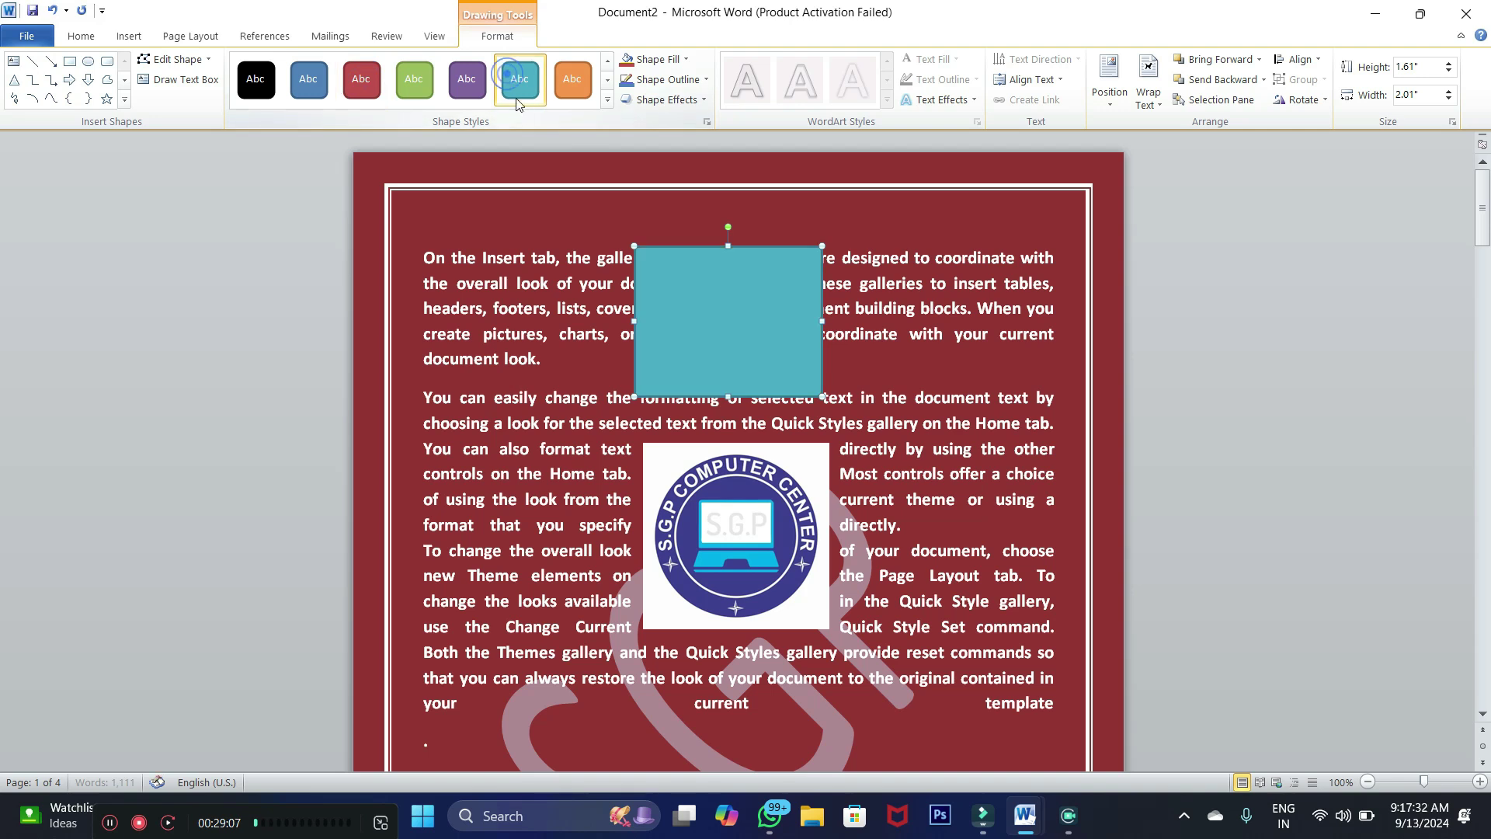
{"action": "left_click", "coordinate": [107, 61]}
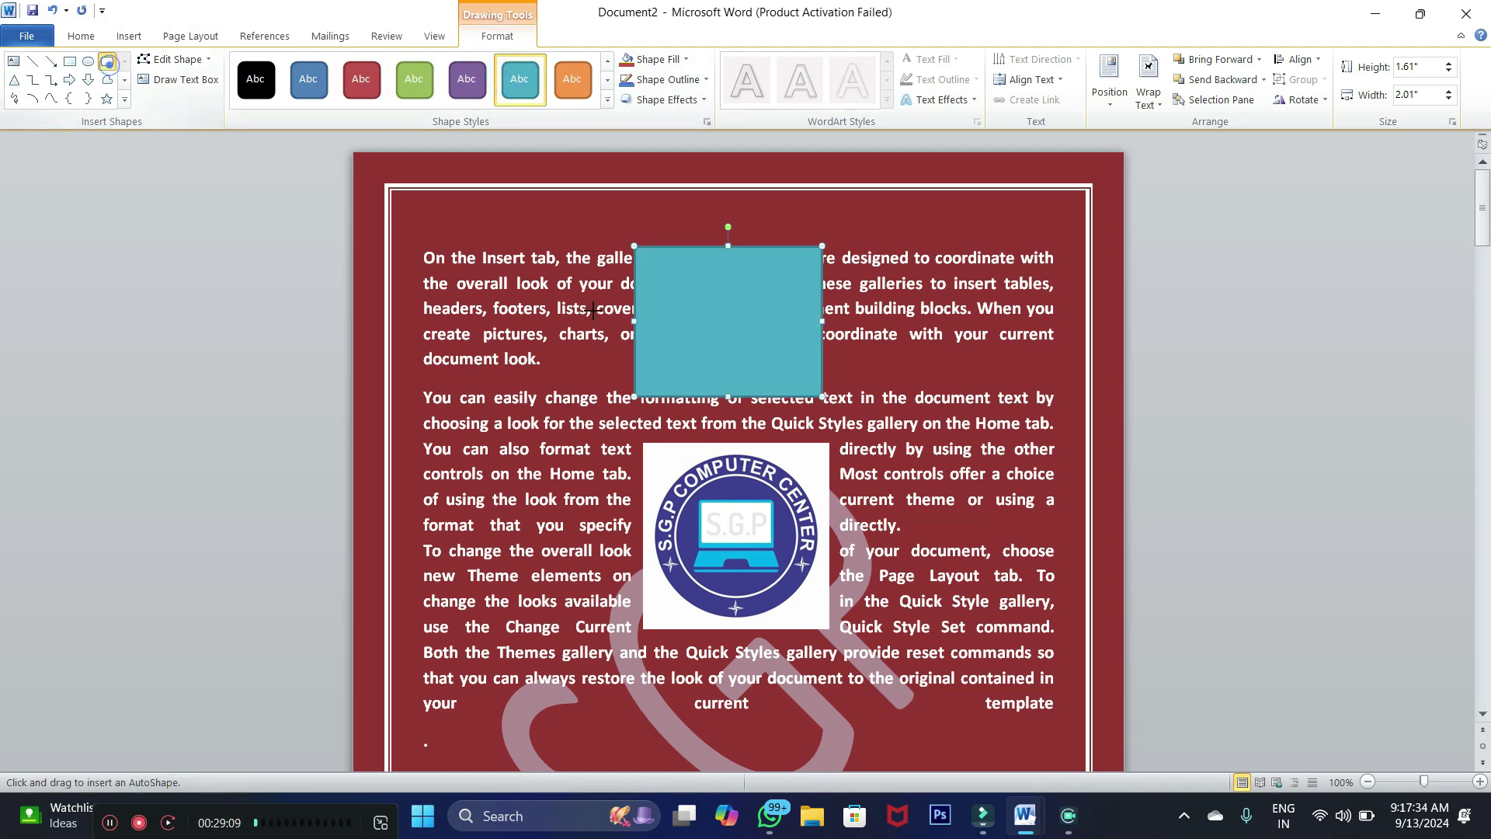
{"action": "left_click_drag", "start_coordinate": [576, 292], "coordinate": [724, 426]}
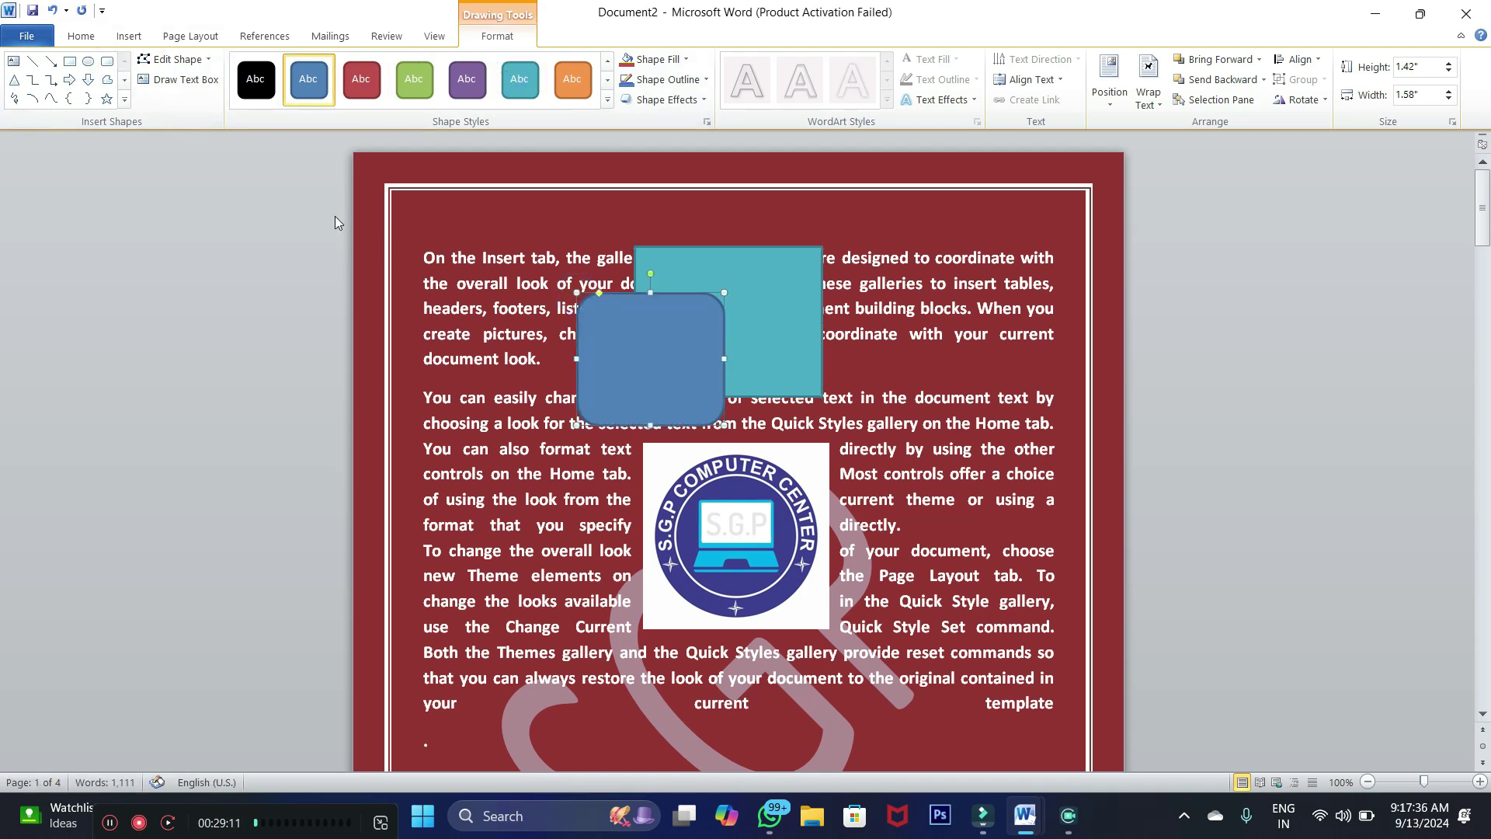
{"action": "left_click", "coordinate": [256, 79]}
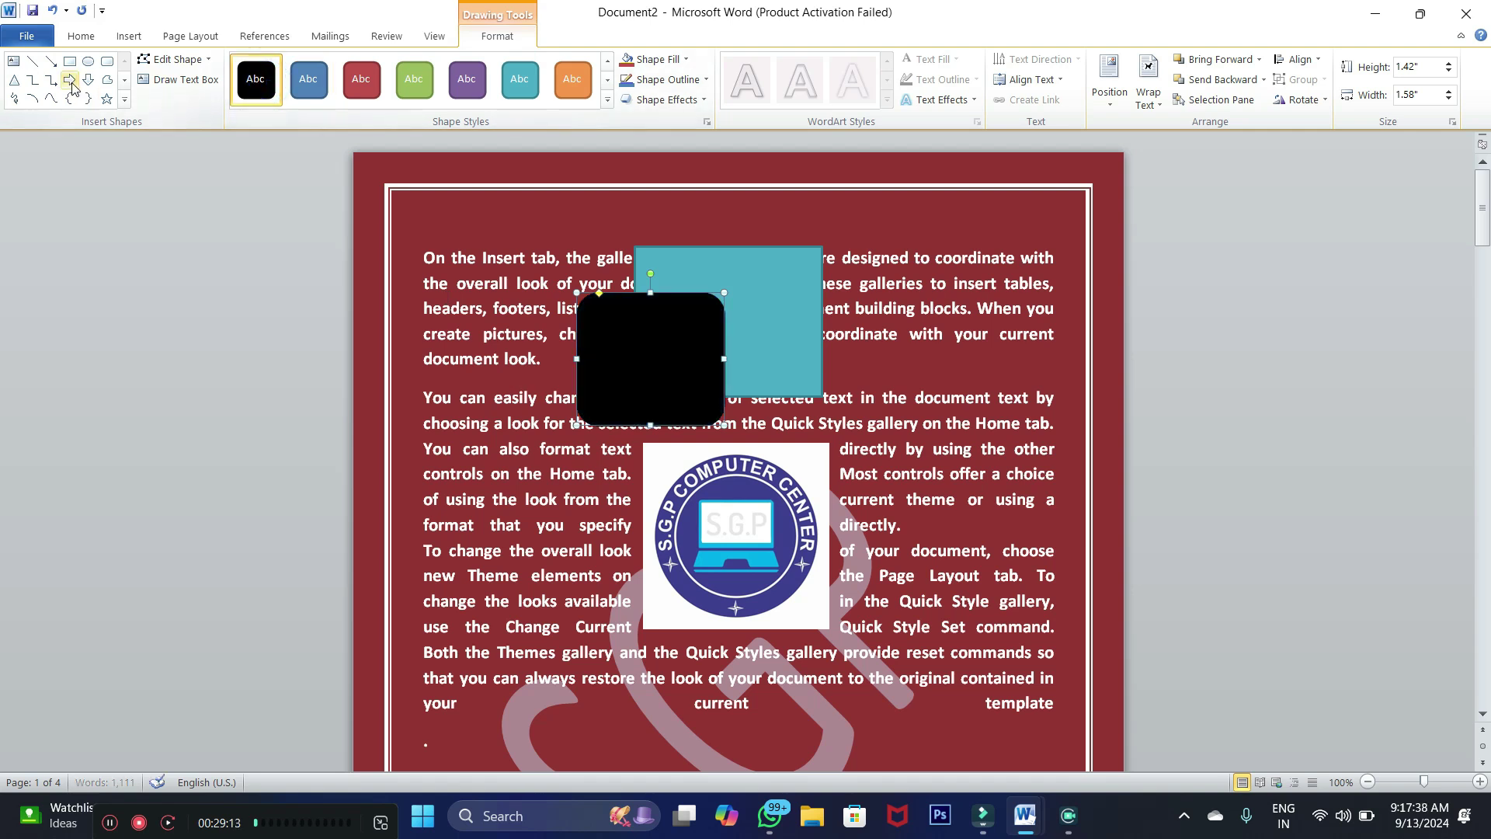
Draw an orange-styled triangle over the teal rectangle
{"action": "left_click", "coordinate": [107, 79]}
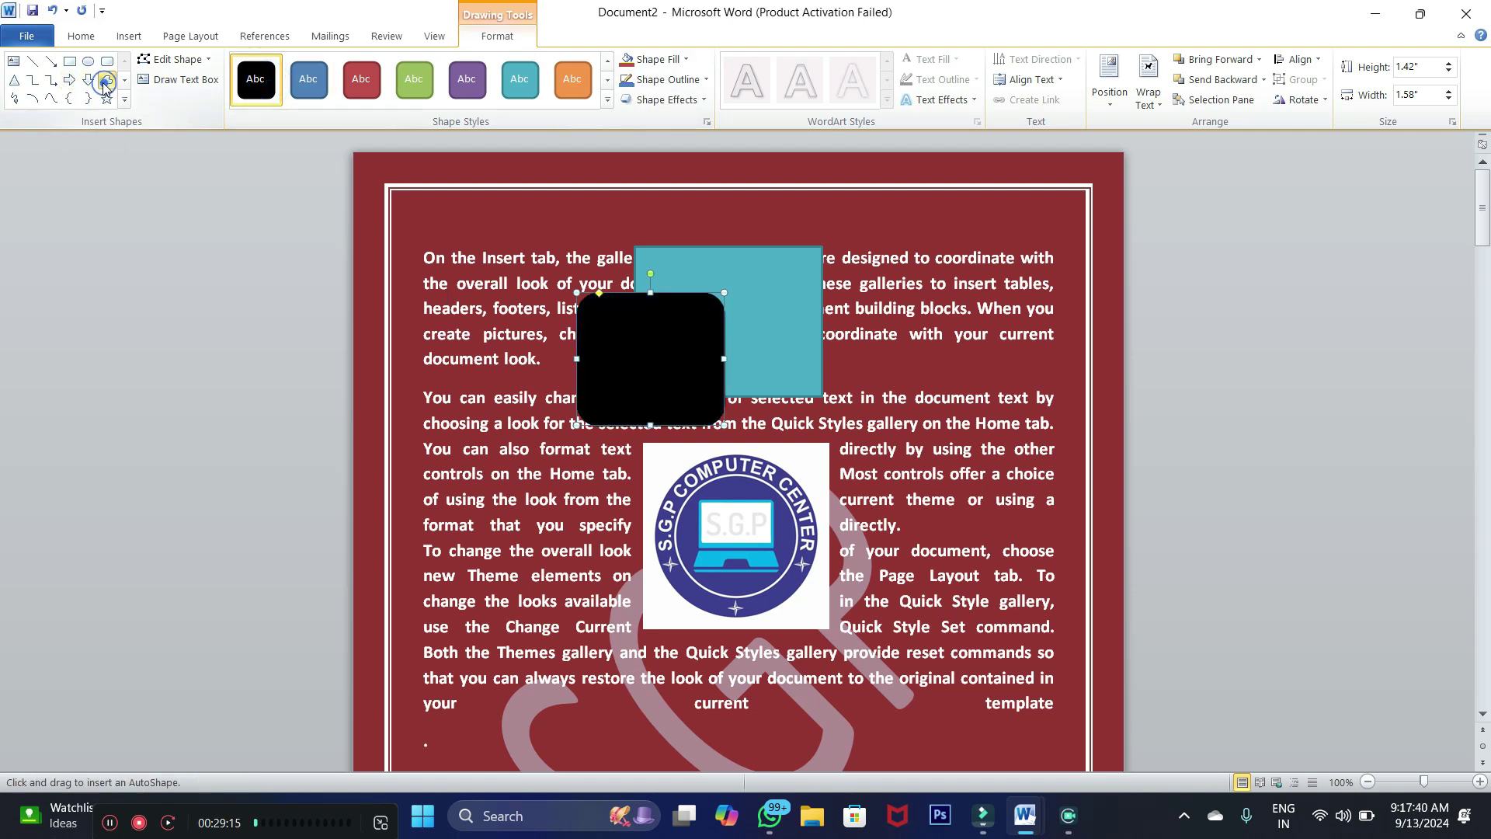
{"action": "left_click", "coordinate": [14, 79]}
{"action": "mouse_move", "coordinate": [931, 284]}
{"action": "left_mouse_down"}
{"action": "mouse_move", "coordinate": [778, 385]}
{"action": "mouse_move", "coordinate": [664, 425]}
{"action": "left_mouse_up"}
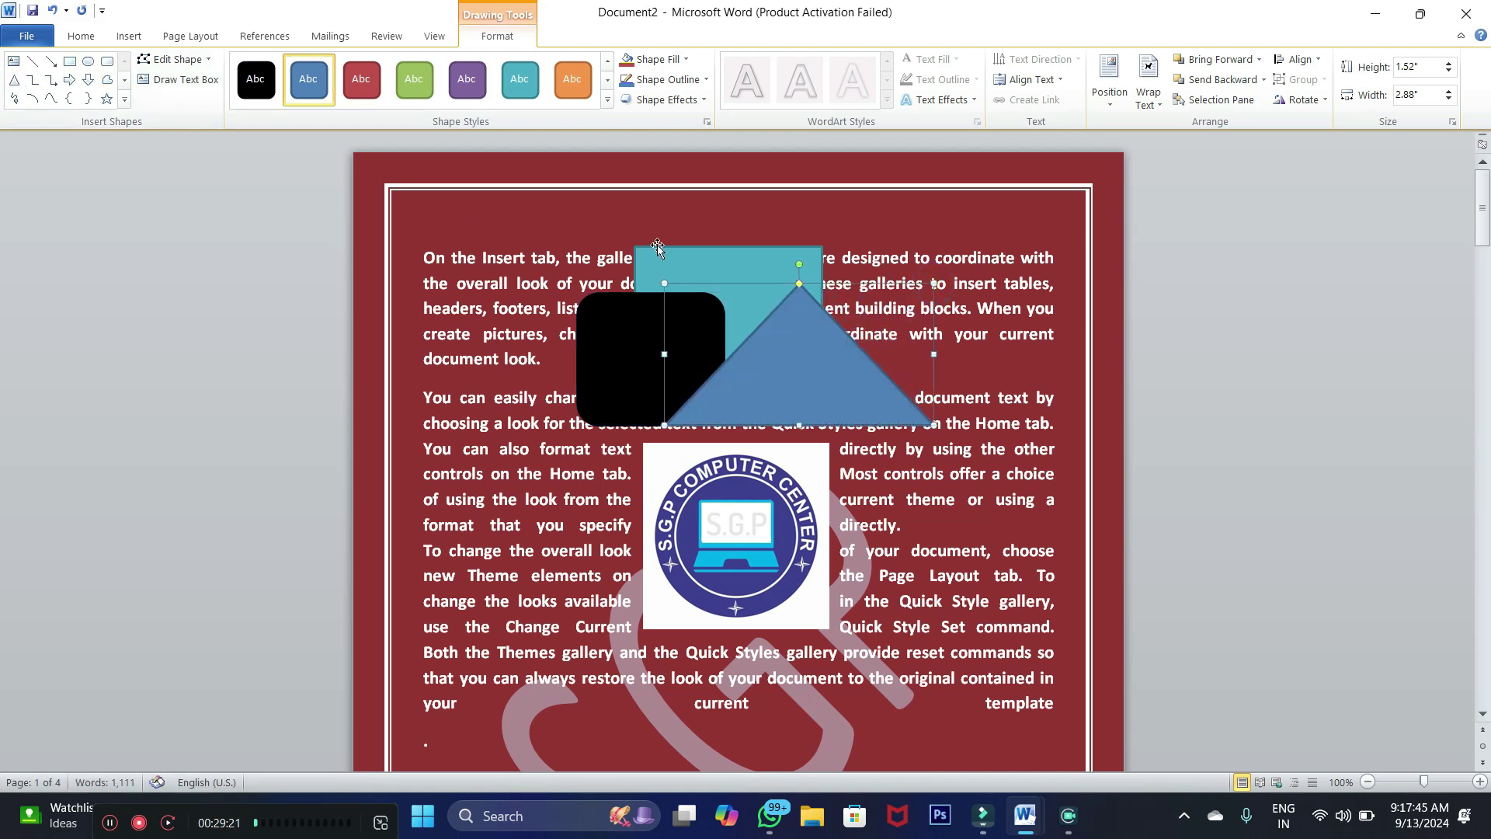
{"action": "left_click", "coordinate": [561, 91]}
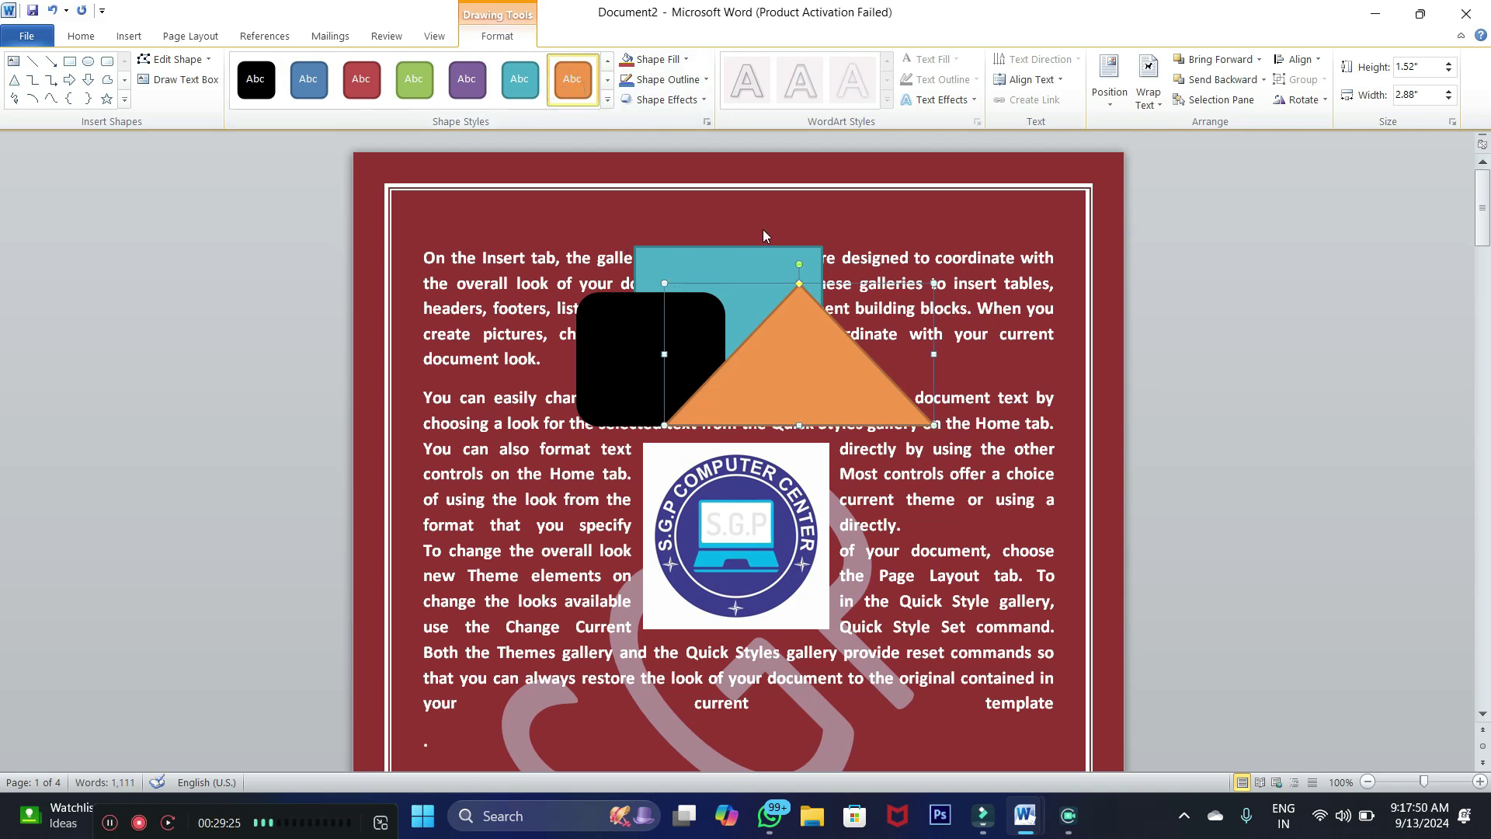
{"action": "left_click", "coordinate": [729, 267]}
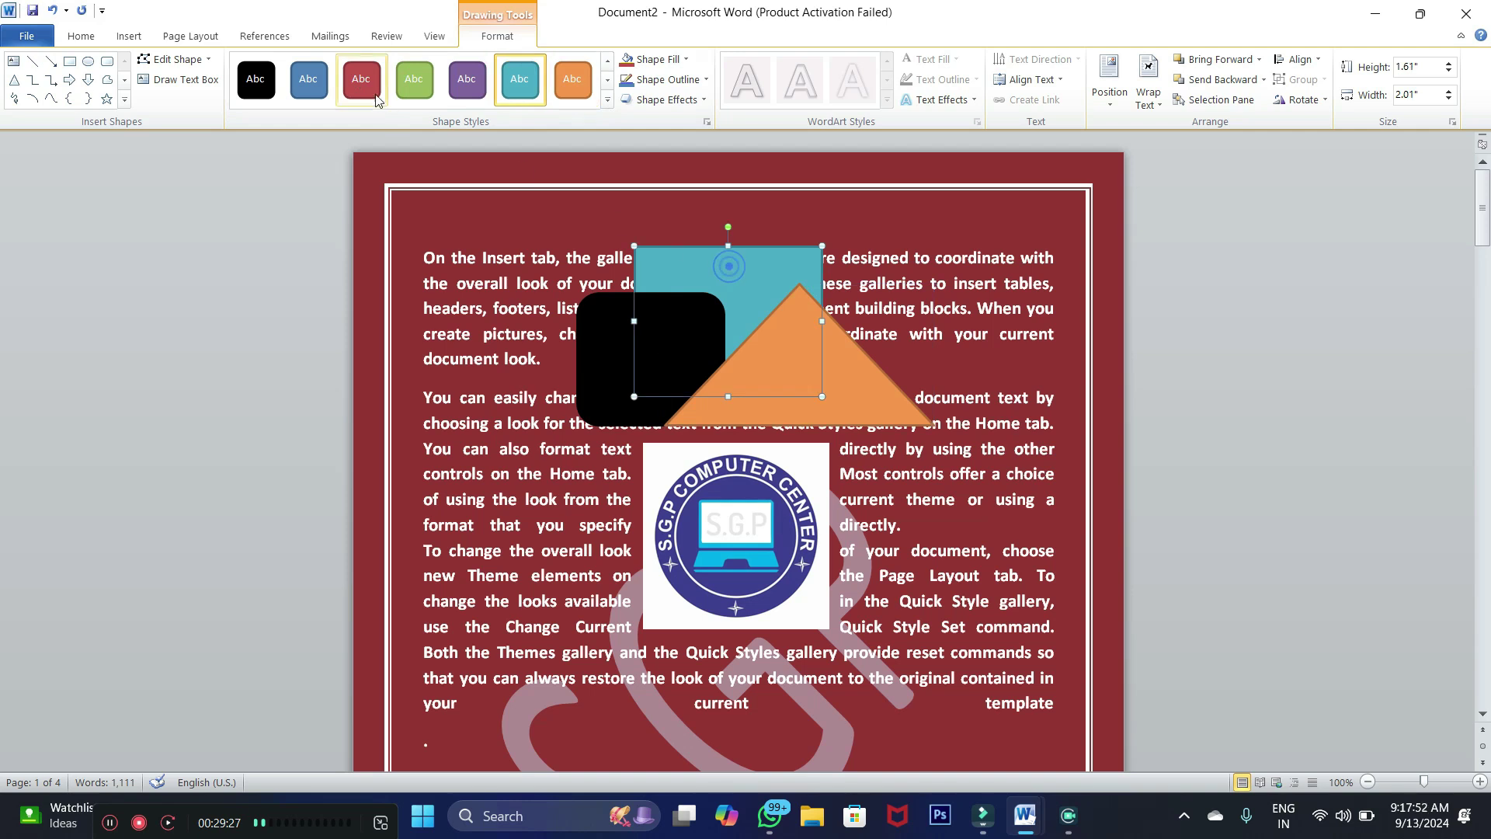
{"action": "left_click", "coordinate": [191, 36]}
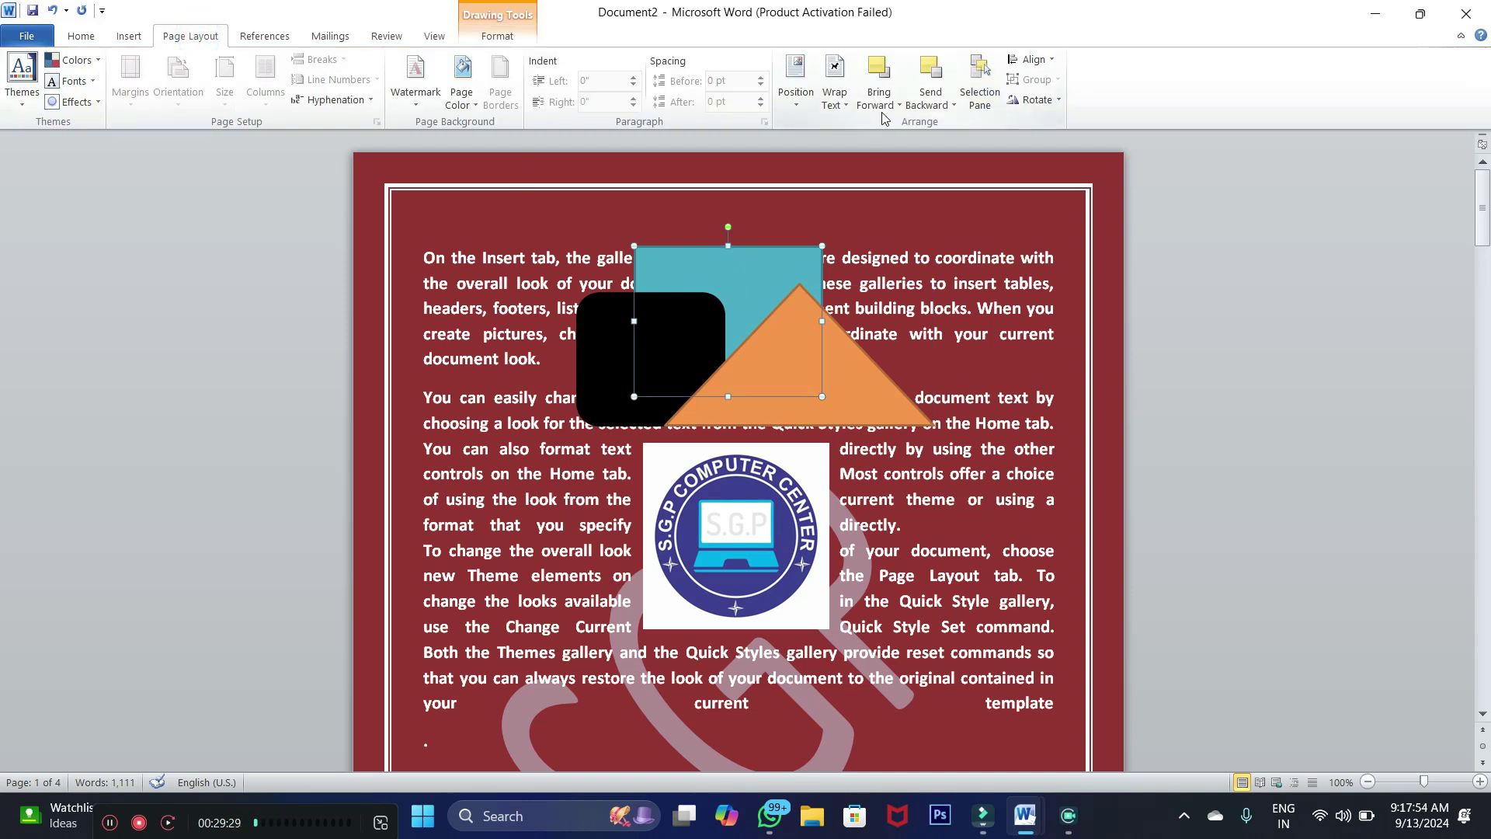
Bring the teal rectangle forward one layer at a time, then to the very front
{"action": "left_click", "coordinate": [898, 106]}
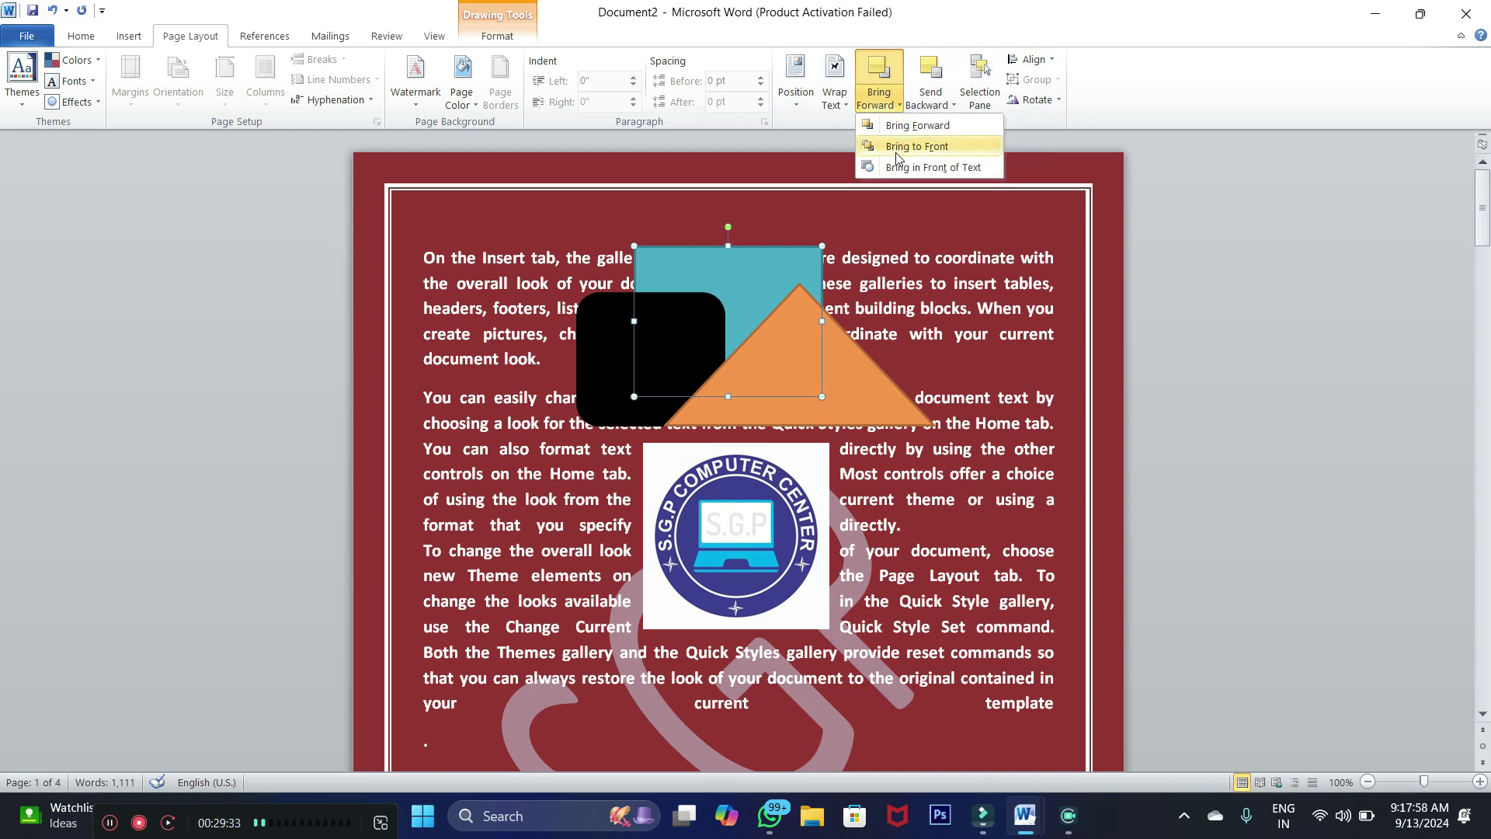
{"action": "left_click", "coordinate": [905, 125]}
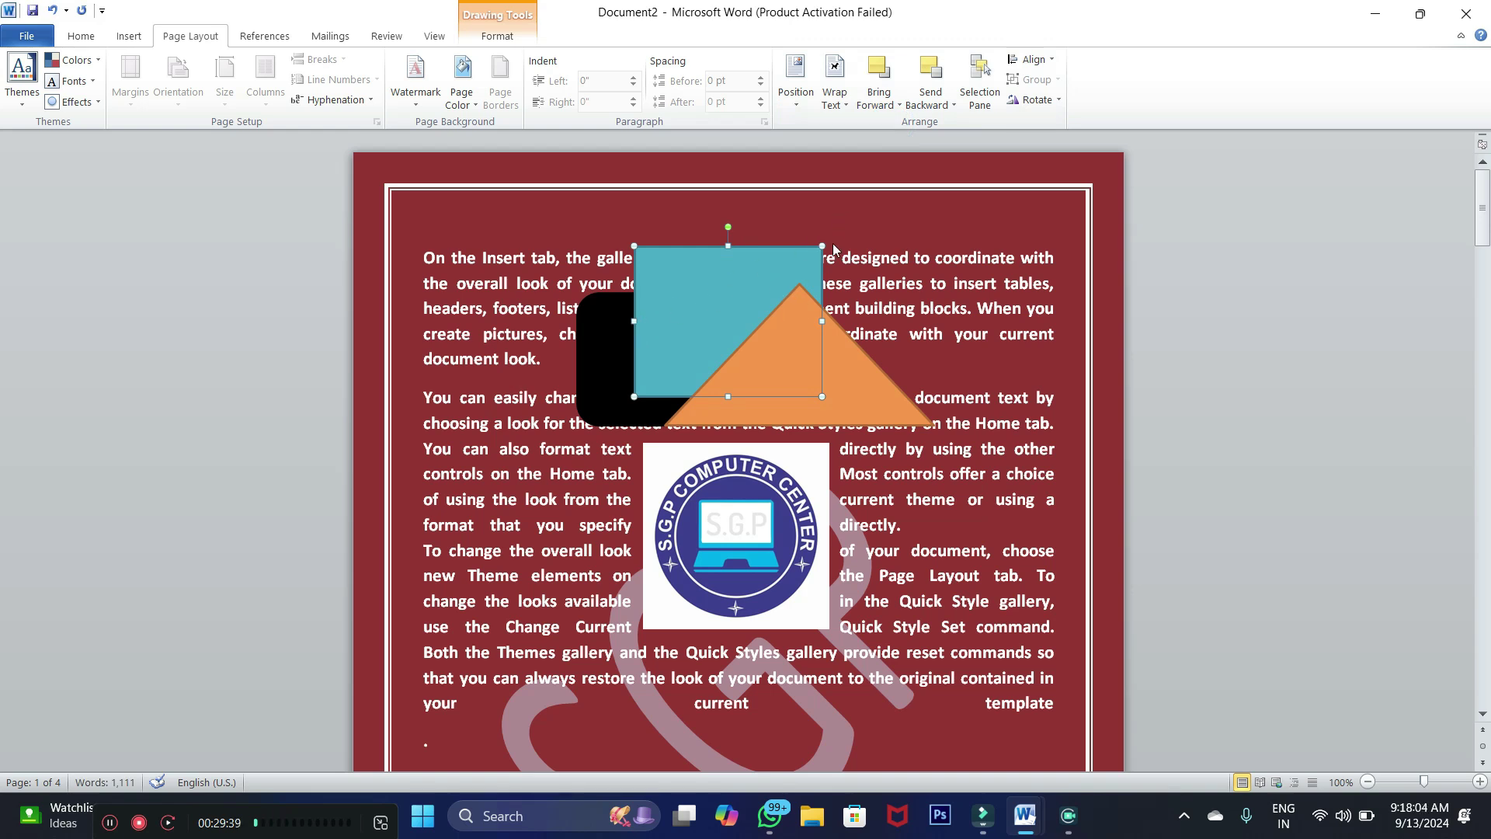
{"action": "left_click", "coordinate": [881, 102]}
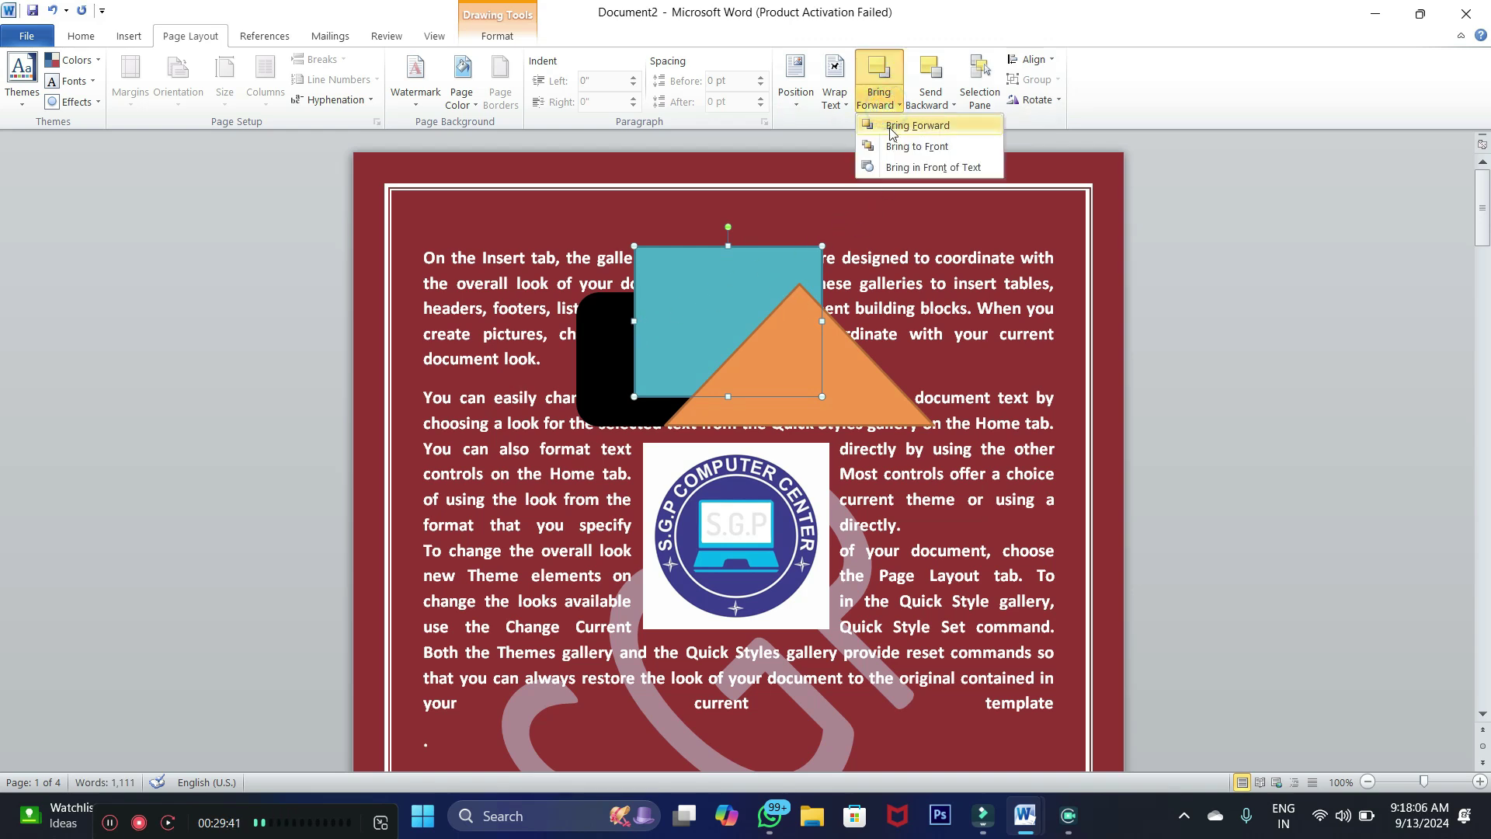
{"action": "left_click", "coordinate": [890, 128]}
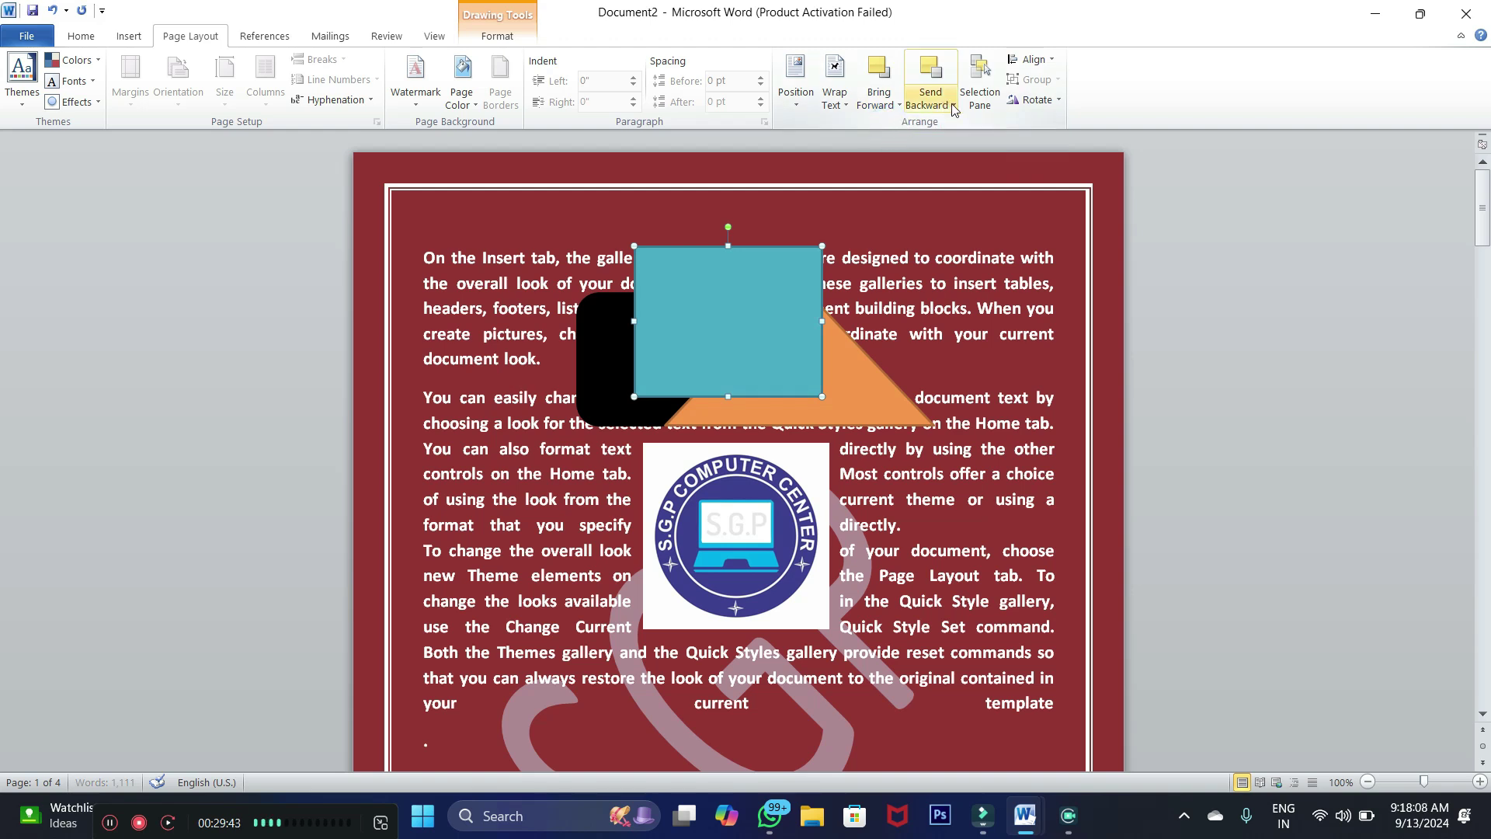
{"action": "left_click", "coordinate": [879, 99]}
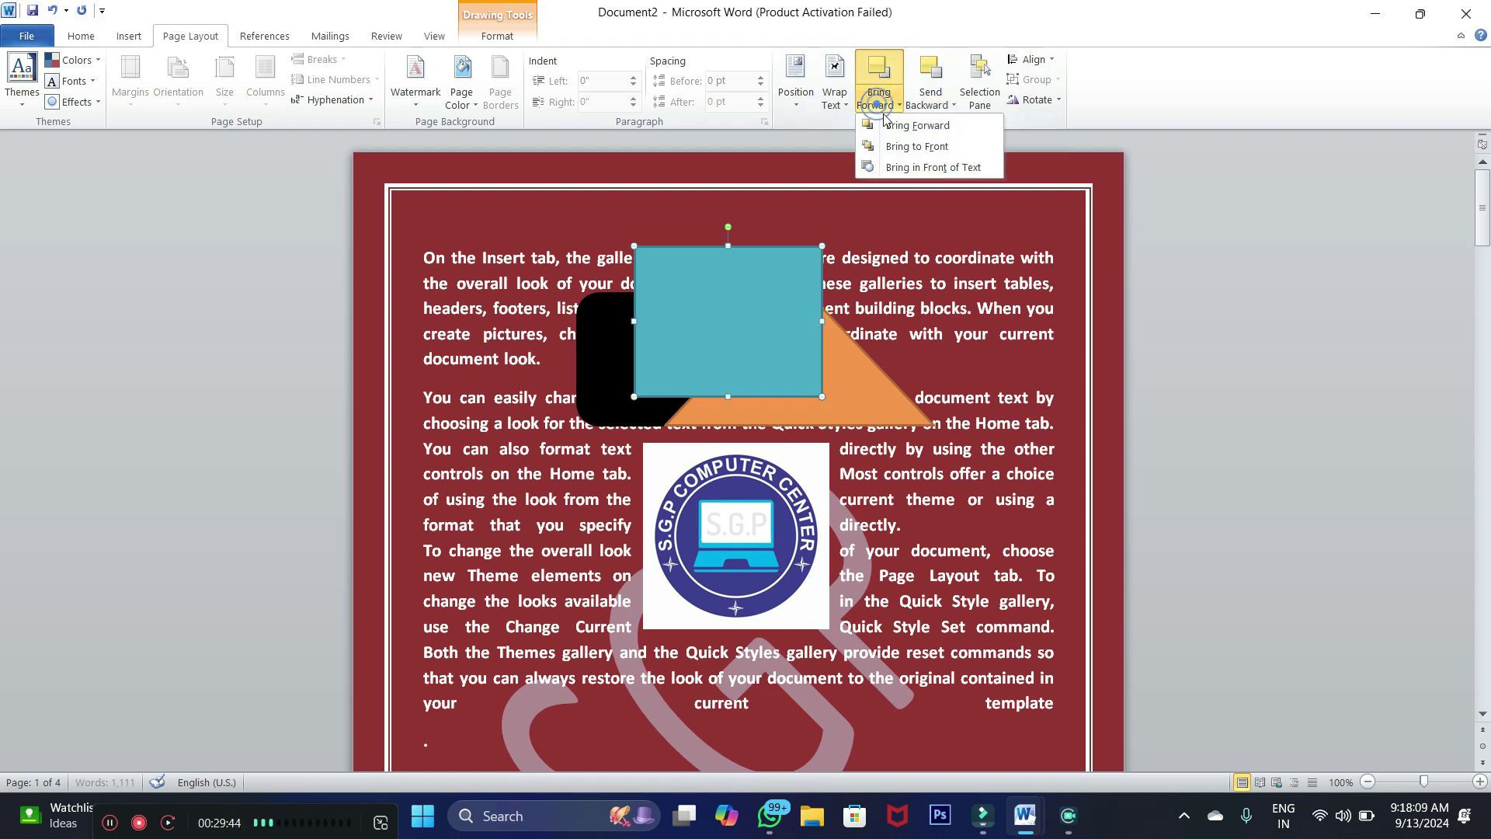
{"action": "left_click", "coordinate": [911, 148]}
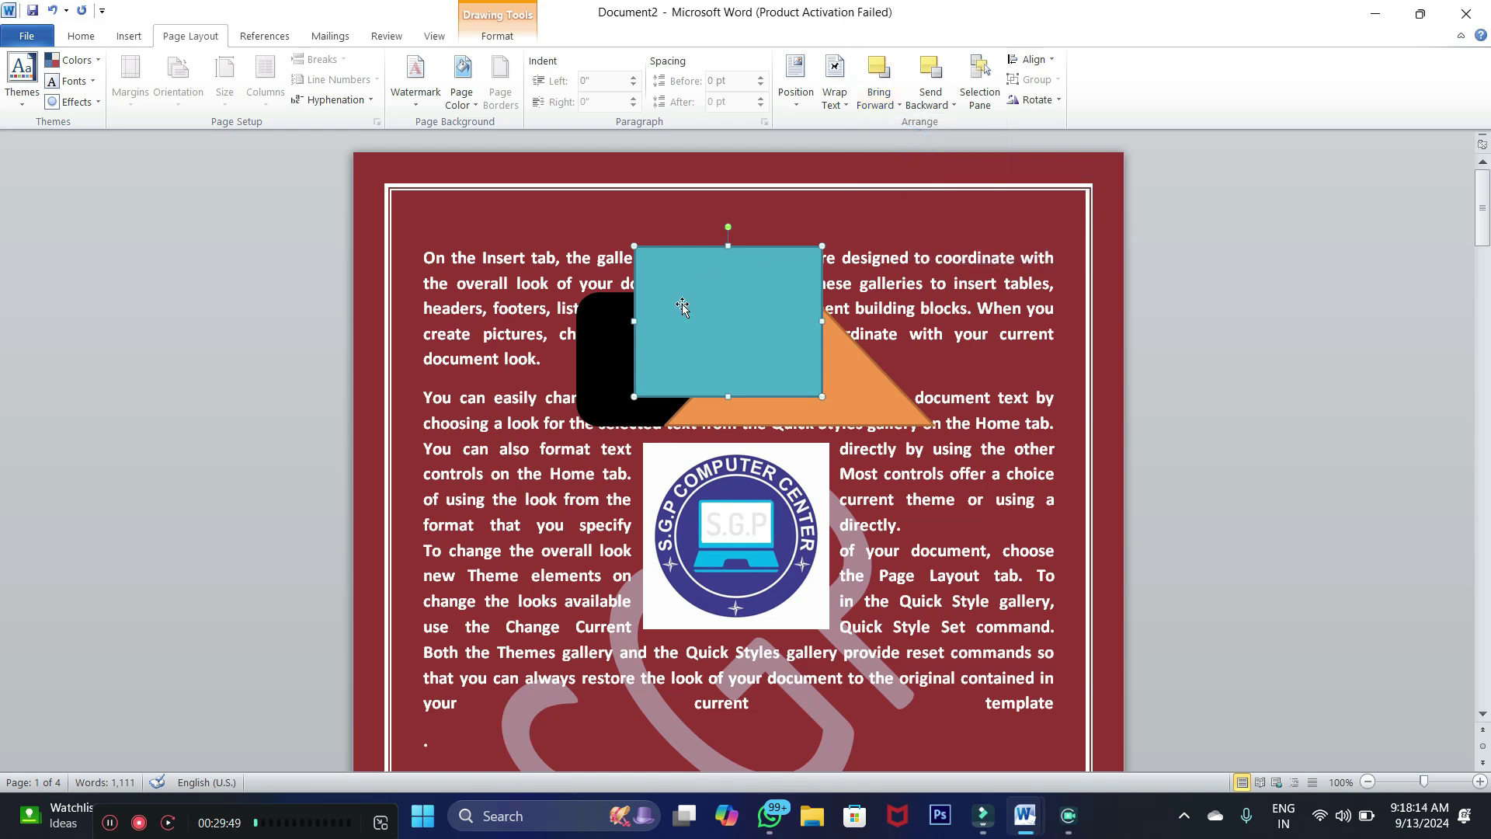
Widen the black rounded rectangle to the right and bring it to the front
{"action": "left_click", "coordinate": [609, 339]}
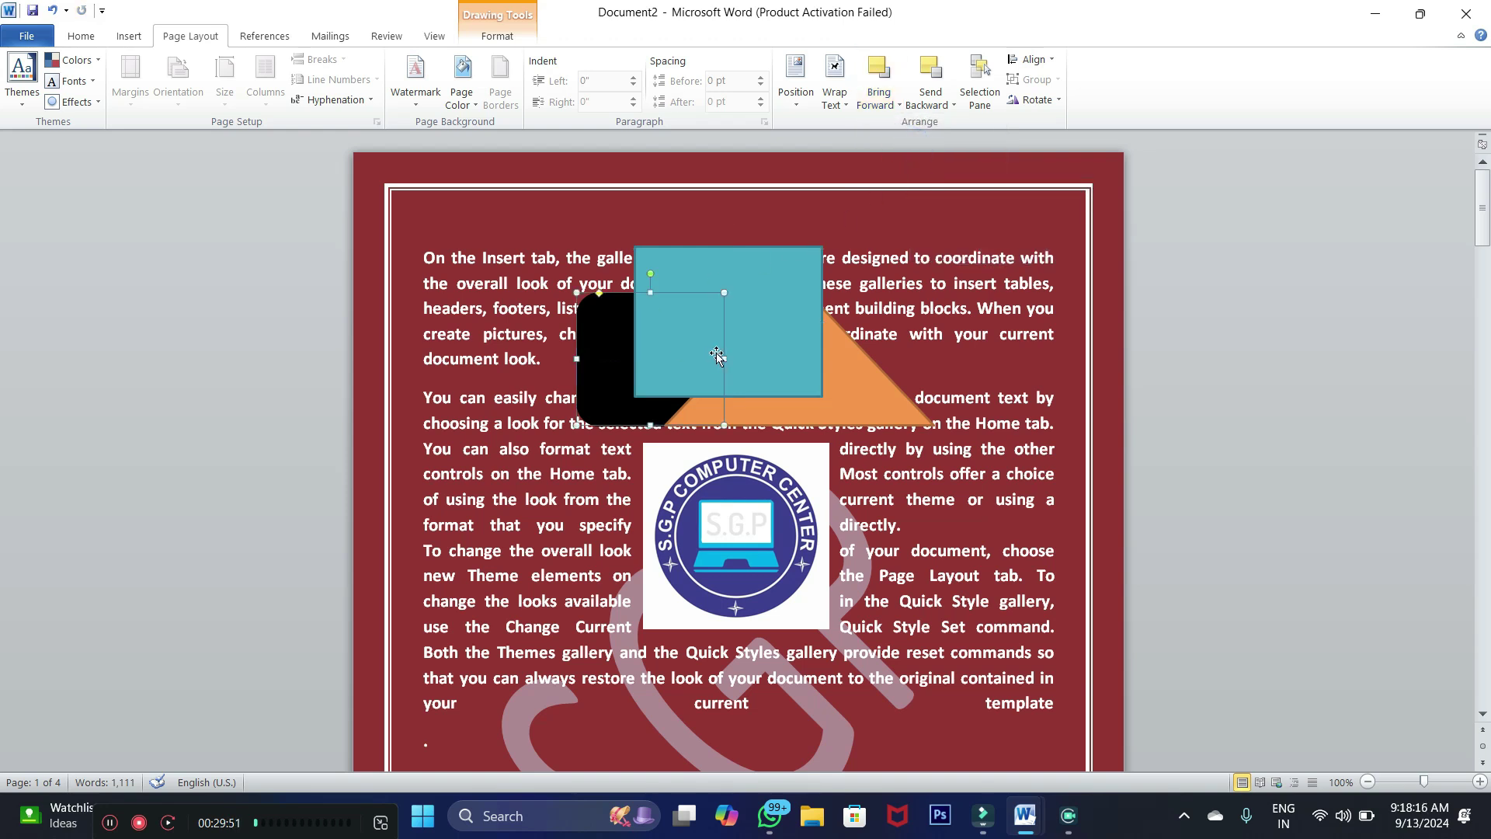
{"action": "left_click_drag", "start_coordinate": [724, 359], "coordinate": [766, 359]}
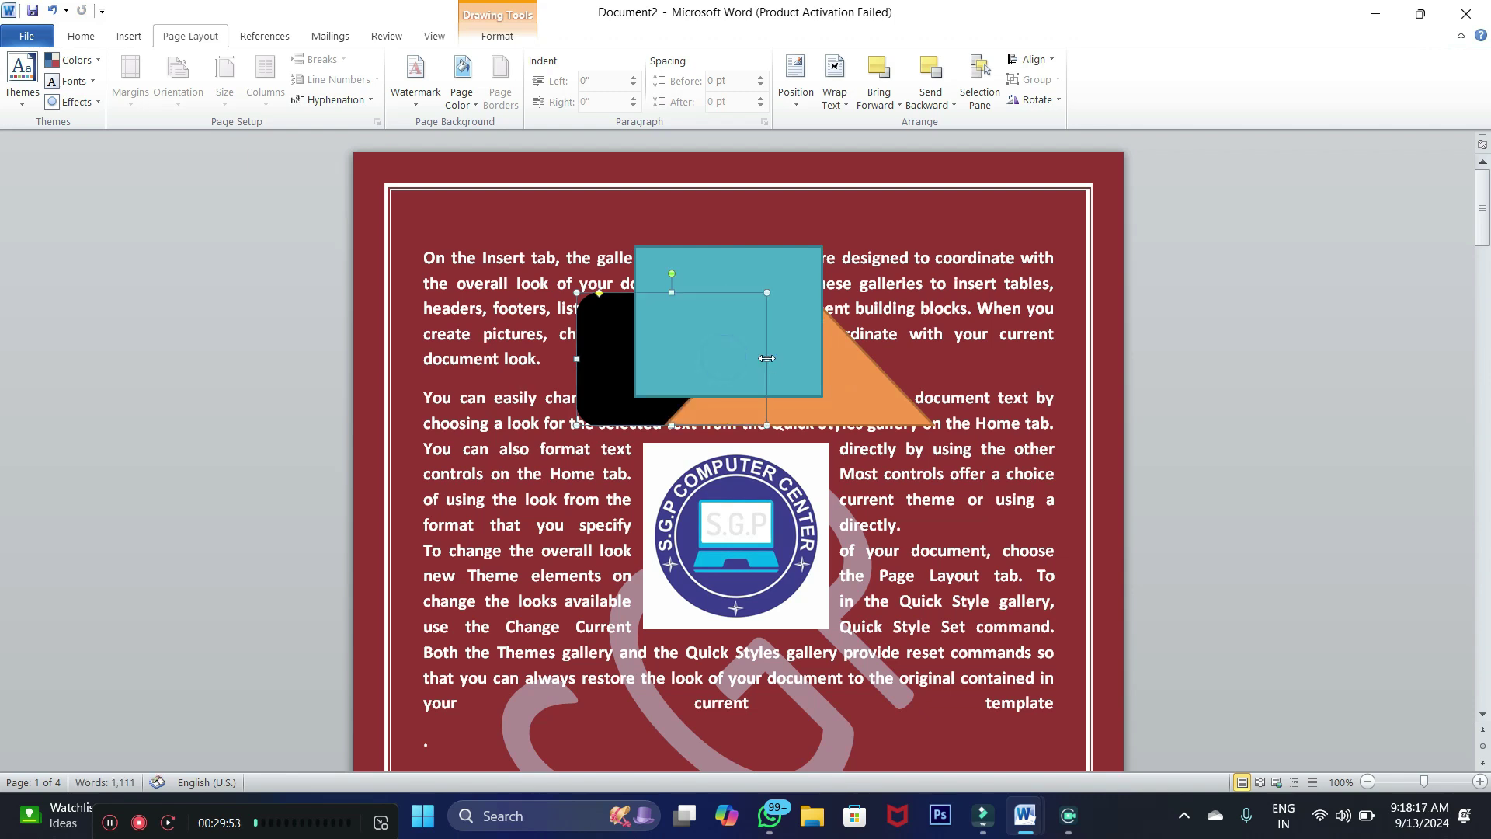
{"action": "left_click", "coordinate": [606, 361]}
{"action": "left_click", "coordinate": [845, 413]}
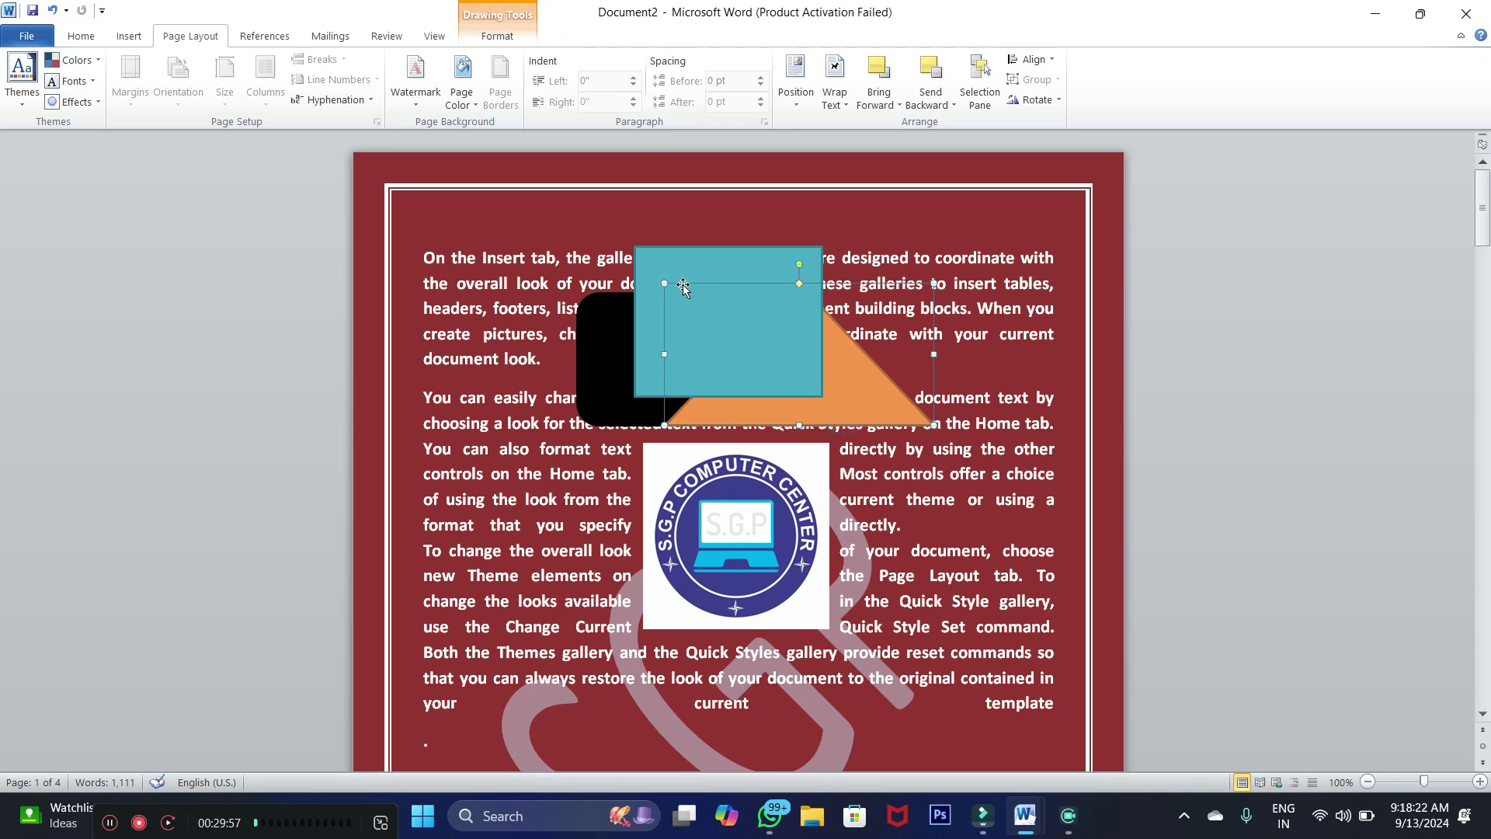
{"action": "left_click", "coordinate": [594, 358]}
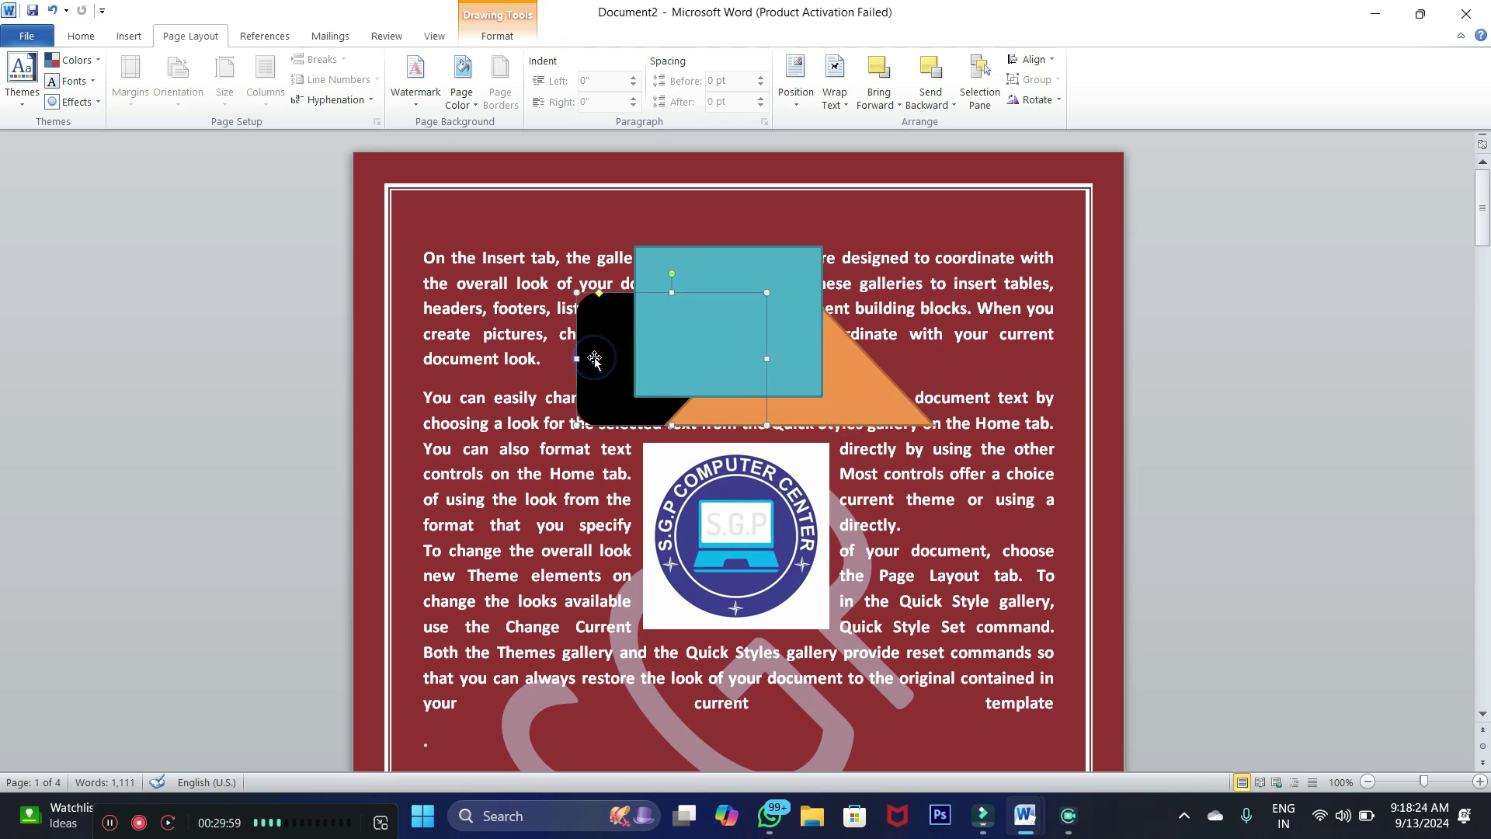
{"action": "left_click", "coordinate": [890, 107]}
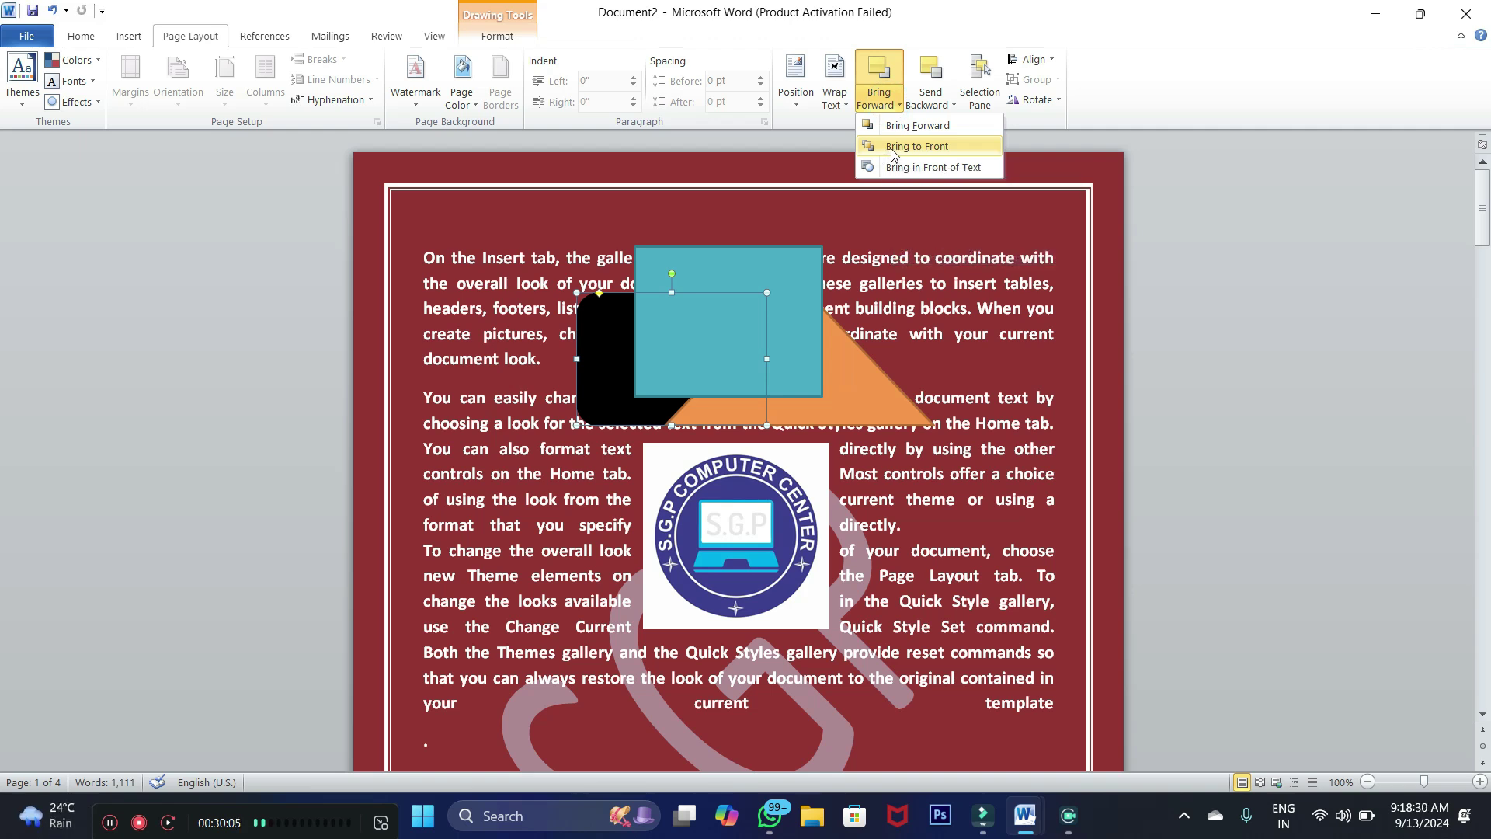
{"action": "left_click", "coordinate": [891, 148]}
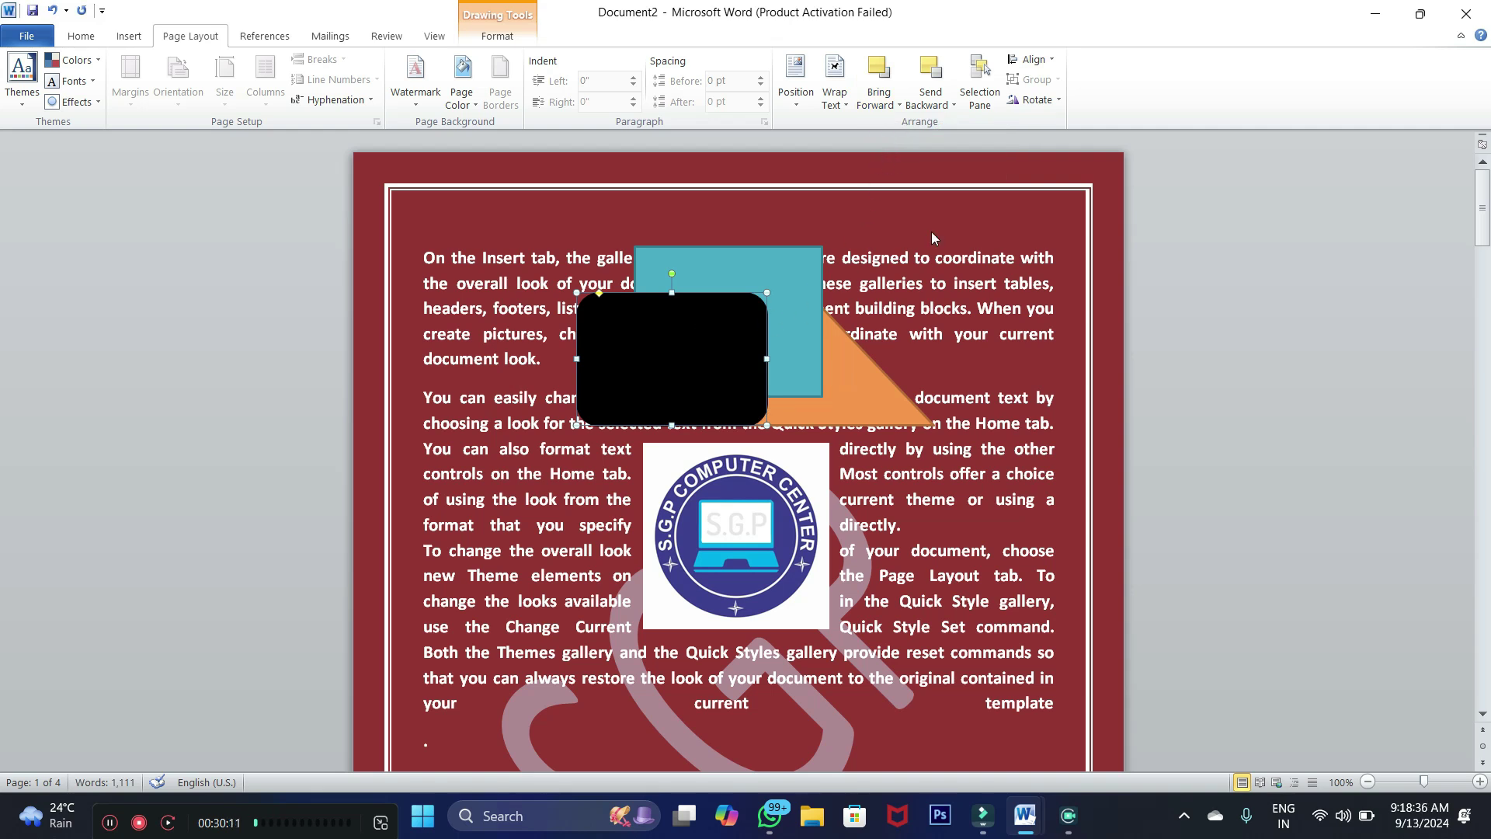
Send the black rounded rectangle backward twice and send the teal rectangle to the back
{"action": "left_click", "coordinate": [954, 104]}
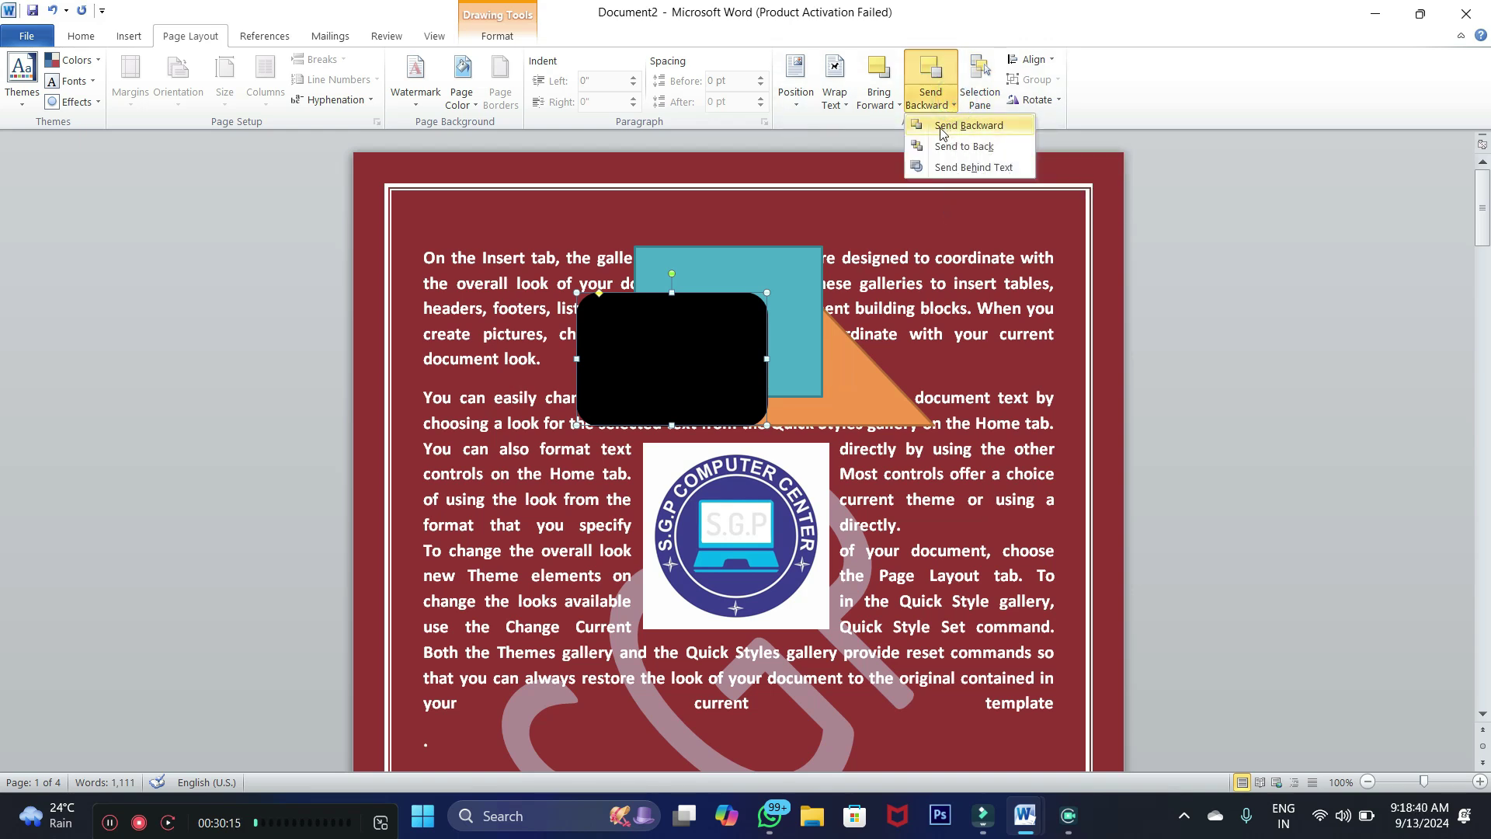
{"action": "left_click", "coordinate": [941, 128]}
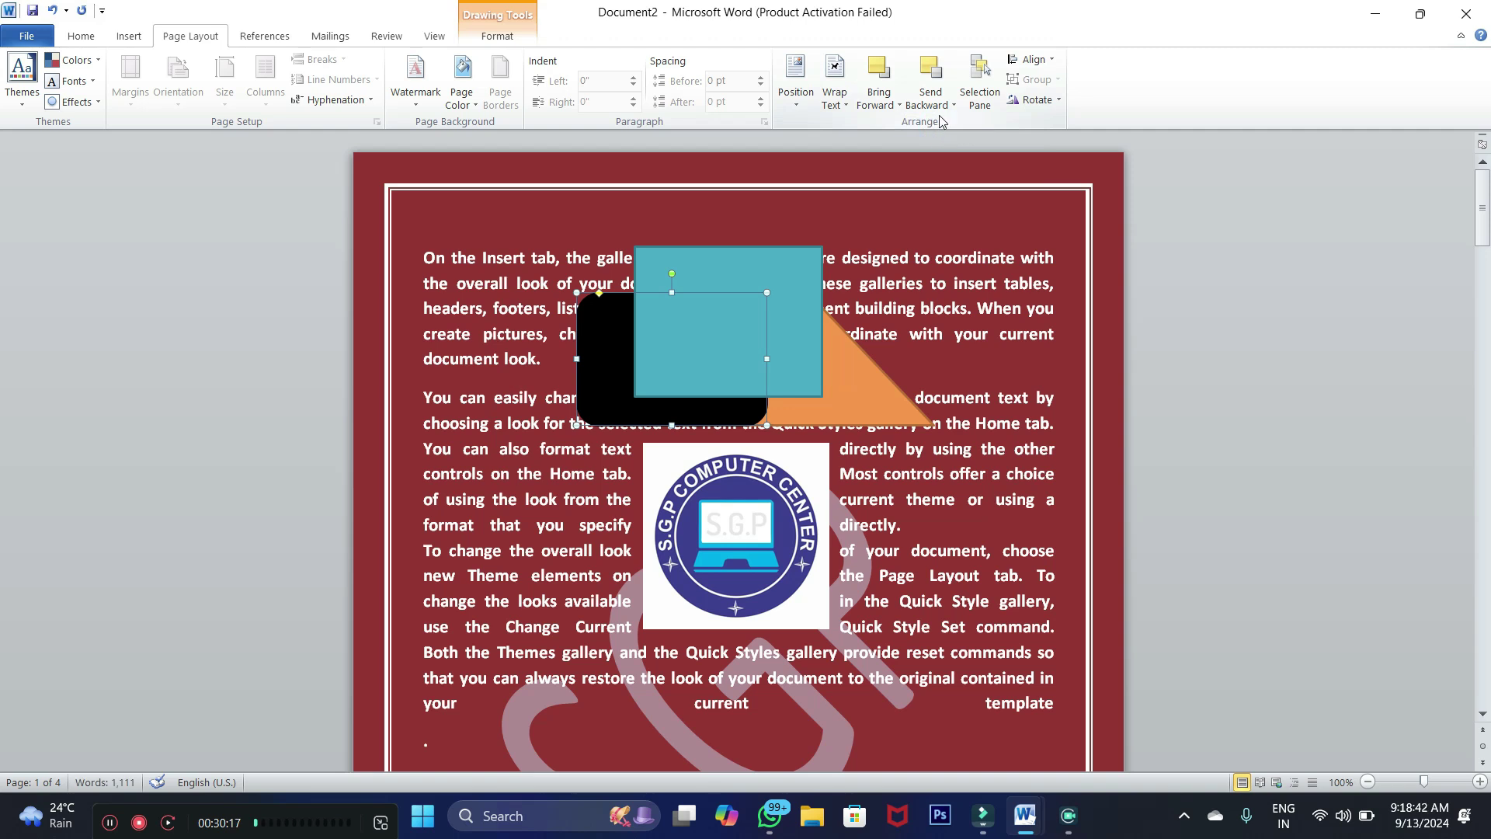
{"action": "left_click", "coordinate": [941, 106]}
{"action": "left_click", "coordinate": [952, 126]}
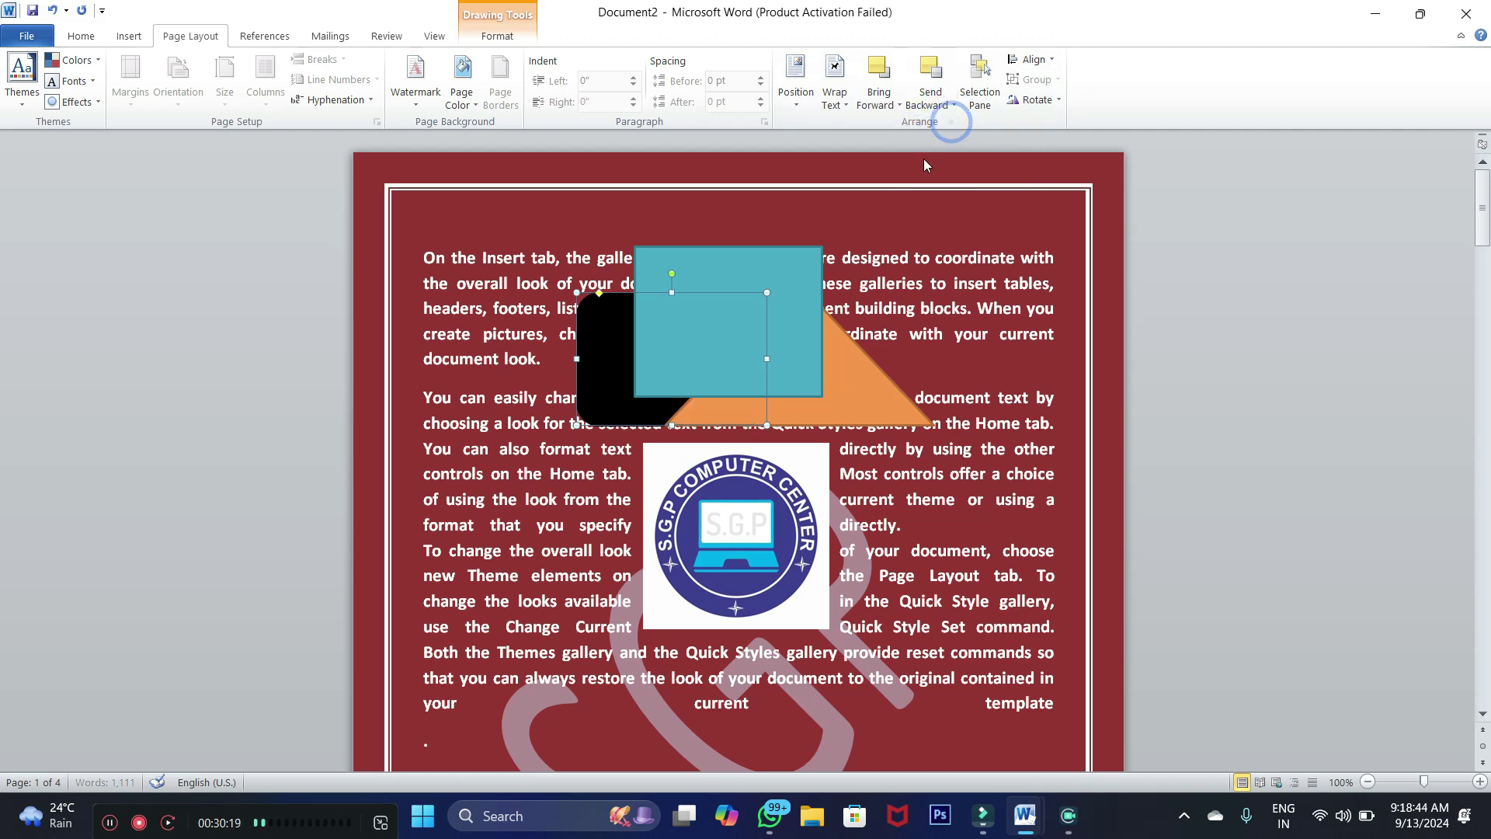
{"action": "left_click", "coordinate": [817, 265]}
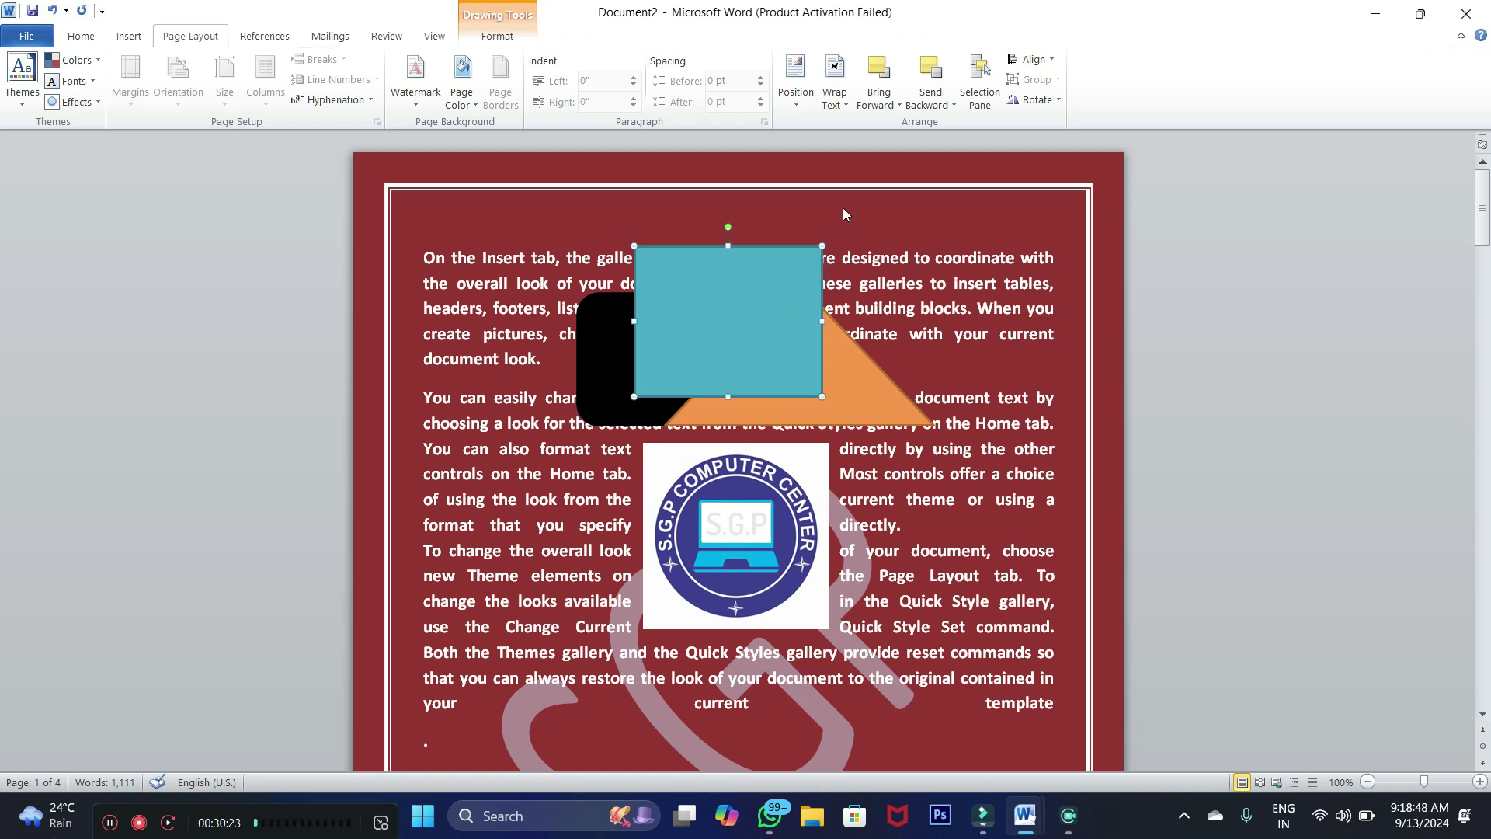
{"action": "left_click", "coordinate": [942, 106]}
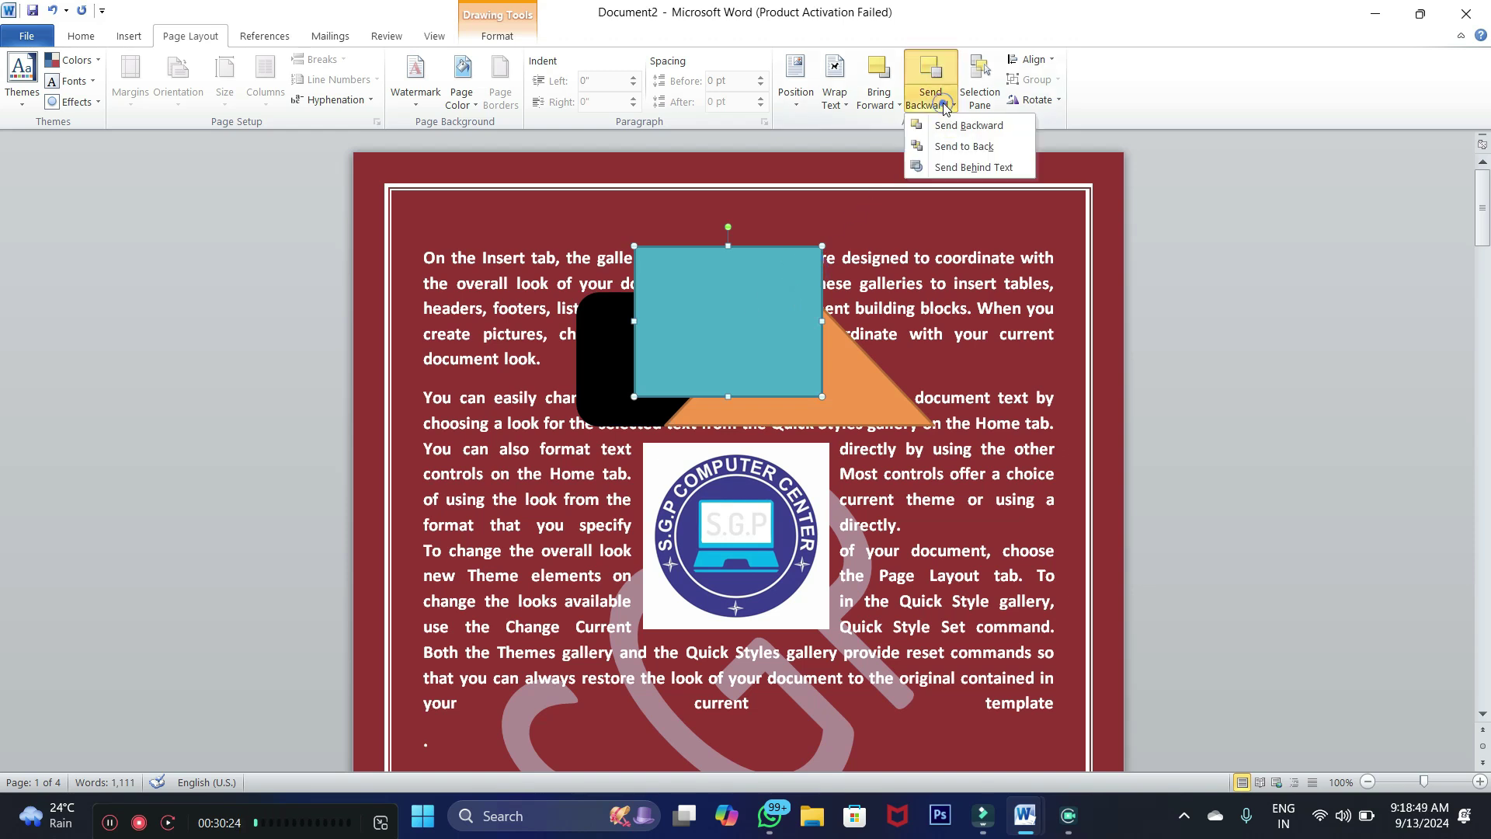
{"action": "left_click", "coordinate": [934, 154]}
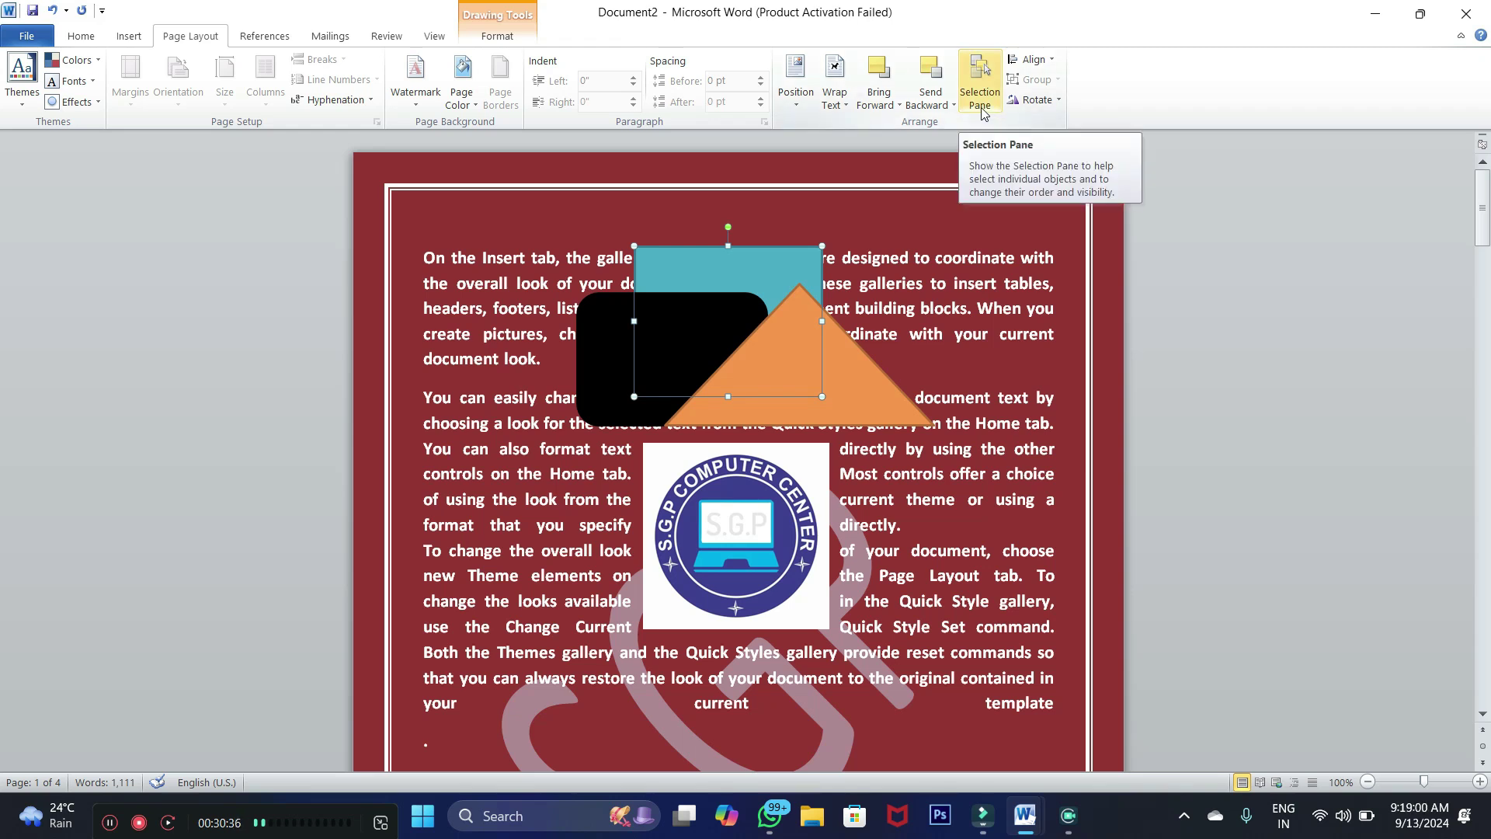
Select the triangle, rounded rectangle and teal rectangle in turn on the page
{"action": "left_click", "coordinate": [602, 350]}
{"action": "left_click", "coordinate": [777, 288]}
{"action": "left_click", "coordinate": [746, 268]}
{"action": "left_click", "coordinate": [613, 342]}
{"action": "left_click", "coordinate": [769, 272]}
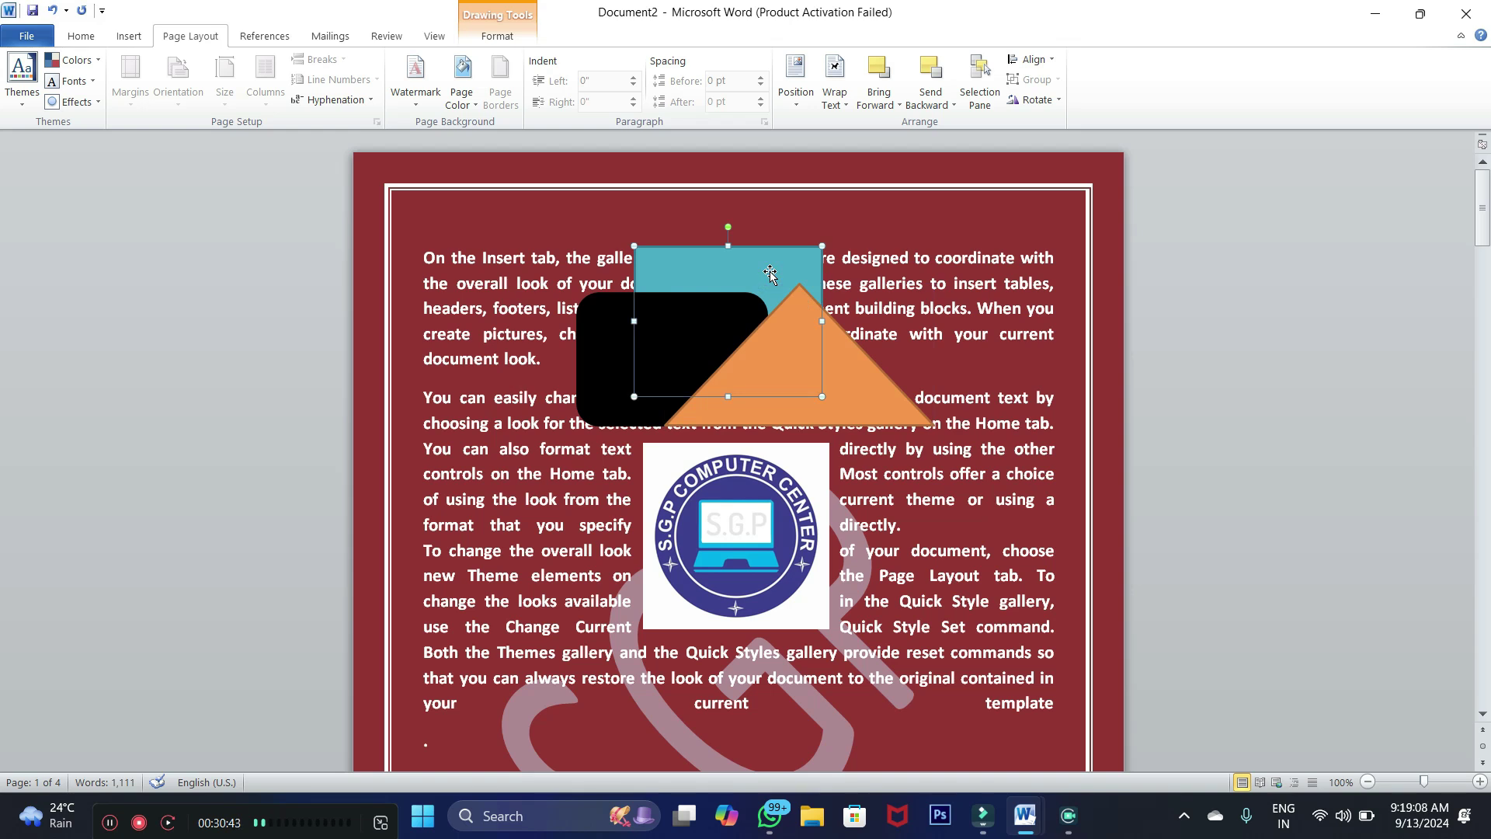
In the Selection Pane, select Picture 1, Rectangle 2, Rounded Rectangle 3 and Isosceles Triangle 4 from the list
{"action": "left_click", "coordinate": [980, 93]}
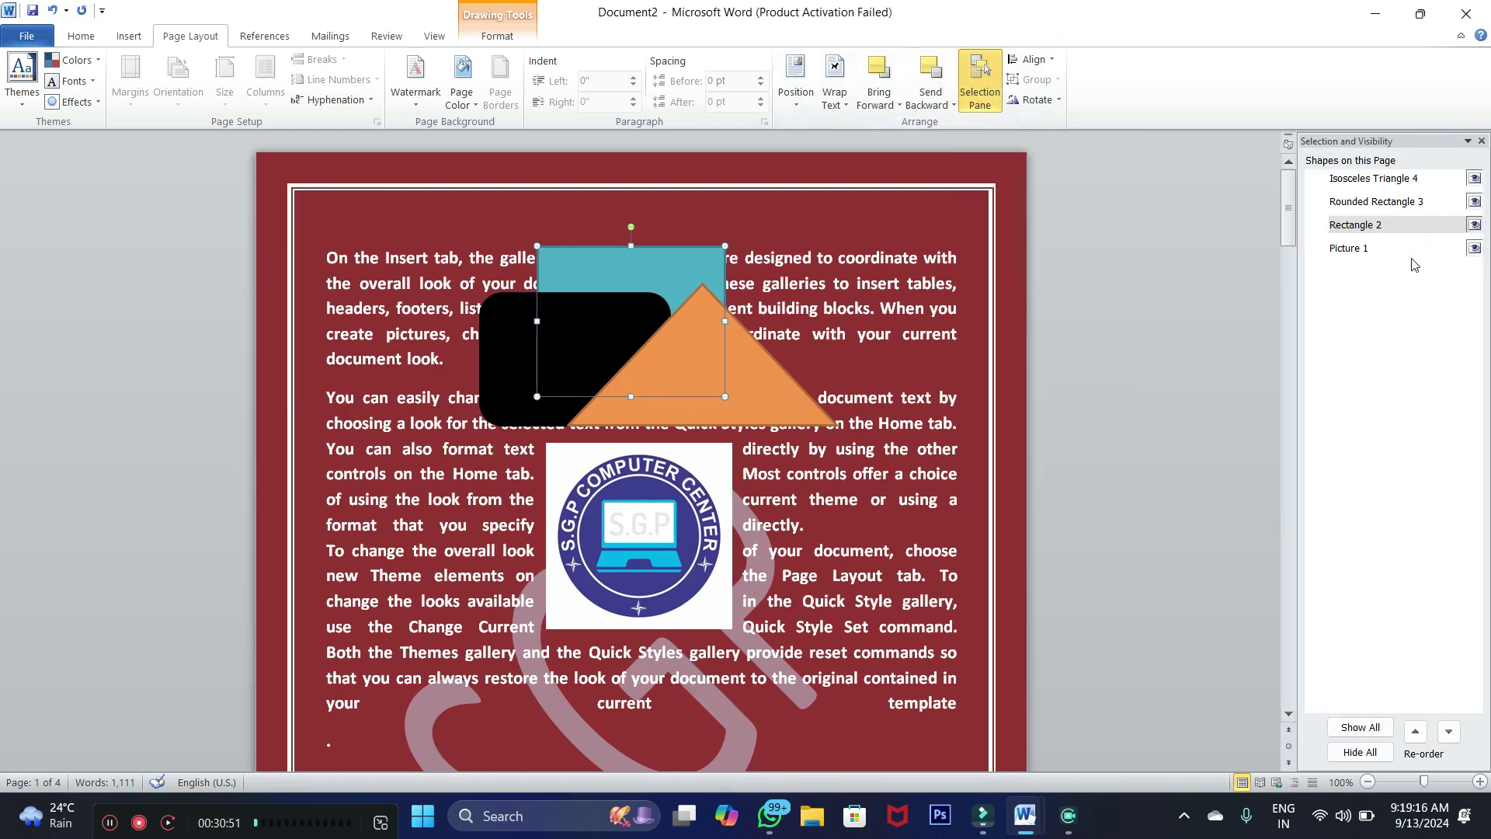
{"action": "left_click", "coordinate": [1361, 248]}
{"action": "left_click", "coordinate": [1361, 226]}
{"action": "left_click", "coordinate": [1360, 203]}
{"action": "left_click", "coordinate": [1361, 184]}
{"action": "left_click", "coordinate": [1359, 205]}
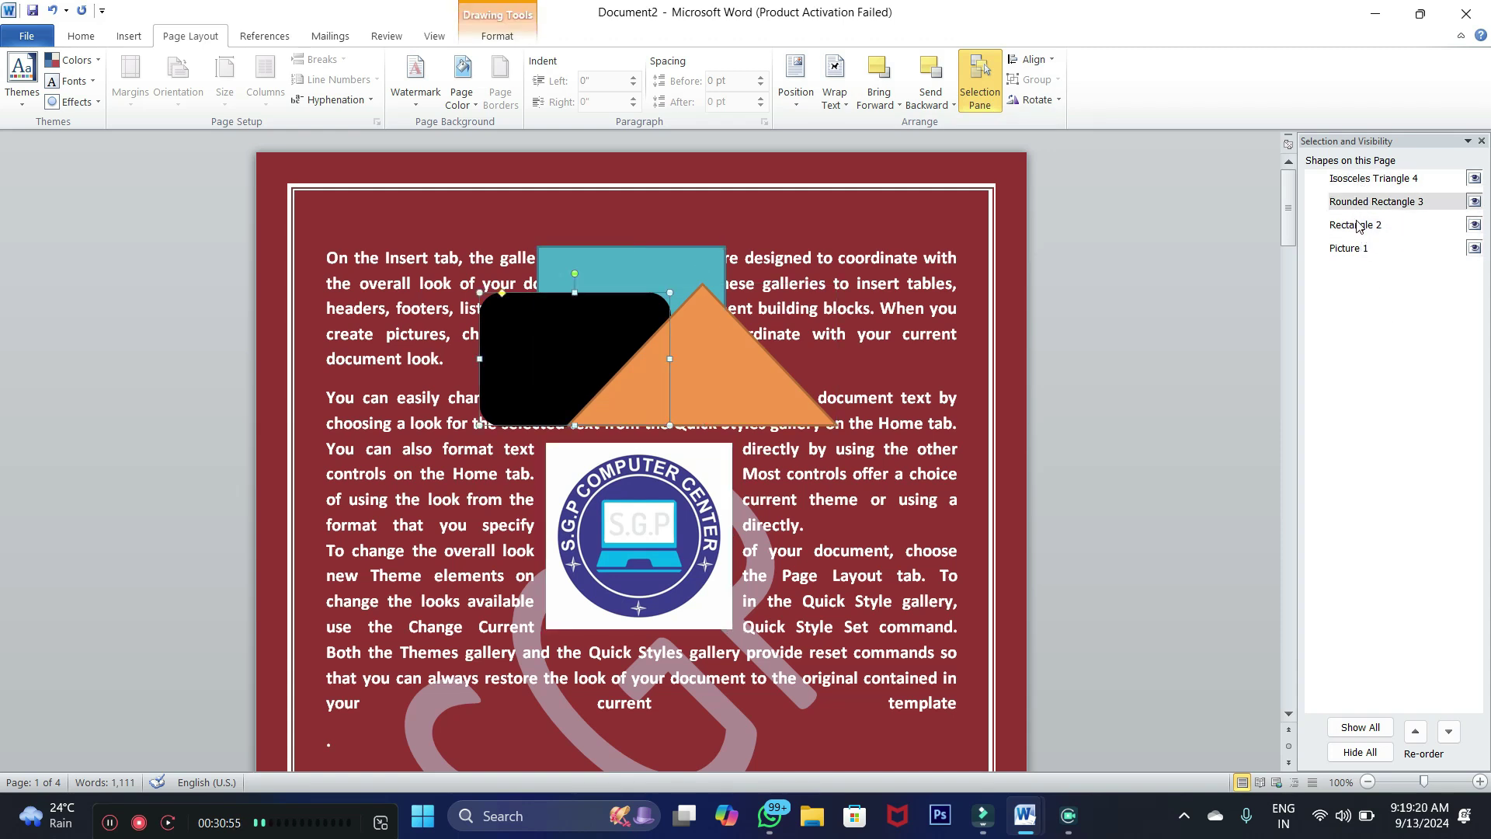
{"action": "left_click", "coordinate": [1357, 225]}
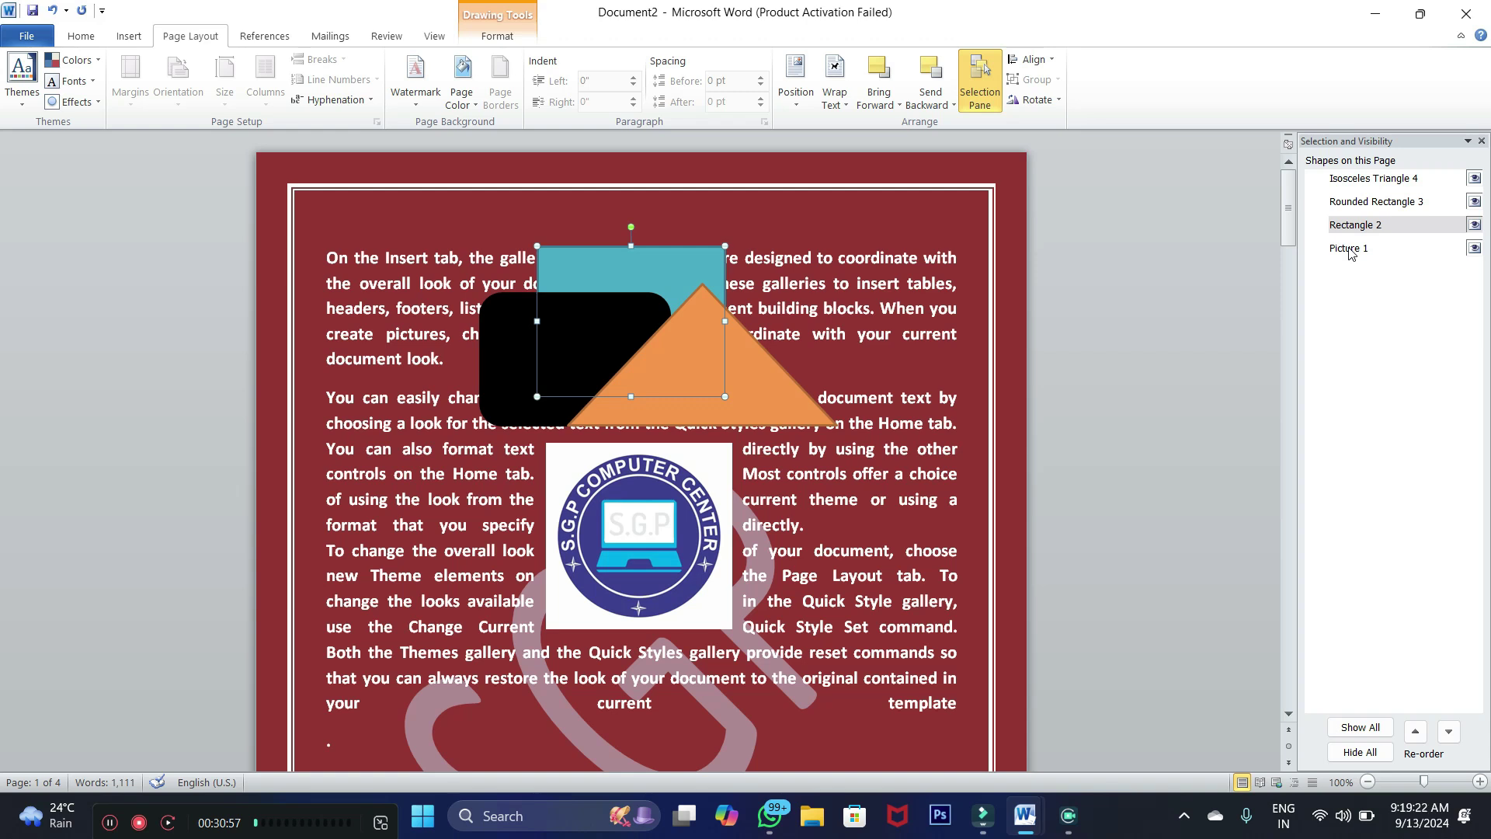
{"action": "left_click", "coordinate": [1351, 250]}
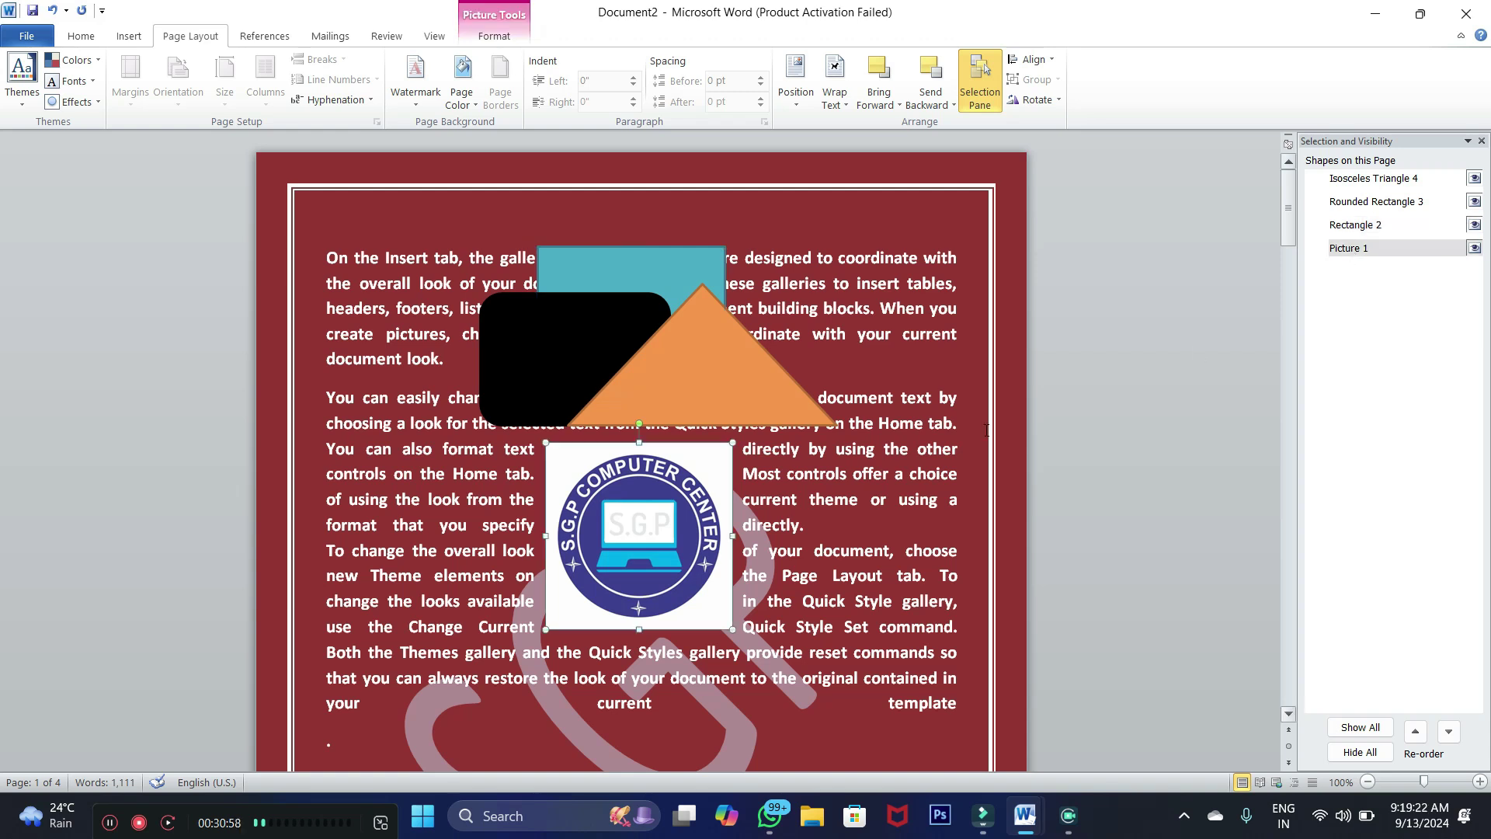
{"action": "left_click", "coordinate": [1346, 226]}
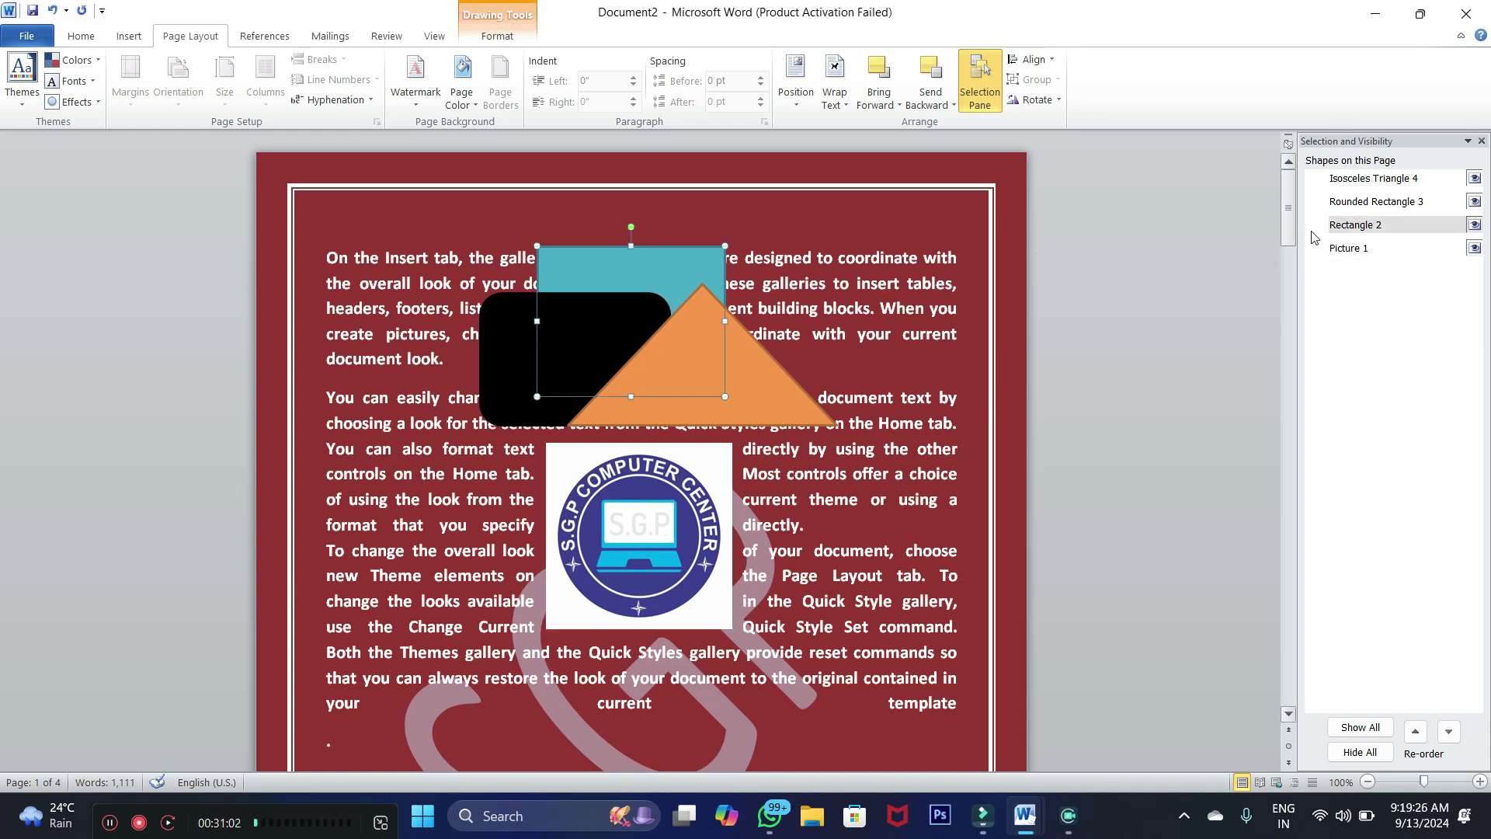
{"action": "left_click", "coordinate": [1343, 204]}
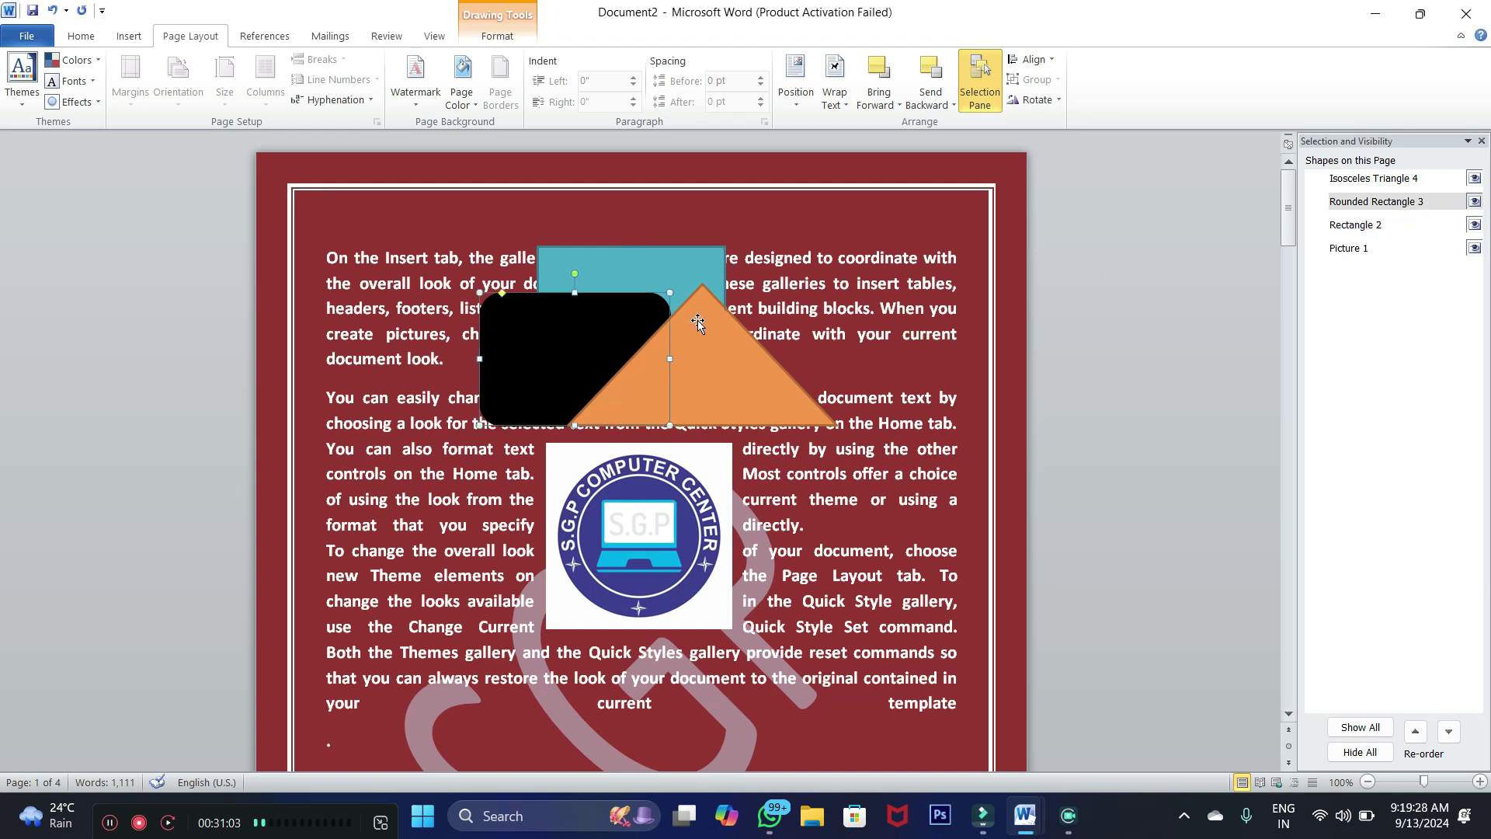
{"action": "left_click", "coordinate": [1361, 184]}
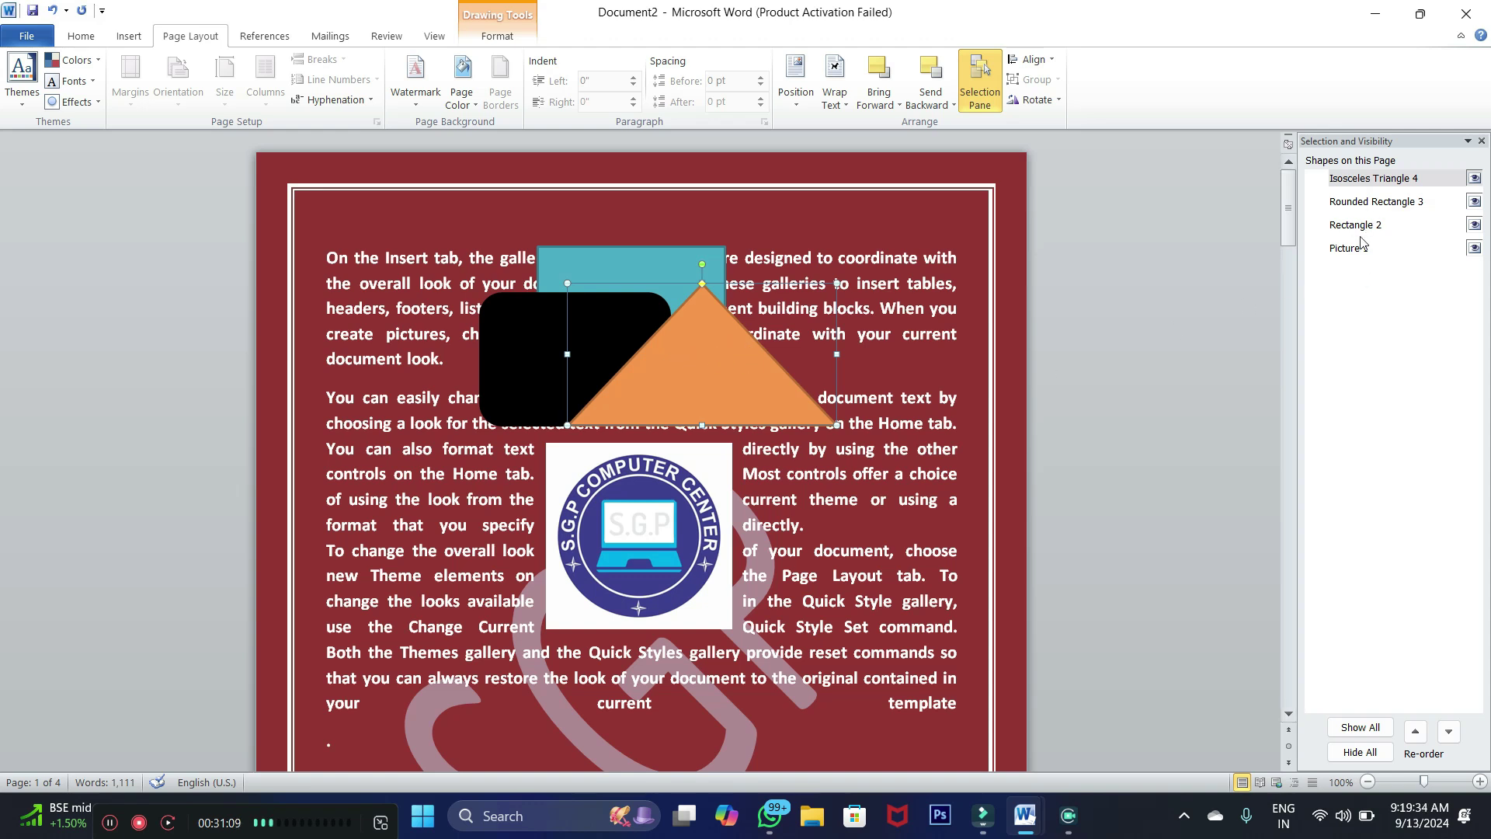
Hide and re-show Isosceles Triangle 4 and Picture 1, leaving every shape visible
{"action": "left_click", "coordinate": [1474, 179]}
{"action": "left_click", "coordinate": [1474, 178]}
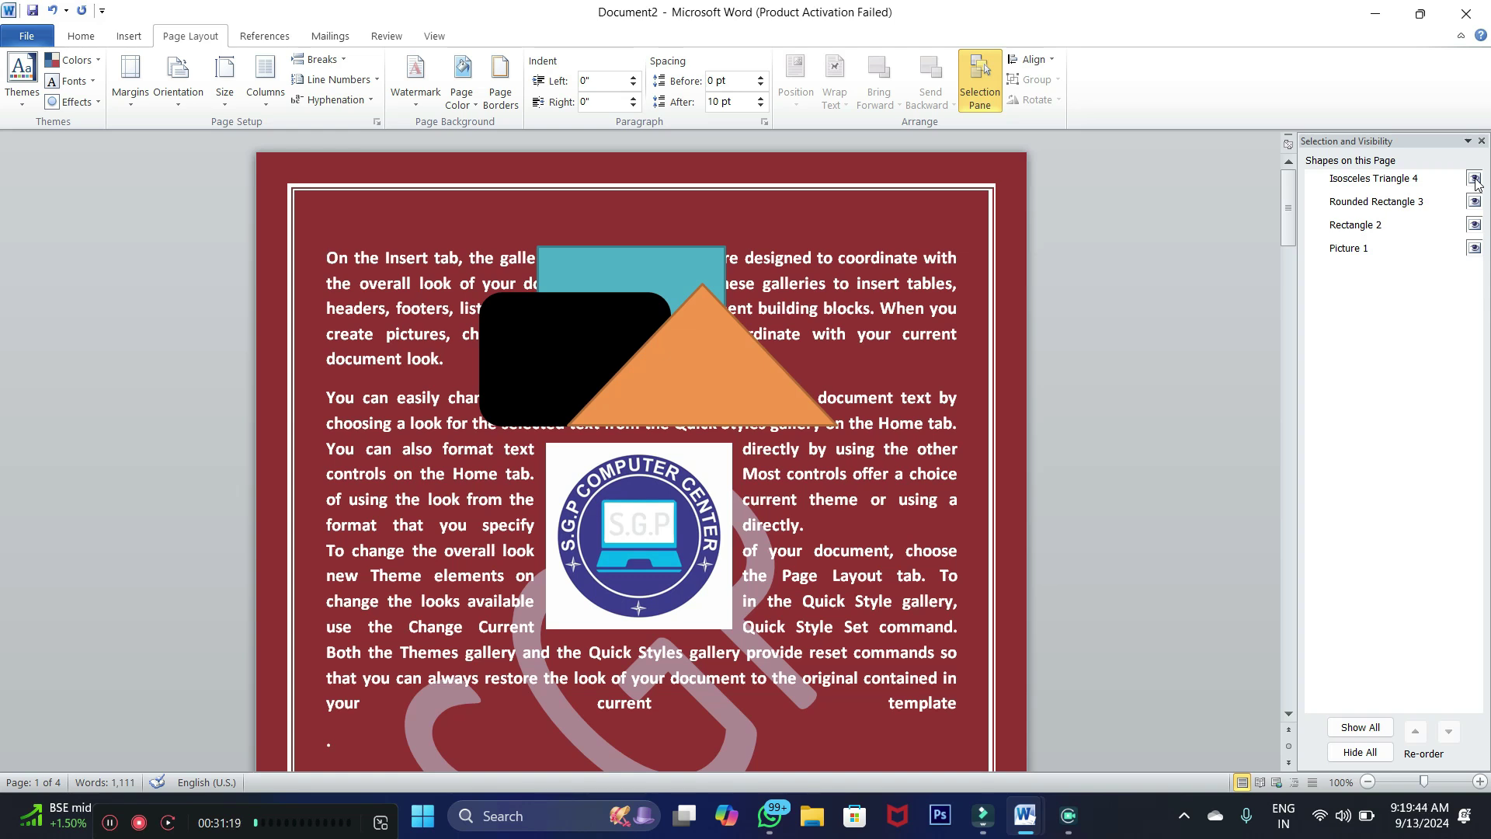
{"action": "left_click", "coordinate": [1474, 179]}
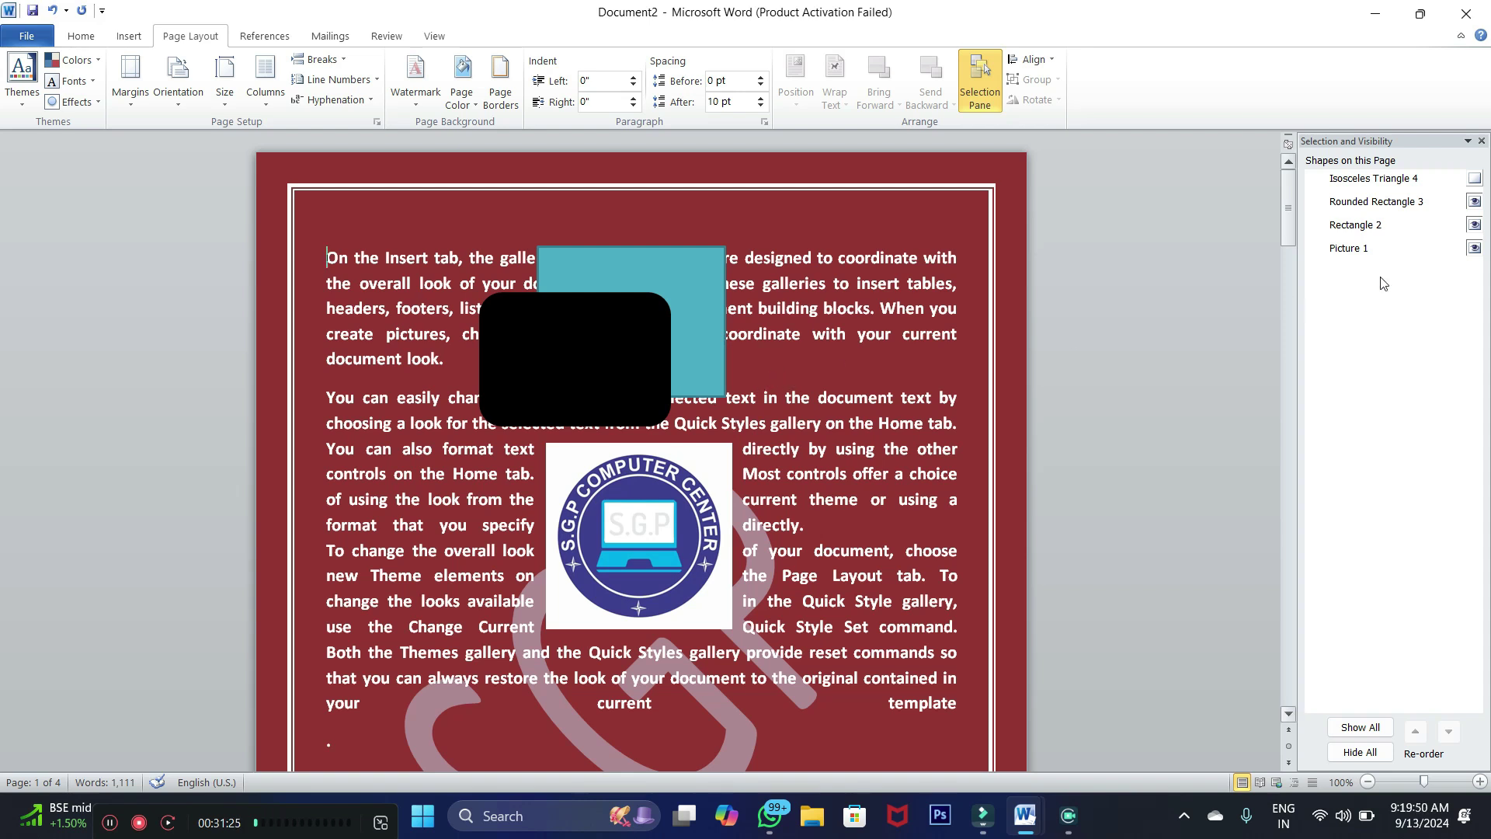
{"action": "left_click", "coordinate": [1474, 179]}
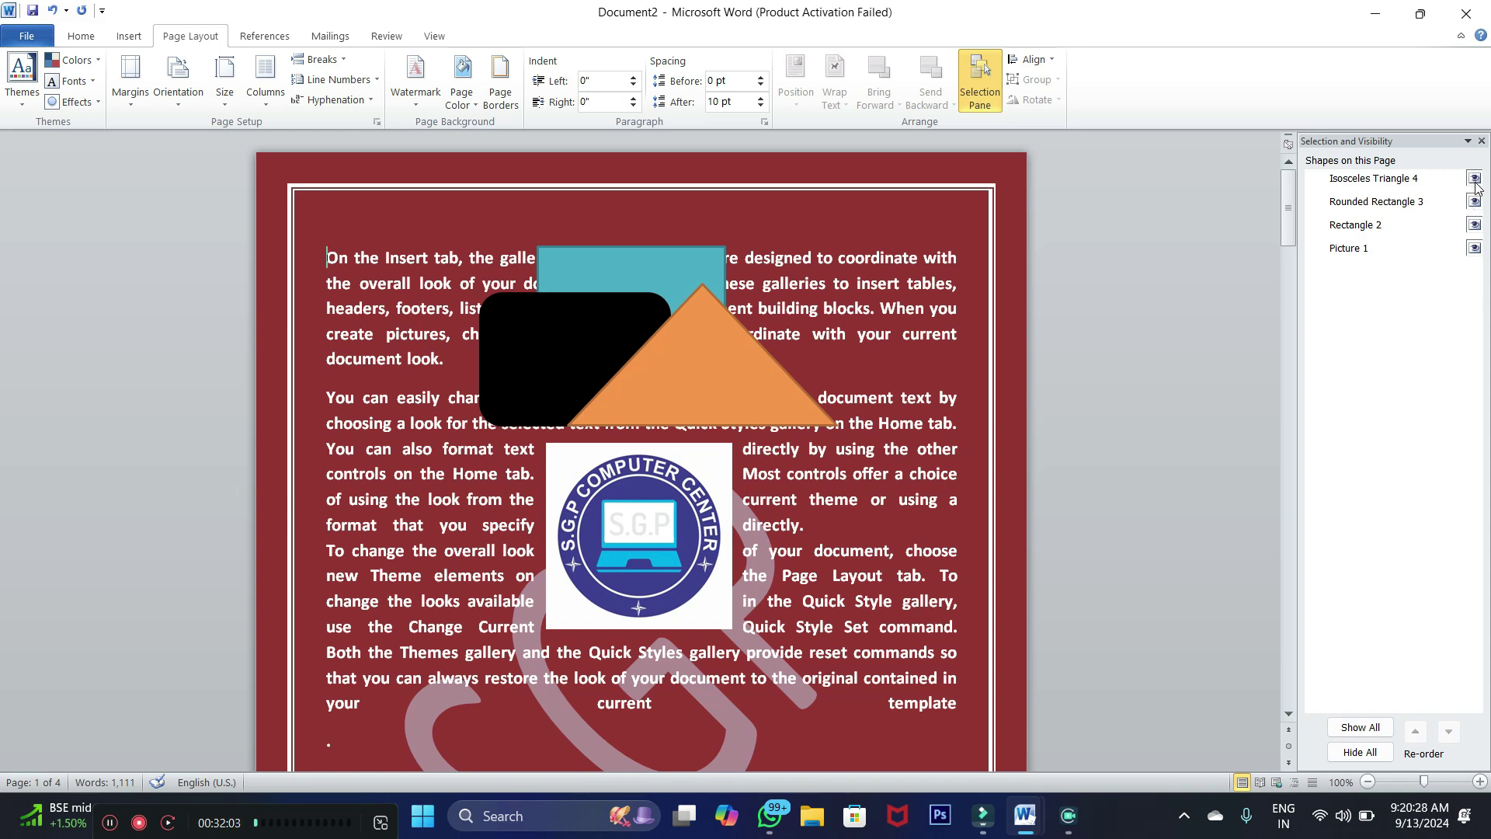
{"action": "left_click", "coordinate": [1474, 179]}
{"action": "left_click", "coordinate": [1474, 180]}
{"action": "left_click", "coordinate": [658, 508]}
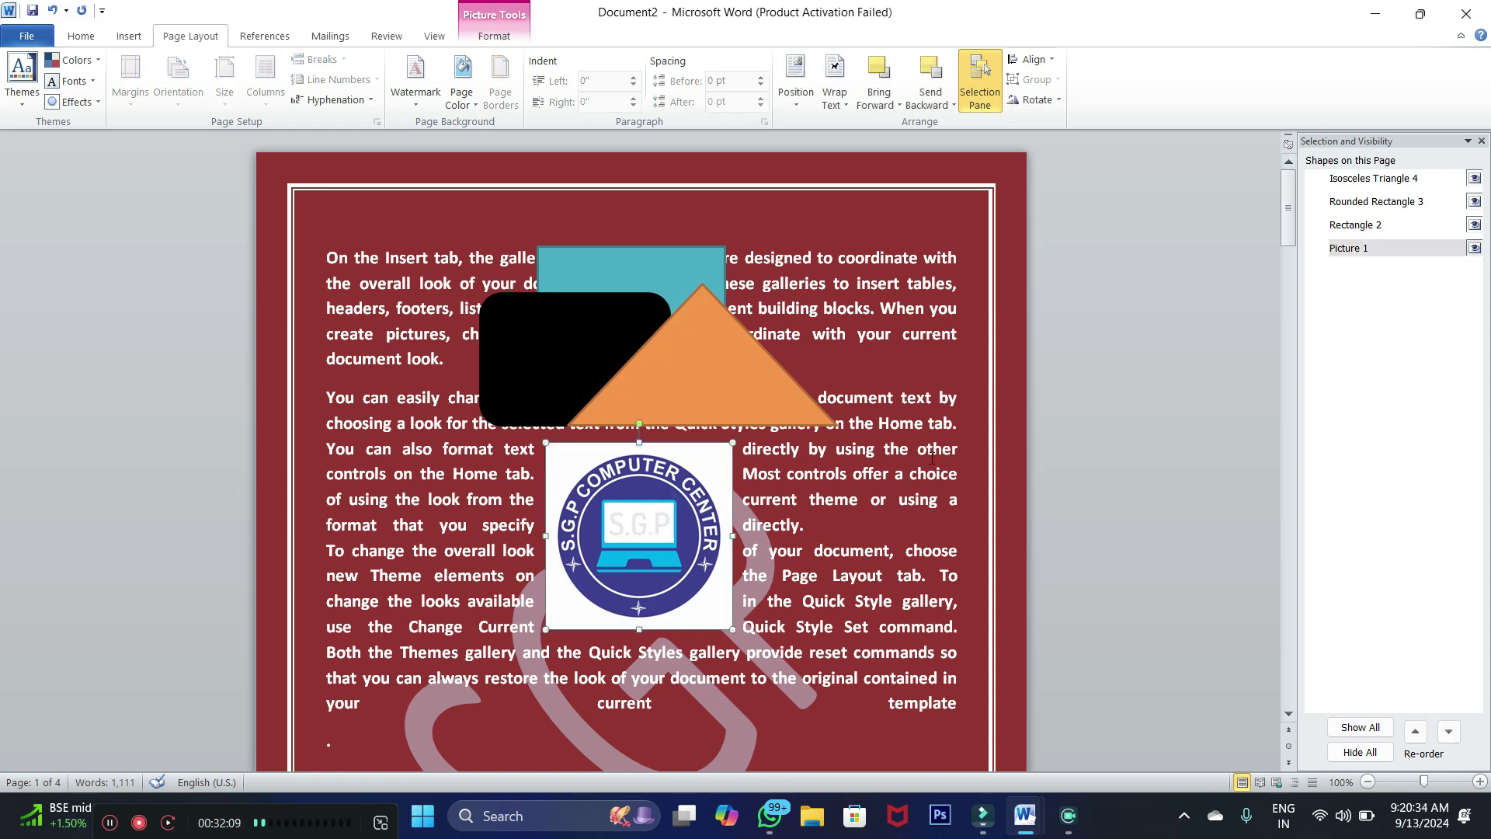
{"action": "left_click", "coordinate": [1474, 248]}
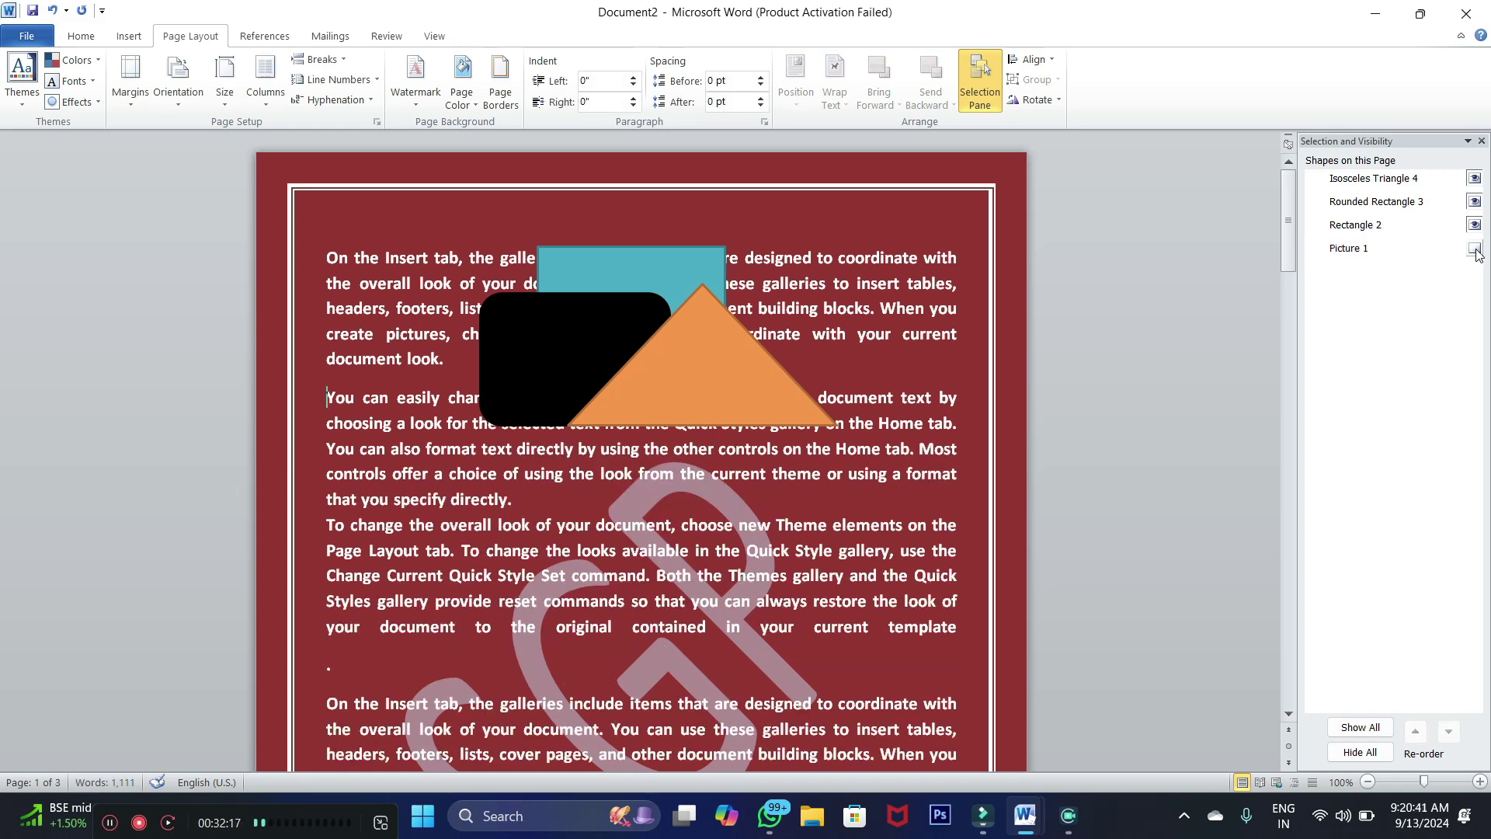
{"action": "left_click", "coordinate": [1474, 249]}
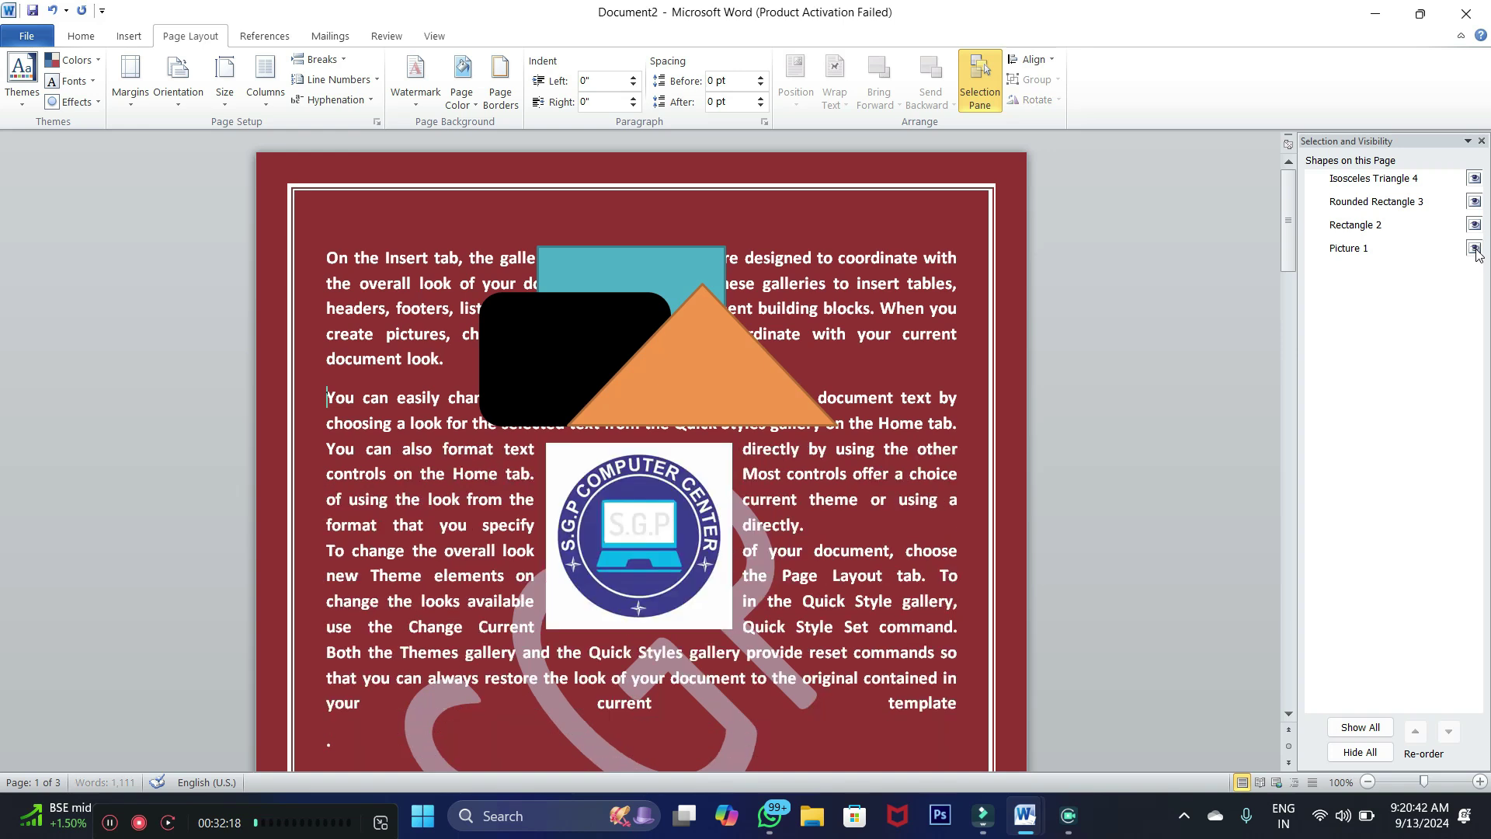
Move the orange triangle to the page's left margin
{"action": "left_click", "coordinate": [1050, 60]}
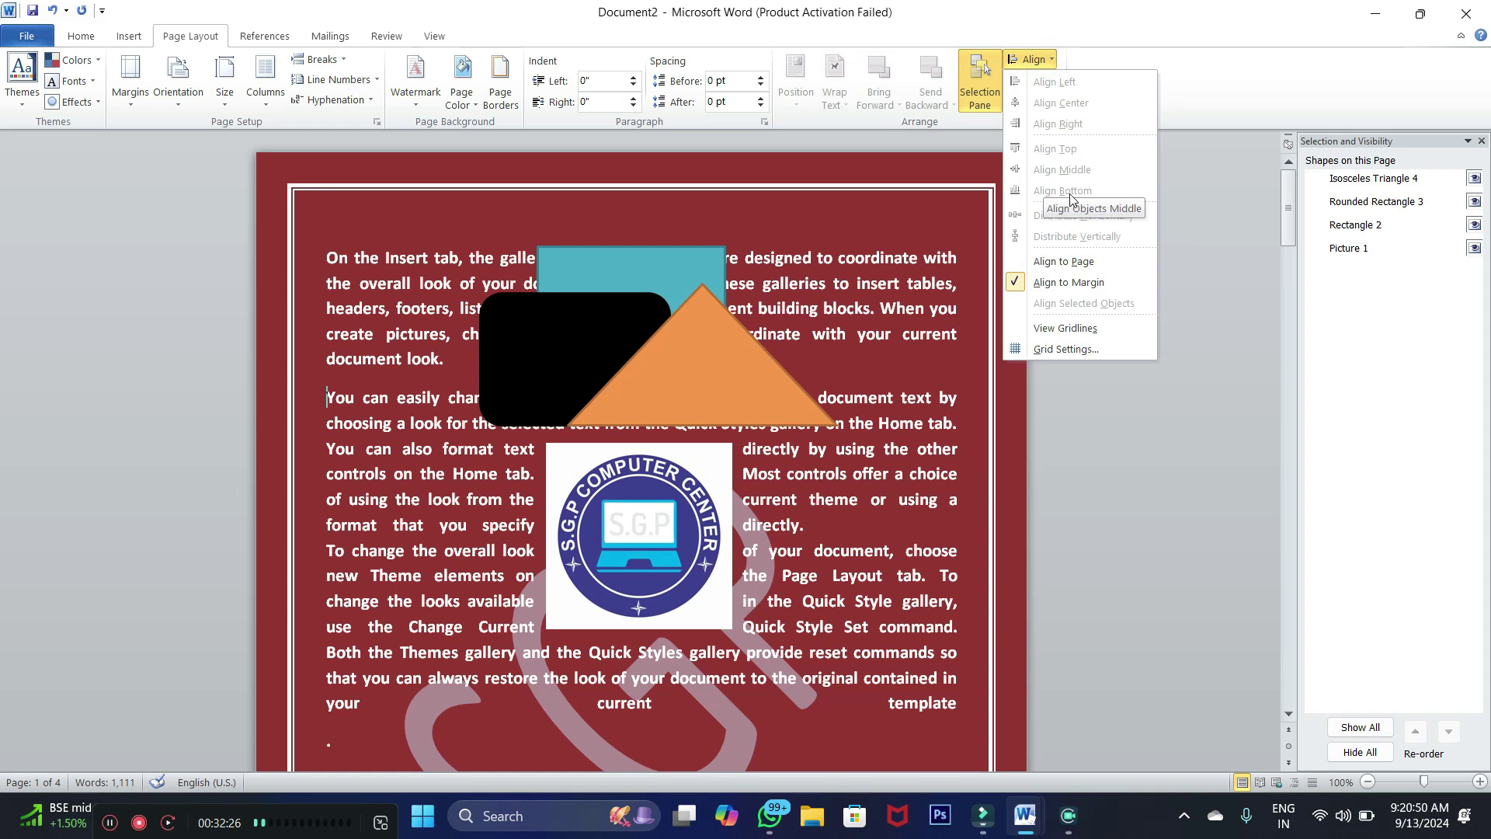
{"action": "left_click", "coordinate": [688, 380]}
{"action": "left_click_drag", "start_coordinate": [688, 380], "coordinate": [422, 414]}
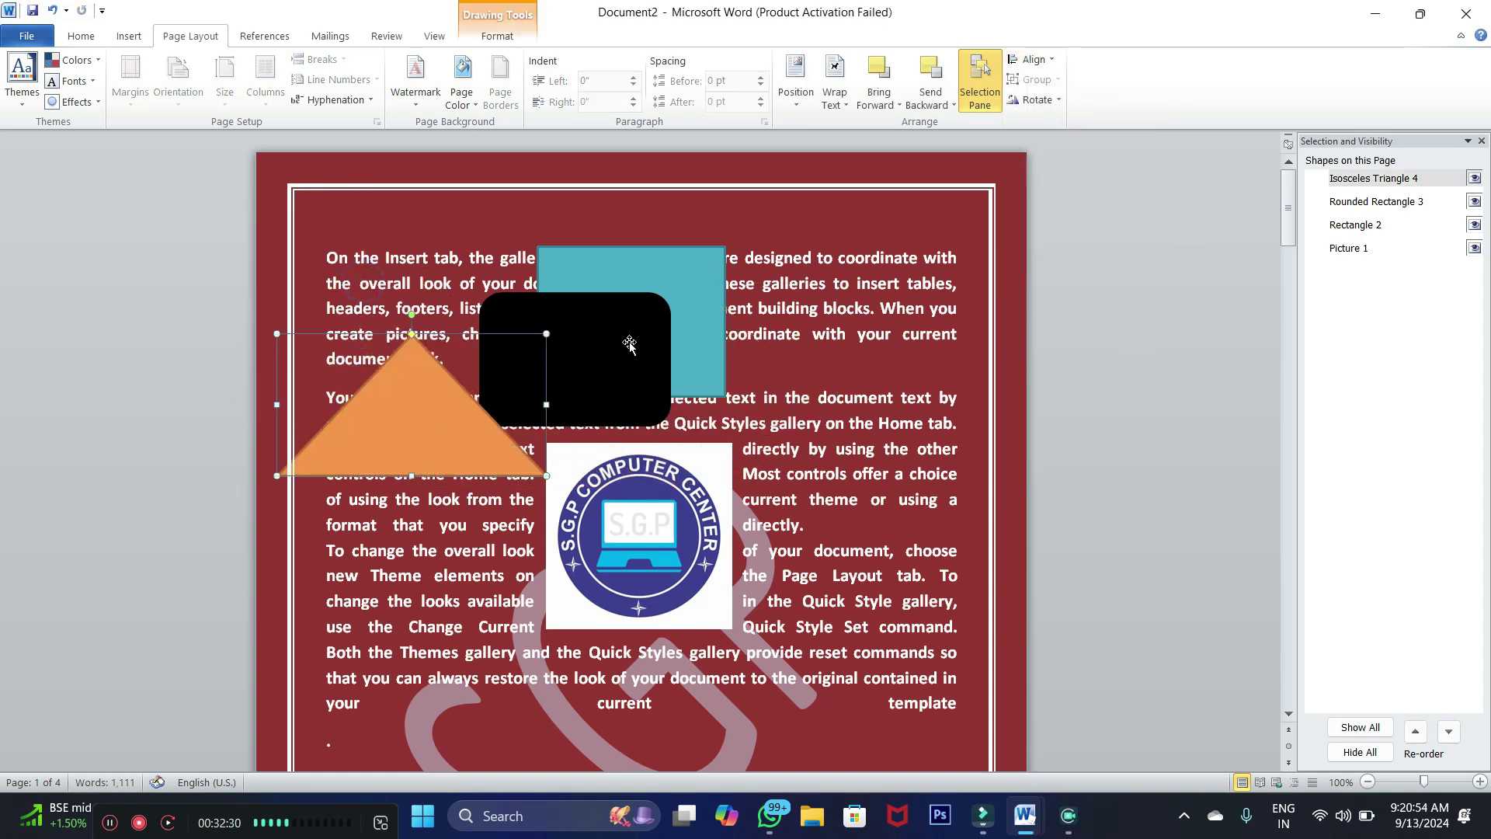
Align the teal rectangle left, then centre, then right within the margins
{"action": "left_click", "coordinate": [690, 290]}
{"action": "left_click", "coordinate": [1033, 60]}
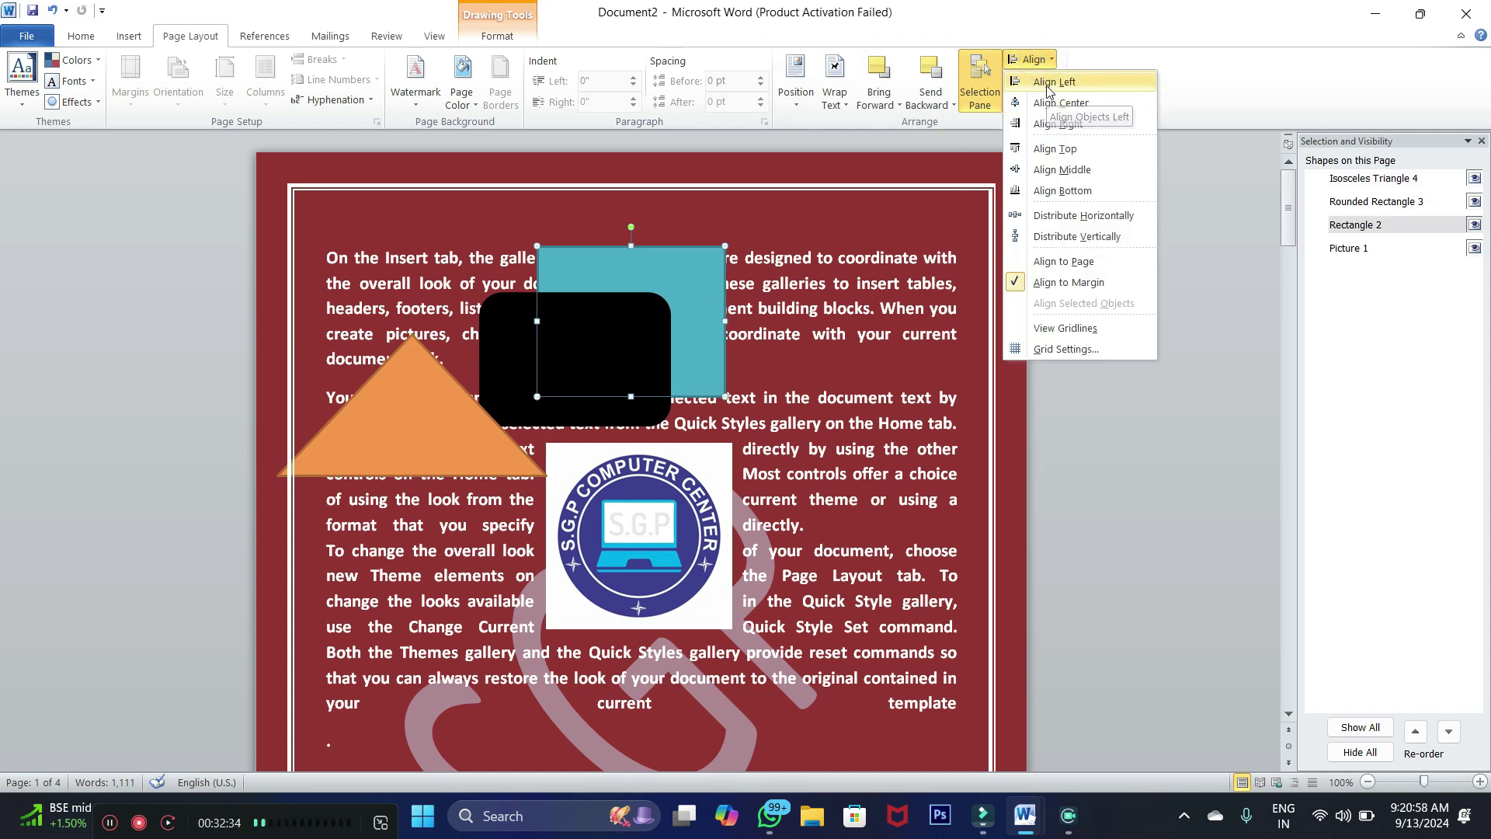
{"action": "left_click", "coordinate": [1049, 85]}
{"action": "left_click", "coordinate": [1037, 58]}
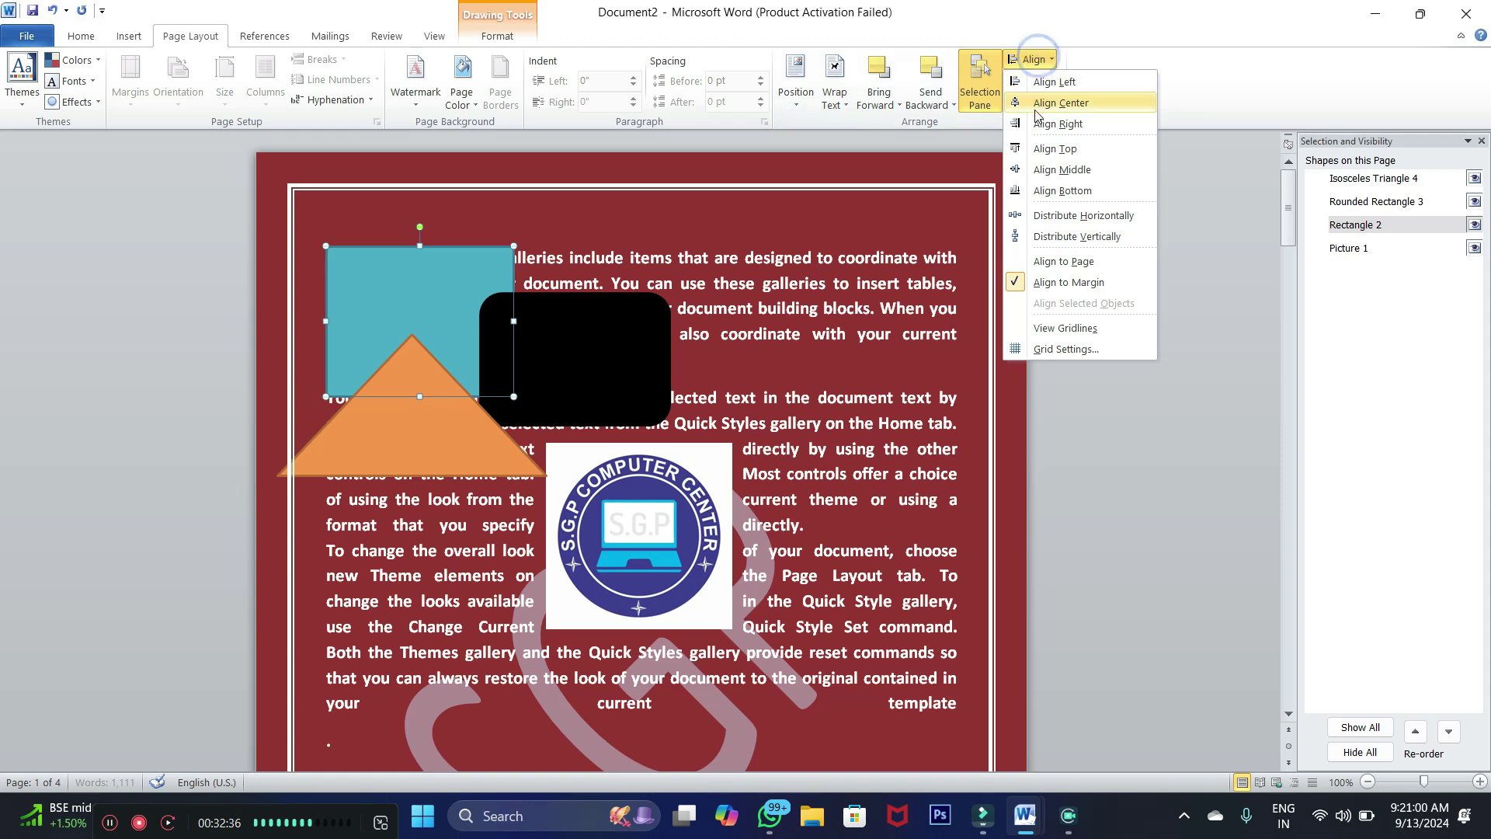
{"action": "left_click", "coordinate": [1057, 102]}
{"action": "left_click", "coordinate": [1033, 59]}
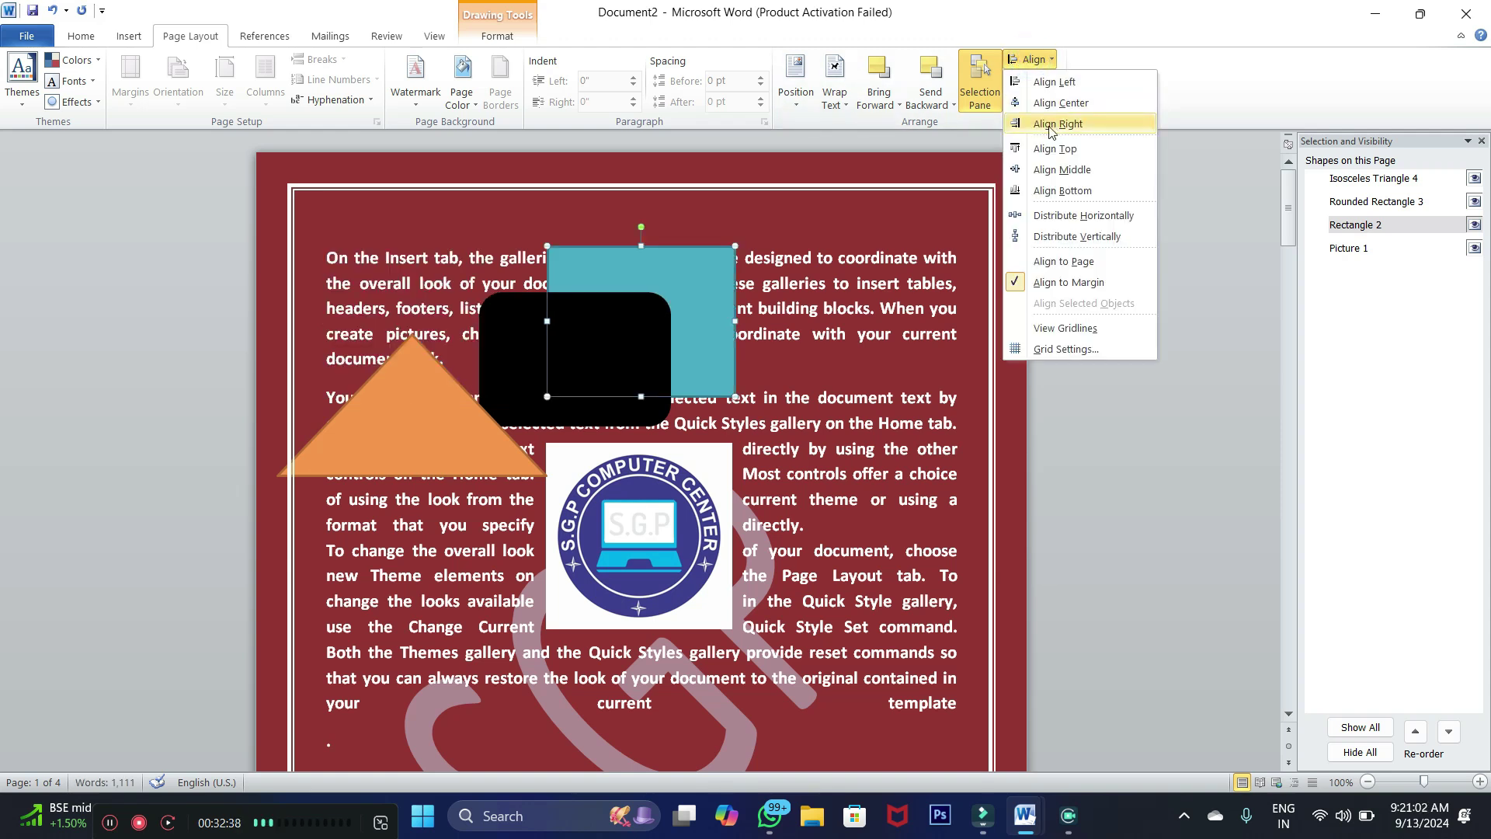
{"action": "left_click", "coordinate": [1055, 124]}
Align the teal rectangle top, middle, then bottom, then dismiss the alignment menu
{"action": "left_click", "coordinate": [1027, 60]}
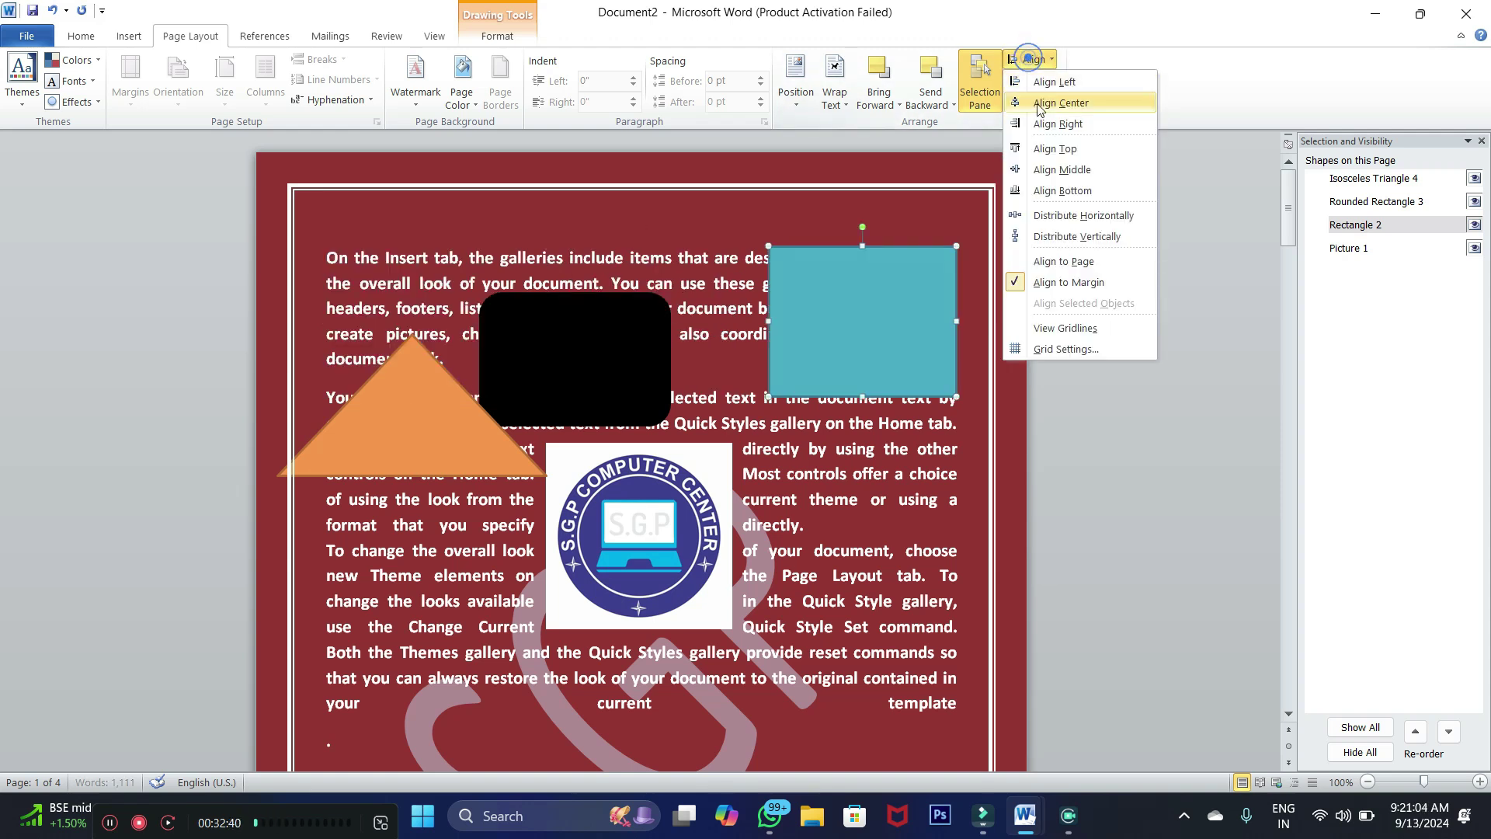
{"action": "left_click", "coordinate": [1040, 148]}
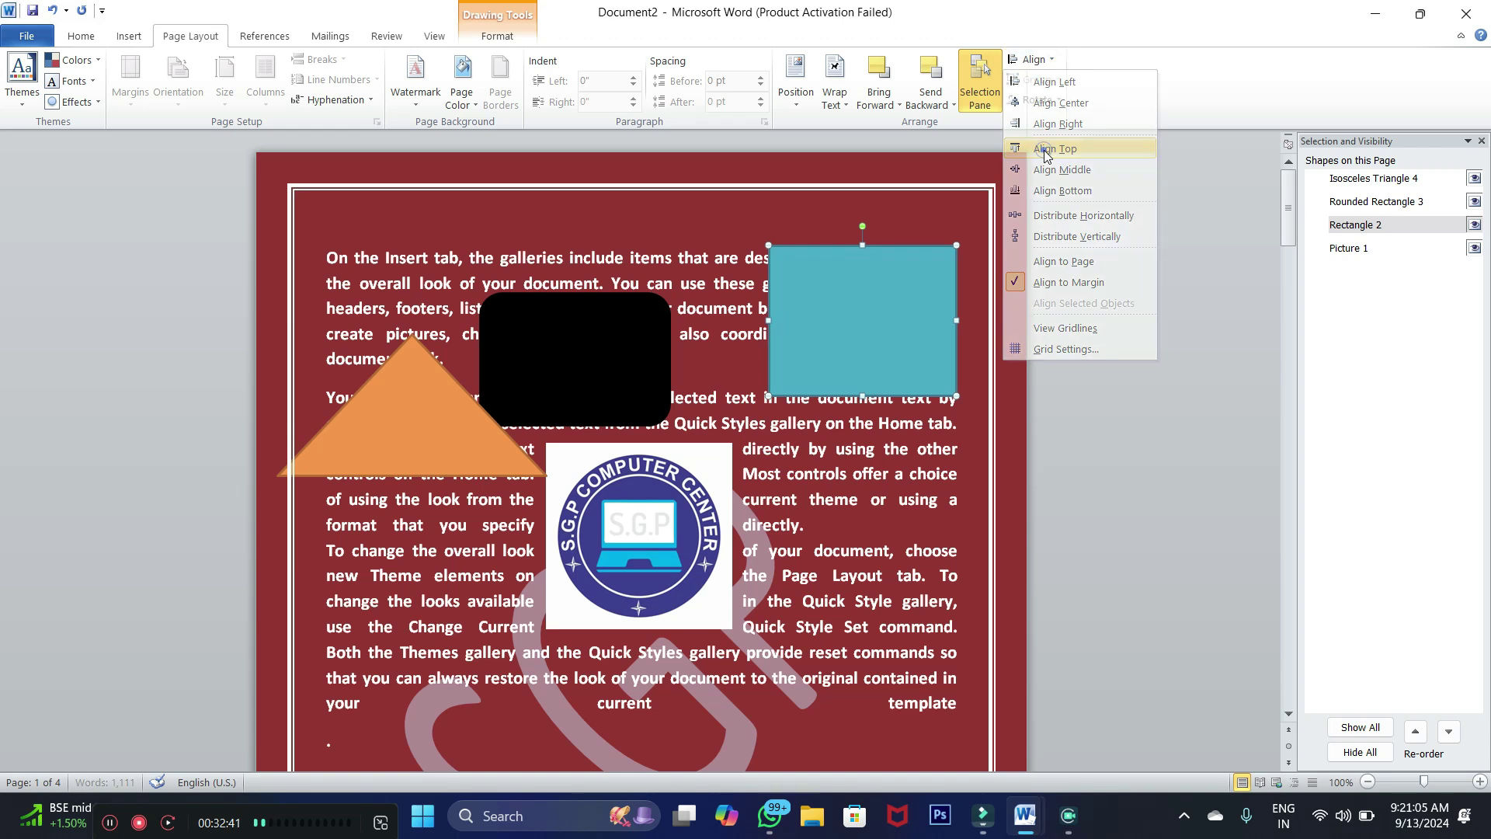
{"action": "left_click", "coordinate": [1033, 60]}
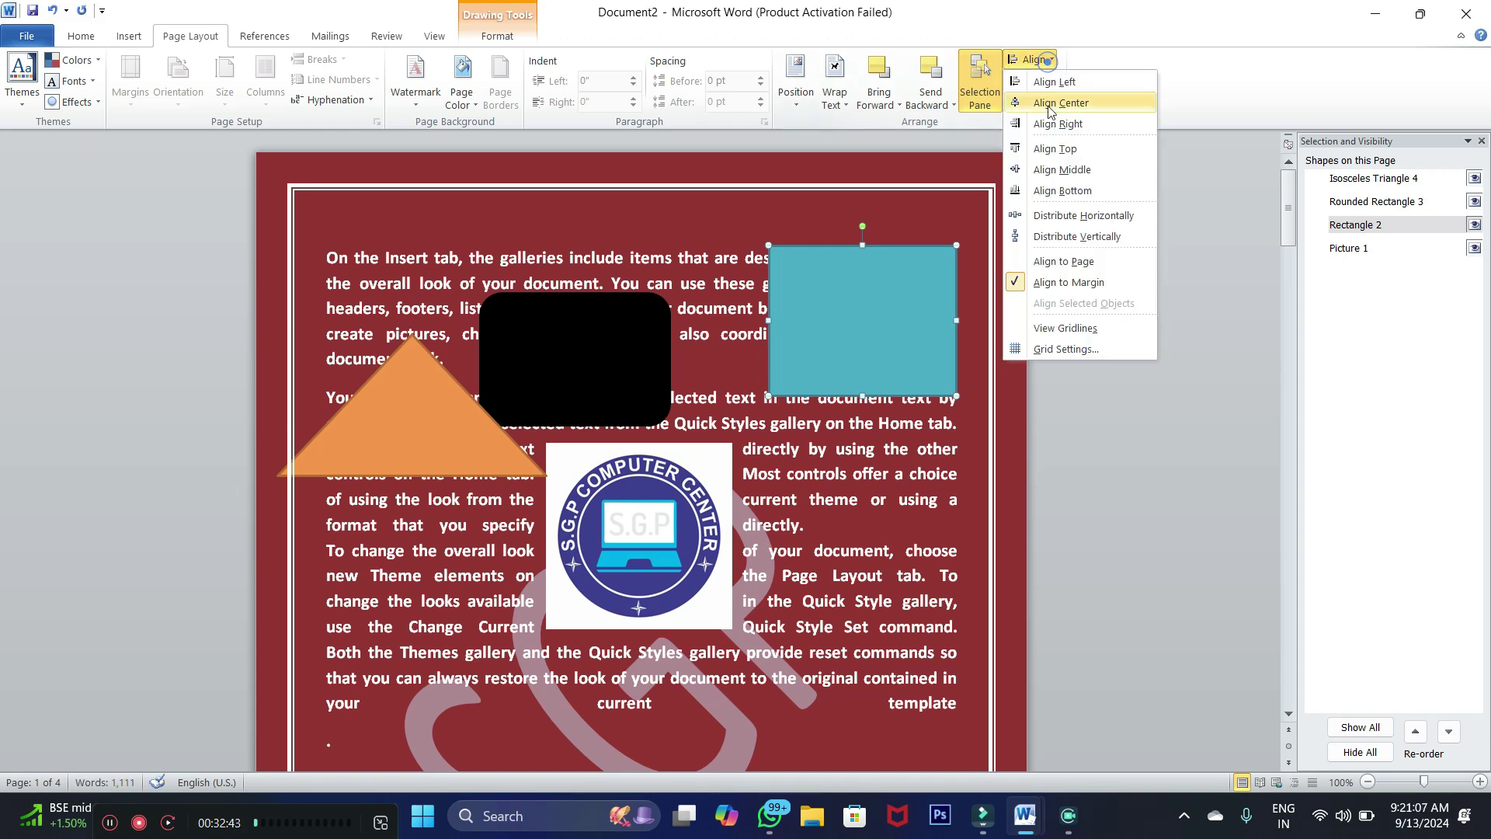
{"action": "left_click", "coordinate": [1045, 171]}
{"action": "left_click", "coordinate": [1044, 62]}
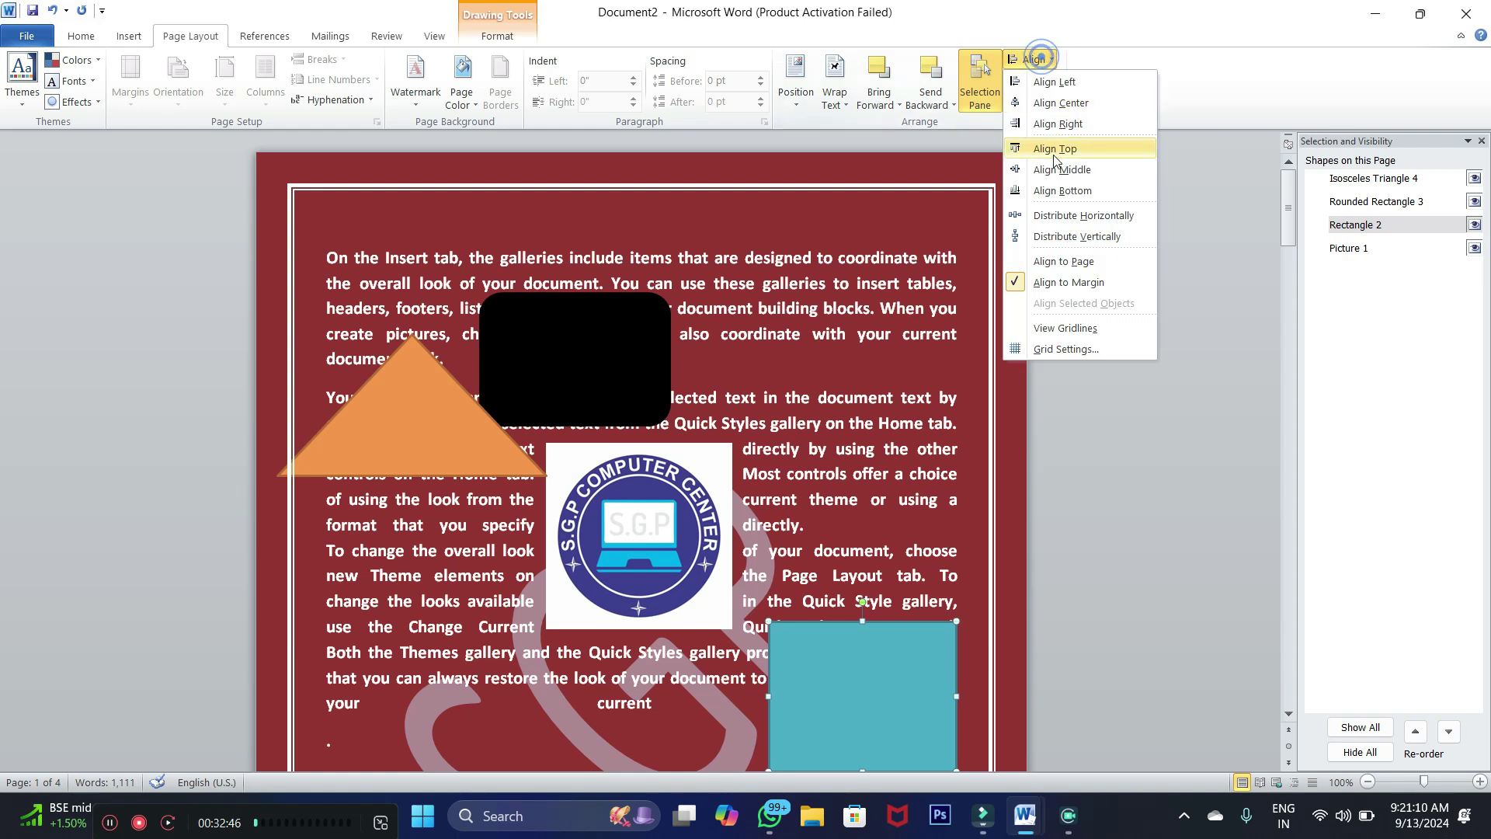
{"action": "left_click", "coordinate": [1048, 192]}
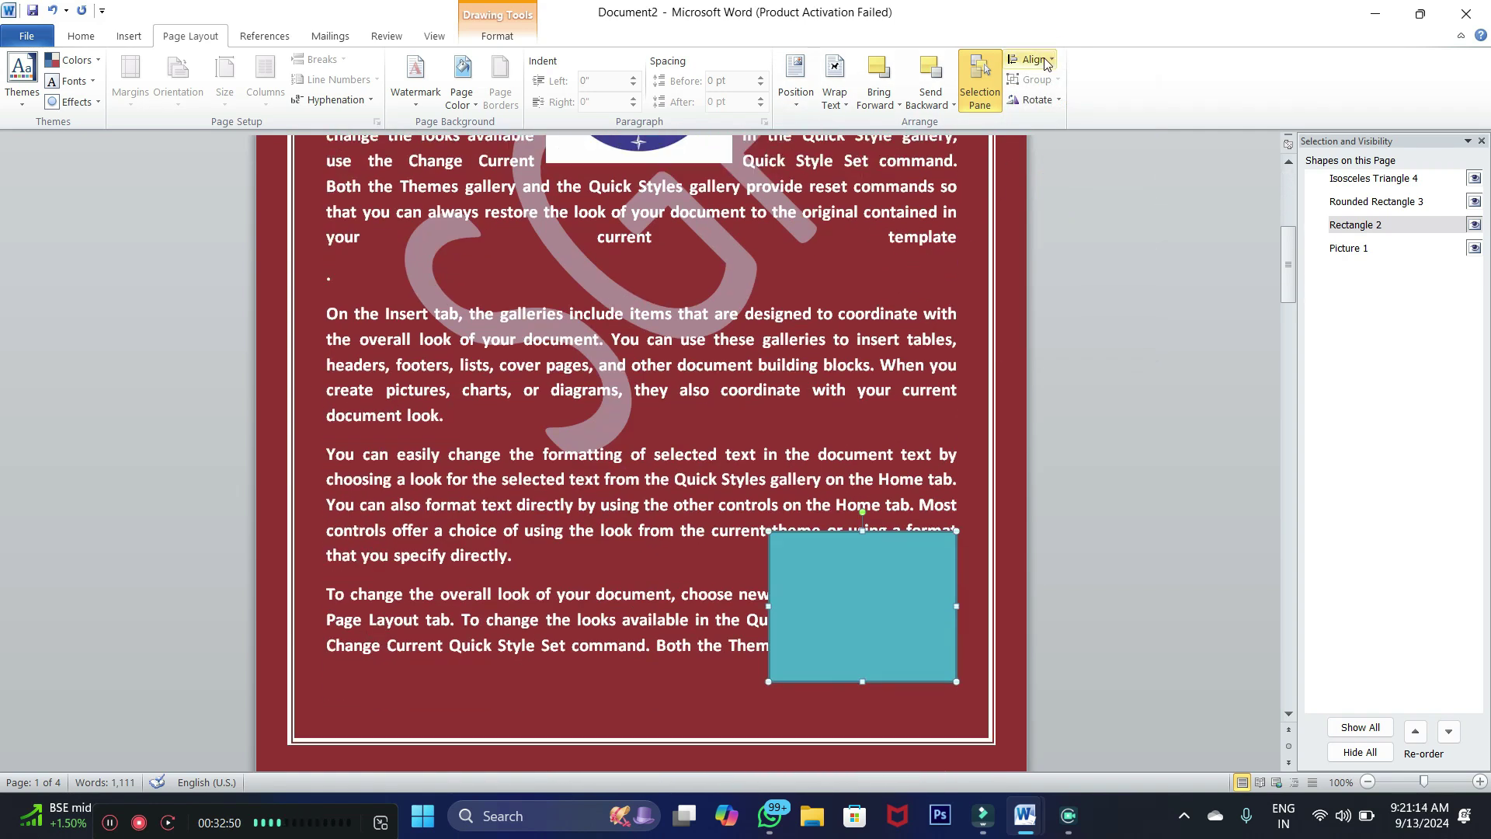
{"action": "left_click", "coordinate": [1033, 60]}
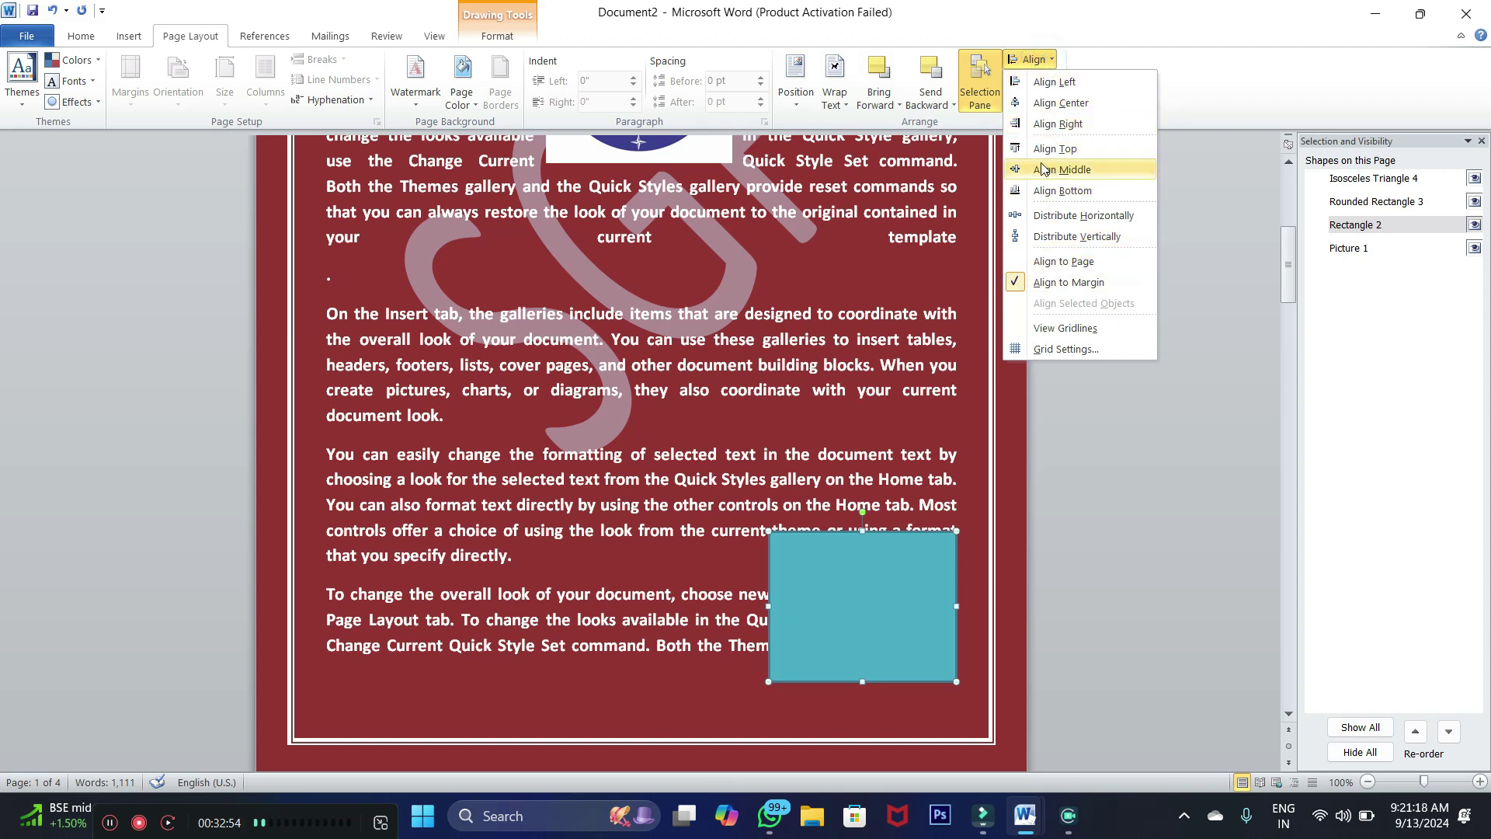
{"action": "left_click", "coordinate": [1172, 177]}
Drag the teal rectangle back to the top, shift the black rectangle right, and move the triangle over them
{"action": "scroll", "coordinate": [1098, 139], "scroll_direction": "up", "scroll_amount": 1}
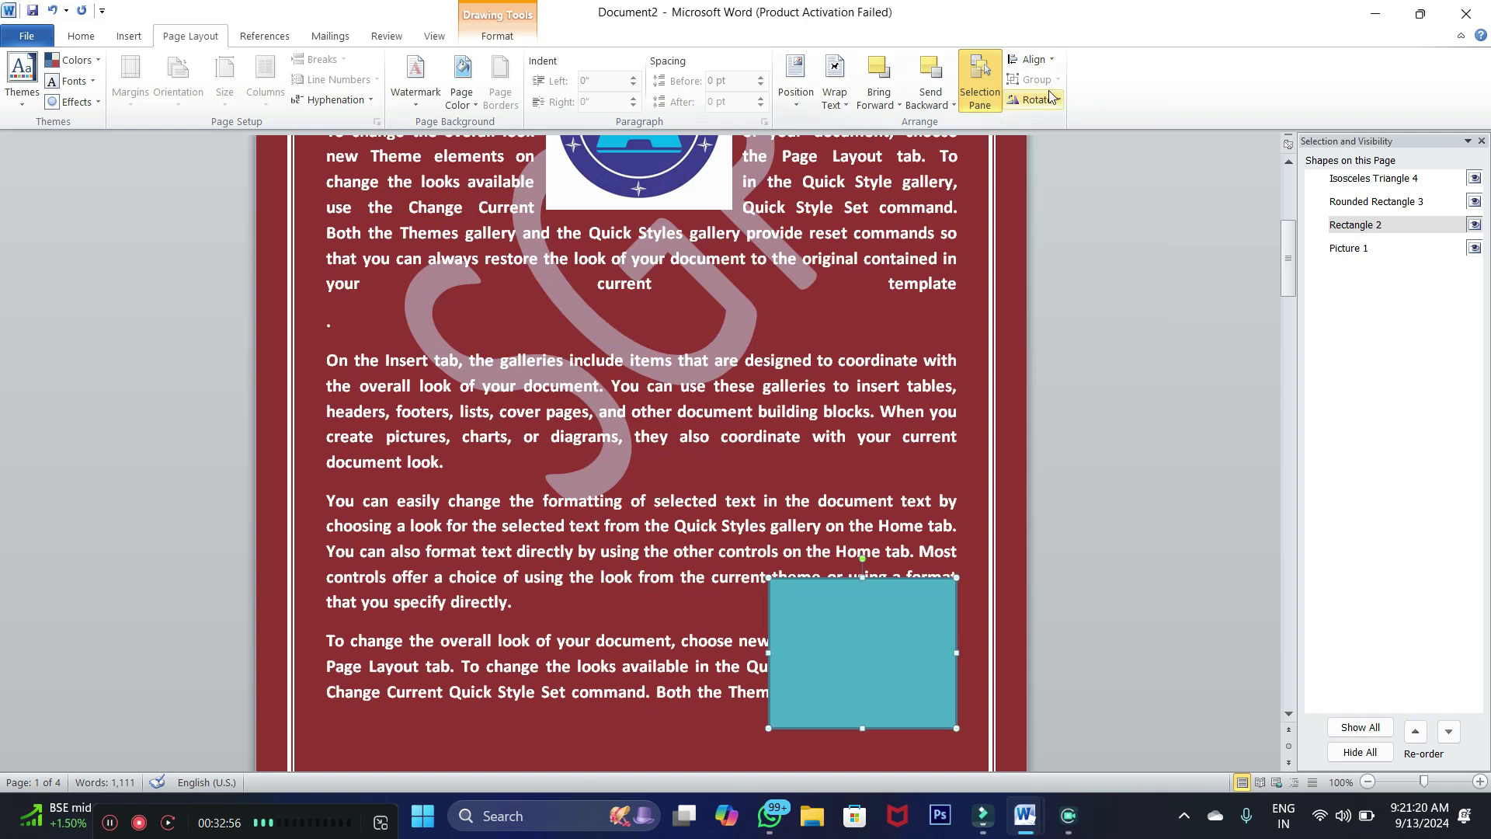
{"action": "left_click_drag", "start_coordinate": [901, 630], "coordinate": [859, 247]}
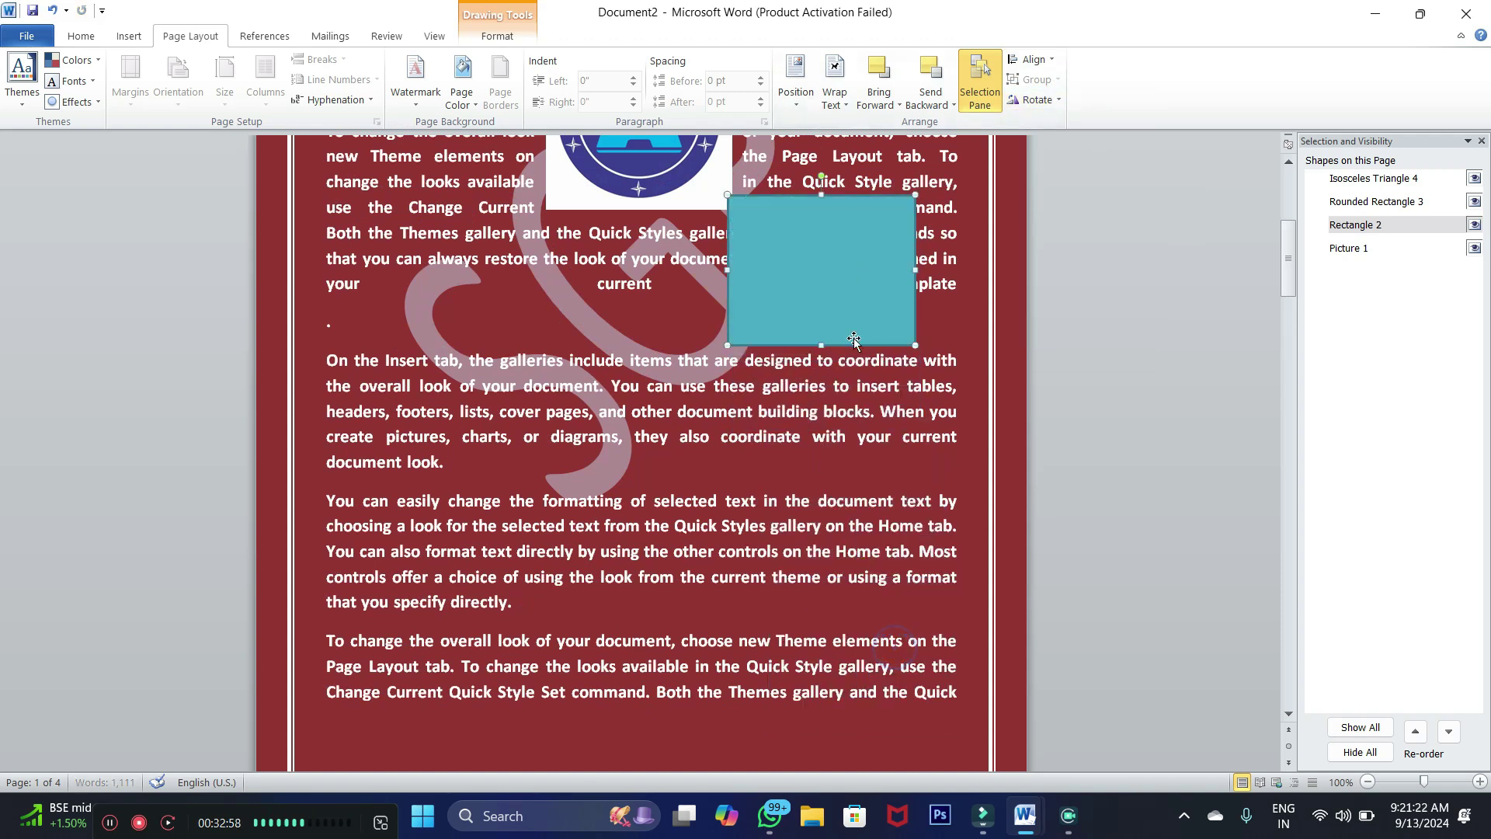
{"action": "scroll", "coordinate": [849, 351], "scroll_direction": "up", "scroll_amount": 3}
{"action": "left_click_drag", "start_coordinate": [849, 350], "coordinate": [862, 167]}
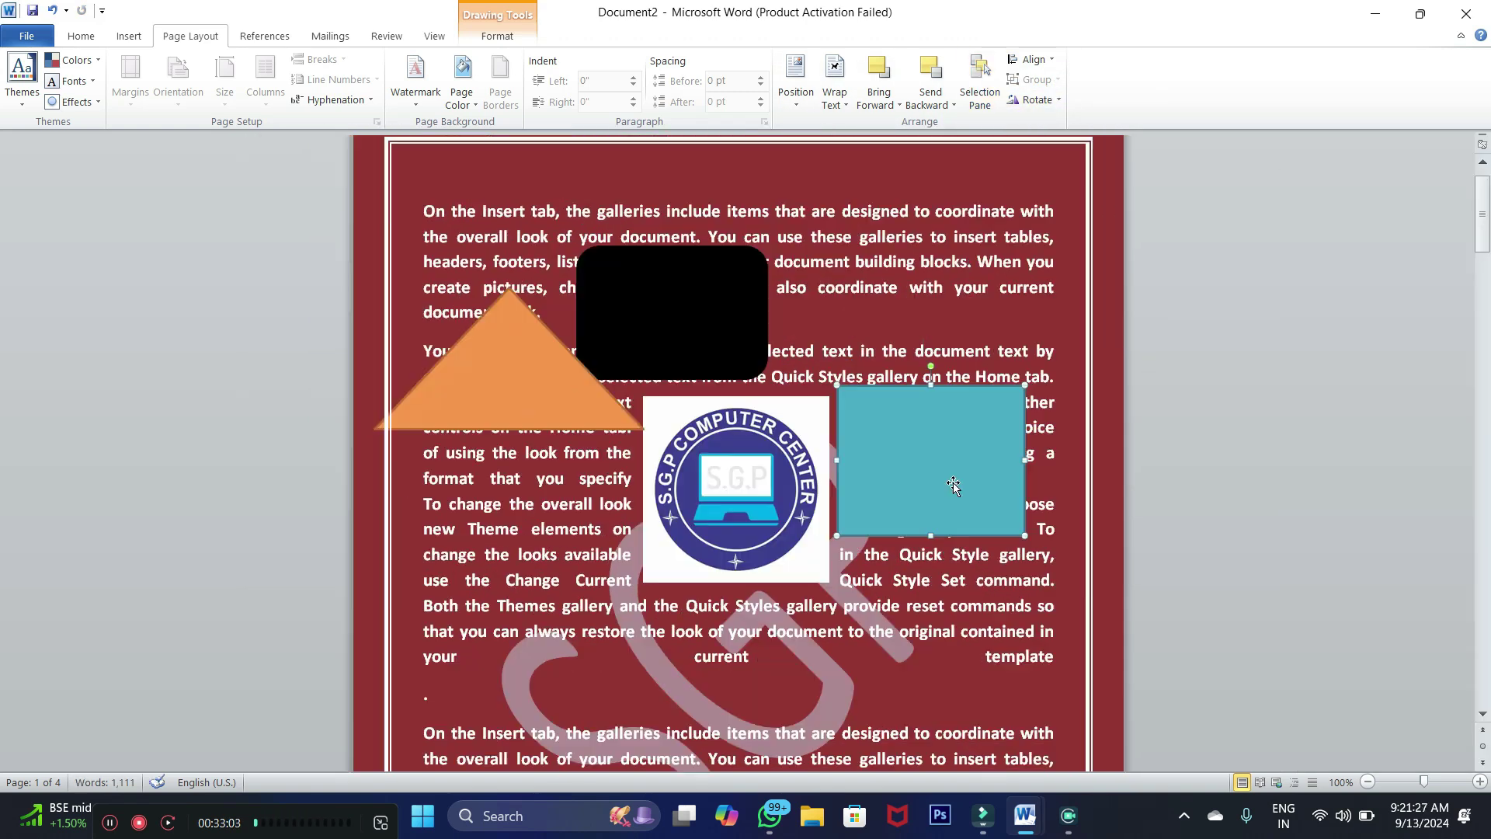
{"action": "left_click_drag", "start_coordinate": [953, 478], "coordinate": [884, 300]}
{"action": "left_click_drag", "start_coordinate": [691, 338], "coordinate": [754, 337]}
{"action": "left_click_drag", "start_coordinate": [499, 393], "coordinate": [959, 365]}
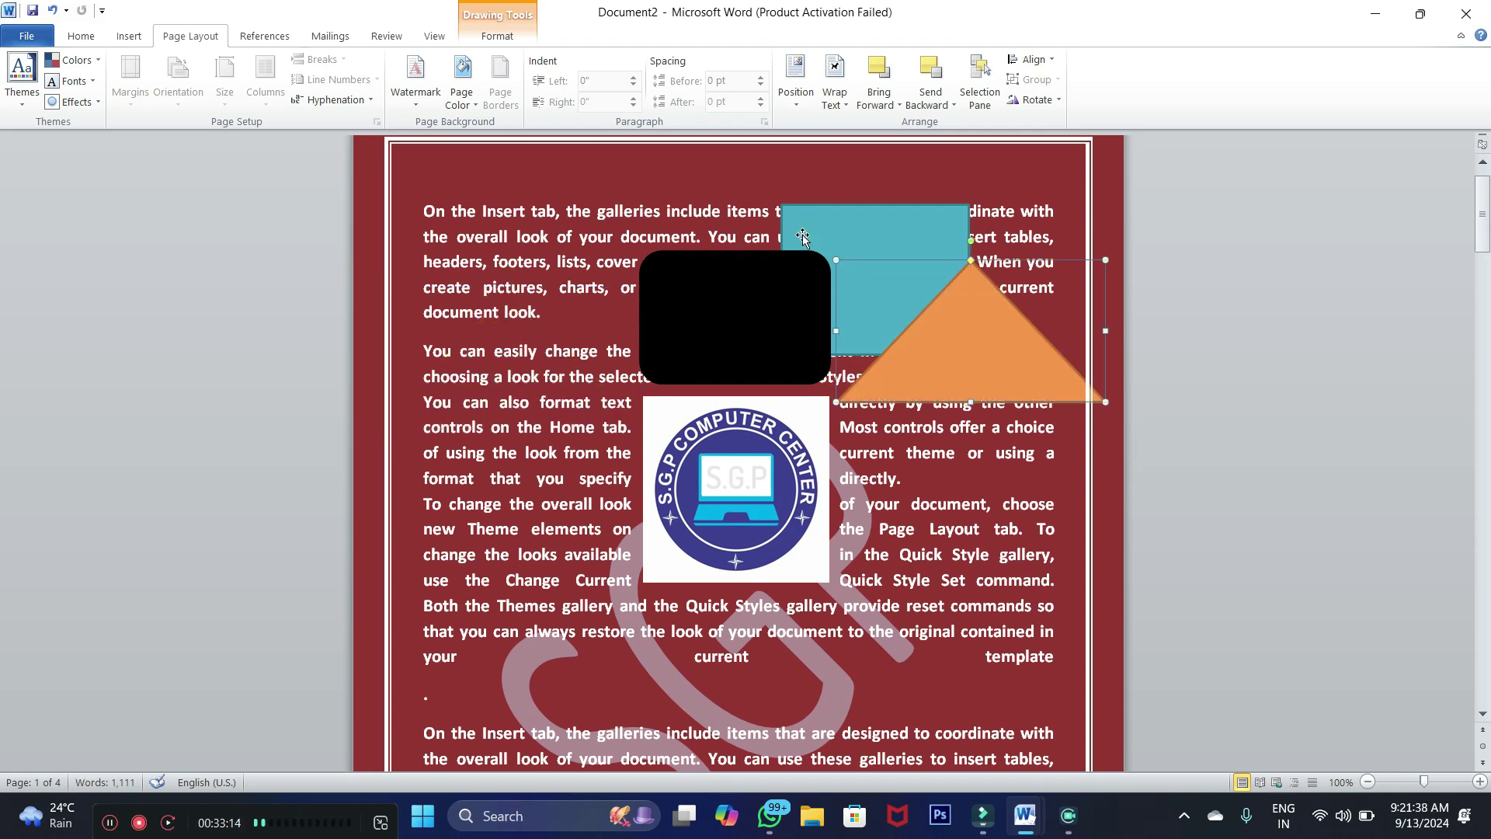
Select the orange triangle, teal rectangle and black rounded rectangle together
{"action": "left_click", "coordinate": [783, 289]}
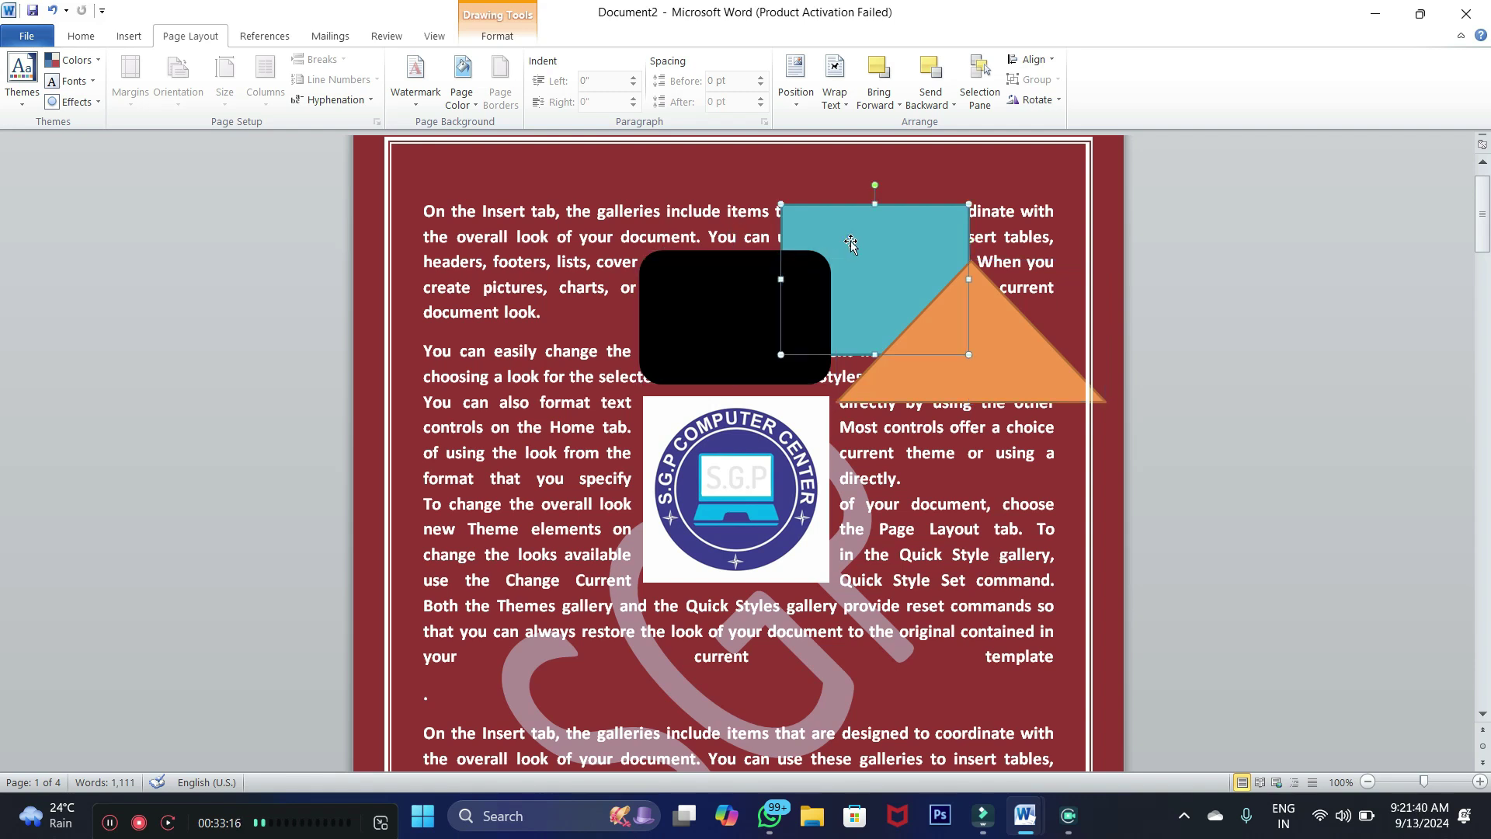
{"action": "left_click", "coordinate": [995, 349]}
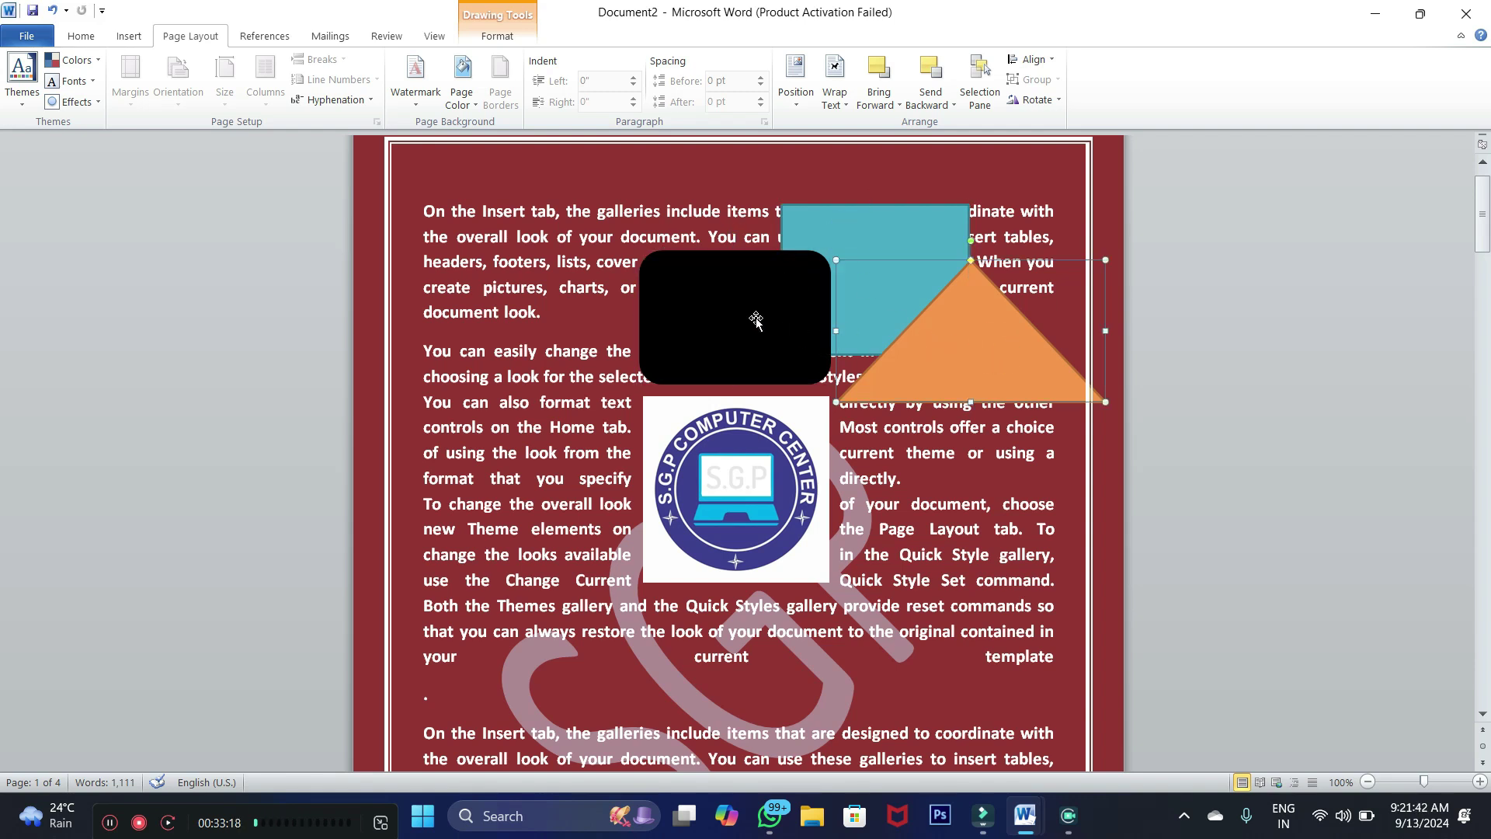
{"action": "left_click", "coordinate": [734, 295]}
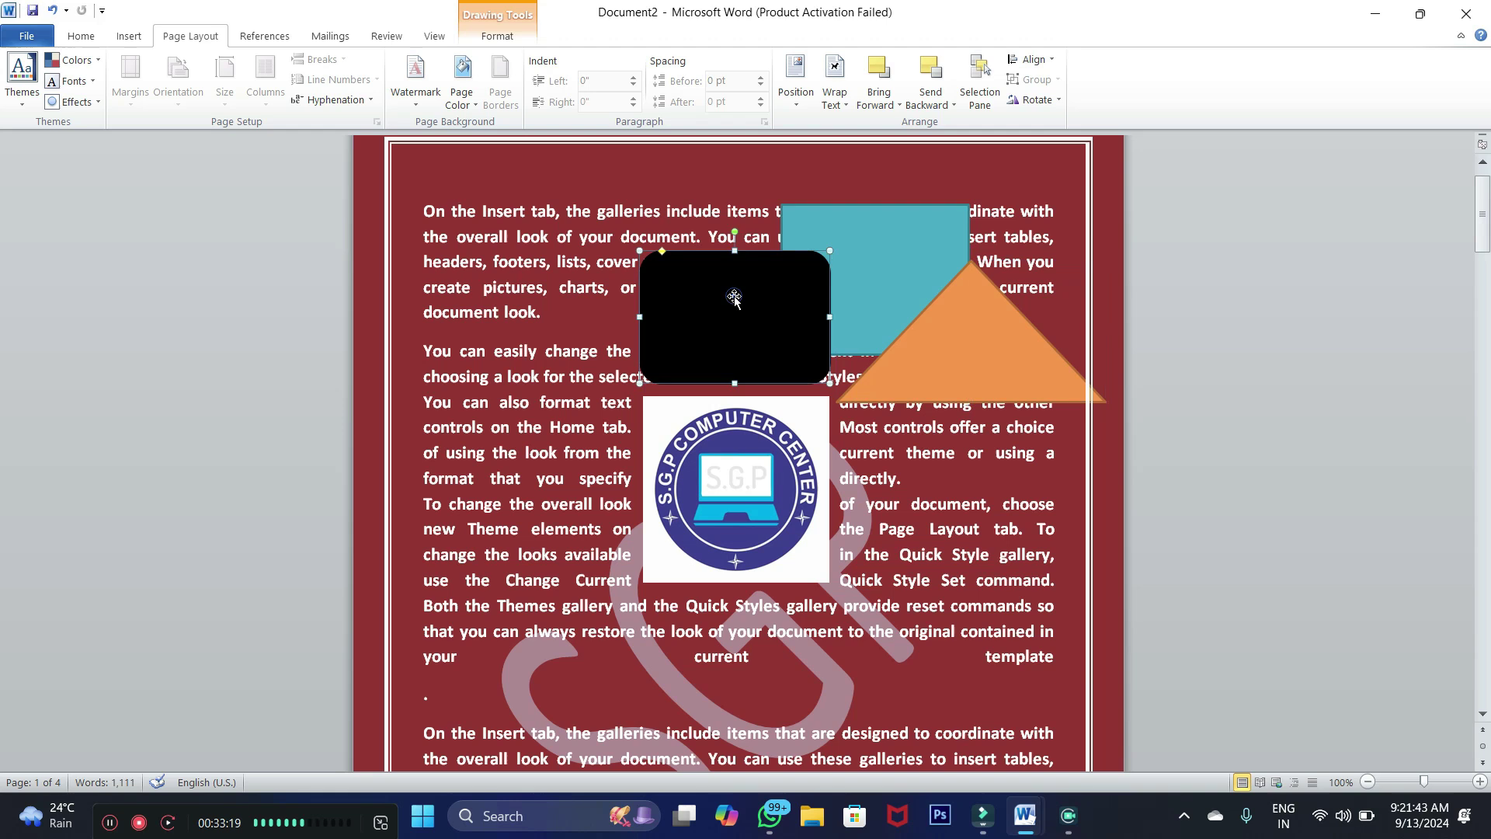
{"action": "left_click", "coordinate": [883, 242], "text": "shift"}
{"action": "left_click", "coordinate": [1001, 355], "text": "shift"}
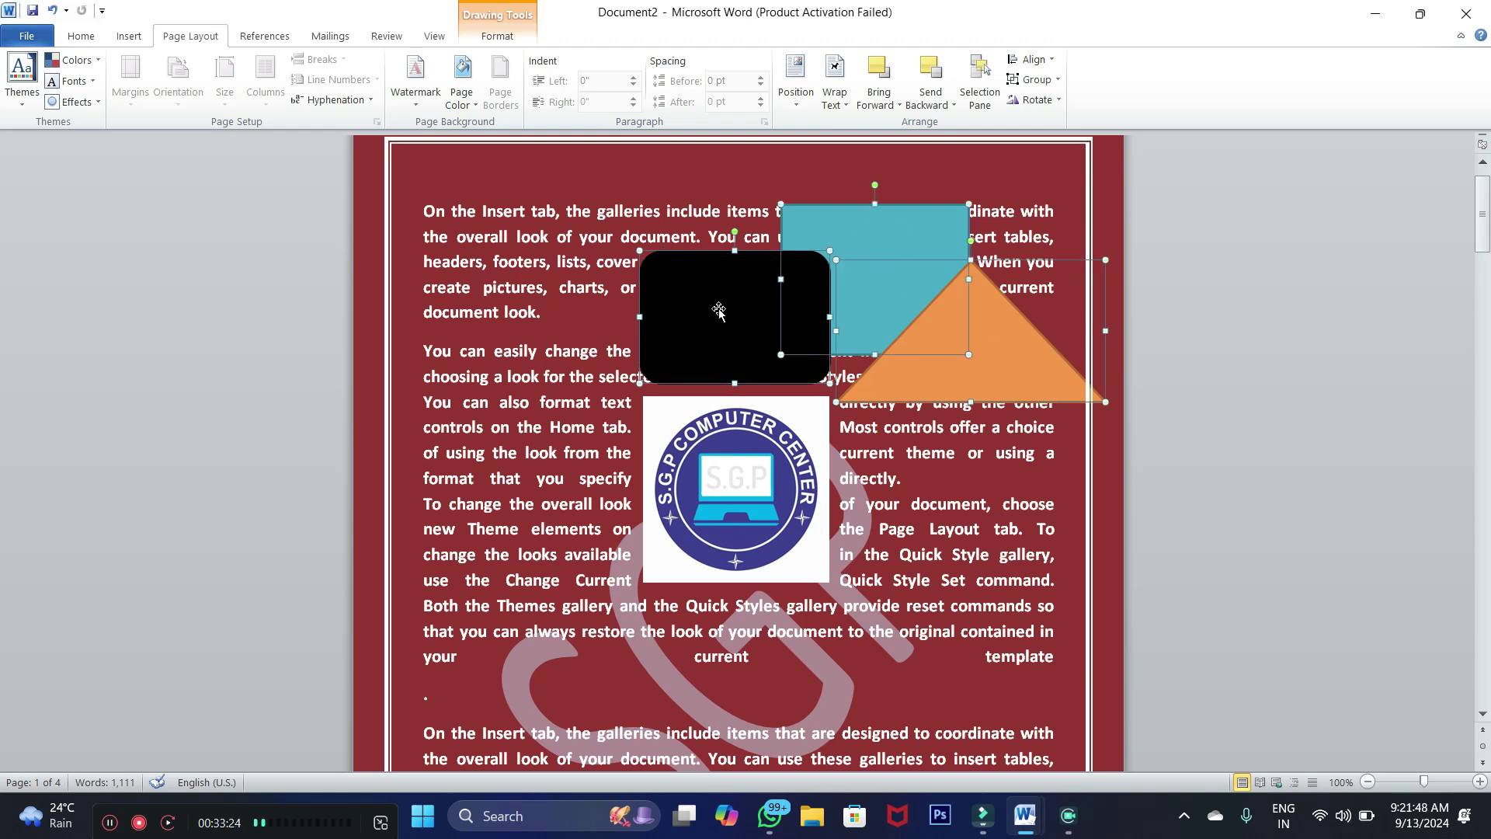
{"action": "left_click", "coordinate": [1254, 276]}
{"action": "left_click", "coordinate": [998, 363]}
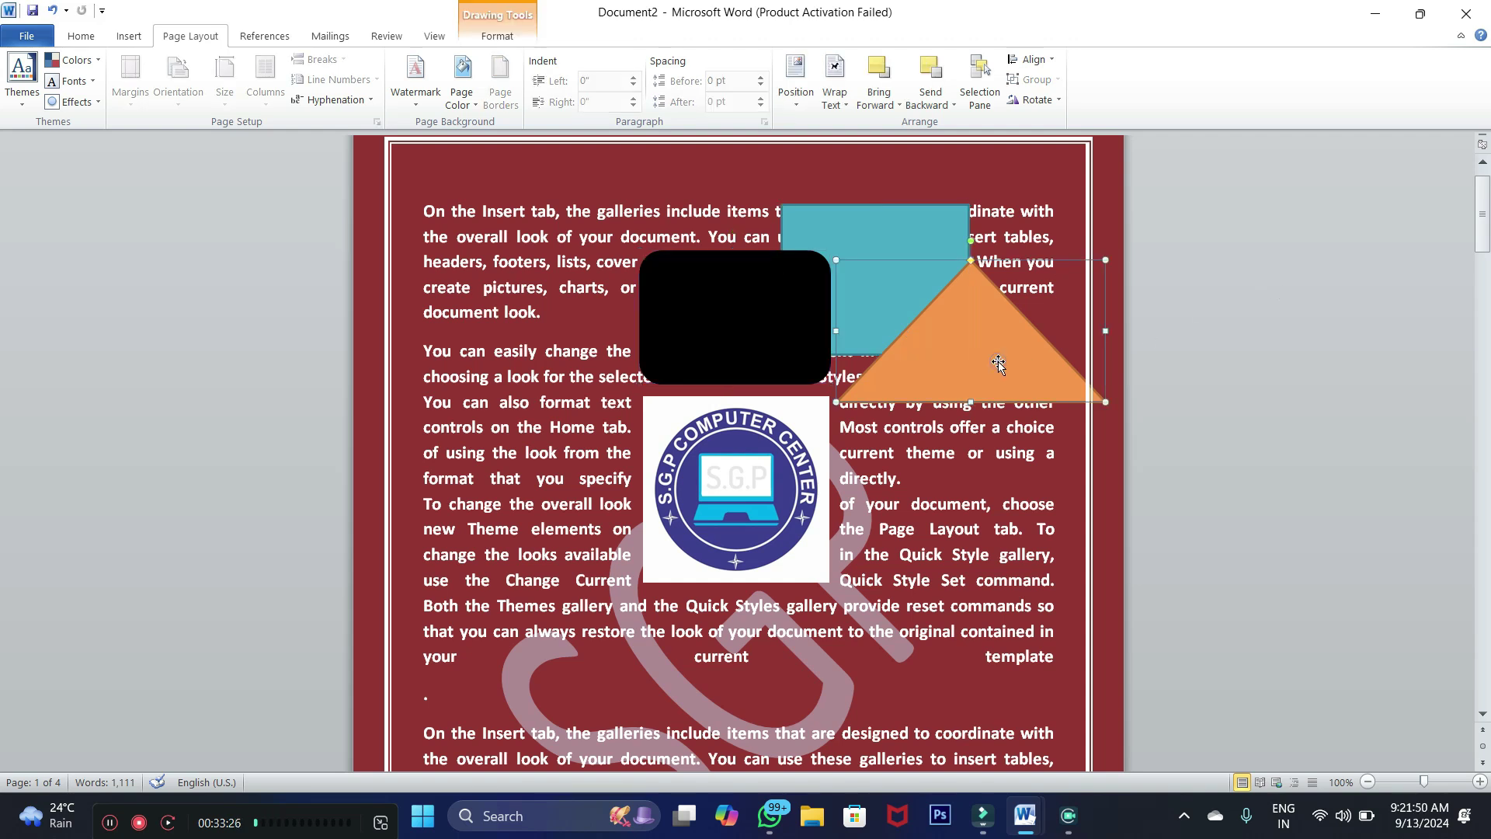
{"action": "left_click", "coordinate": [884, 230], "text": "shift"}
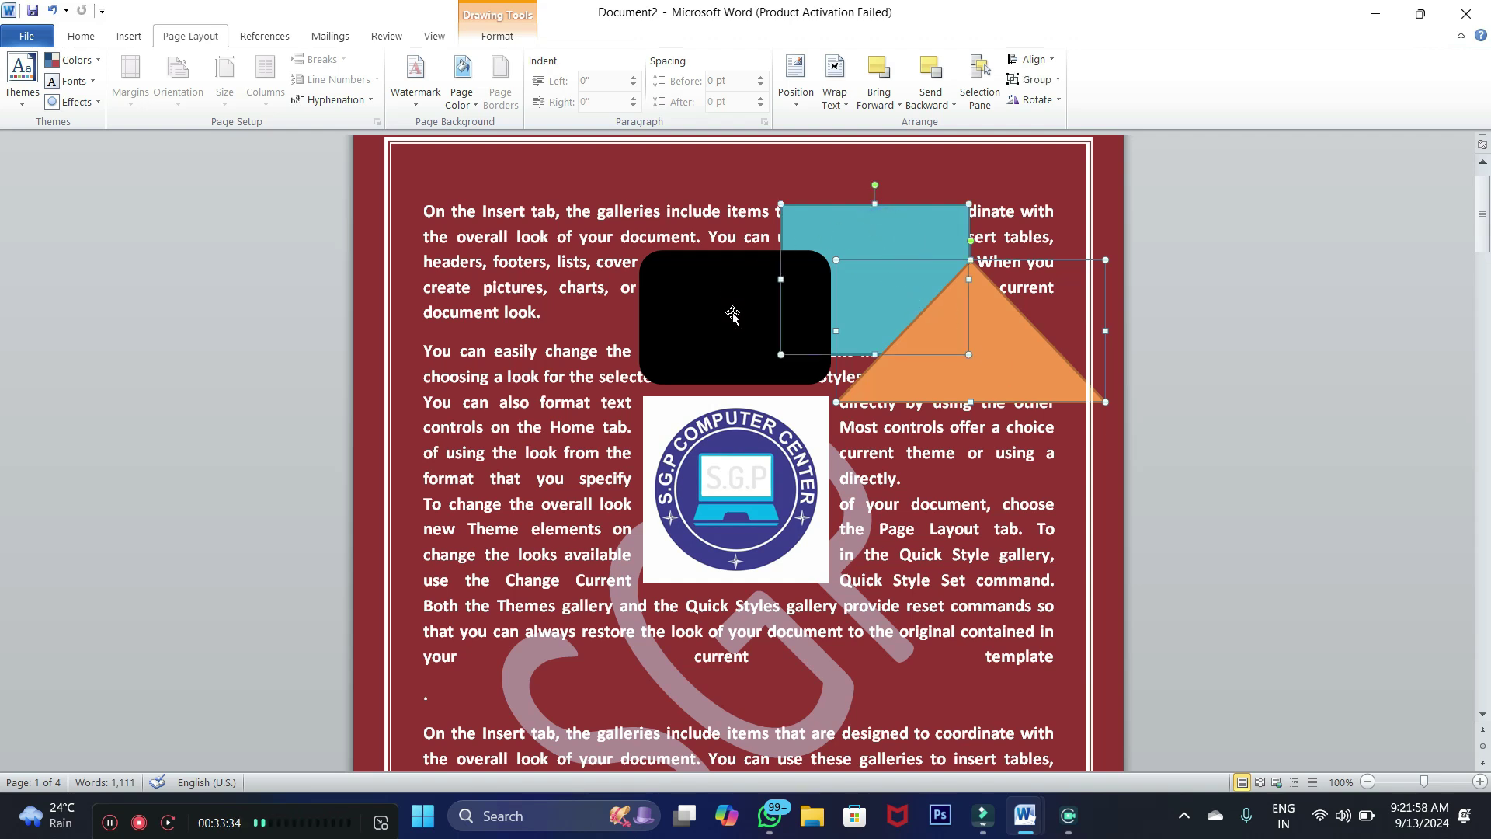
{"action": "left_click", "coordinate": [703, 301], "text": "shift"}
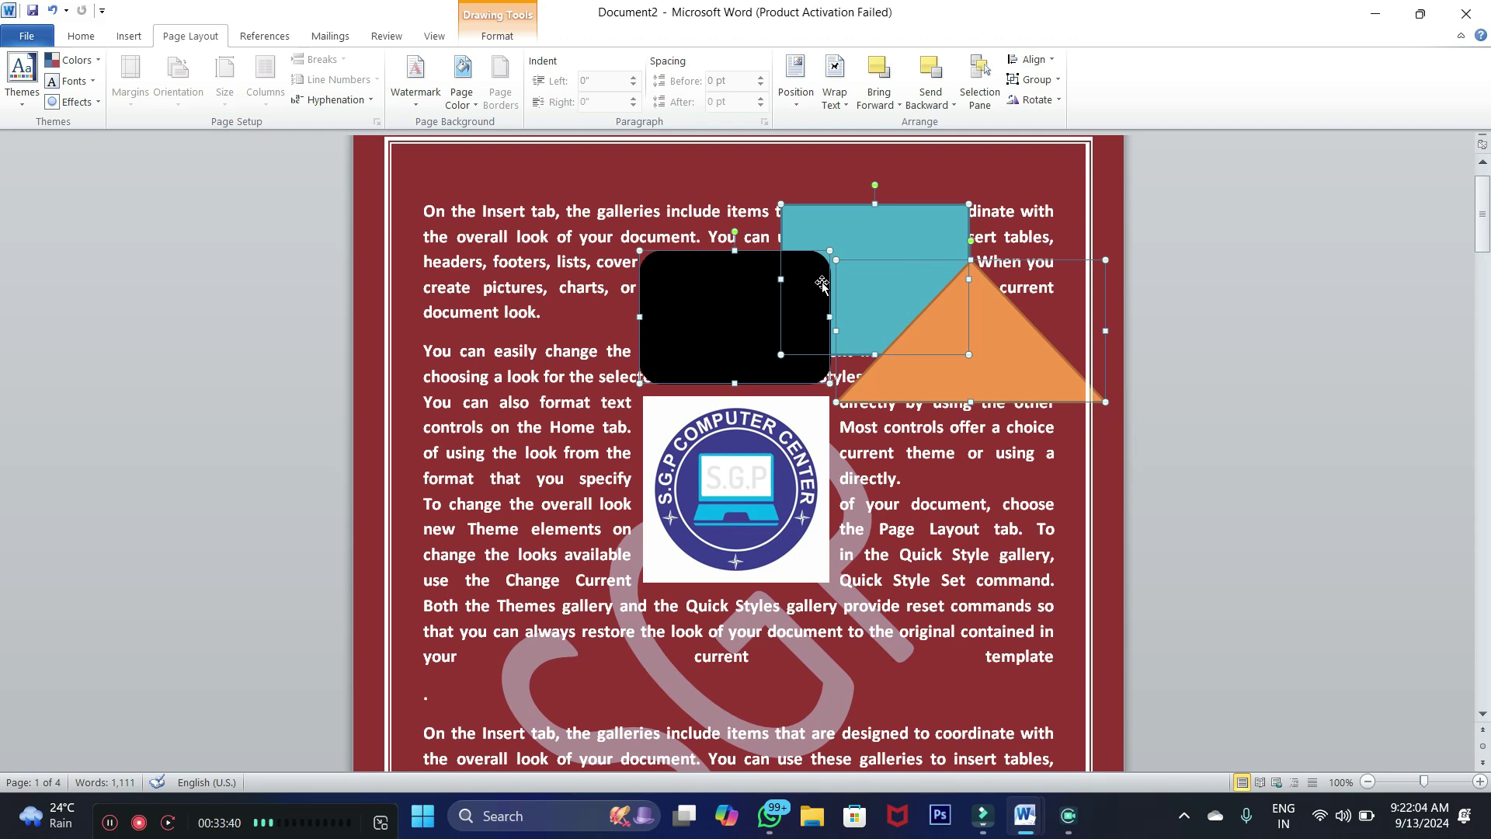
Group the three shapes, then undo a trial move of the group over the logo
{"action": "left_click", "coordinate": [1030, 81]}
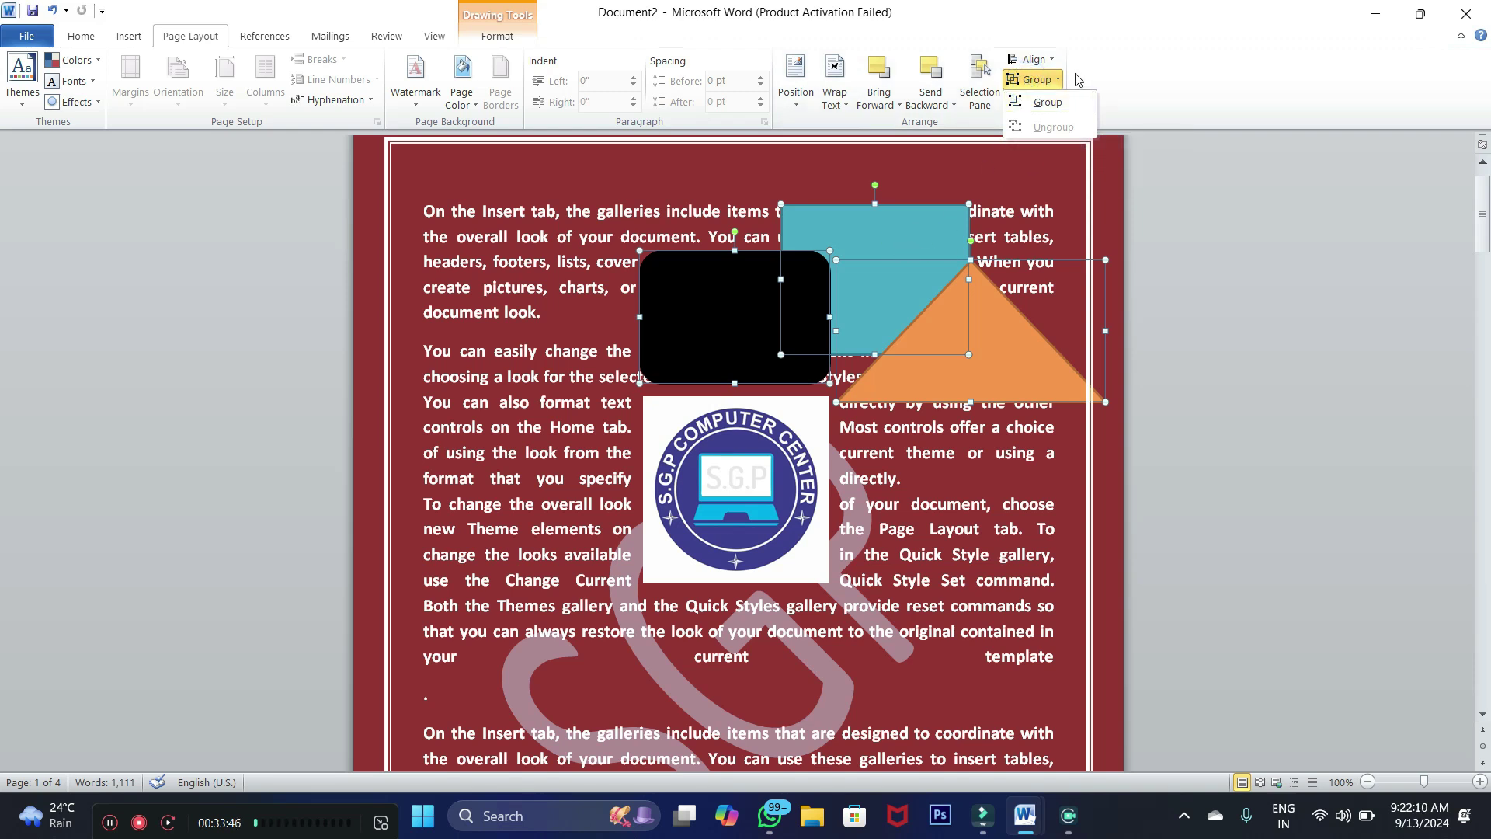
{"action": "left_click", "coordinate": [1044, 102]}
{"action": "left_click", "coordinate": [1166, 220]}
{"action": "left_click", "coordinate": [843, 273]}
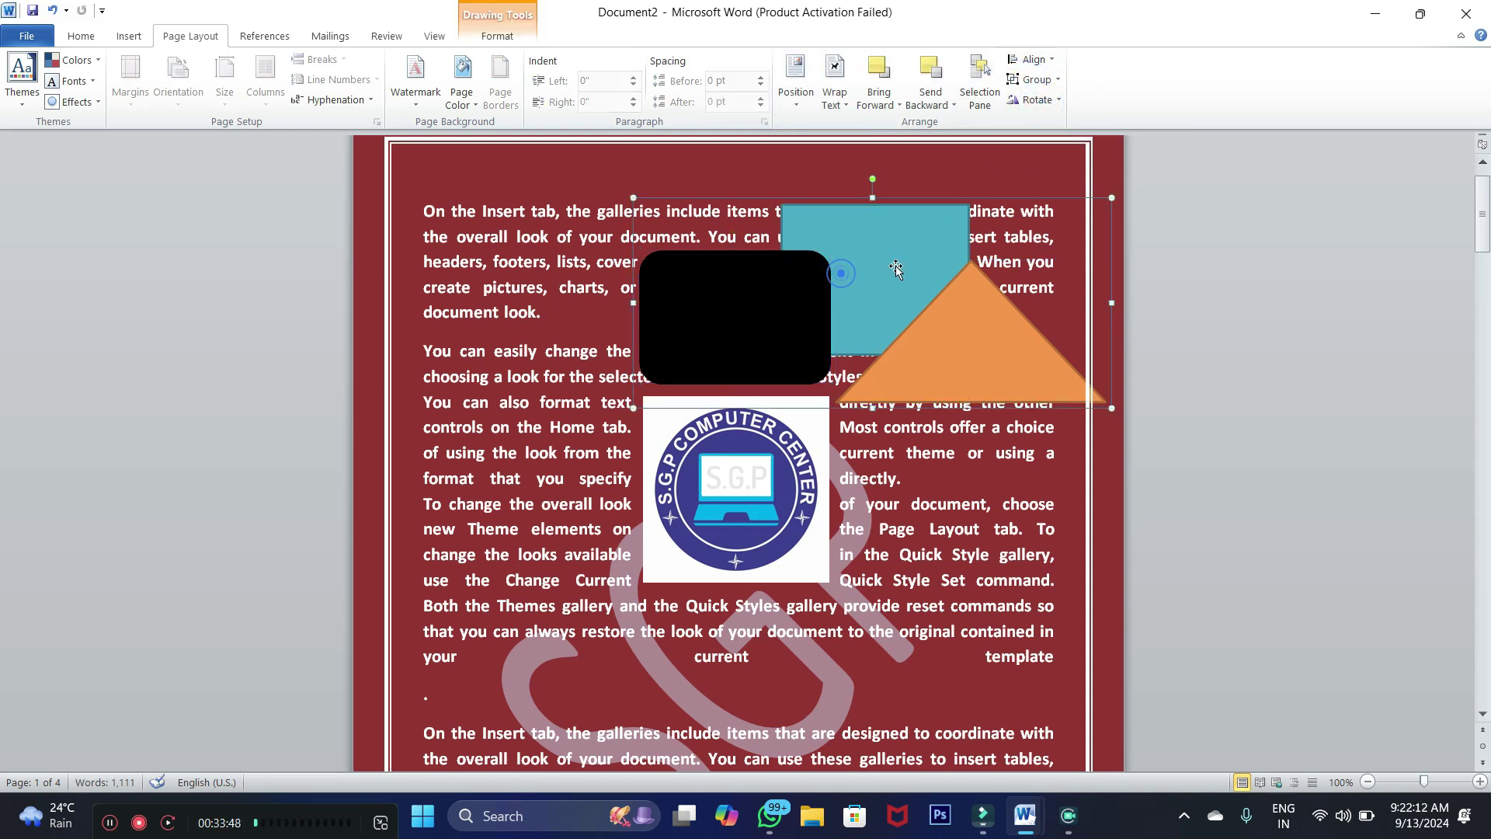
{"action": "left_click_drag", "start_coordinate": [903, 265], "coordinate": [715, 459]}
{"action": "key", "text": "ctrl+z"}
Shrink, shift left and enlarge the shape group to reposition it above the logo
{"action": "left_click_drag", "start_coordinate": [1035, 387], "coordinate": [957, 349]}
{"action": "left_click_drag", "start_coordinate": [755, 252], "coordinate": [803, 262]}
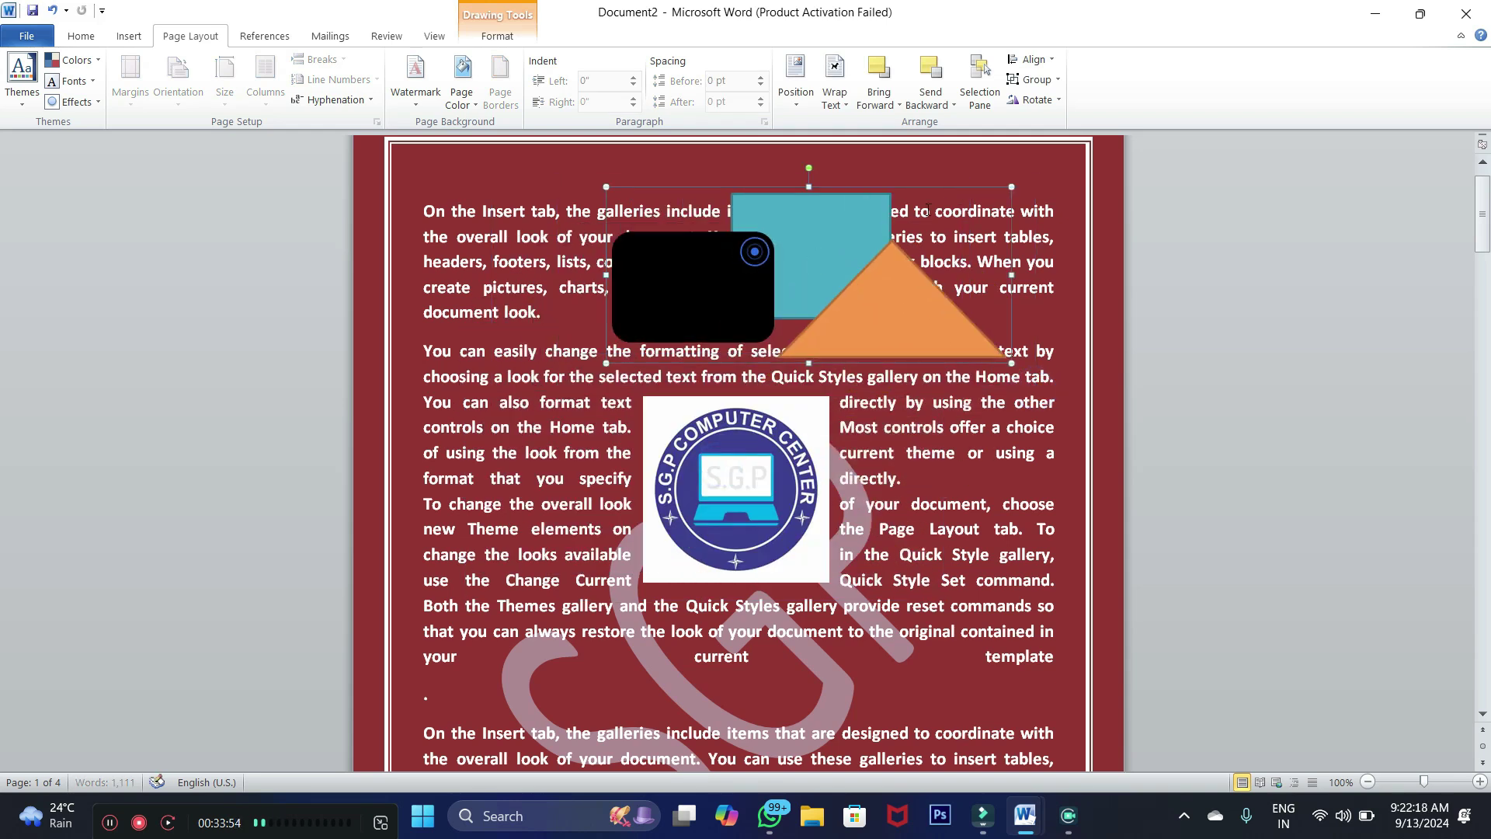
{"action": "left_click_drag", "start_coordinate": [1010, 185], "coordinate": [979, 213]}
{"action": "left_click_drag", "start_coordinate": [808, 266], "coordinate": [621, 244]}
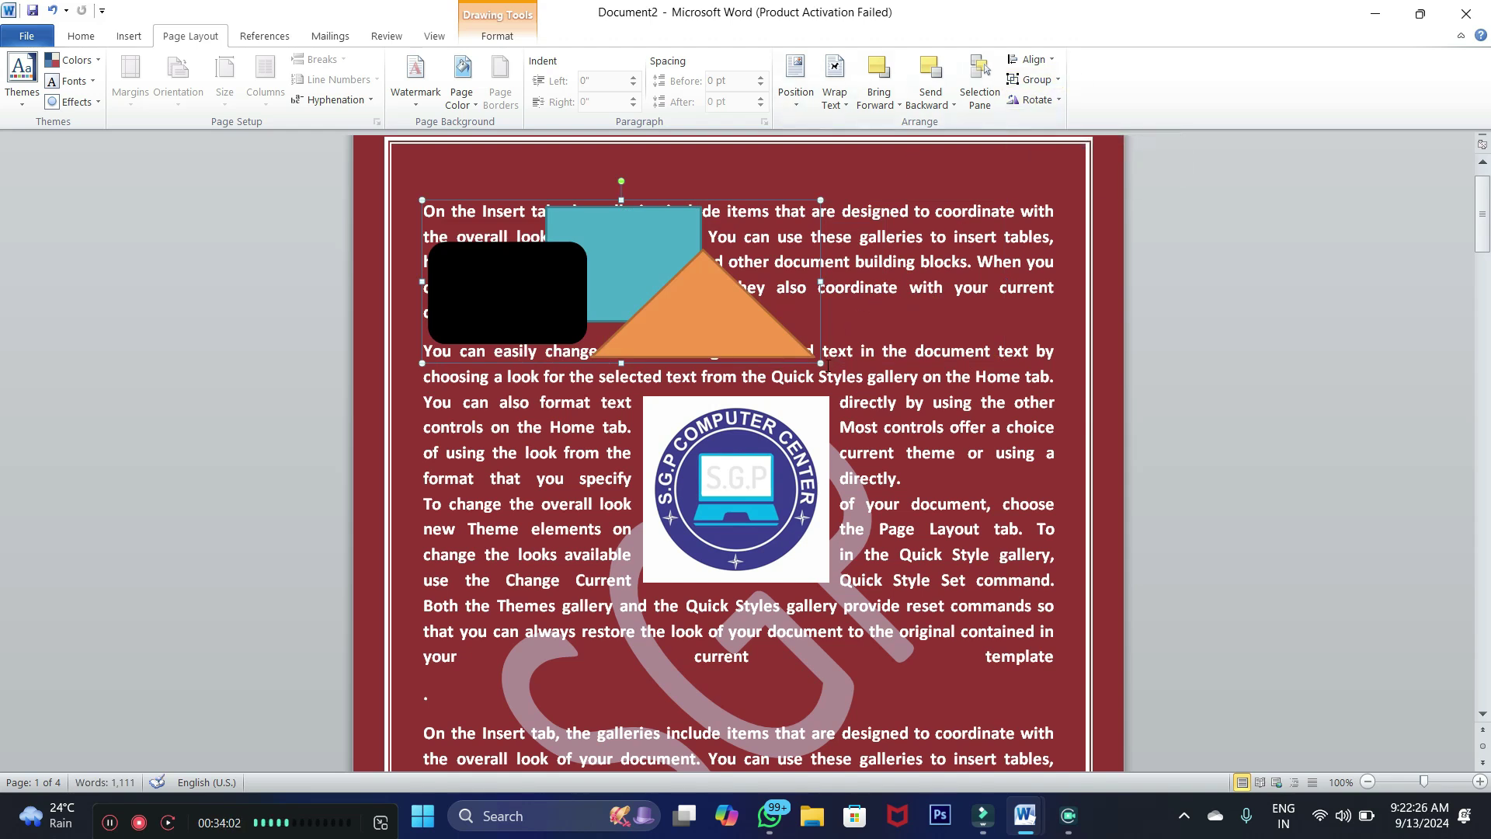
{"action": "left_click_drag", "start_coordinate": [820, 363], "coordinate": [868, 394]}
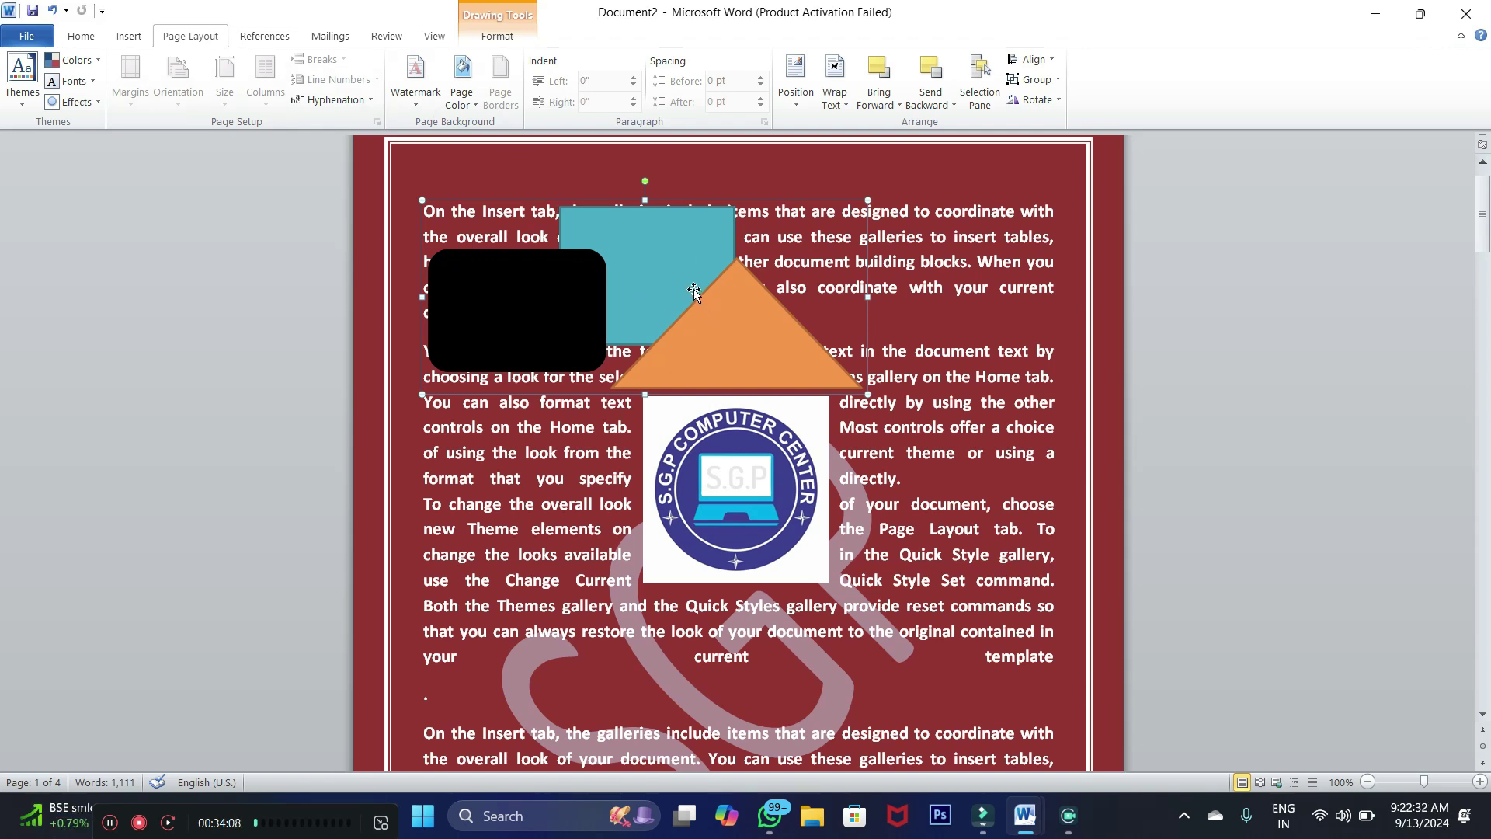
Ungroup the shapes and drag the orange triangle up and to the right
{"action": "left_click", "coordinate": [1058, 80]}
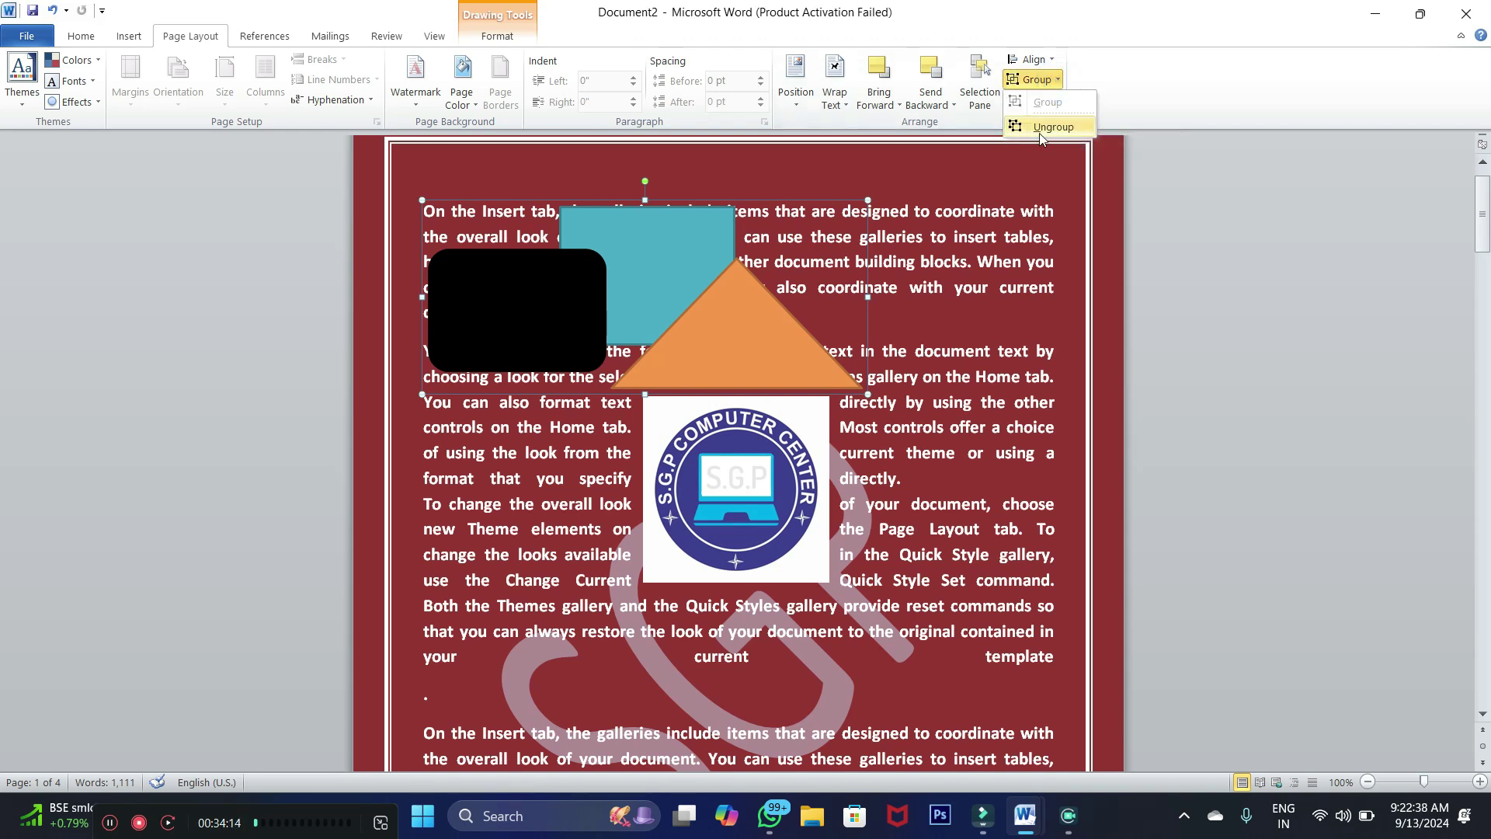
{"action": "left_click", "coordinate": [1176, 218]}
{"action": "left_click_drag", "start_coordinate": [733, 329], "coordinate": [852, 259]}
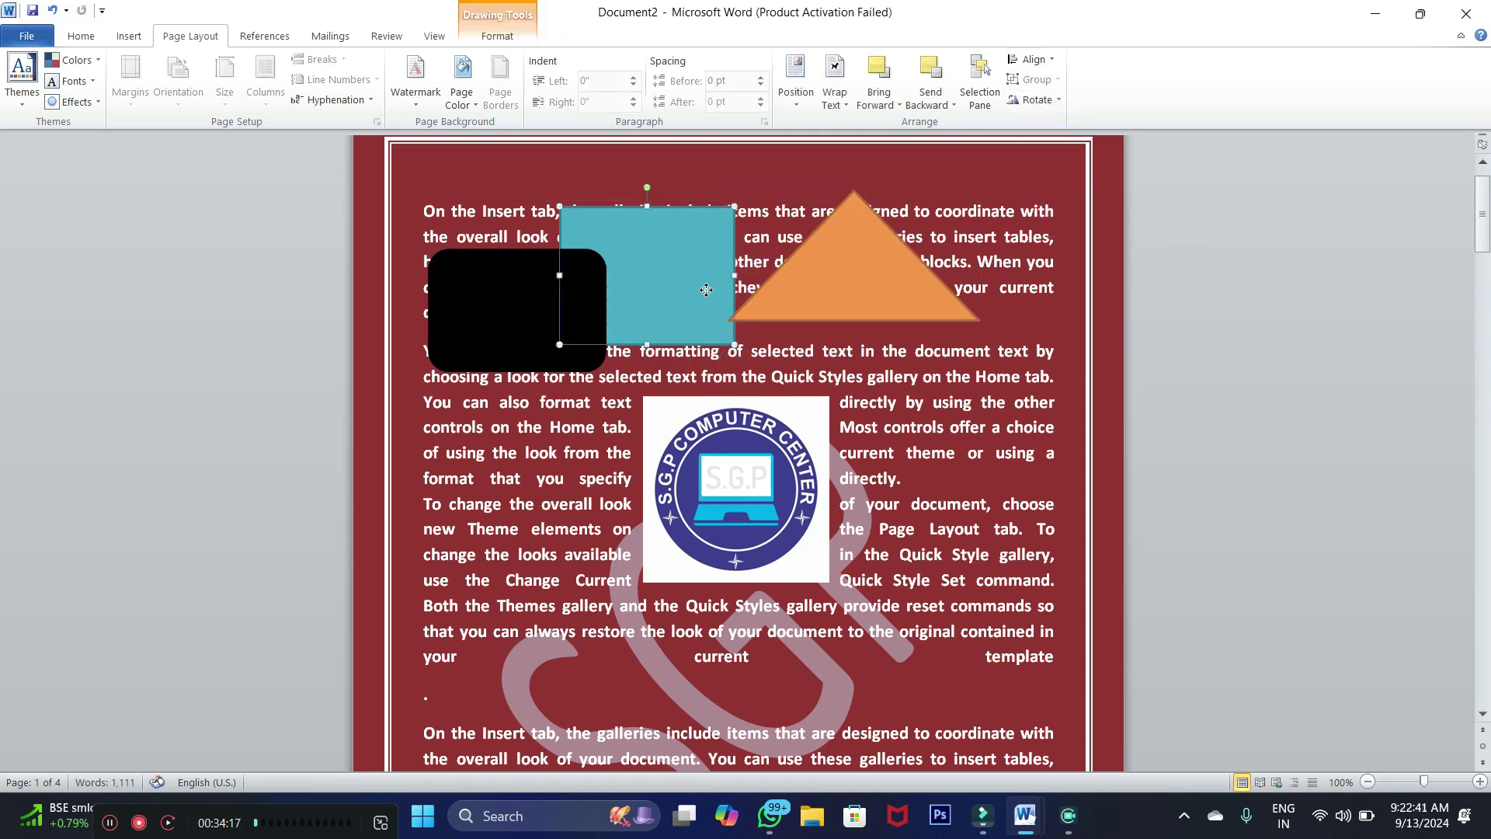
Move the orange triangle down and right beside the teal rectangle
{"action": "left_click", "coordinate": [1060, 103]}
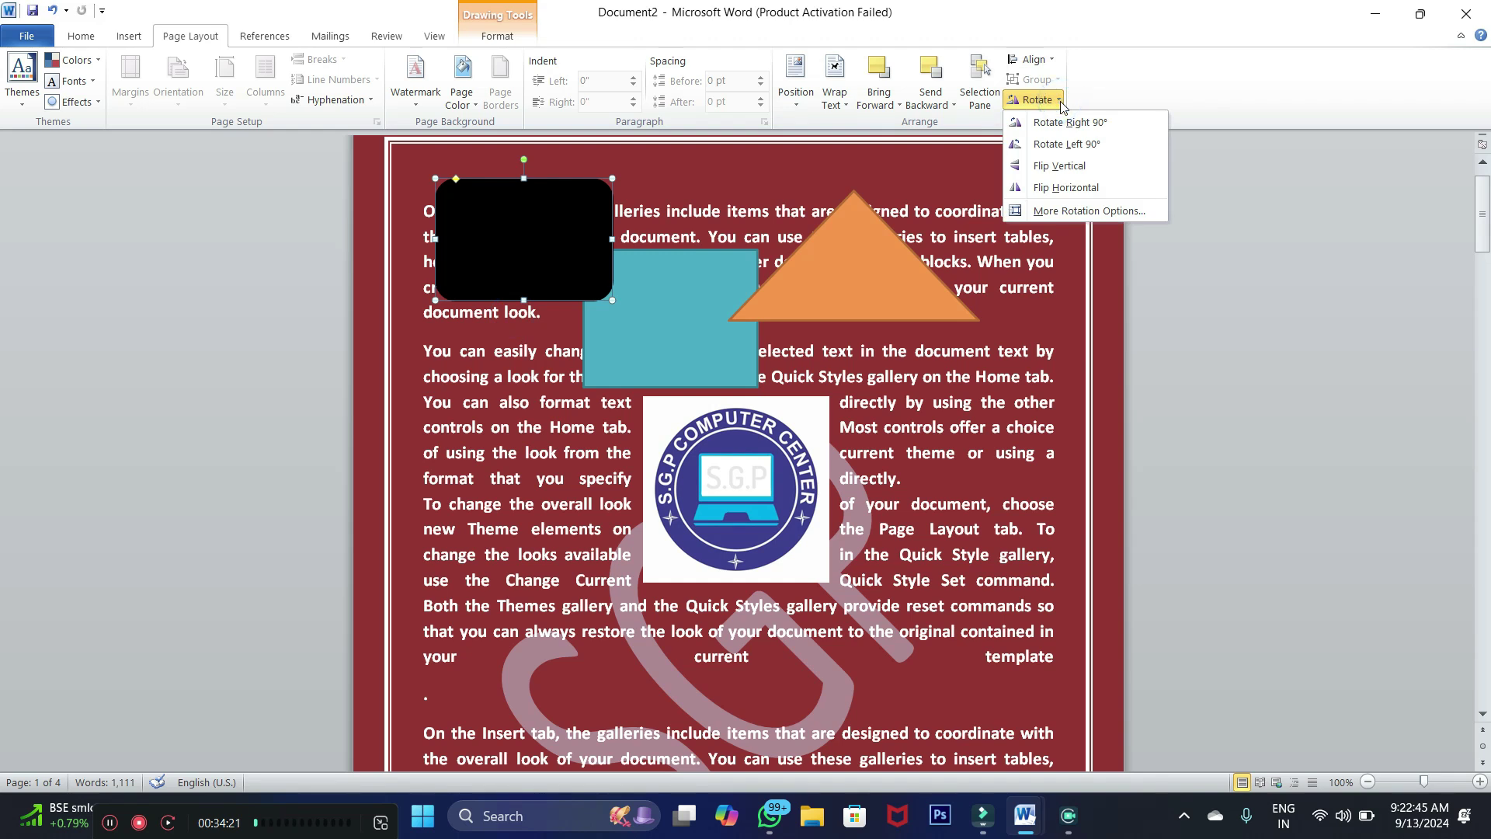
{"action": "left_click", "coordinate": [1061, 103]}
{"action": "left_click", "coordinate": [885, 254]}
{"action": "left_click_drag", "start_coordinate": [885, 255], "coordinate": [938, 311]}
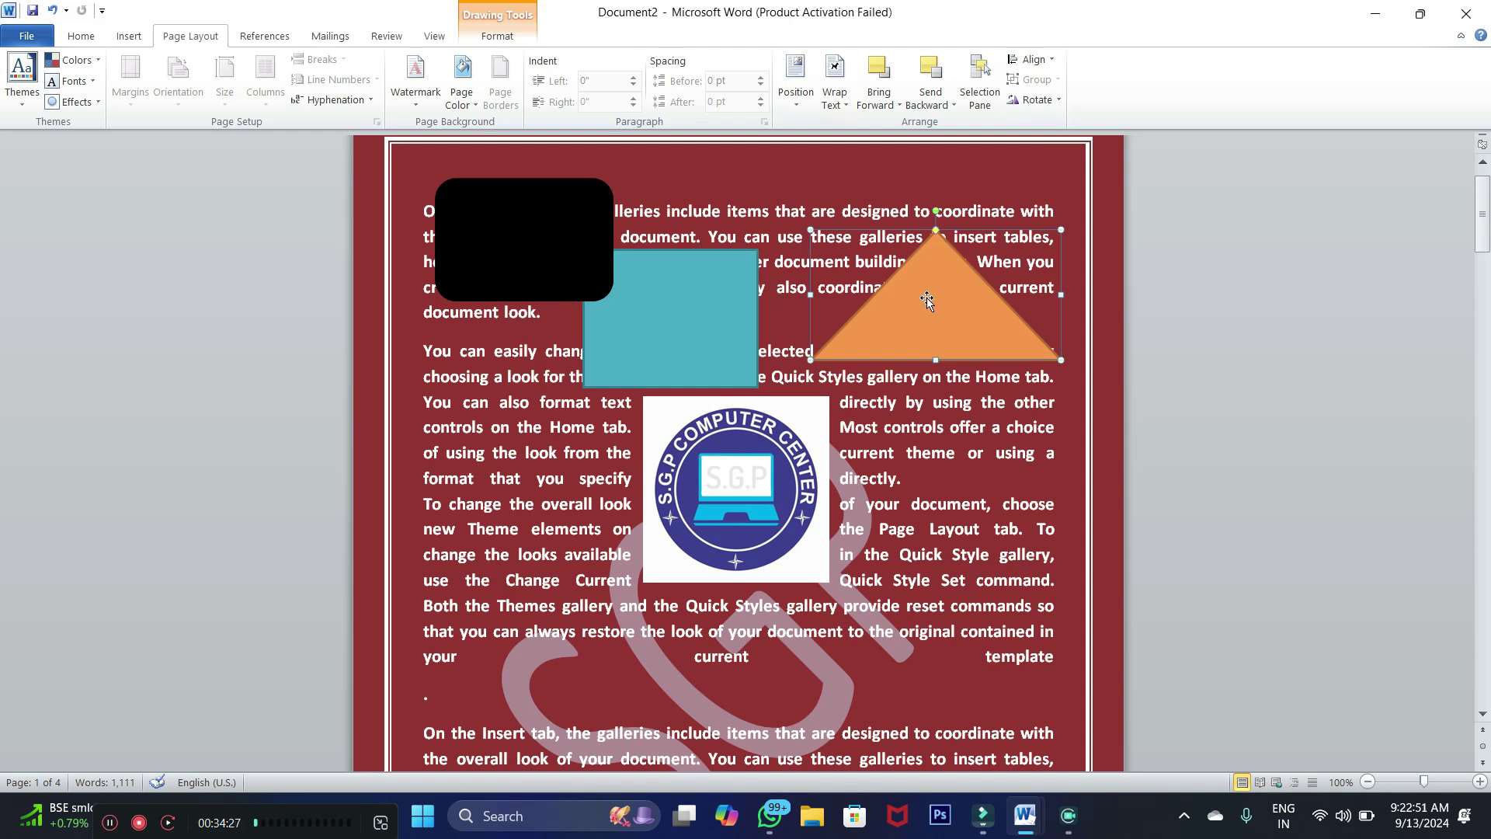
Rotate the triangle right 90°, back left 90°, then flip it vertically
{"action": "left_click", "coordinate": [1055, 100]}
{"action": "left_click", "coordinate": [1050, 125]}
{"action": "left_click", "coordinate": [1056, 99]}
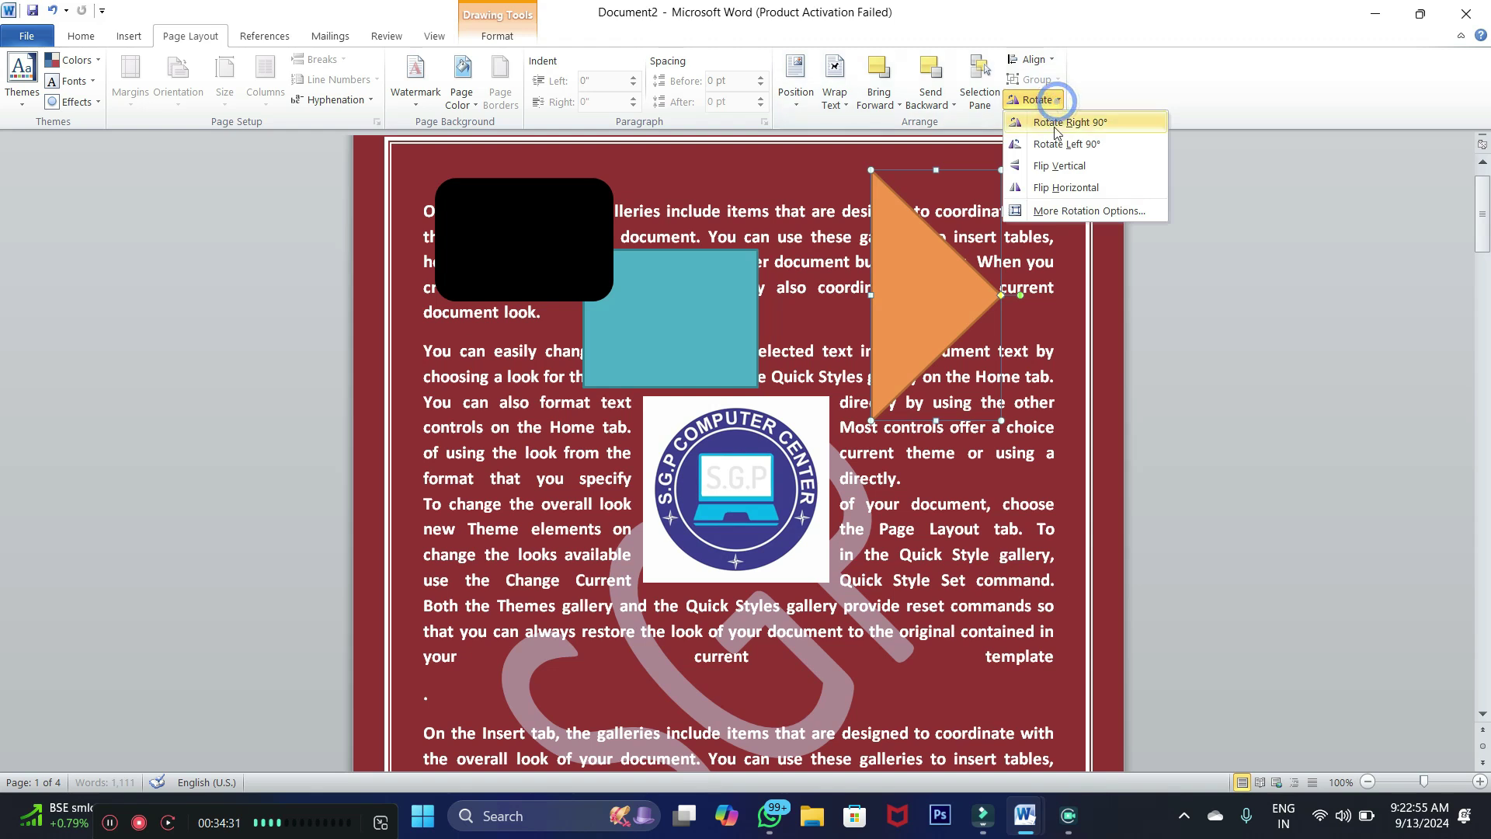
{"action": "left_click", "coordinate": [1056, 143]}
{"action": "left_click", "coordinate": [1054, 100]}
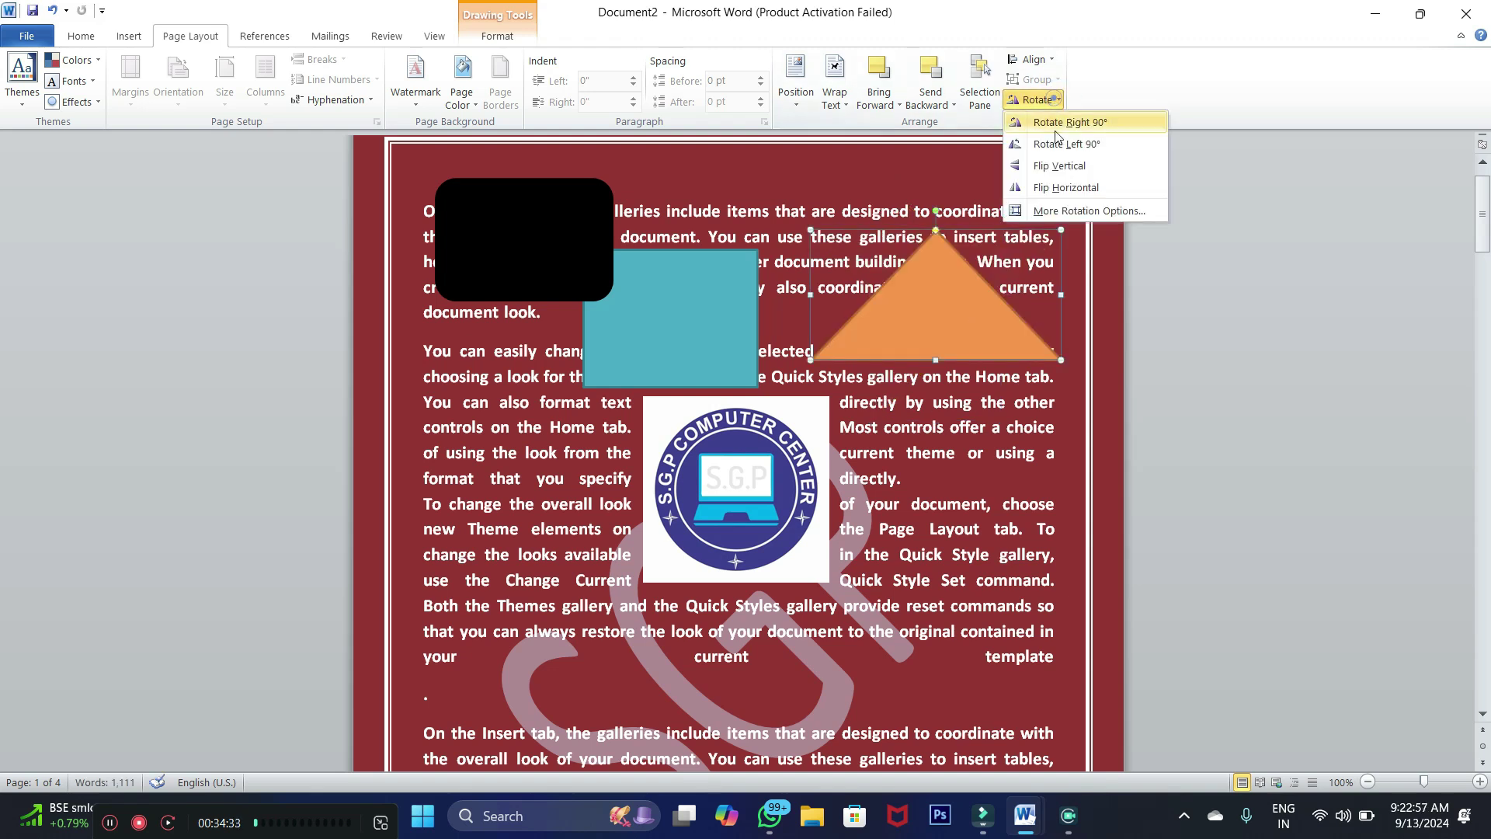
{"action": "left_click", "coordinate": [1055, 166]}
{"action": "left_click", "coordinate": [1056, 101]}
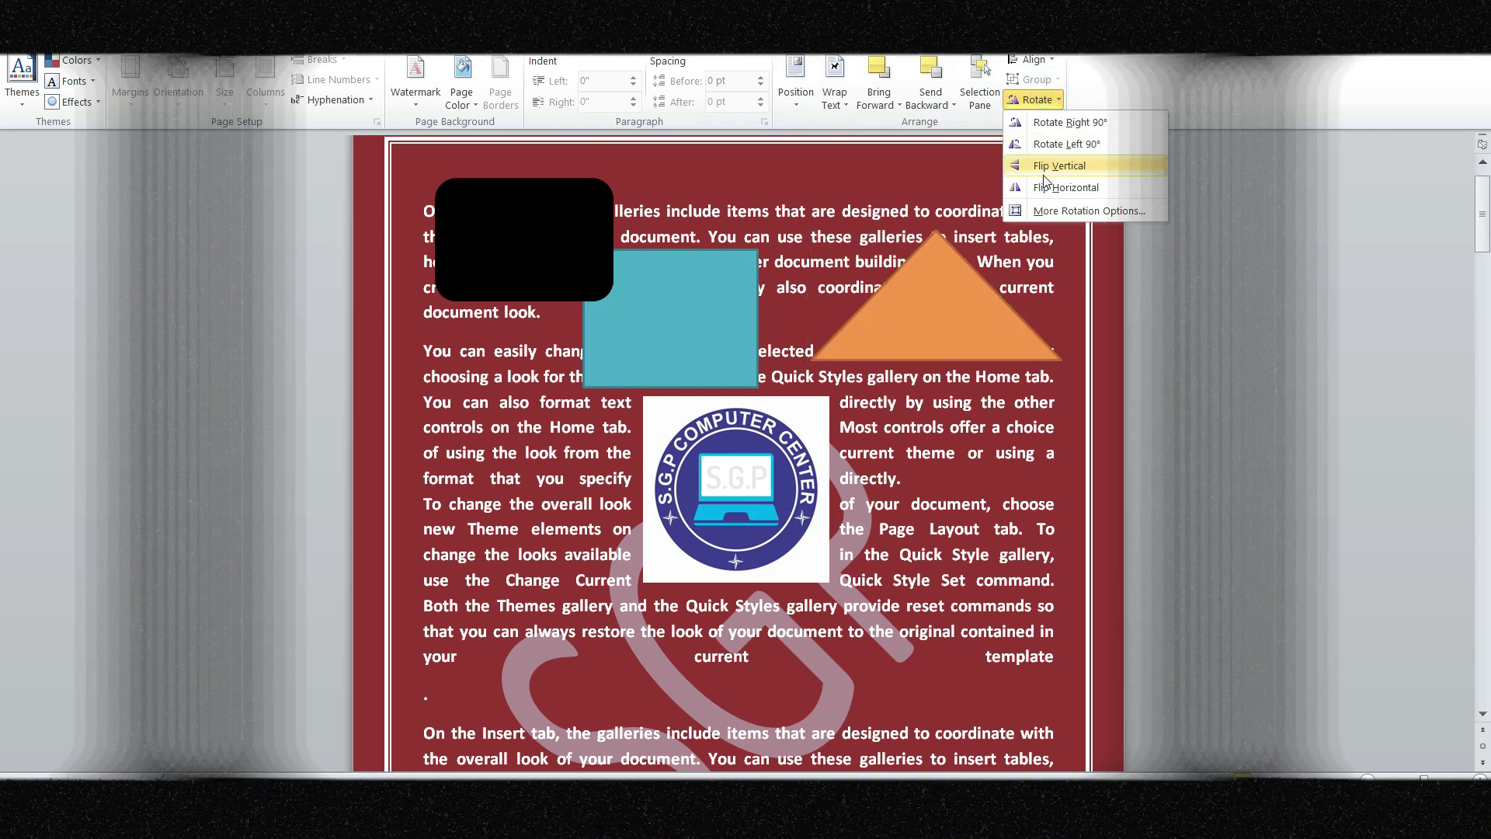